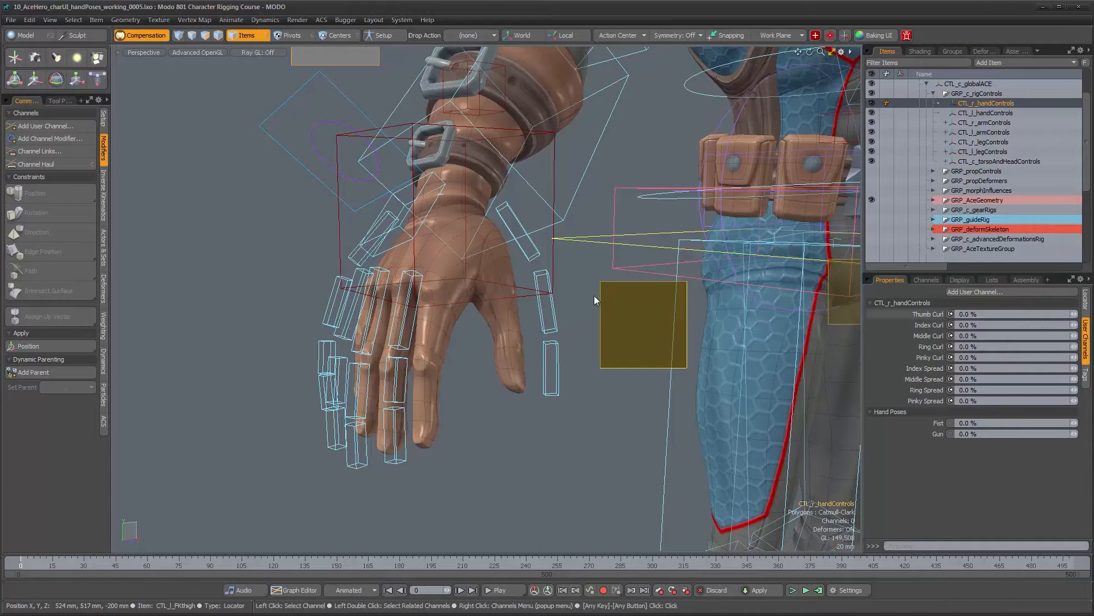
Examine the right hand, its finger controls and the hand channels, viewing the hand from several angles
scroll(497, 277, "down", 3)
left_click_drag(497, 278, 498, 309, "alt+shift")
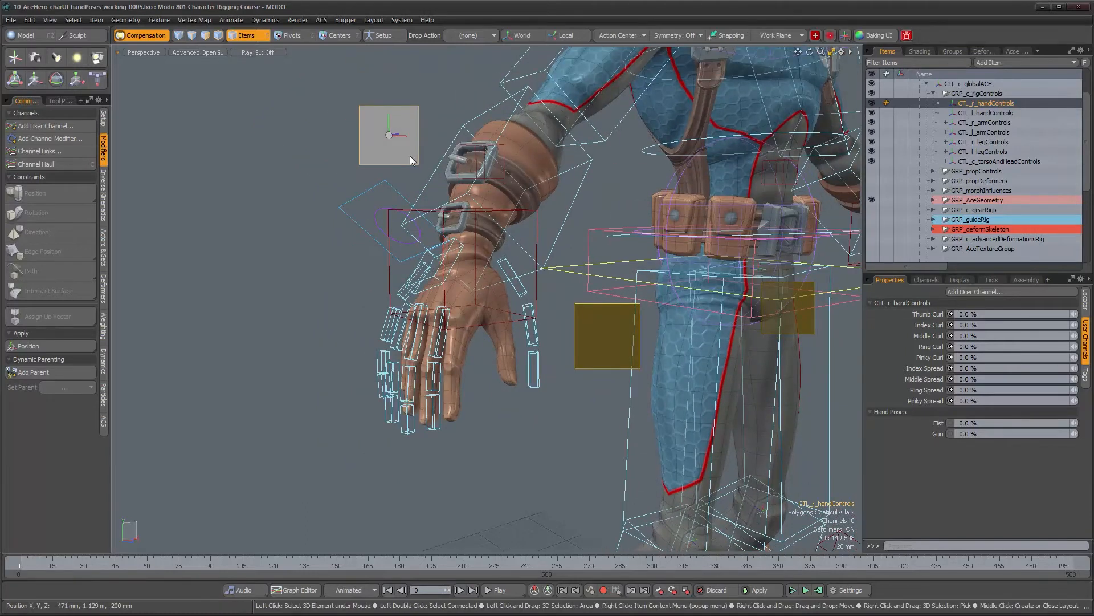
scroll(412, 161, "up", 2)
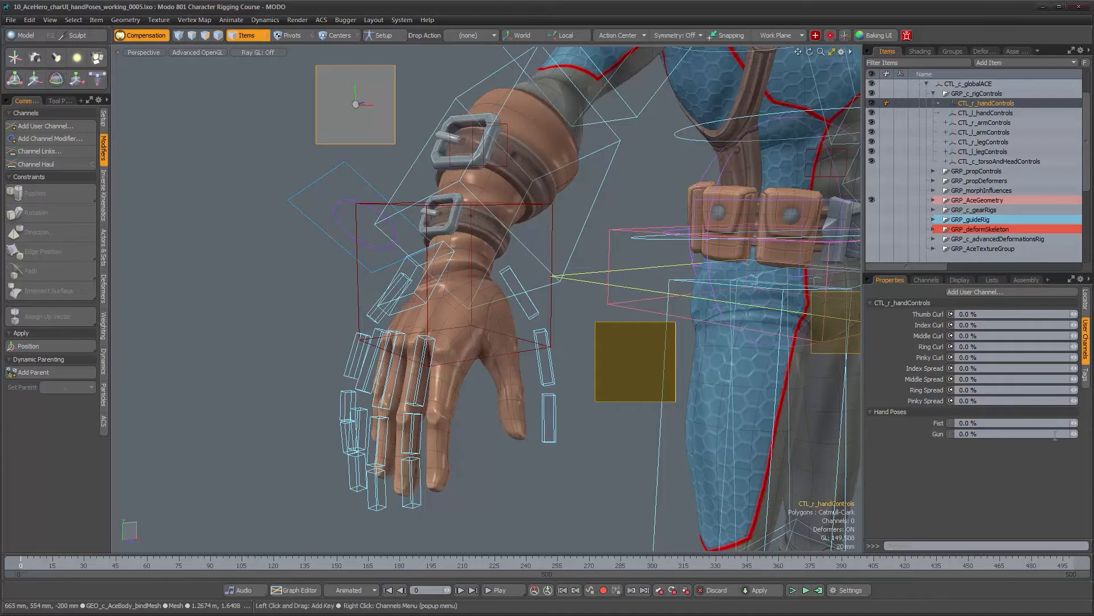
left_click_drag(490, 364, 407, 364, "alt")
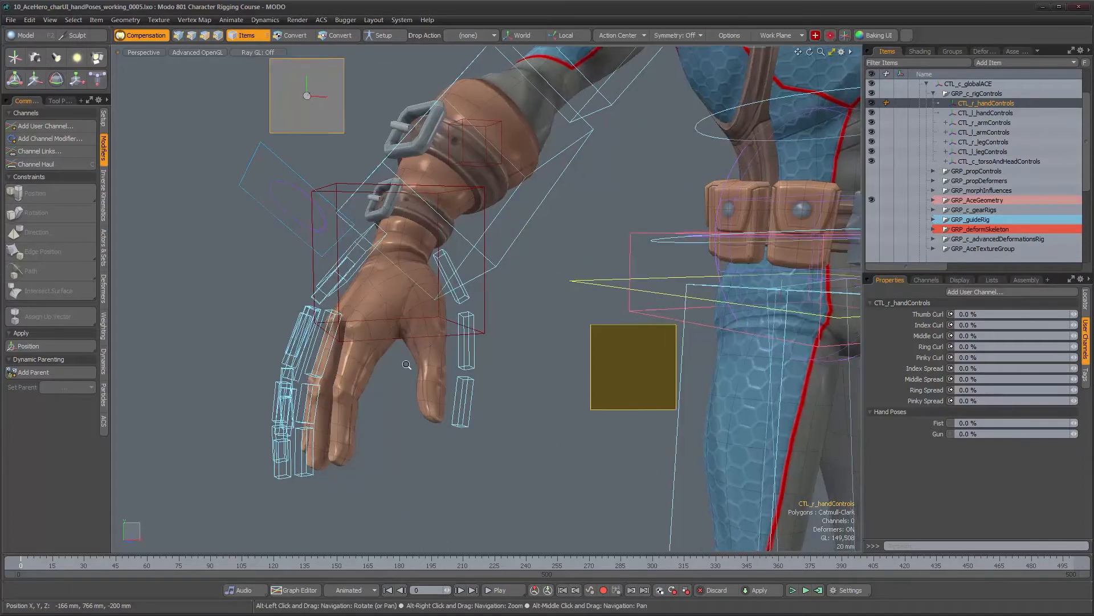
scroll(368, 370, "up", 3)
left_click_drag(537, 377, 689, 405, "alt")
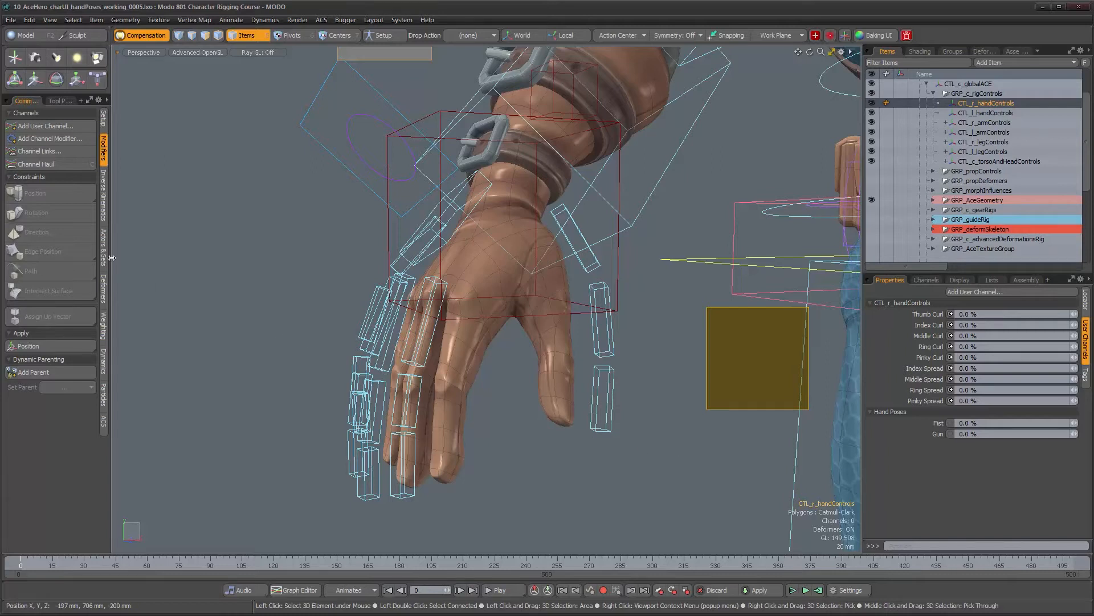
left_click(104, 248)
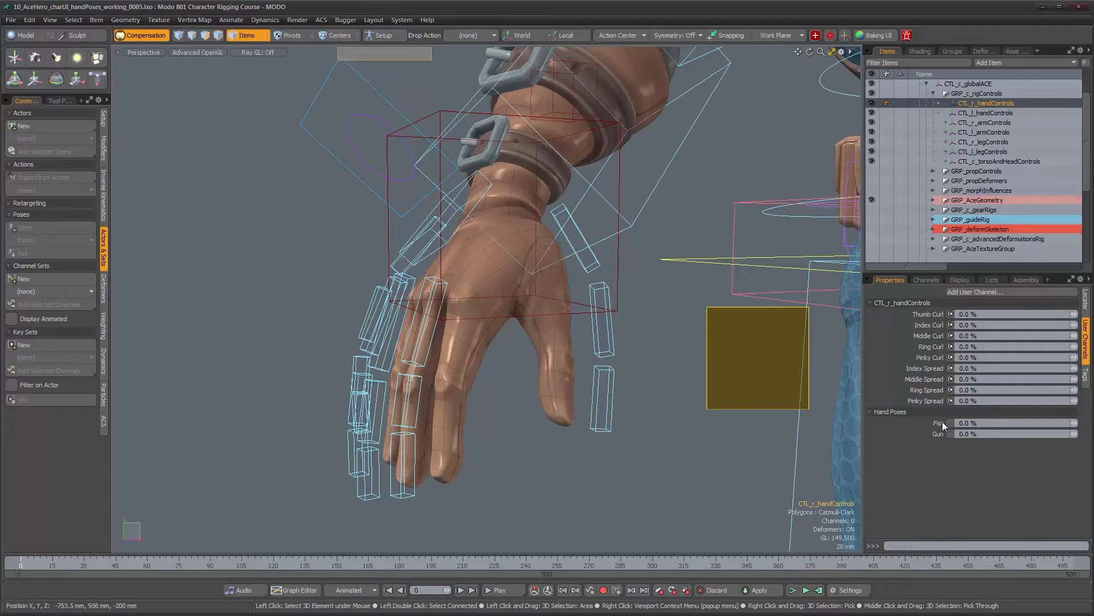
left_click(104, 147)
mouse_move(584, 292)
left_mouse_down("alt")
mouse_move(570, 295)
mouse_move(589, 297)
left_mouse_up("alt")
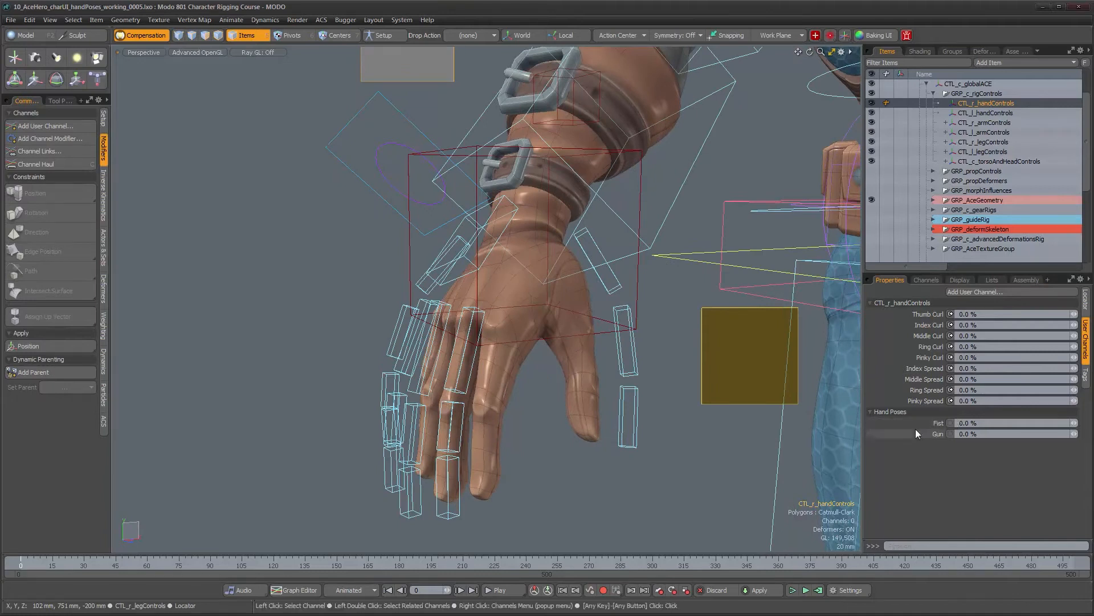
left_click_drag(696, 358, 576, 369, "alt+shift")
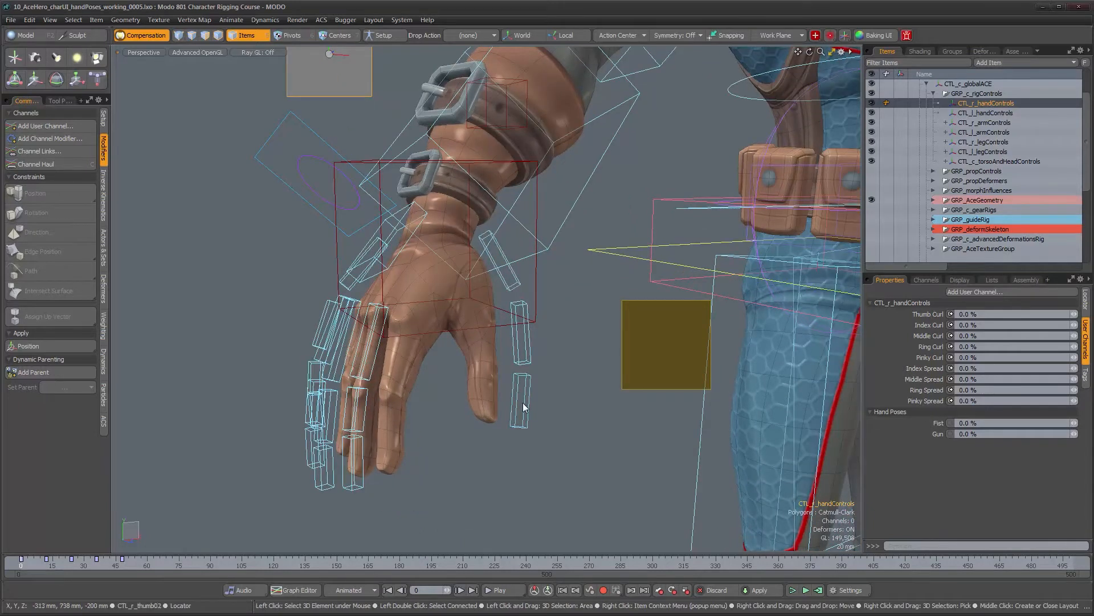
left_click_drag(520, 387, 538, 384, "alt")
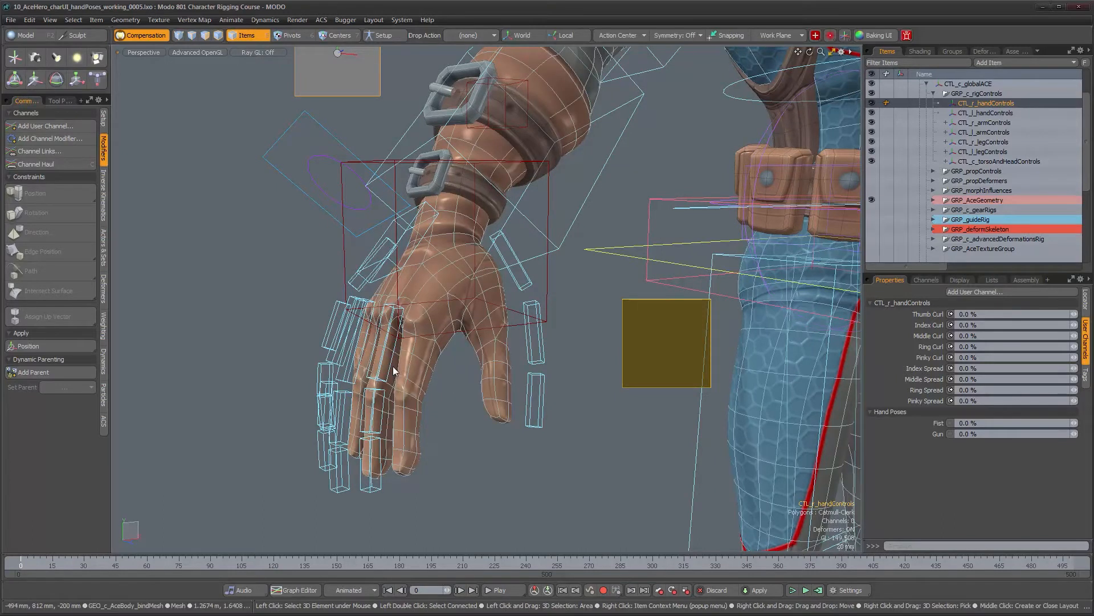
Restore the split view with the ACE_handControls schematic and select the Gun channel of CTL_r_handControls
key("KP_0")
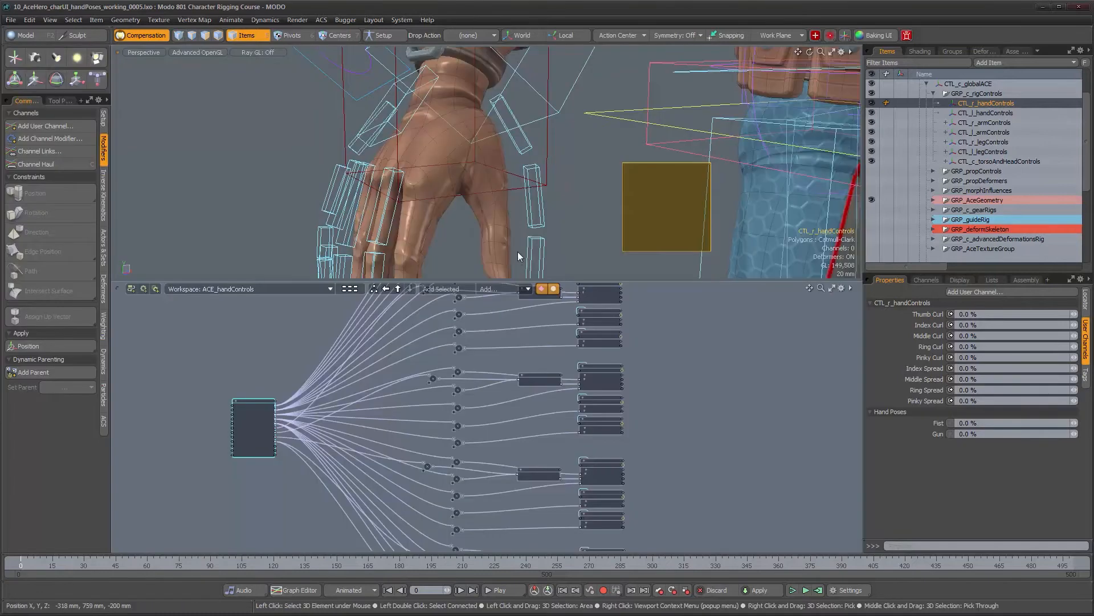
left_click_drag(511, 234, 421, 217, "alt")
right_click_drag(403, 215, 470, 212, "alt")
middle_click_drag(470, 212, 479, 180, "alt")
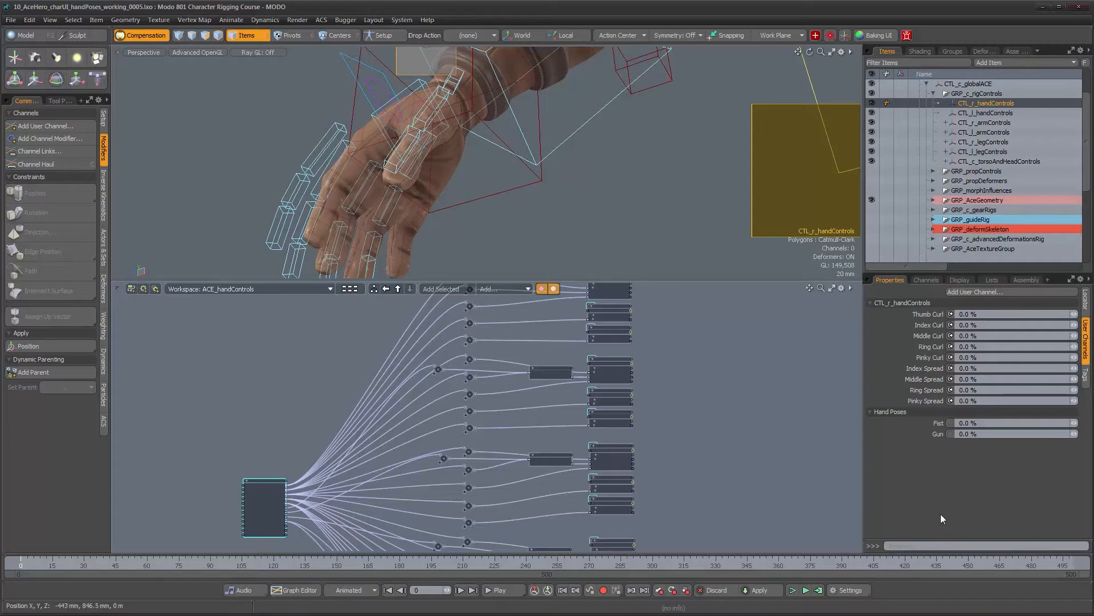
left_click(922, 436)
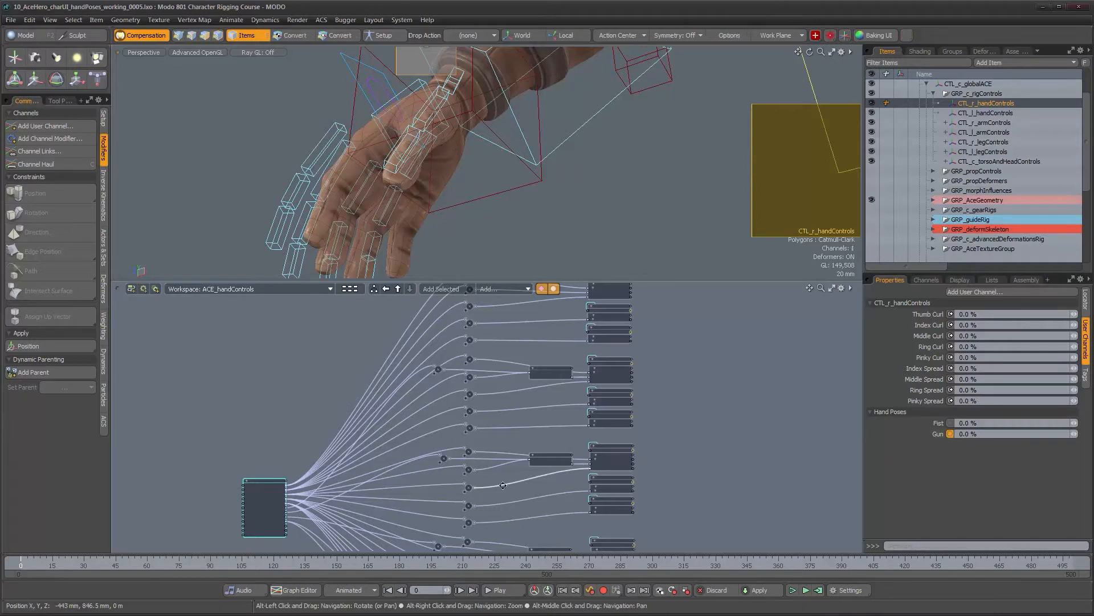
left_click_drag(344, 503, 363, 395, "alt")
right_click_drag(366, 396, 409, 404, "alt")
left_click_drag(197, 429, 289, 409, "alt")
right_click_drag(289, 409, 310, 417, "alt")
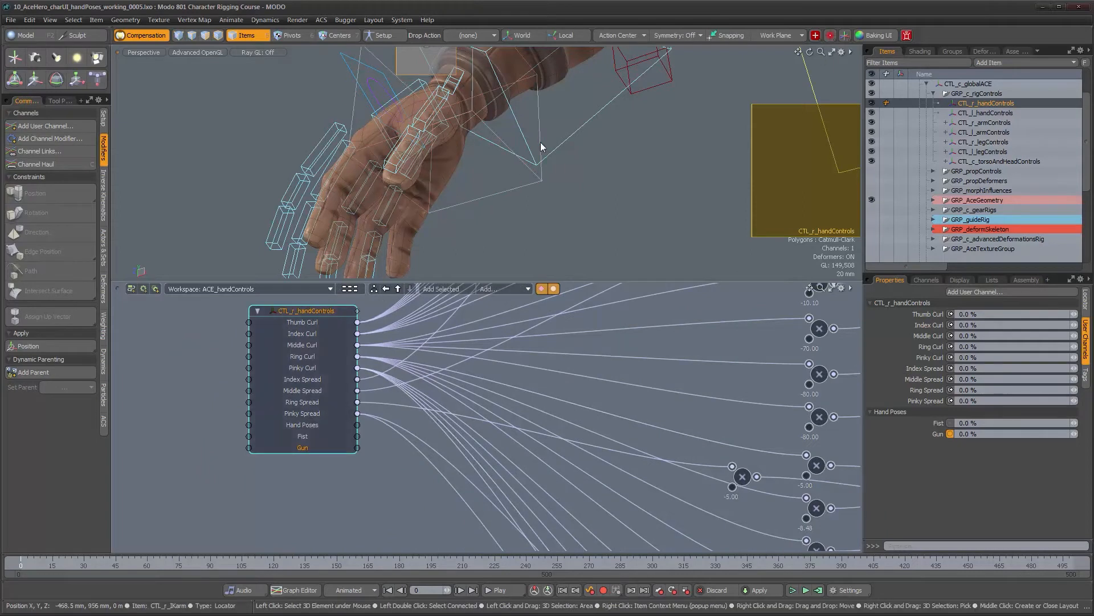
Examine the palm side of the right hand and trace the schematic links through the multiply nodes to the finger rotation channels
right_click_drag(540, 142, 496, 151, "alt")
middle_click_drag(570, 186, 625, 224, "alt")
right_click_drag(599, 209, 649, 213, "alt")
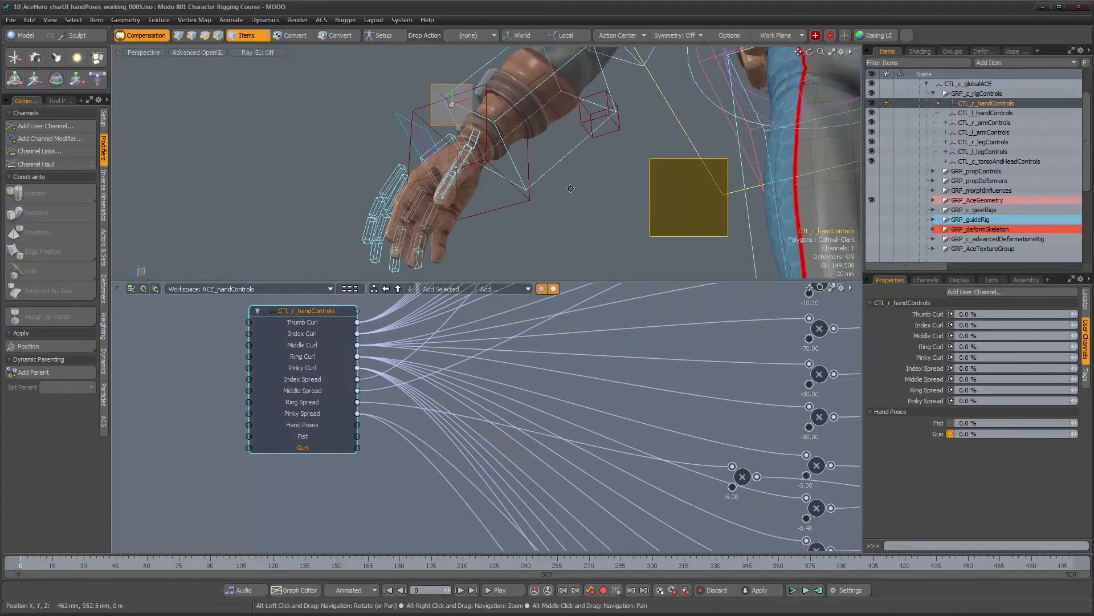
middle_click_drag(561, 209, 590, 184, "alt")
right_click_drag(542, 186, 579, 182, "alt")
middle_click_drag(579, 183, 626, 173, "alt")
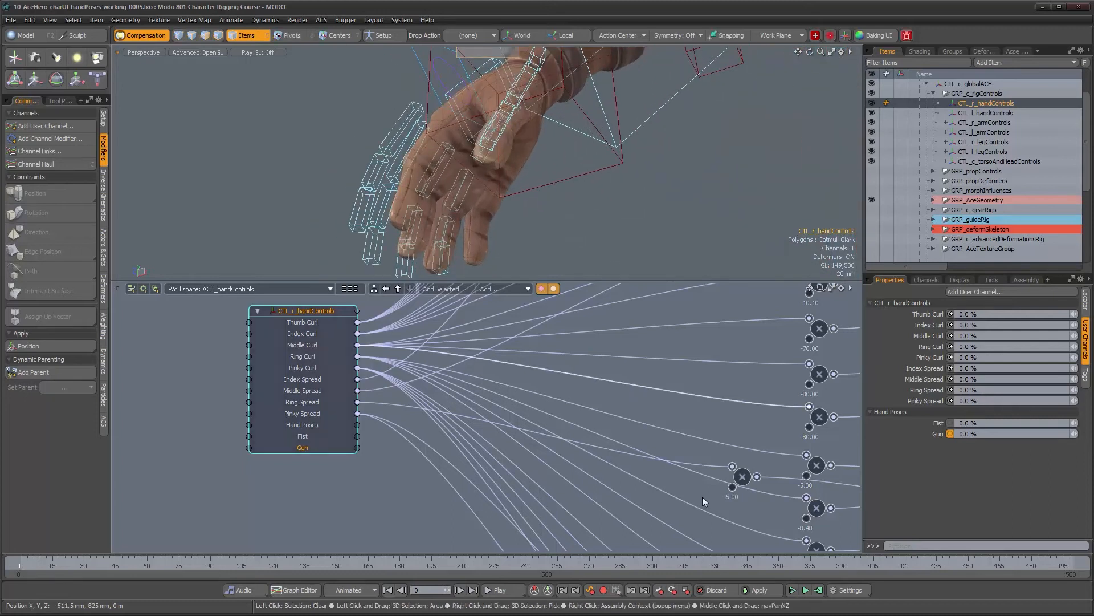
right_click_drag(638, 401, 589, 404, "alt")
middle_click_drag(589, 404, 334, 416, "alt")
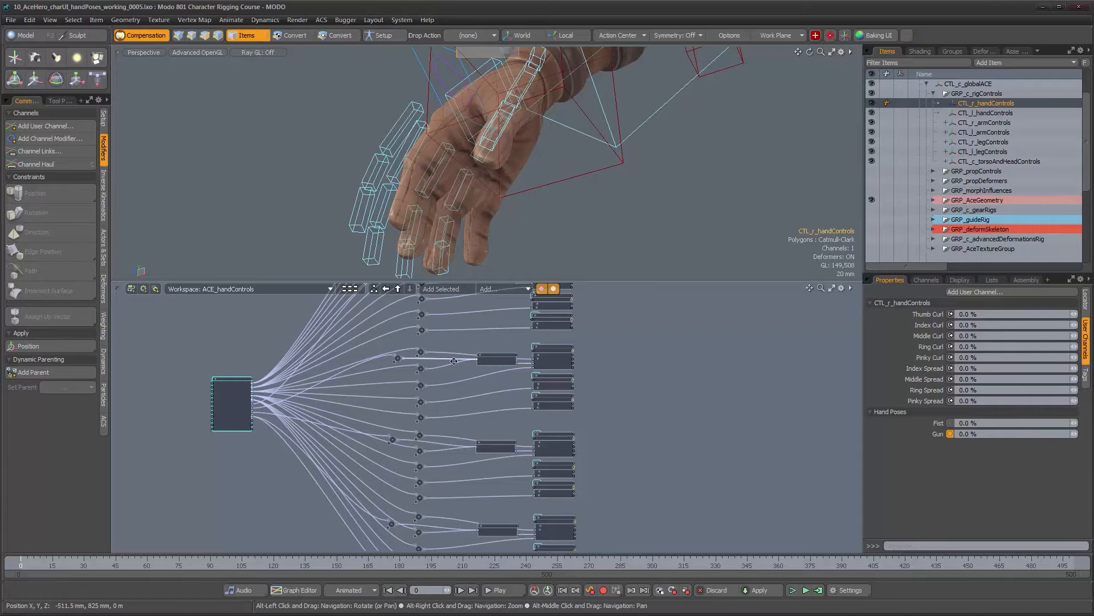
middle_click_drag(453, 361, 446, 508, "alt")
right_click_drag(450, 368, 508, 376, "alt")
middle_click_drag(509, 376, 538, 398, "alt")
mouse_move(538, 397)
right_mouse_down("alt")
mouse_move(579, 405)
mouse_move(531, 394)
right_mouse_up("alt")
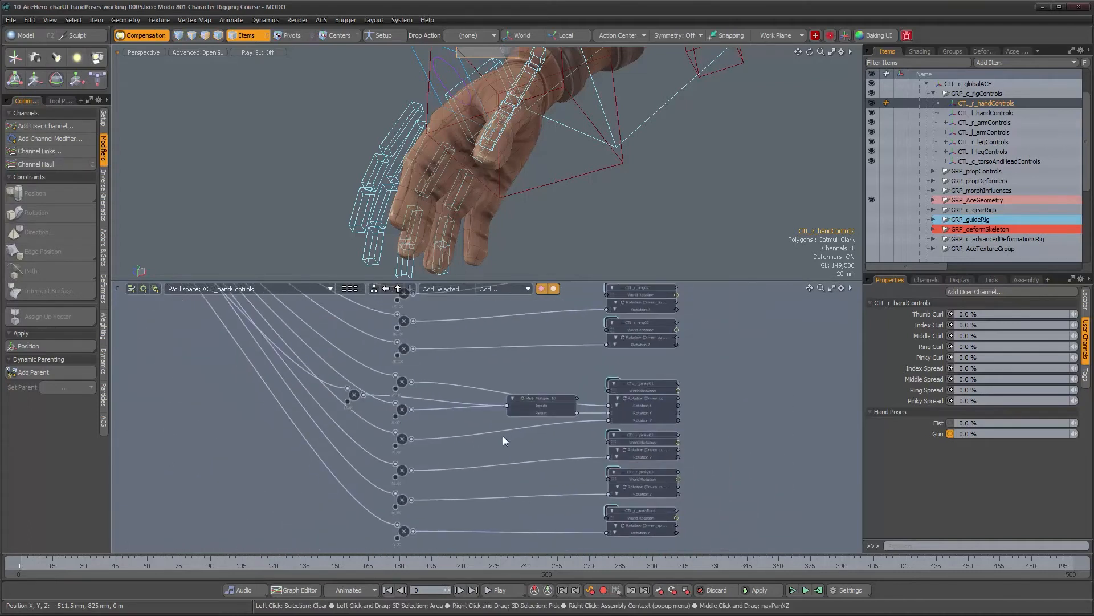
middle_click_drag(519, 429, 615, 474, "alt")
right_click_drag(603, 463, 513, 445, "alt")
middle_click_drag(389, 316, 375, 440, "alt")
right_click_drag(375, 439, 735, 316, "alt")
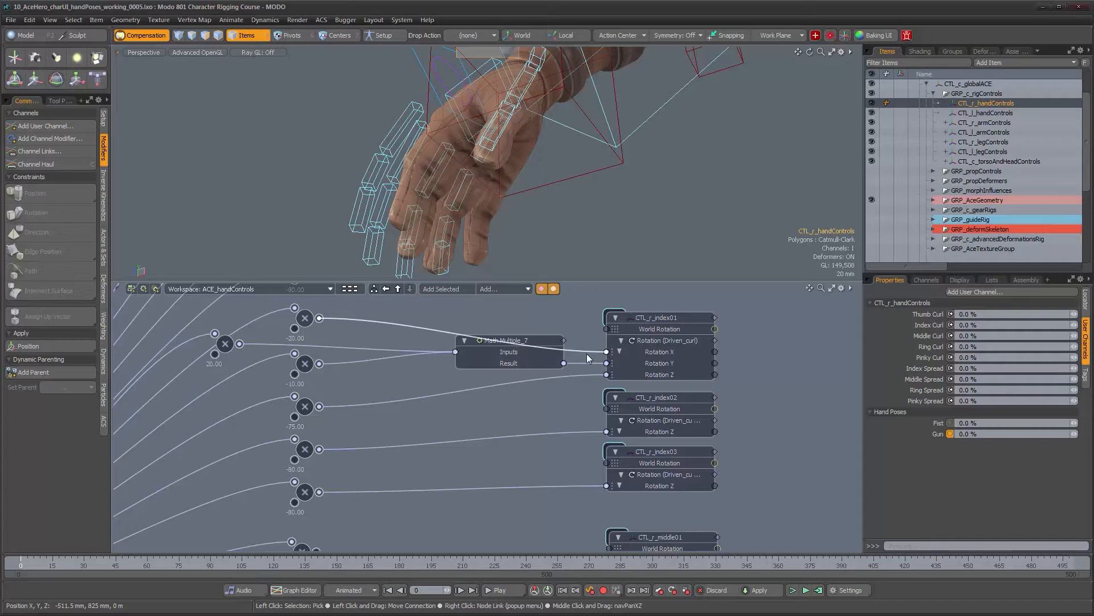
right_click_drag(495, 389, 393, 442, "alt")
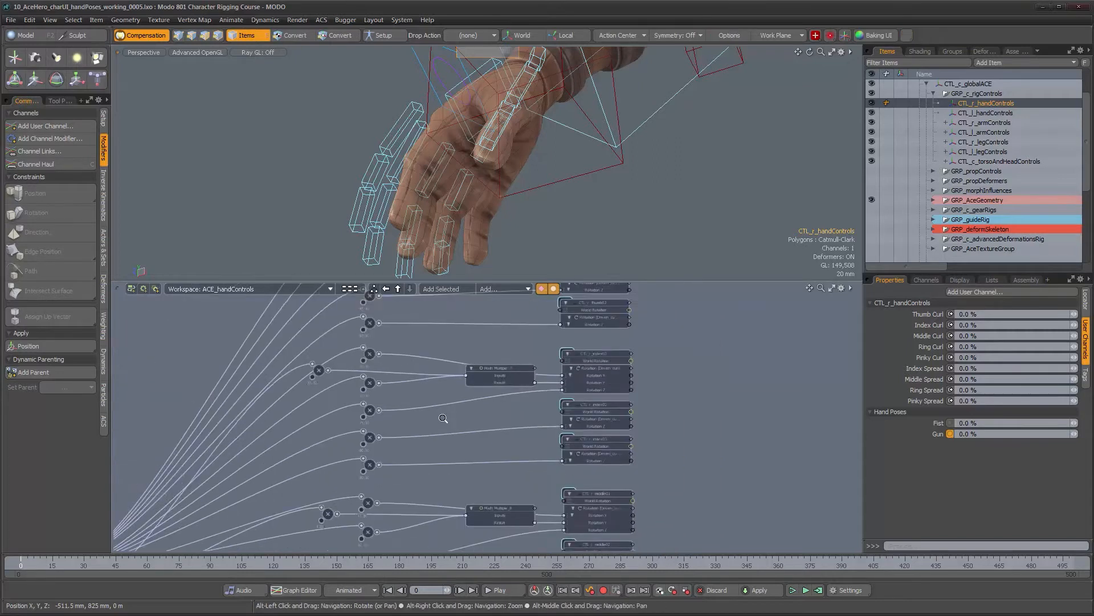
Connect the Gun channel of CTL_r_handControls to the Inputs of the Math Multiple node that drives CTL_r_index01
left_click_drag(429, 438, 601, 371, "alt")
right_click_drag(604, 369, 561, 399, "alt")
left_click_drag(526, 424, 515, 417, "alt")
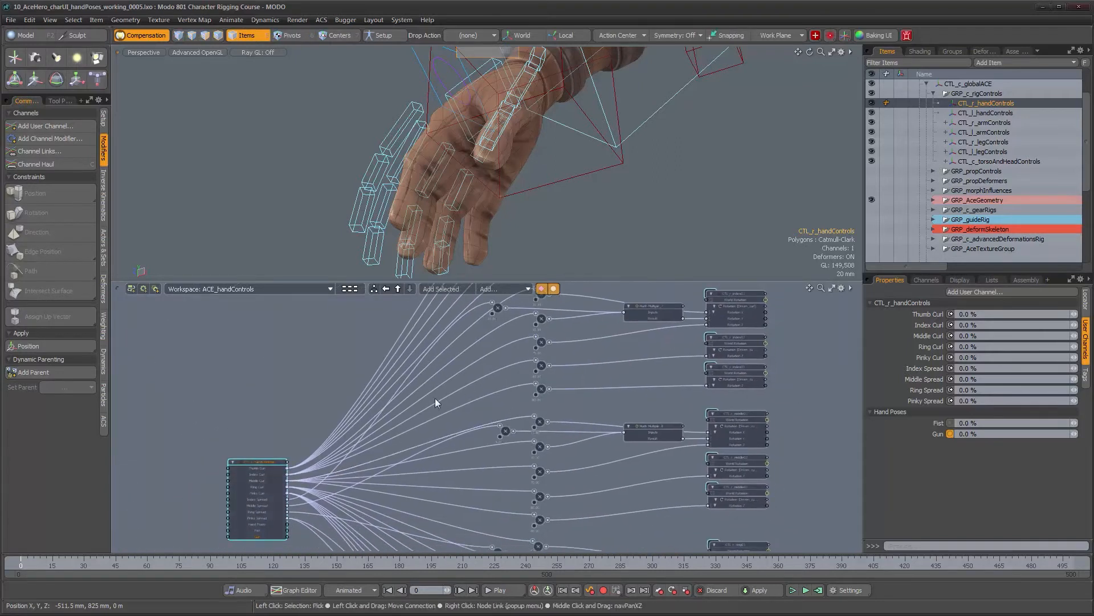
left_click_drag(286, 537, 649, 313)
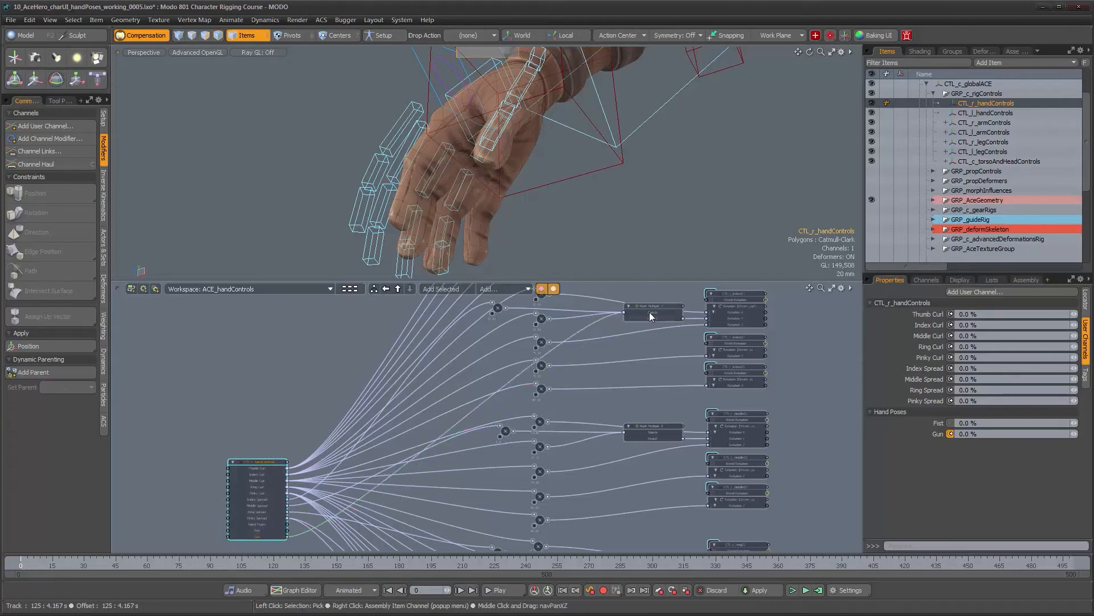
Insert a Basic Math Multiply modifier into the new Gun link and place it beneath the index finger's spread multiply node
left_click(392, 310)
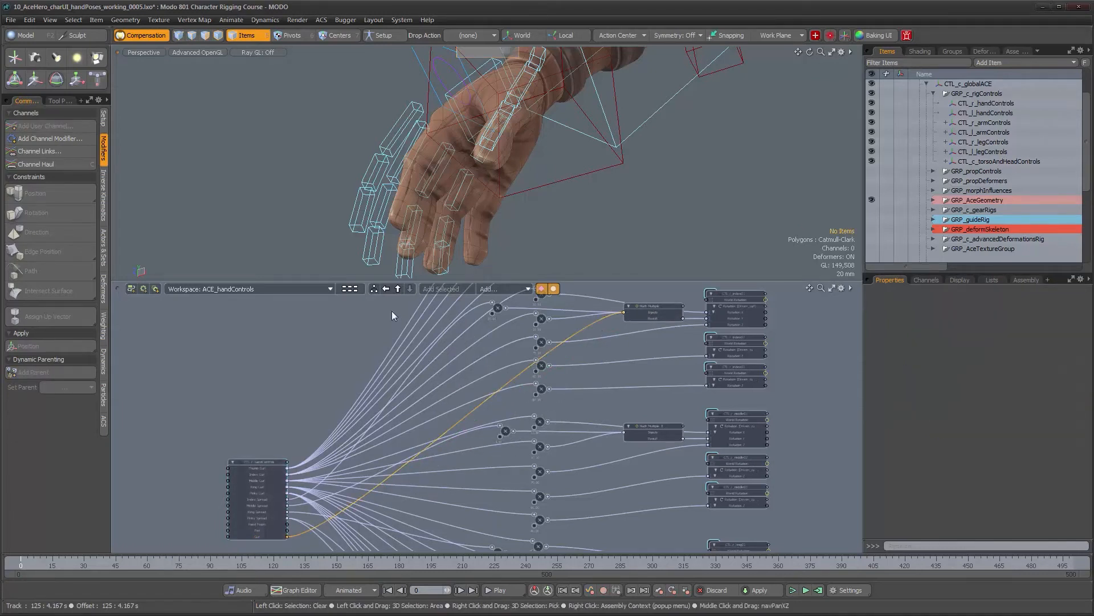
left_click(497, 289)
mouse_move(544, 287)
left_click(593, 288)
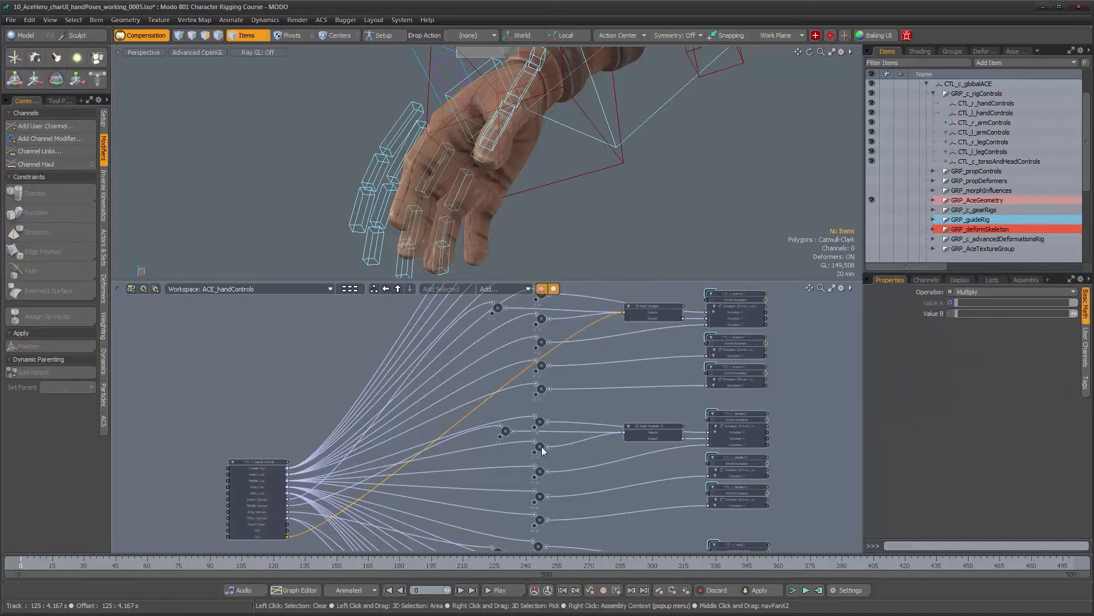
left_click_drag(472, 358, 494, 333)
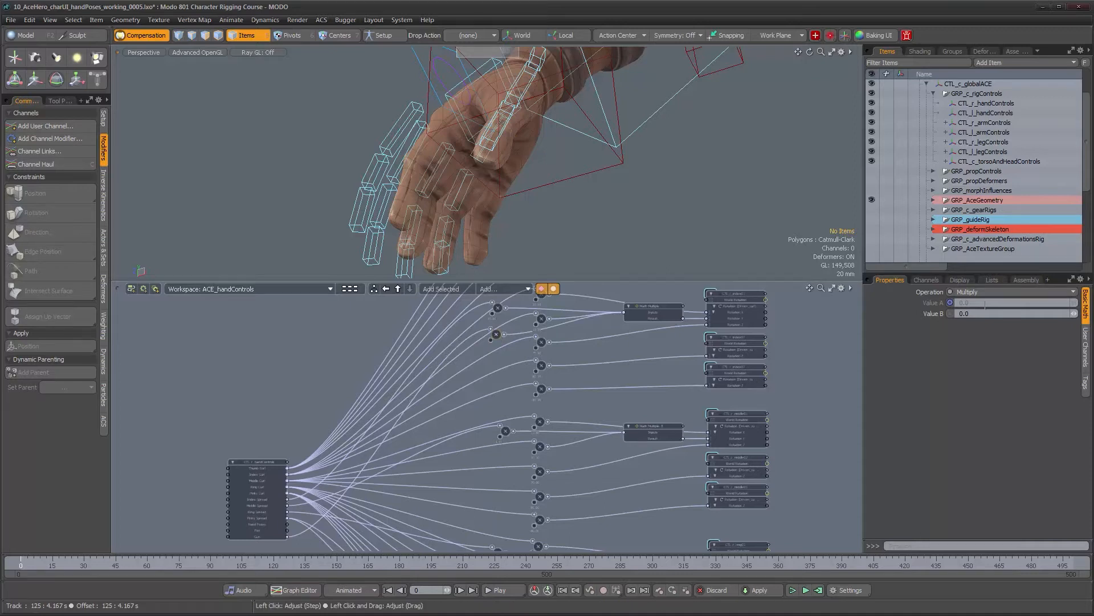
Set Value B of the new Multiply modifier to 20
left_click_drag(393, 171, 496, 182, "alt")
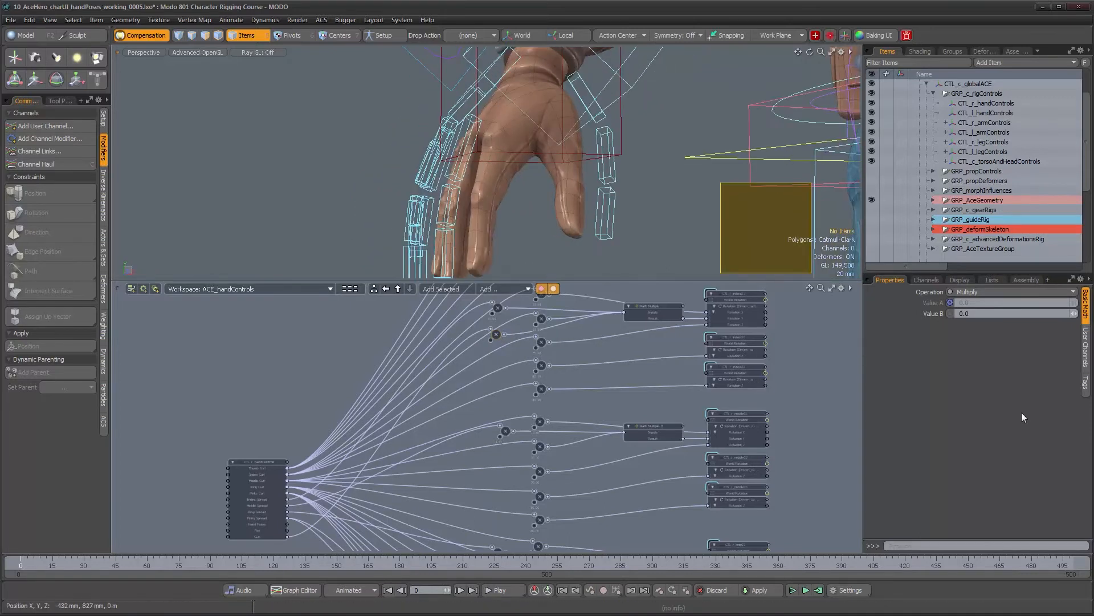
type("20")
key("Return")
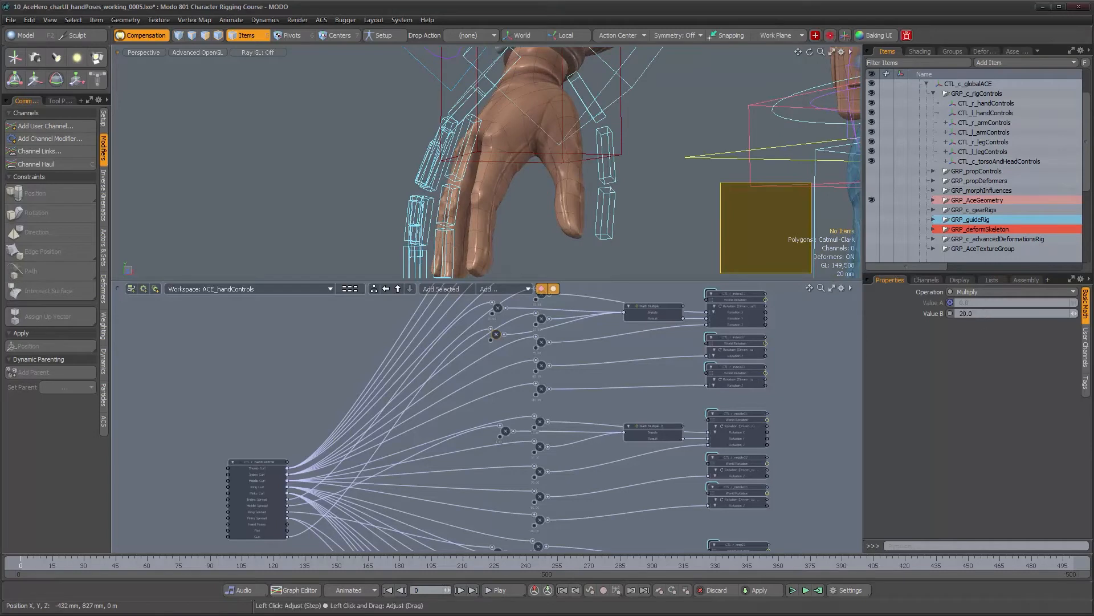
Select CTL_r_handControls in the schematic and set its Gun channel to 100%
left_click_drag(575, 227, 549, 236, "alt")
scroll(595, 334, "up", 5)
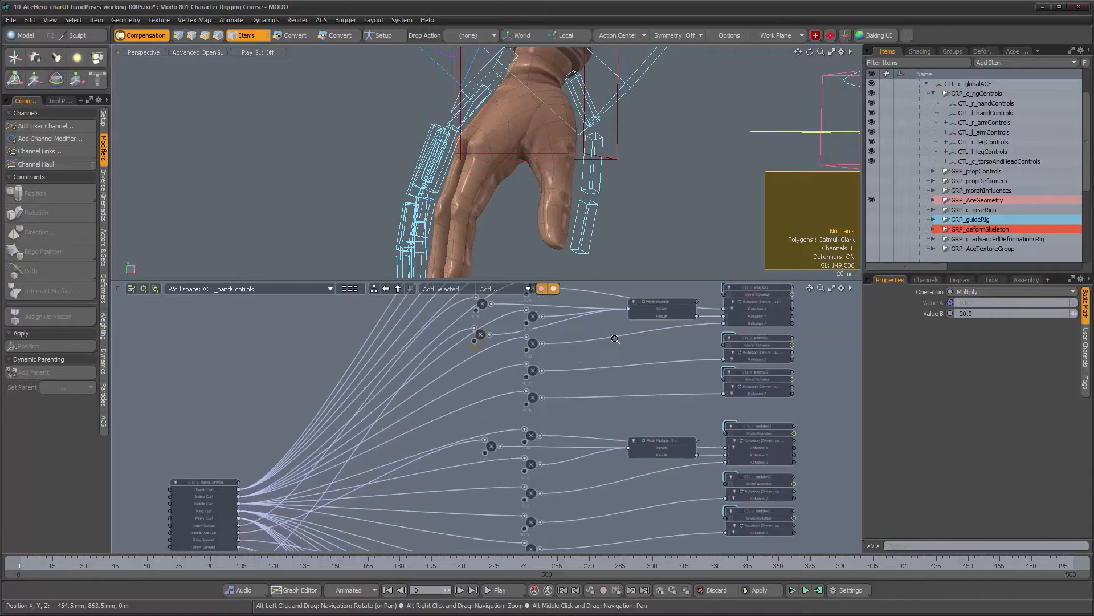
scroll(513, 422, "down", 3)
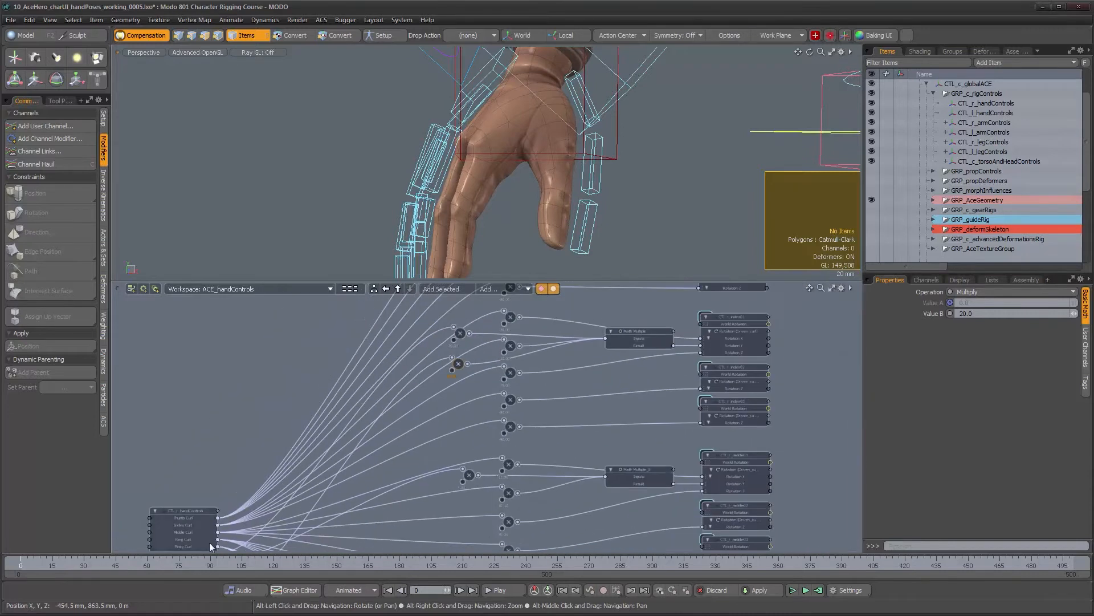
left_click(200, 515)
left_click(1085, 340)
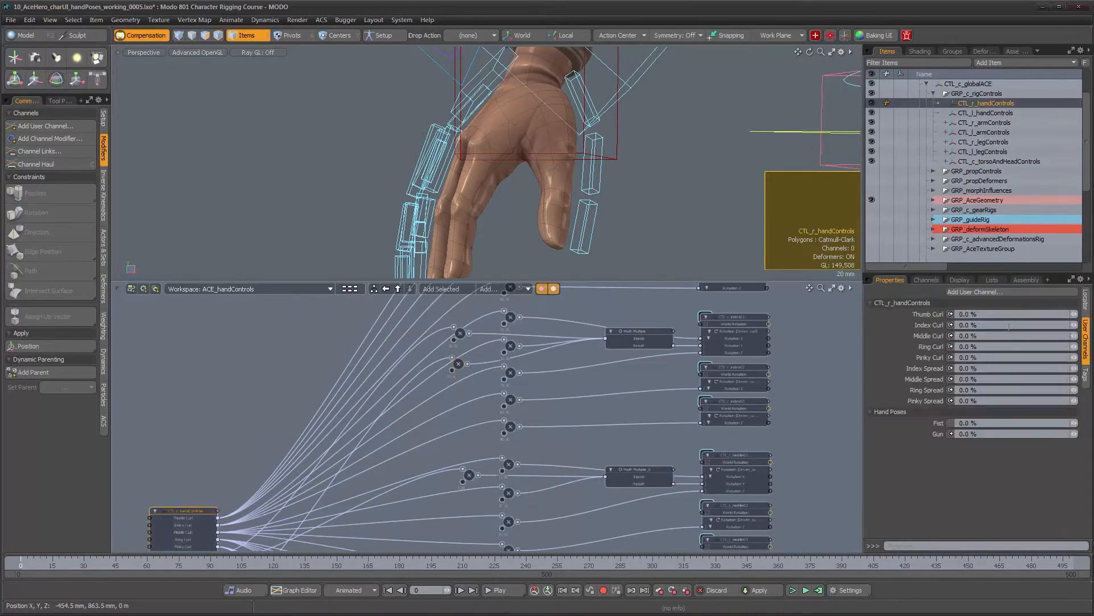
left_click(987, 434)
type("100")
key("Return")
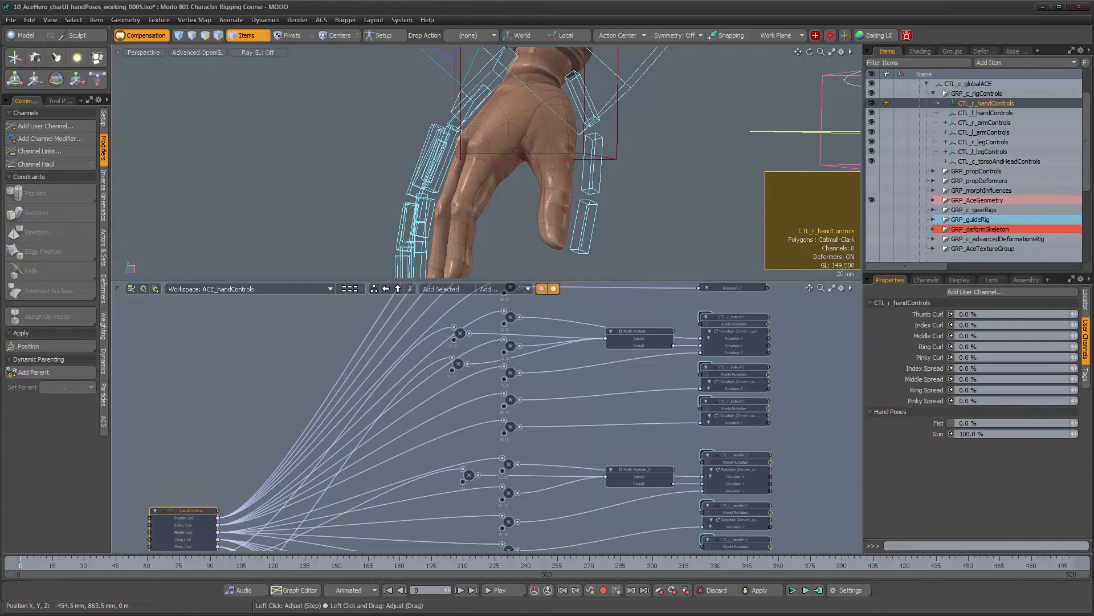
Delete the link from the Gun multiply node to the Inputs of the index finger's Math Multiple node
mouse_move(604, 159)
left_mouse_down("alt")
mouse_move(561, 156)
mouse_move(593, 157)
left_mouse_up("alt")
right_click_drag(492, 365, 568, 360, "alt")
left_click_drag(567, 359, 580, 369, "alt")
left_click(507, 371)
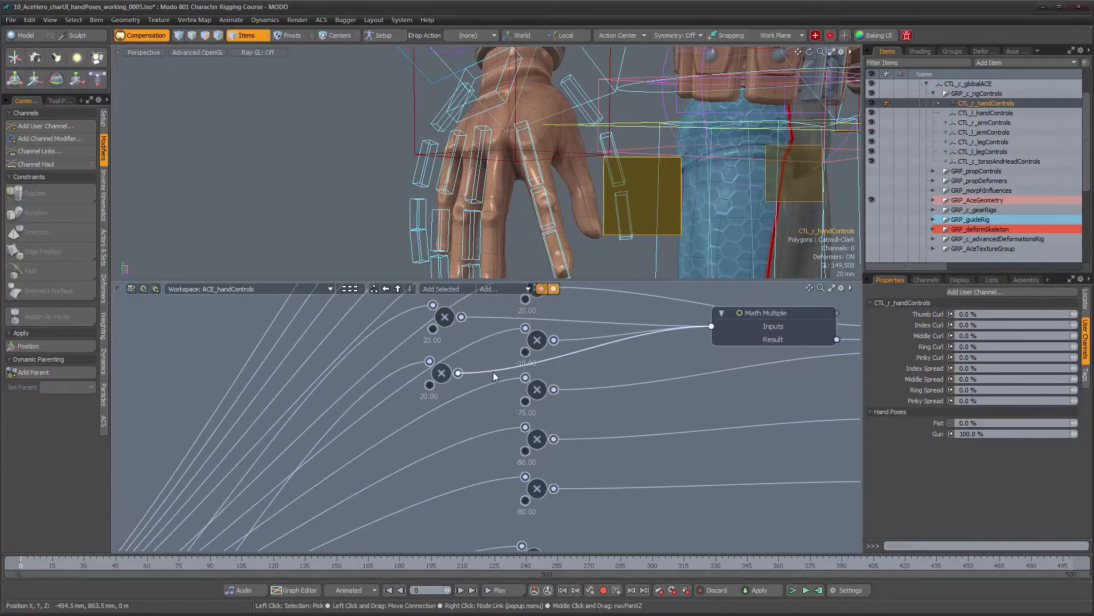
key("Delete")
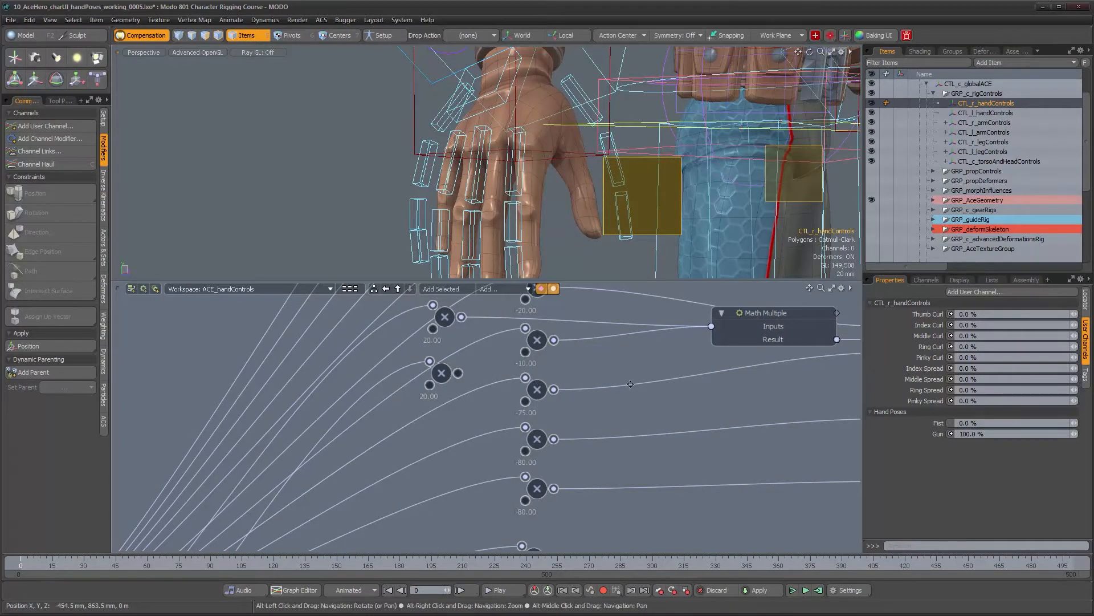
Insert a Math Multiple Add modifier into the link driving CTL_r_index01's Rotation Z and place it beneath the existing Math Multiple node
right_click_drag(735, 385, 697, 381, "alt")
left_click_drag(697, 382, 571, 365, "alt")
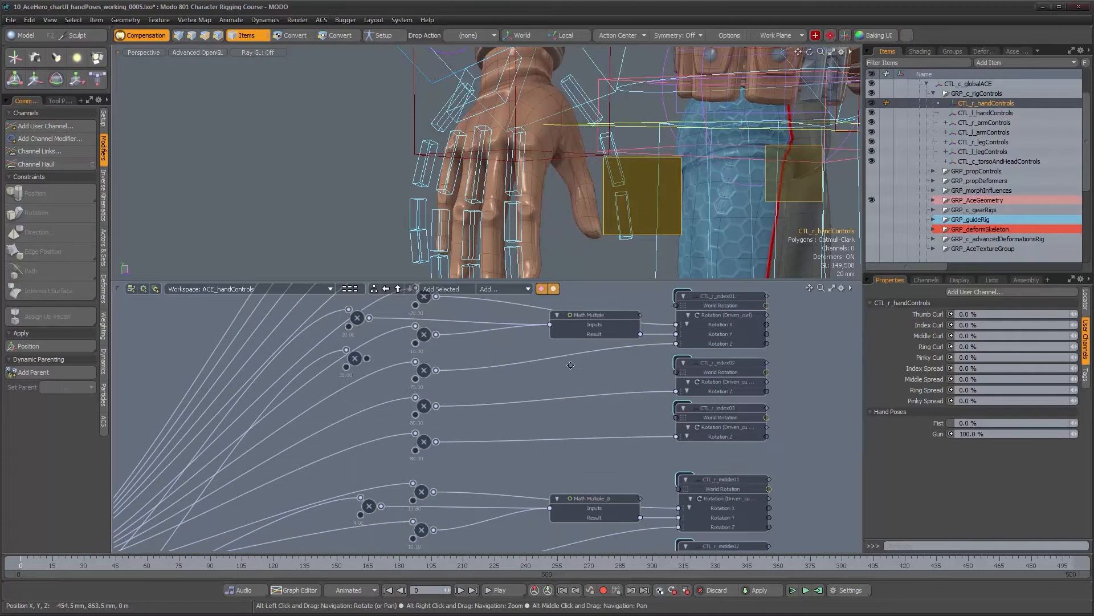
left_click(519, 167)
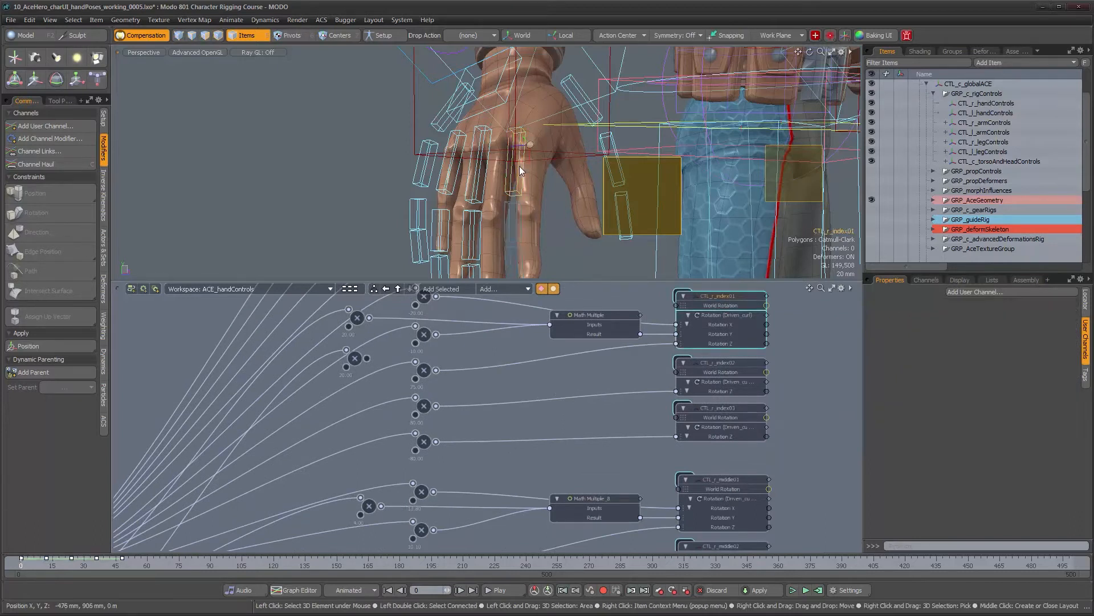
left_click(649, 345)
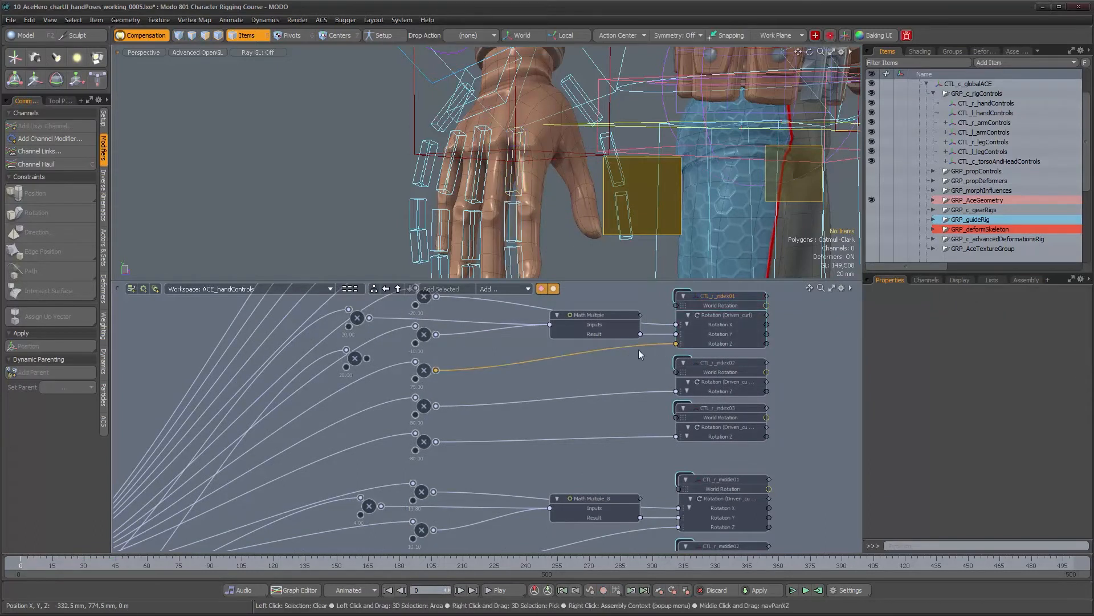
left_click(521, 288)
mouse_move(601, 288)
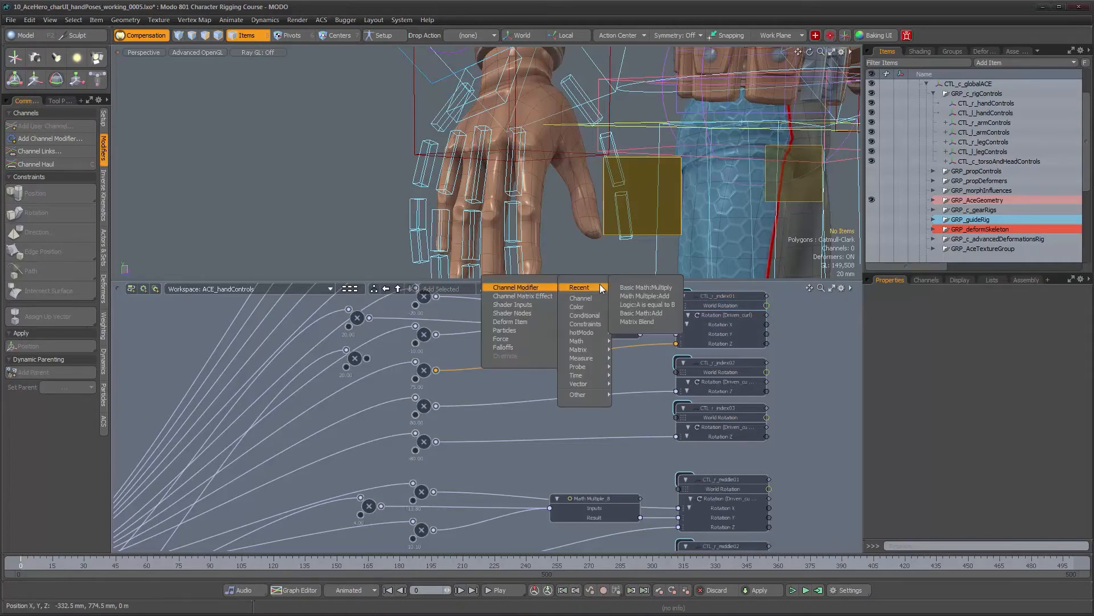
left_click(644, 296)
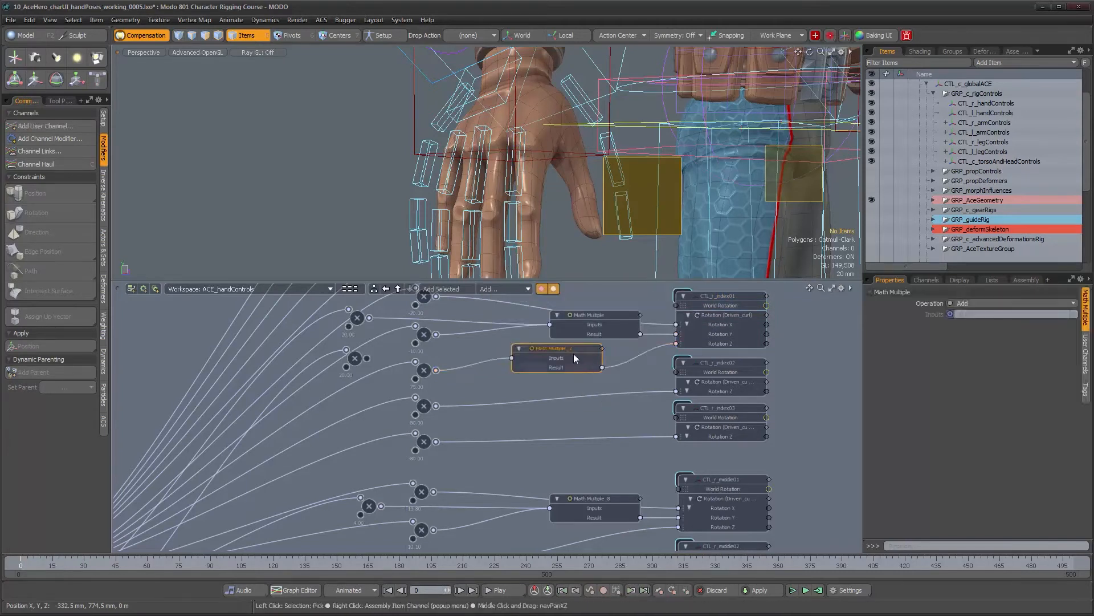
left_click_drag(574, 354, 614, 358)
Connect the unlinked Gun multiply node to the new Math Multiple's Inputs and set its Value B to 10
left_click_drag(368, 358, 575, 365)
left_click_drag(548, 228, 594, 226, "alt")
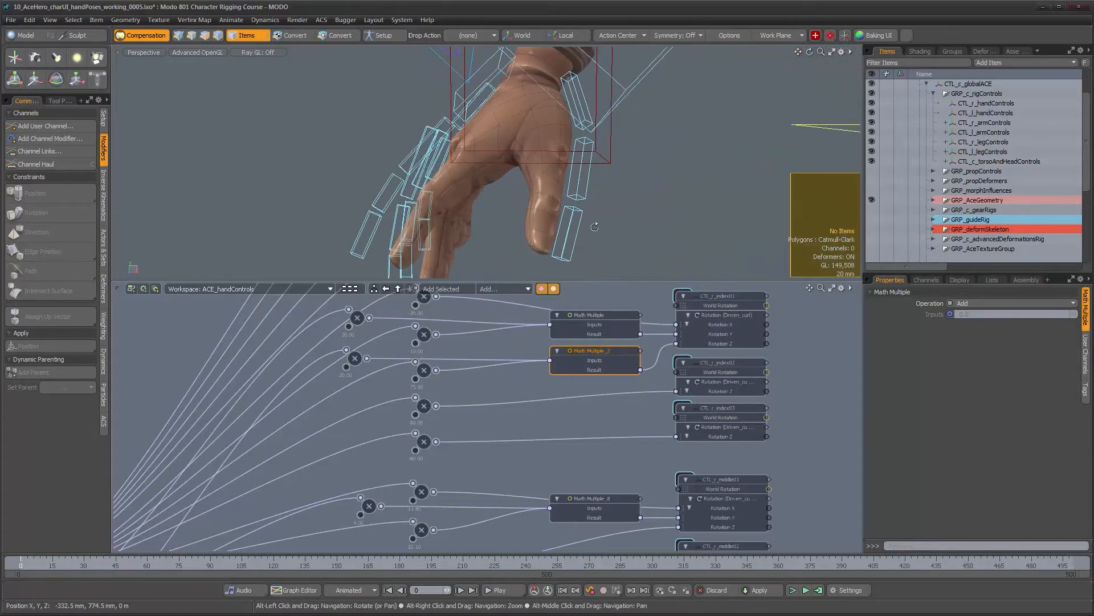
left_click(357, 360)
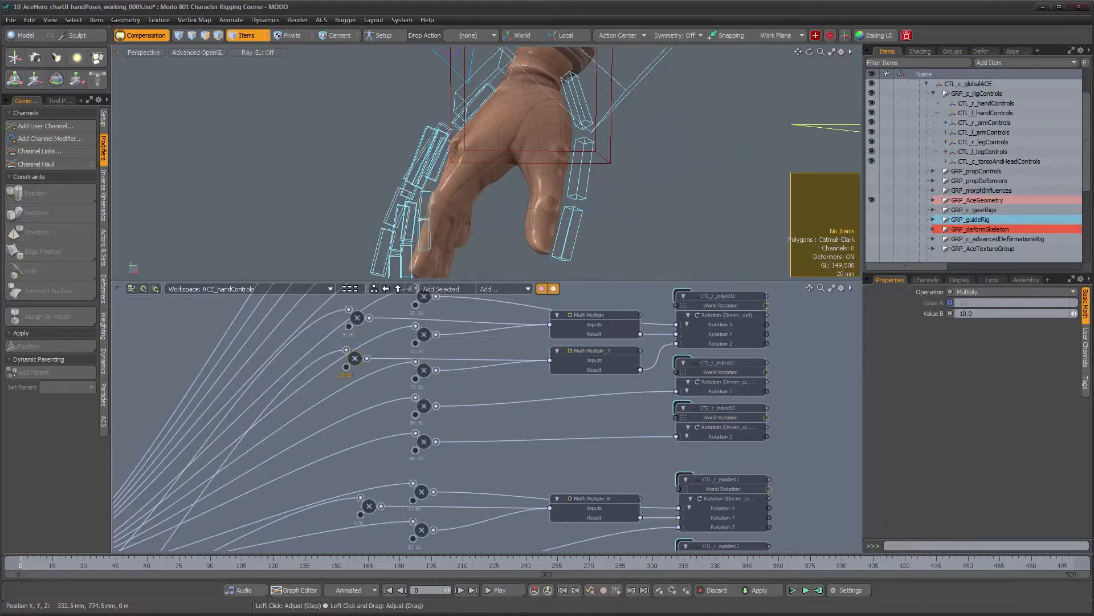
left_click_drag(502, 205, 557, 221, "alt")
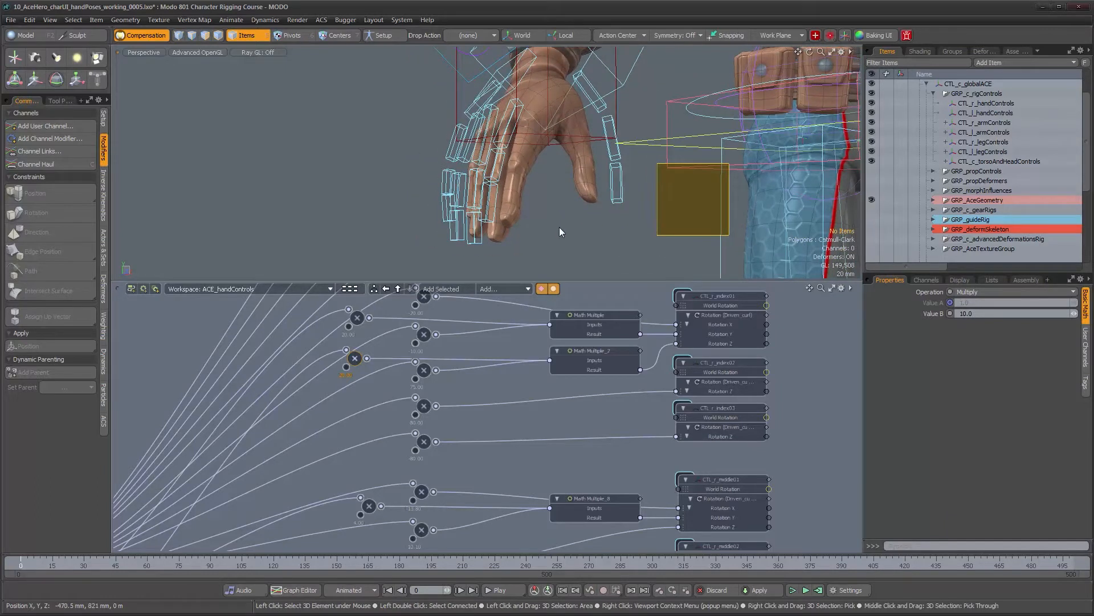
Insert a Math Multiple Add modifier into the link driving CTL_r_index02's Rotation Z and align it beneath the other index Math Multiple nodes
scroll(466, 400, "down", 5, "alt")
left_click_drag(466, 400, 478, 386, "alt")
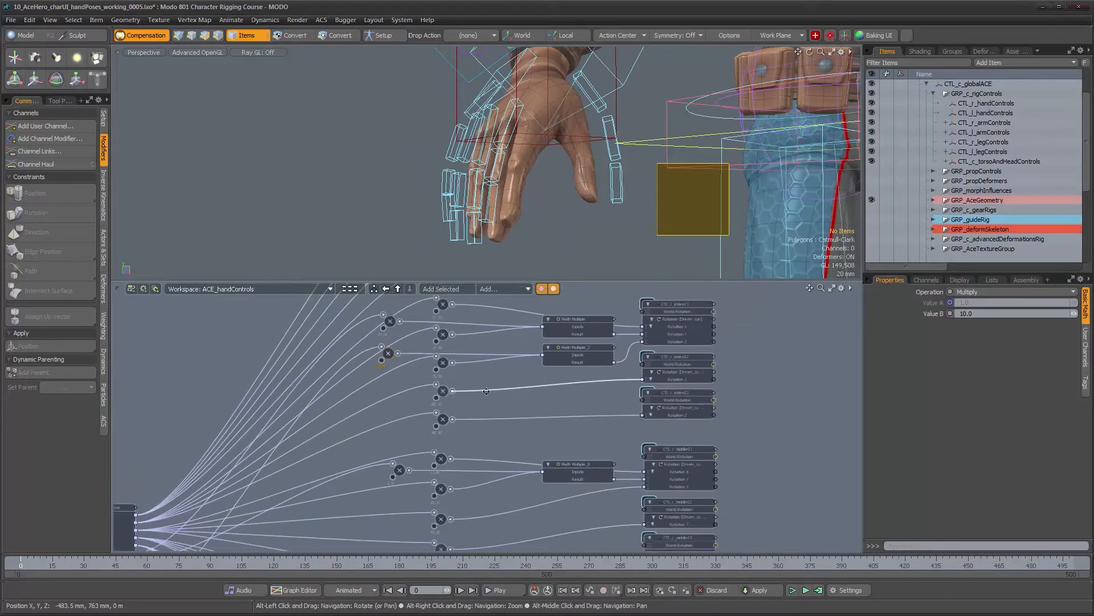
scroll(579, 394, "up", 4, "alt")
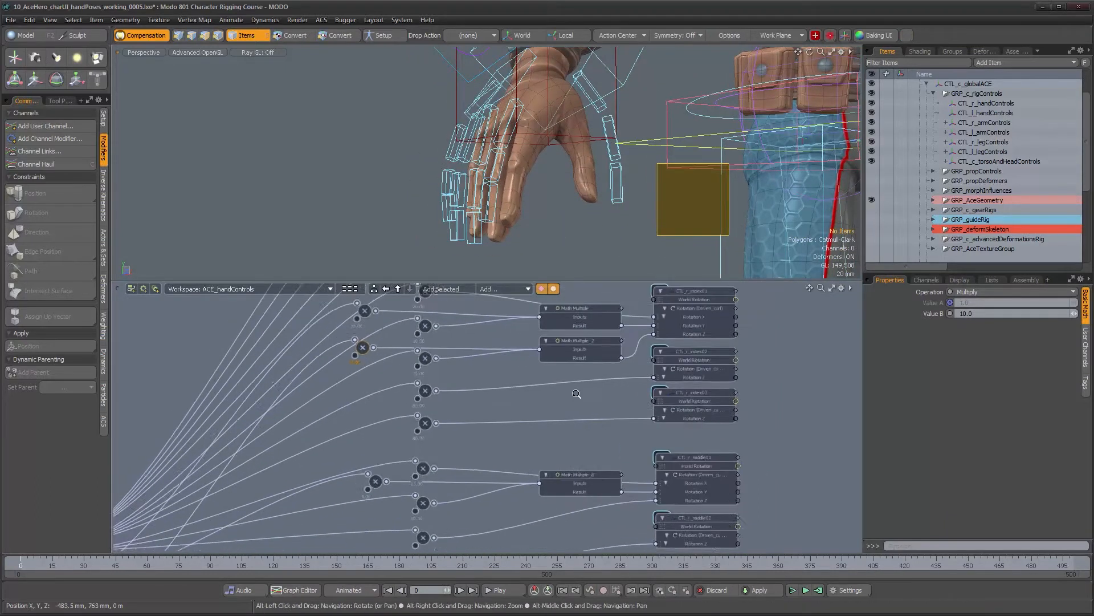
left_click(502, 182)
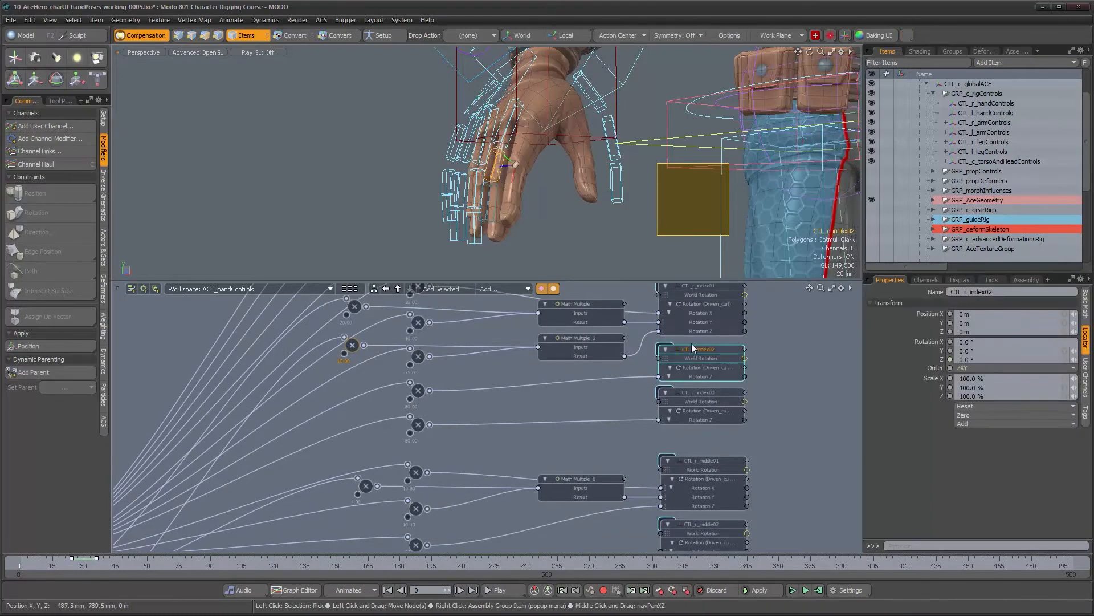
left_click(562, 382)
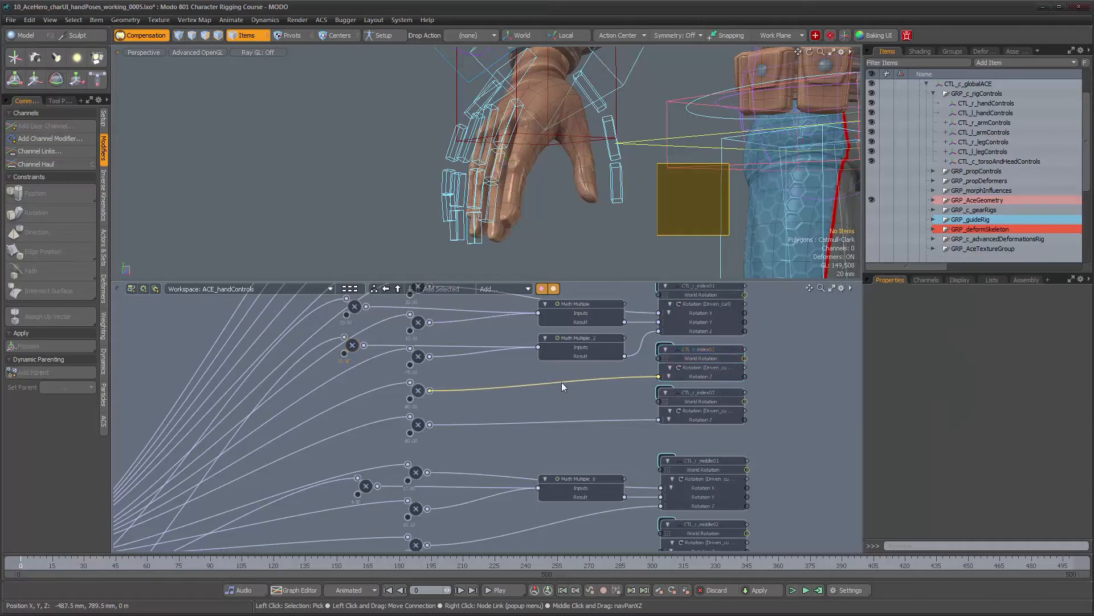
left_click(521, 288)
mouse_move(535, 289)
mouse_move(593, 289)
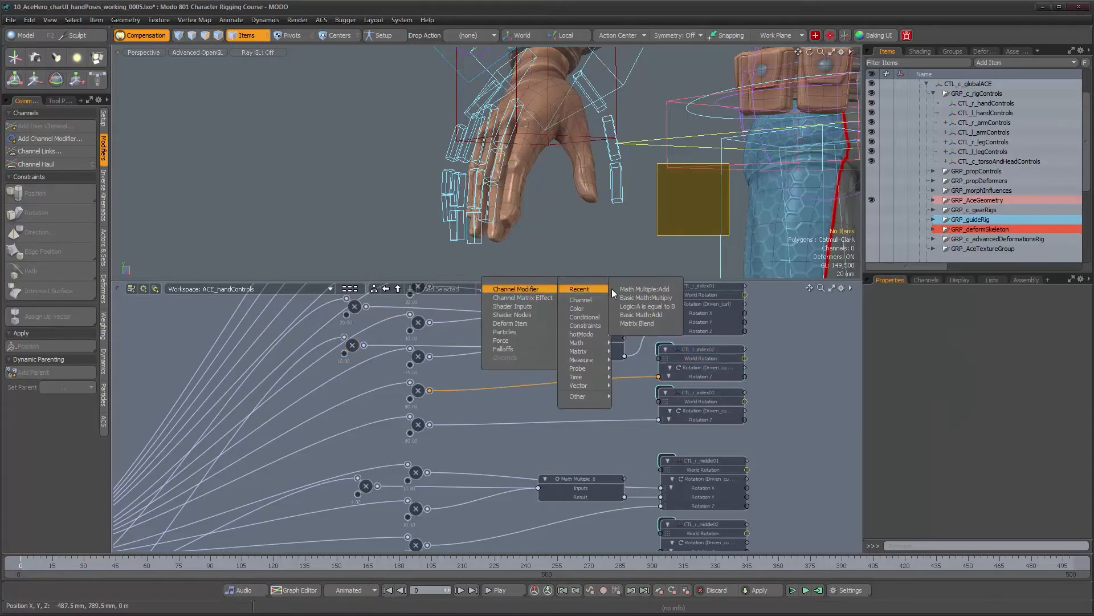
left_click(649, 290)
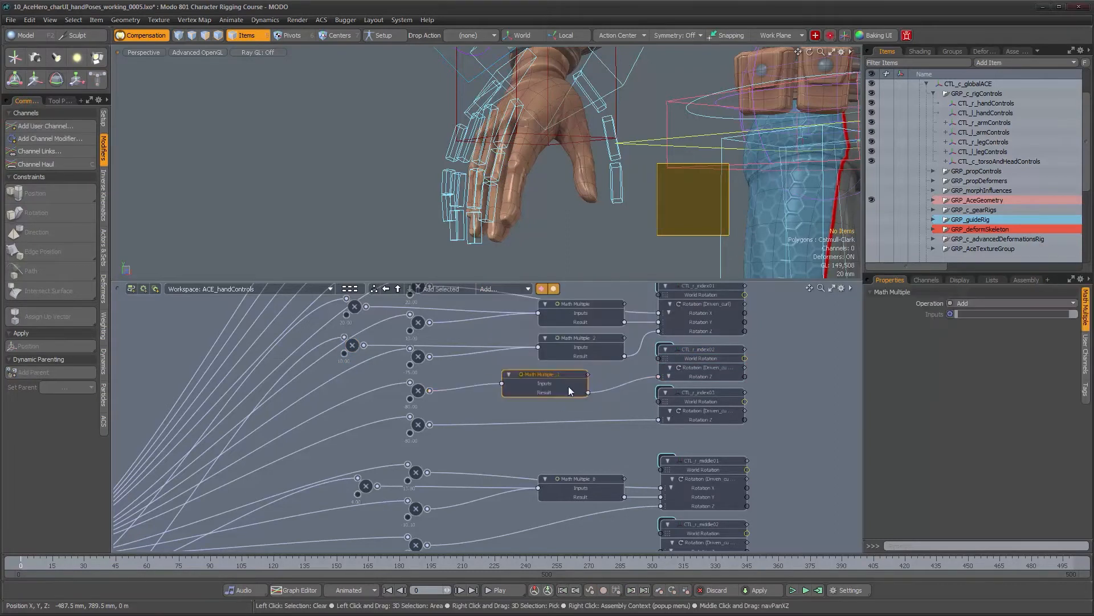
left_click_drag(553, 375, 590, 372)
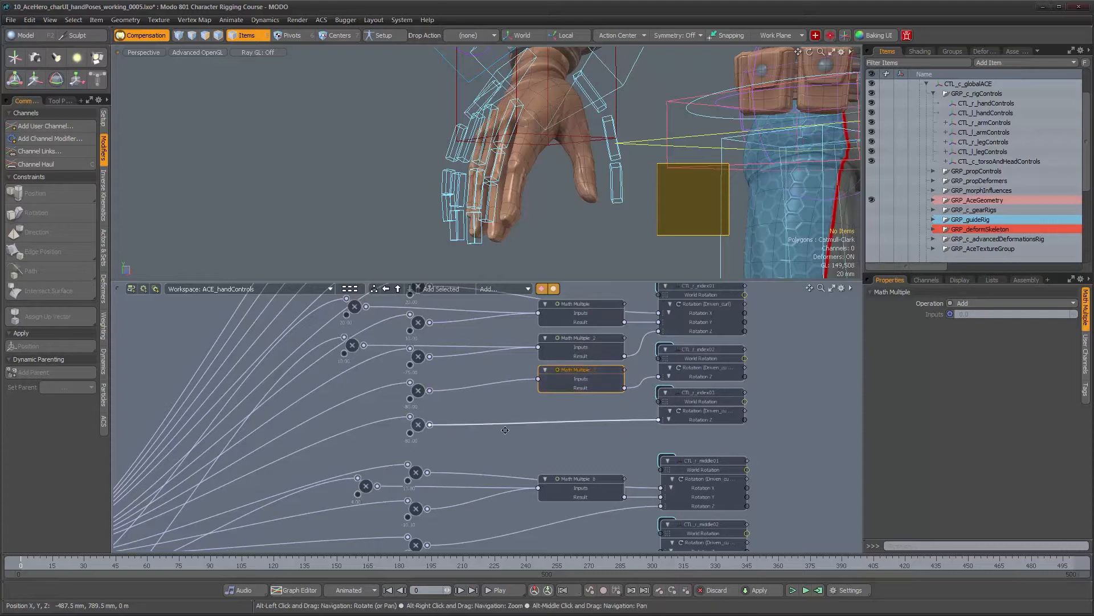
Link the Gun channel to CTL_r_index02's Math Multiple through a new Basic Math Multiply modifier with Value B at -45
left_click_drag(245, 504, 407, 407, "alt")
scroll(392, 475, "down", 1, "alt")
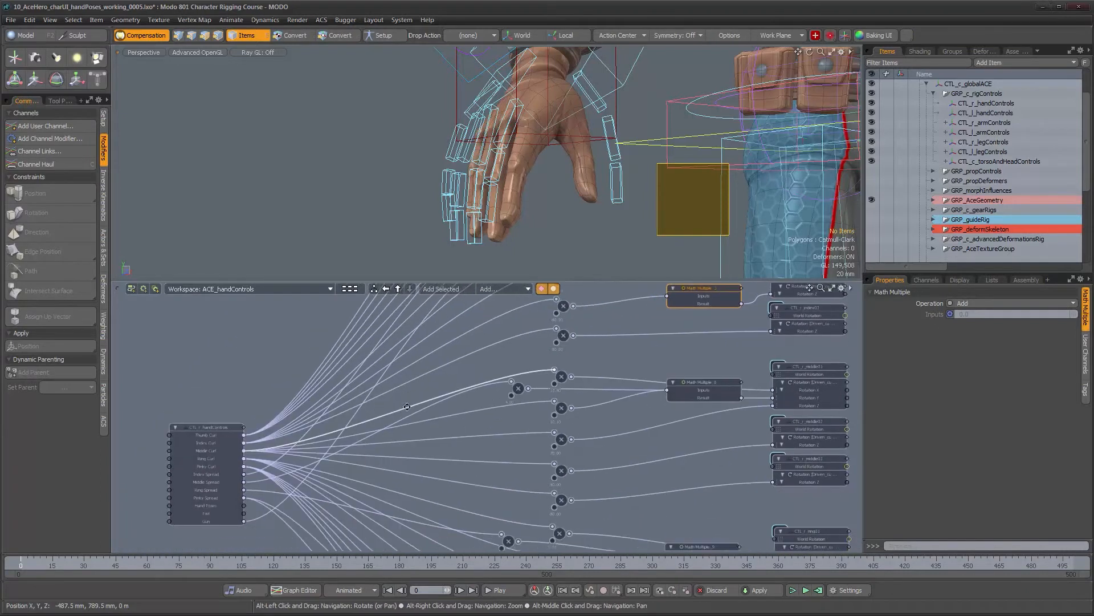
left_click_drag(244, 521, 709, 296)
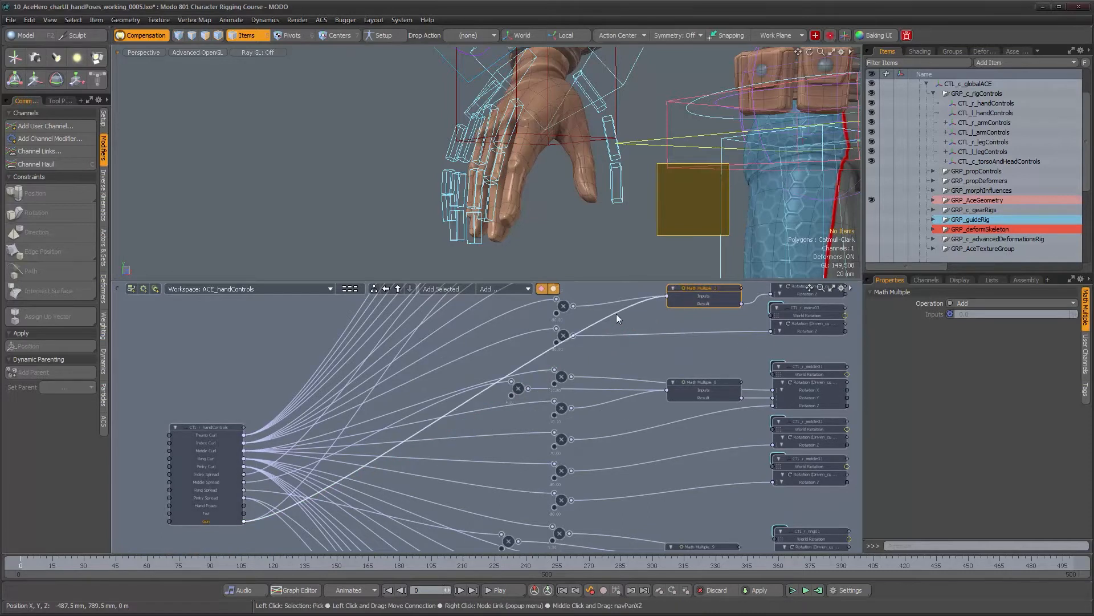
left_click(508, 288)
mouse_move(580, 288)
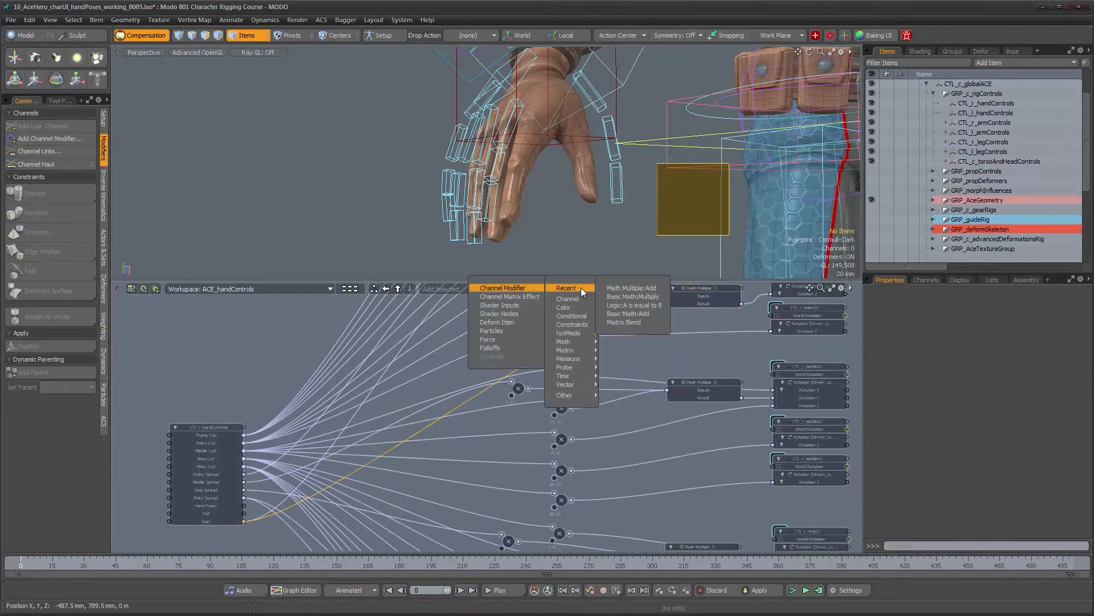
left_click(635, 299)
left_click_drag(459, 404, 522, 400)
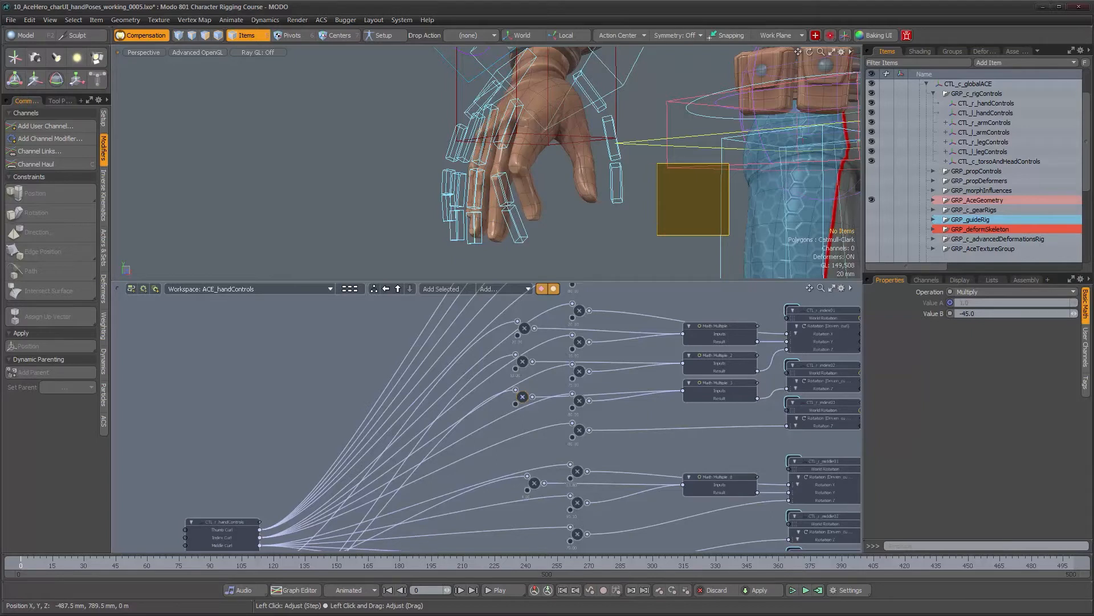
mouse_move(593, 204)
left_mouse_down("alt")
mouse_move(498, 200)
mouse_move(580, 218)
left_mouse_up("alt")
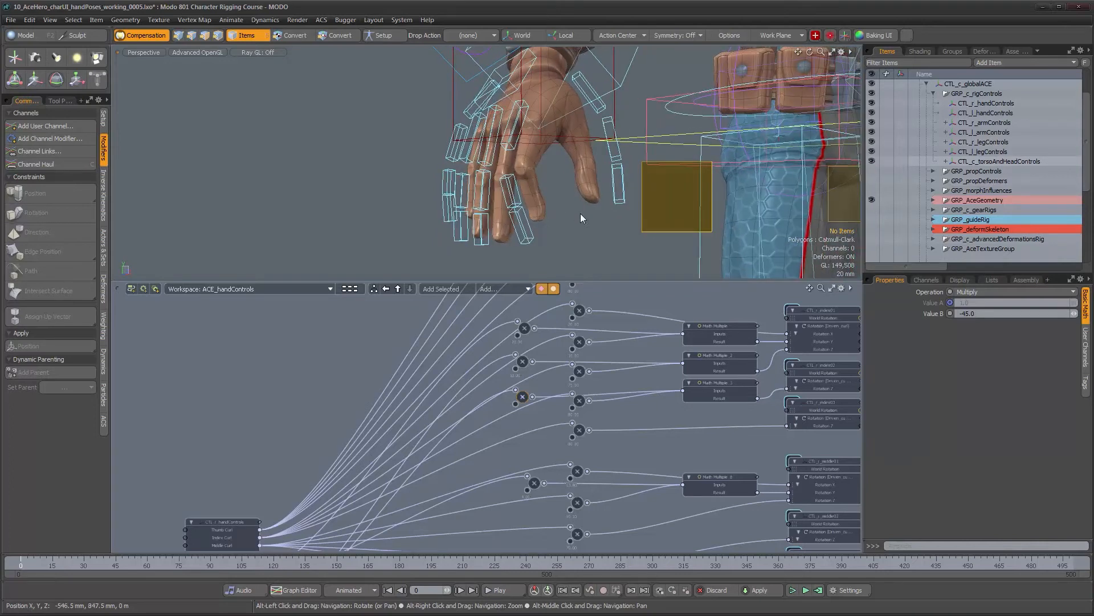
Route the multiply node driving CTL_r_index03's Rotation Z through a new Math Multiple Add modifier aligned beneath the other index ones
left_click(529, 244)
left_click_drag(641, 440, 638, 417, "alt")
scroll(640, 413, "down", 1, "alt")
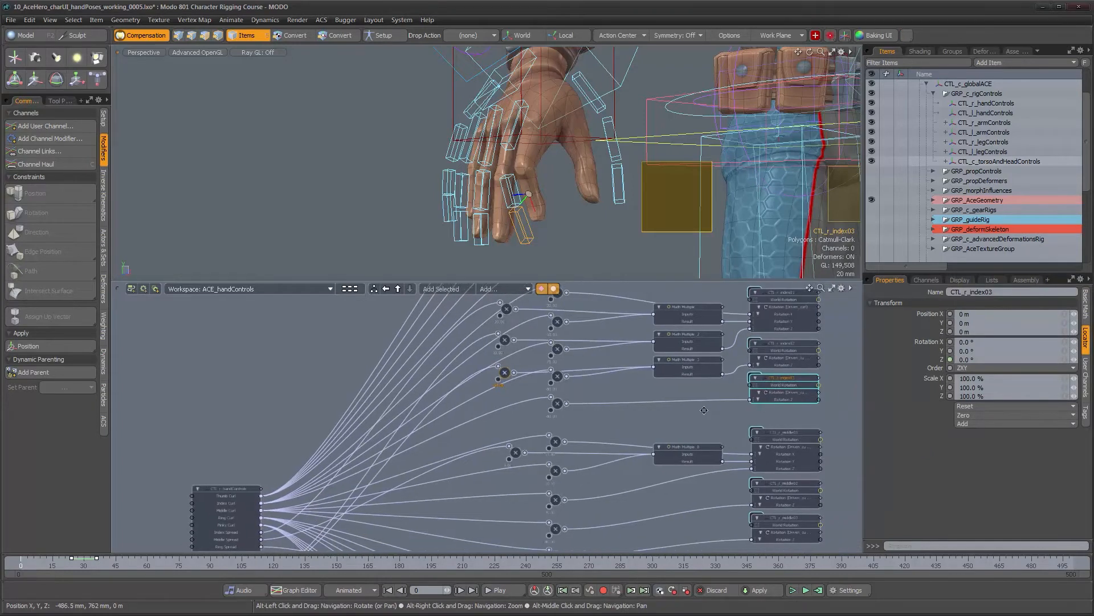
left_click(713, 399)
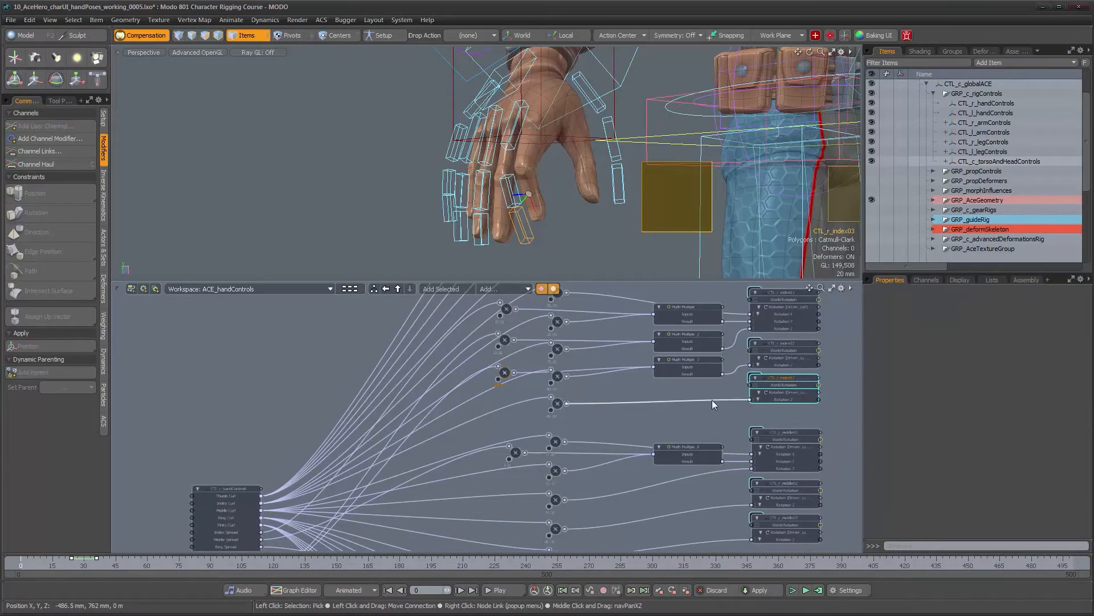
left_click(511, 291)
mouse_move(513, 291)
mouse_move(579, 292)
left_click(629, 301)
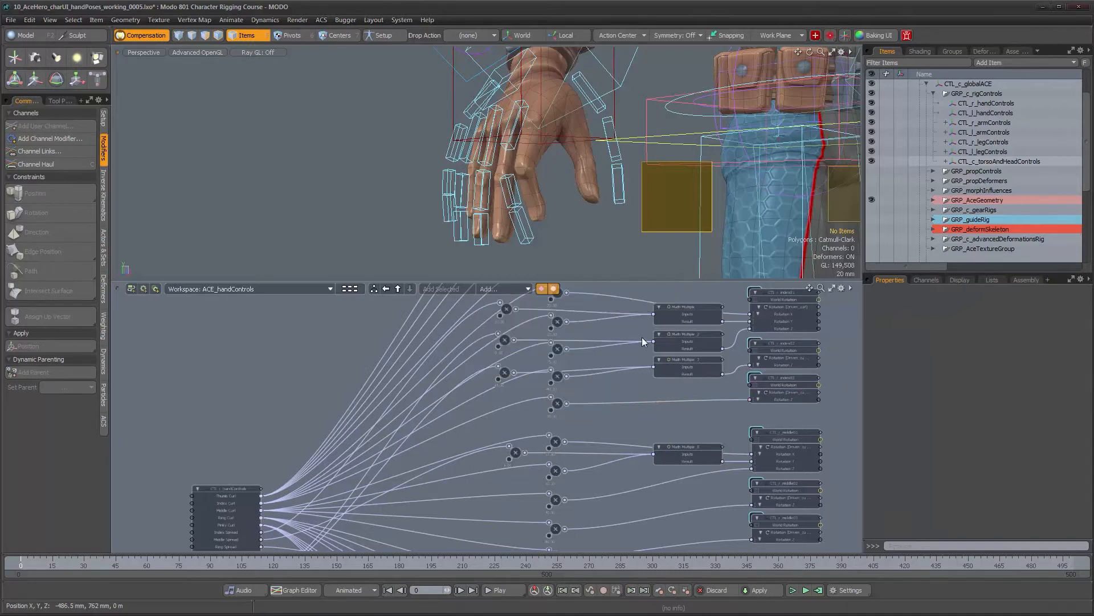
left_click_drag(559, 397, 712, 412)
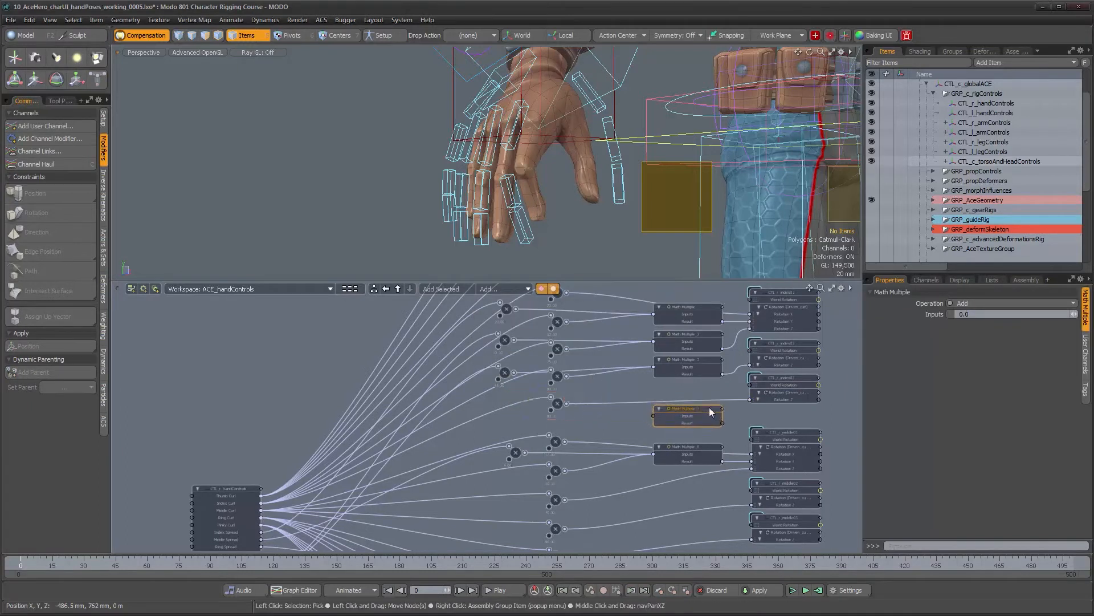
left_click_drag(566, 404, 655, 415)
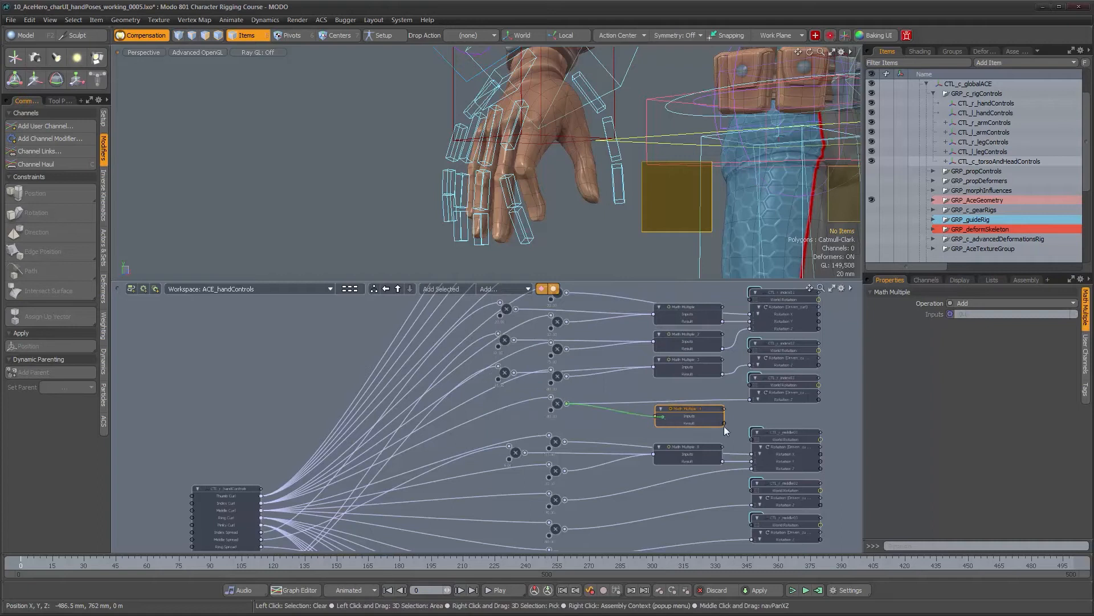
left_click_drag(761, 402, 689, 385)
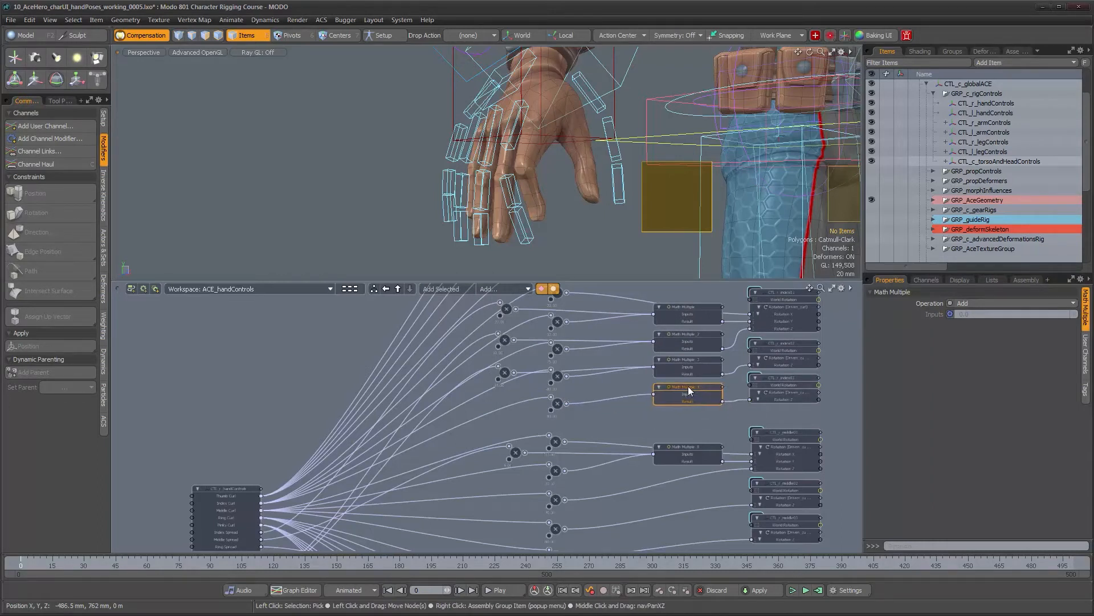
Link the Gun channel to CTL_r_index03's Math Multiple and insert a Basic Math Multiply modifier into that link, placed beneath the other Gun multiply nodes
left_click_drag(313, 549, 326, 513, "alt")
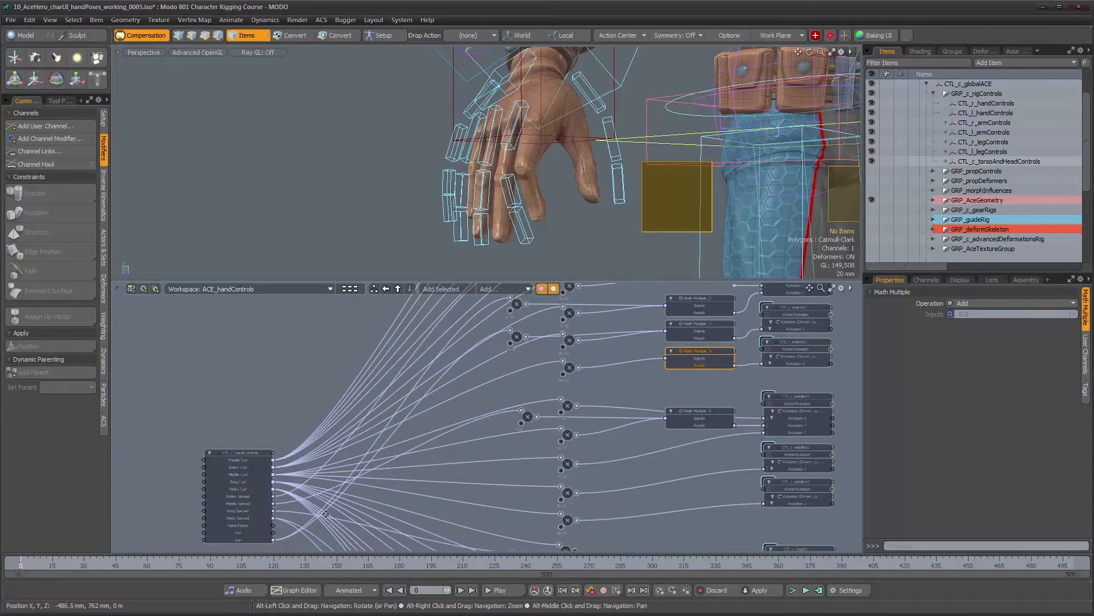
left_click_drag(273, 539, 703, 363)
left_click(576, 392)
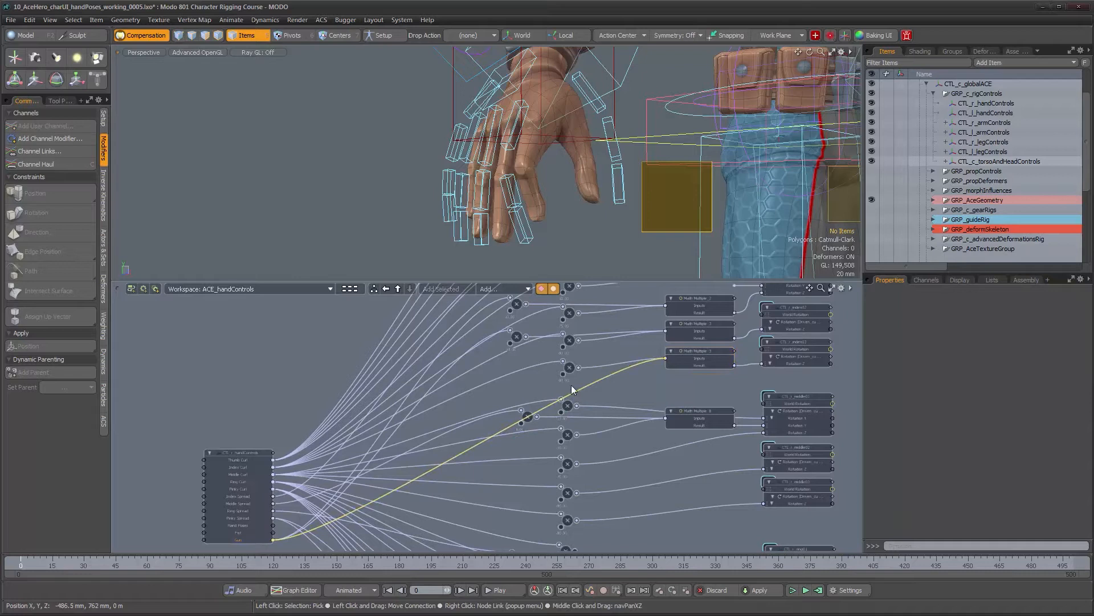
right_click(571, 385)
left_click(633, 299)
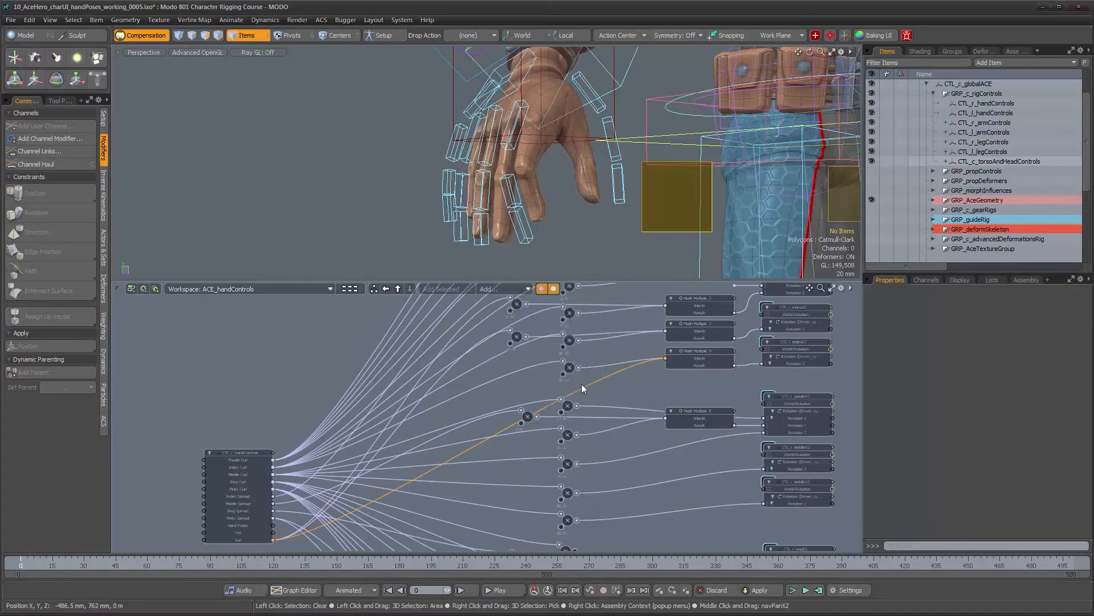
left_click_drag(470, 446, 575, 383)
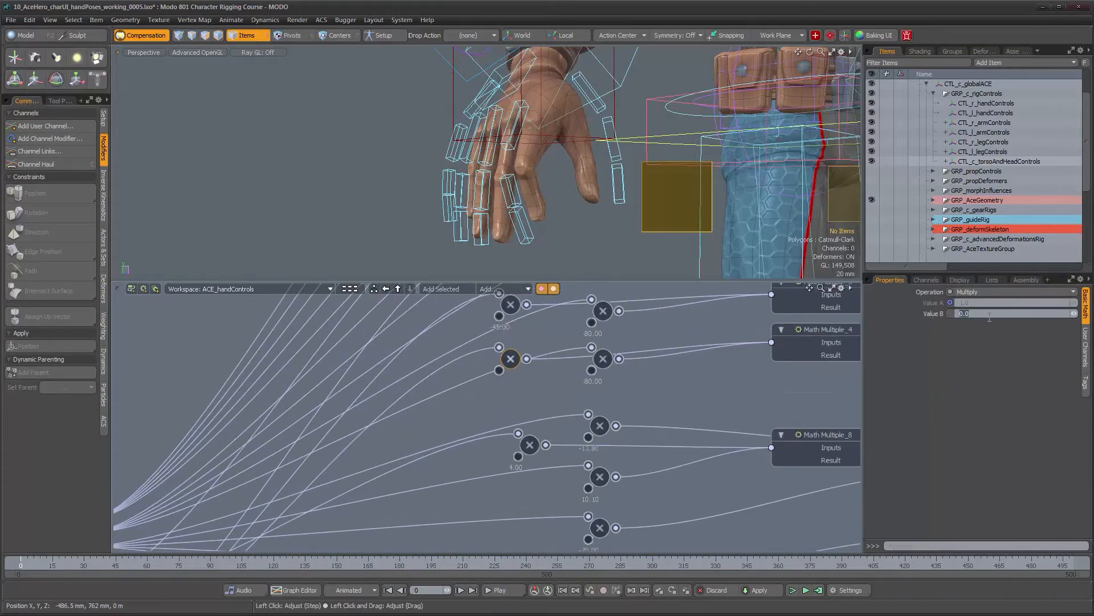
Try -60 as Value B of the index fingertip's Gun multiply node, check the pose from the side, and change it to -80
key("Return")
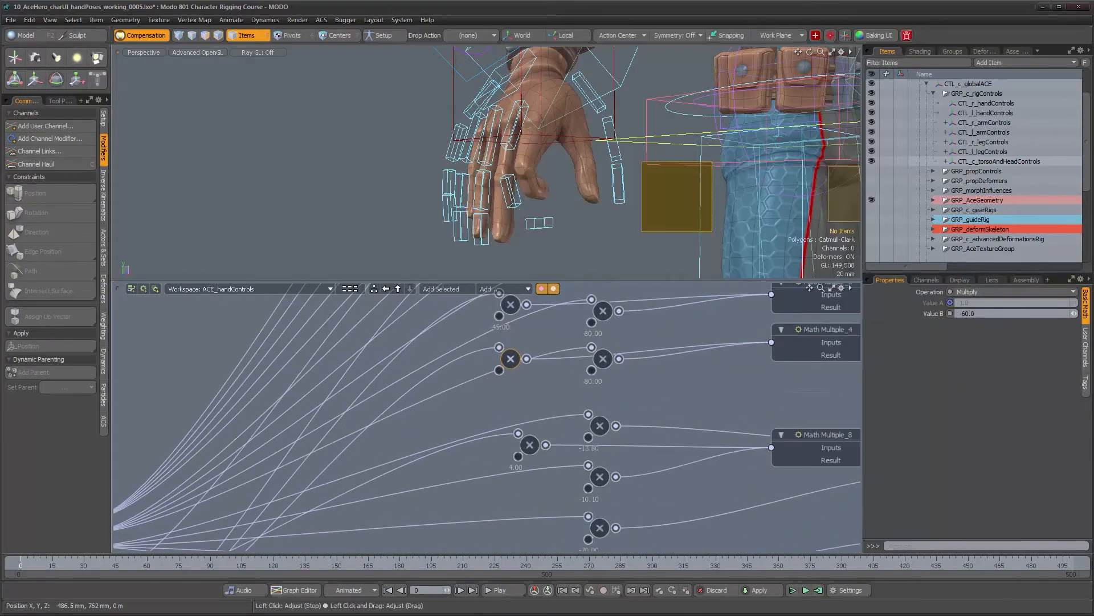
left_click_drag(561, 194, 439, 204, "alt")
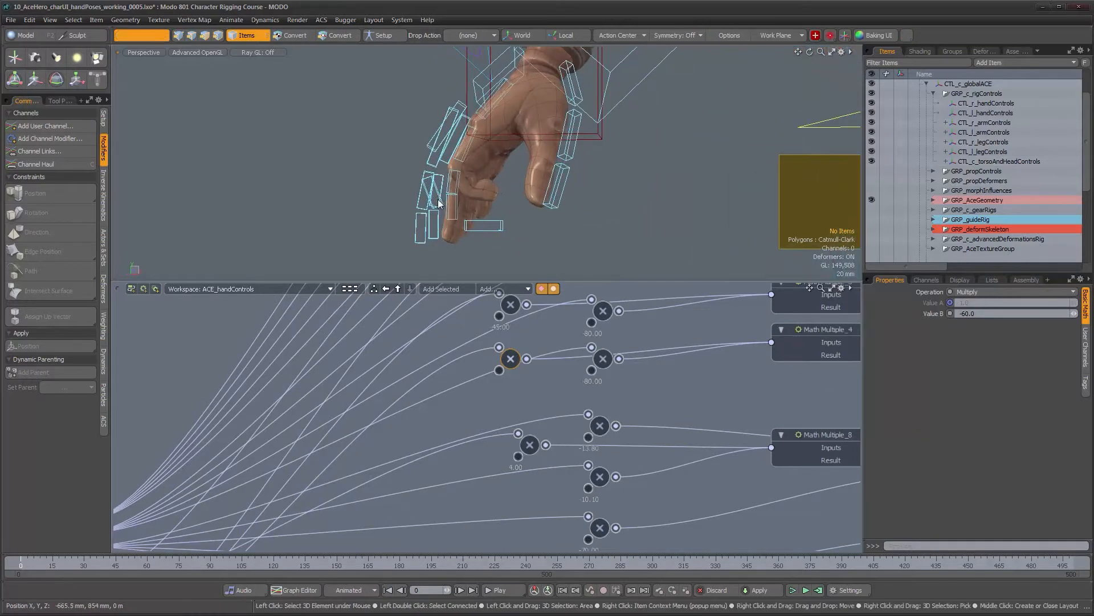
left_click(989, 314)
key("Return")
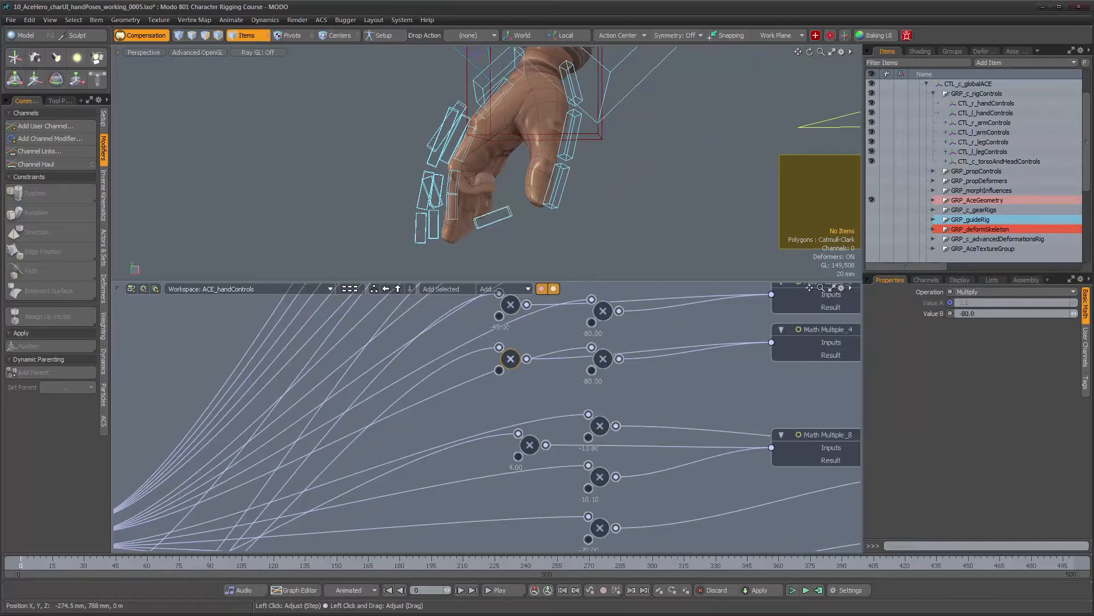
Route the multiply node driving CTL_r_middle01's Rotation Z through a new Math Multiple Add modifier aligned beneath the finger's existing one
left_click_drag(527, 228, 627, 243, "alt")
right_click_drag(615, 394, 506, 394, "alt")
middle_click_drag(561, 393, 437, 380, "alt")
scroll(573, 149, "up", 3)
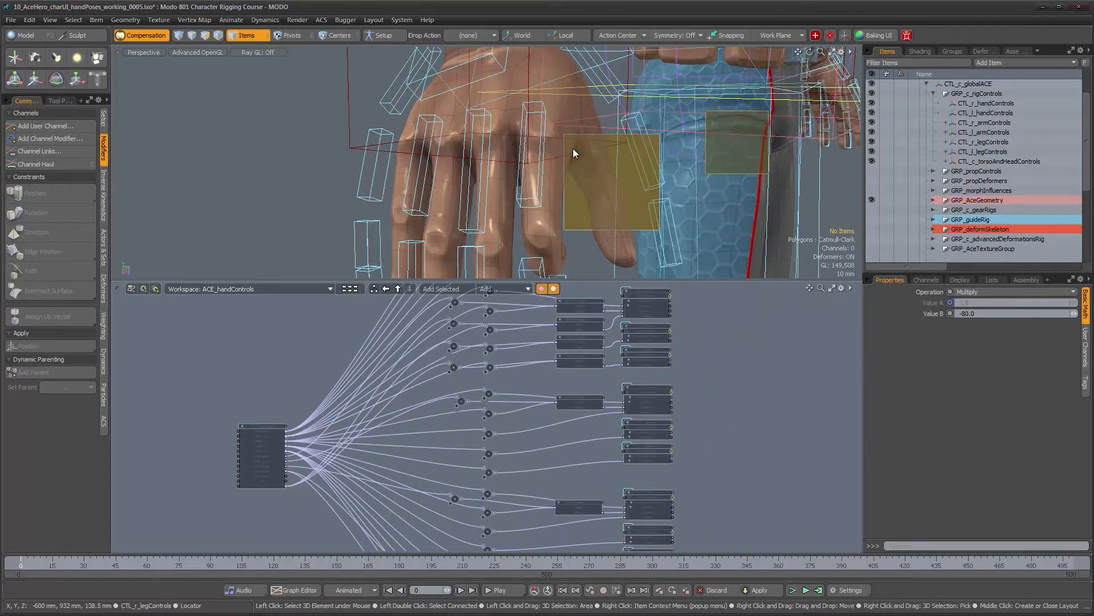
left_click(471, 232)
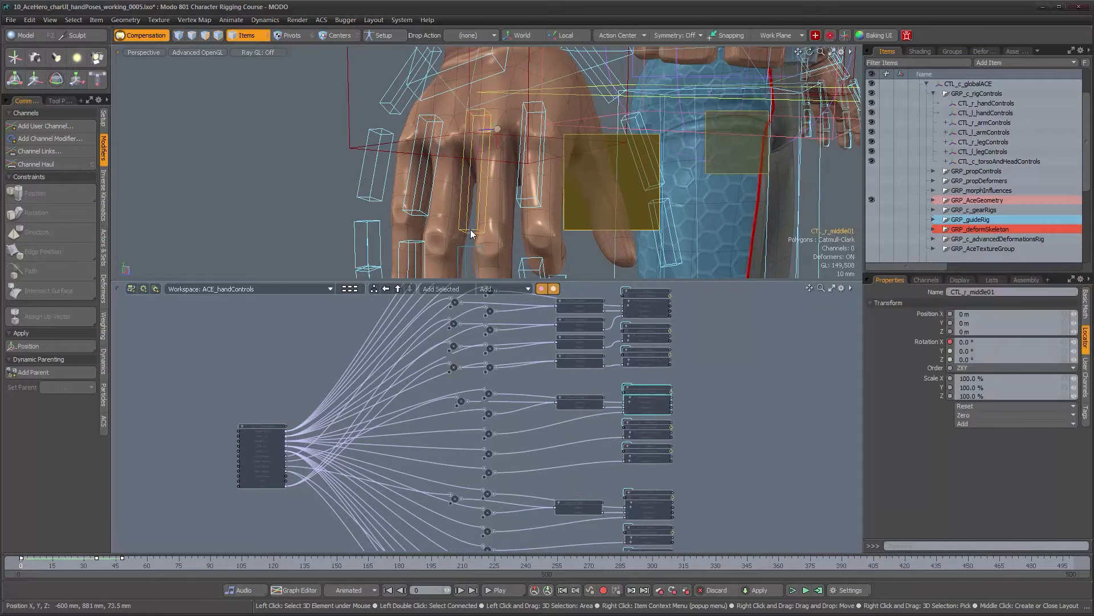
middle_click_drag(720, 448, 721, 419, "alt")
right_click_drag(613, 373, 668, 373, "alt")
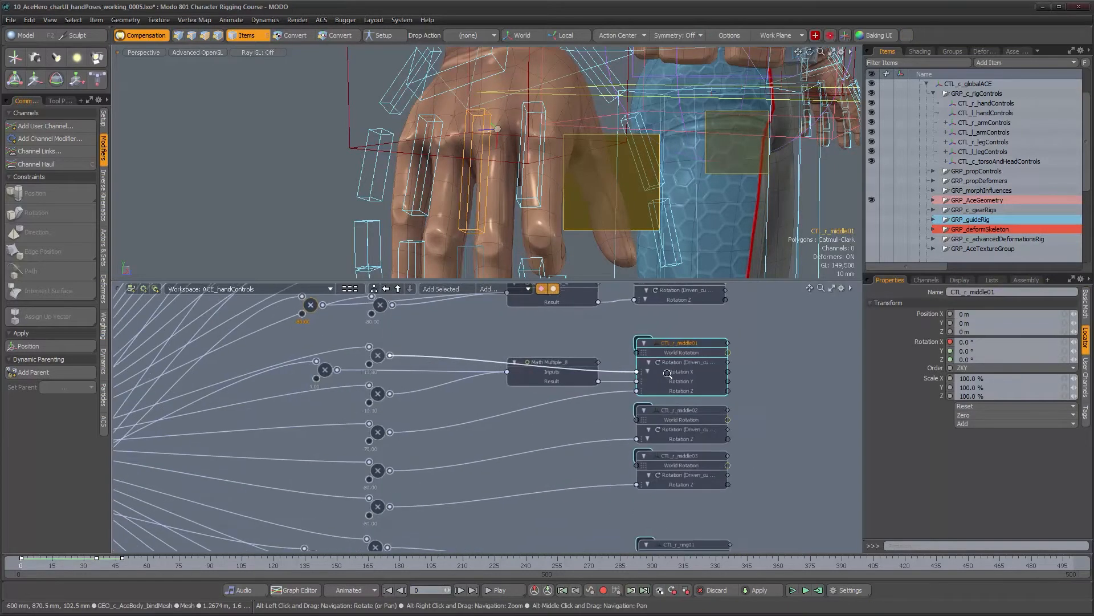
left_click(561, 400)
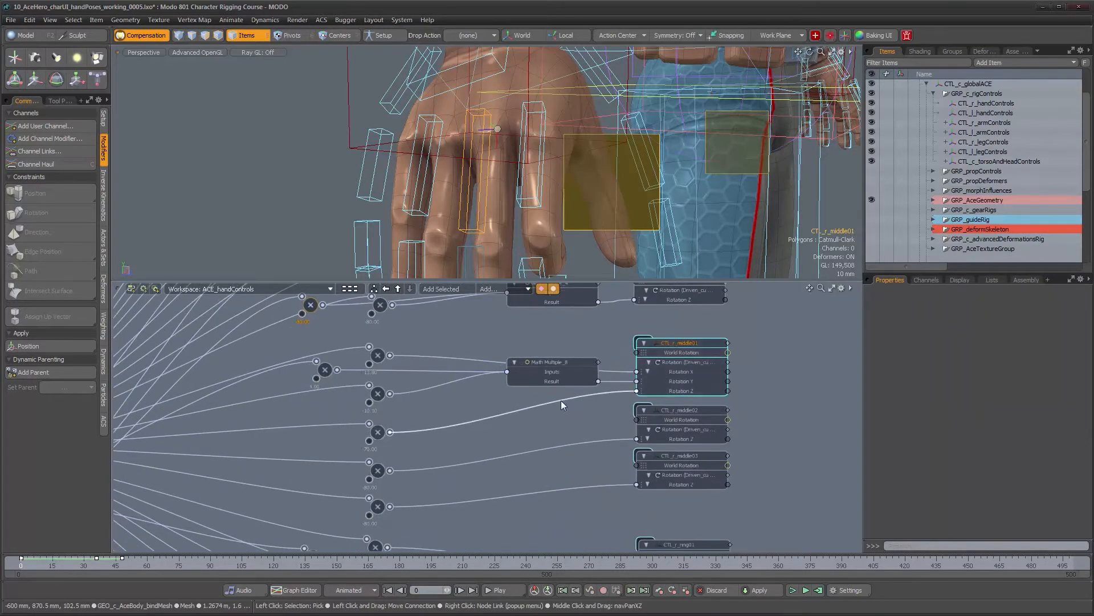
left_click(500, 288)
mouse_move(584, 290)
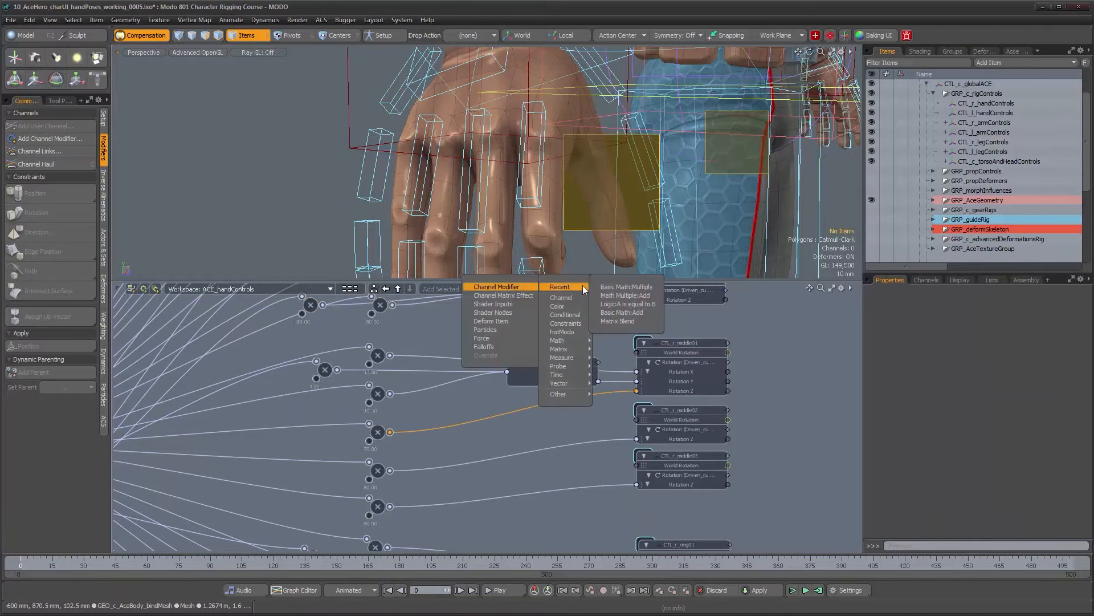
left_click(631, 297)
mouse_move(565, 398)
left_mouse_down()
mouse_move(530, 402)
mouse_move(569, 395)
left_mouse_up()
Link the Gun channel to CTL_r_middle01's new Math Multiple through a Basic Math Multiply modifier with Value B at -10
left_click_drag(455, 445, 608, 426, "alt")
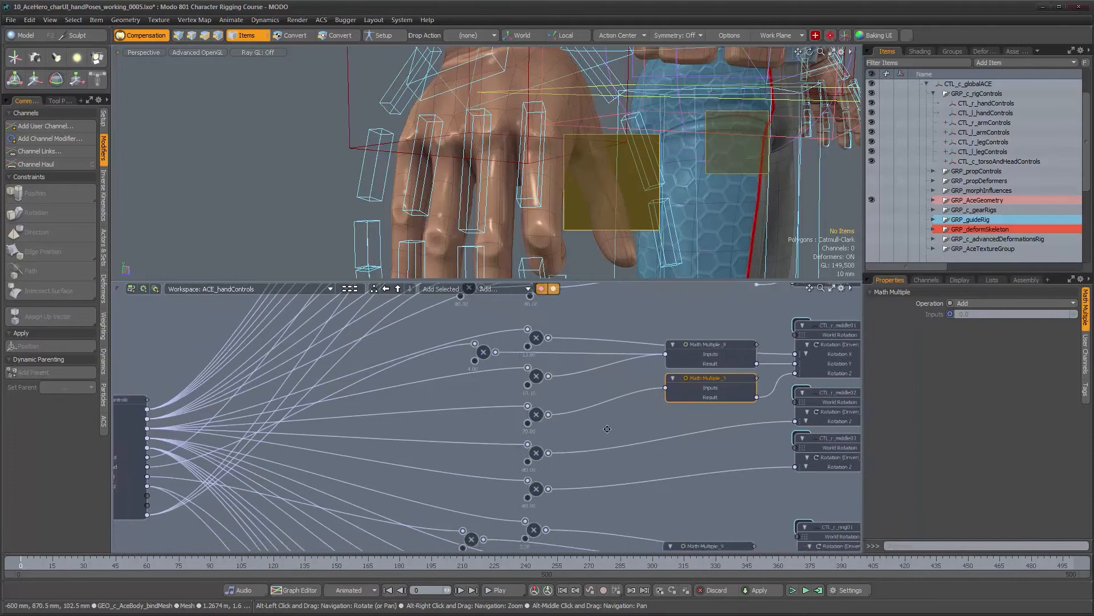
scroll(607, 427, "down", 4, "alt")
left_click_drag(302, 485, 675, 403)
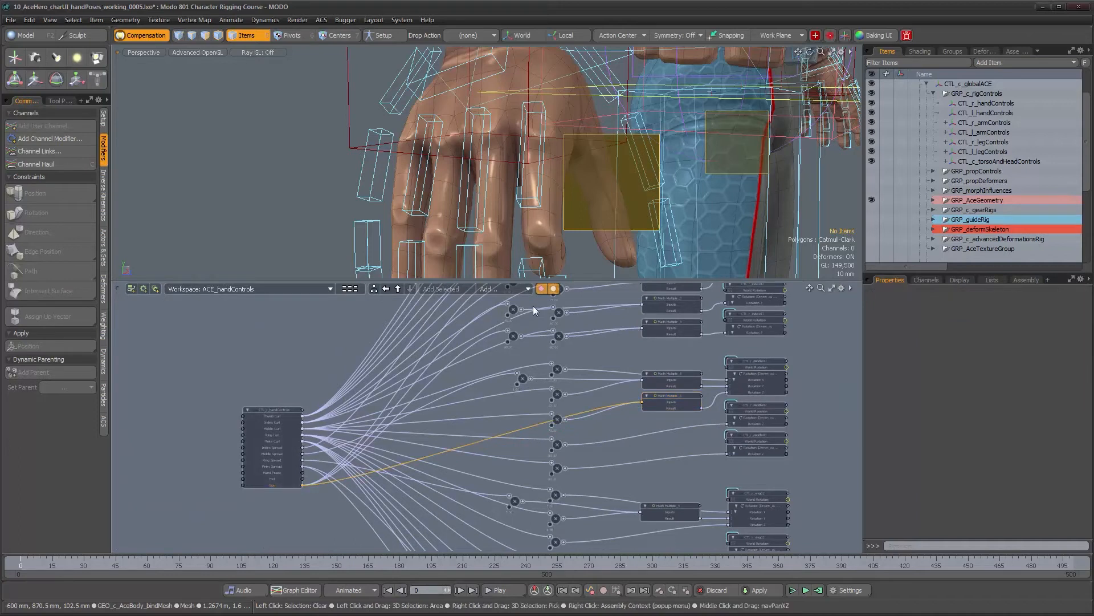
left_click(524, 289)
mouse_move(583, 288)
left_click(671, 296)
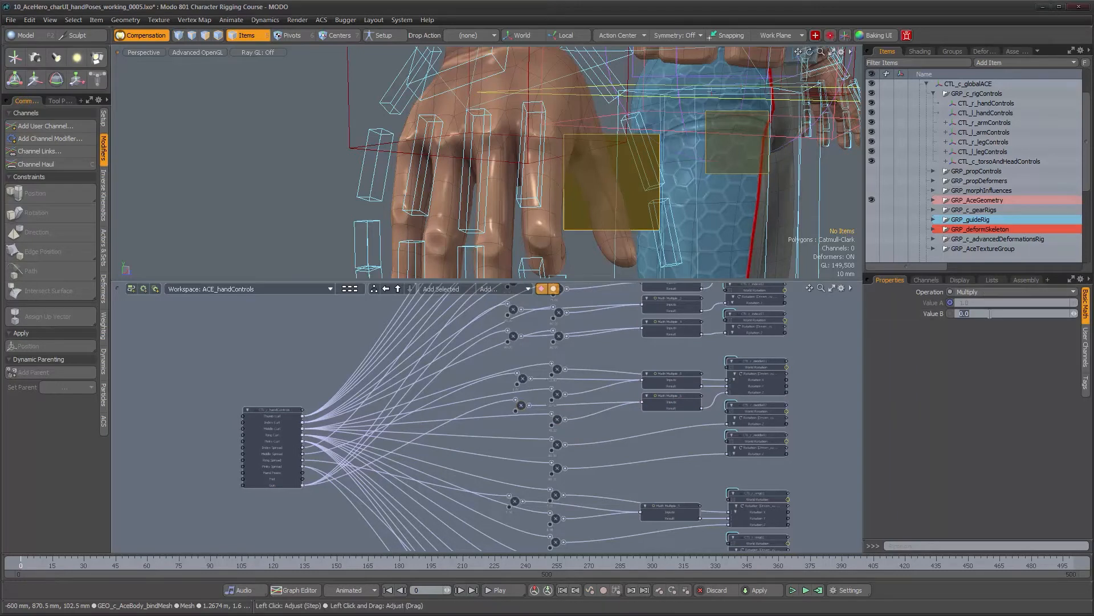
left_click_drag(468, 216, 501, 185, "alt")
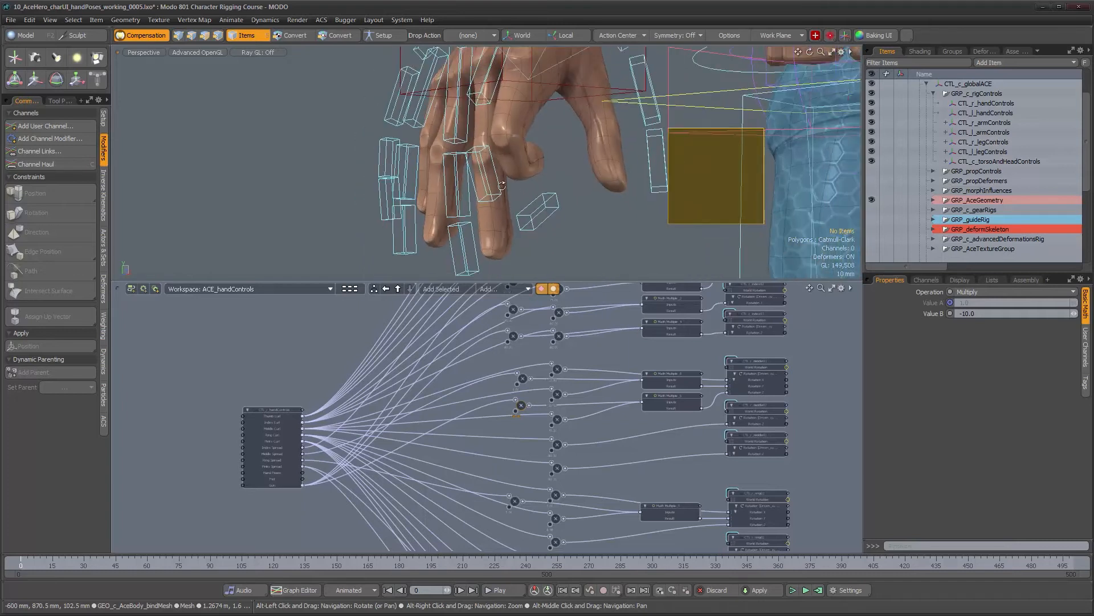
Route the multiply node driving CTL_r_middle02's Rotation Z through a new Math Multiple Add modifier aligned beneath the other middle-finger ones
left_click(457, 211)
left_click_drag(816, 422, 782, 361, "alt")
scroll(680, 362, "up", 2)
left_click(635, 371)
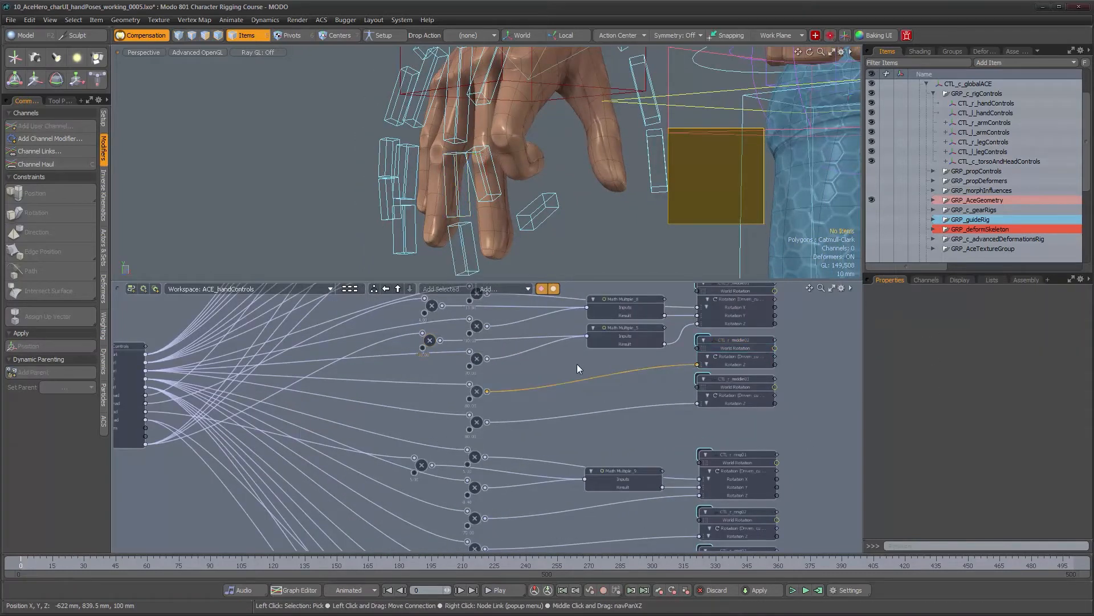
left_click(517, 288)
mouse_move(589, 291)
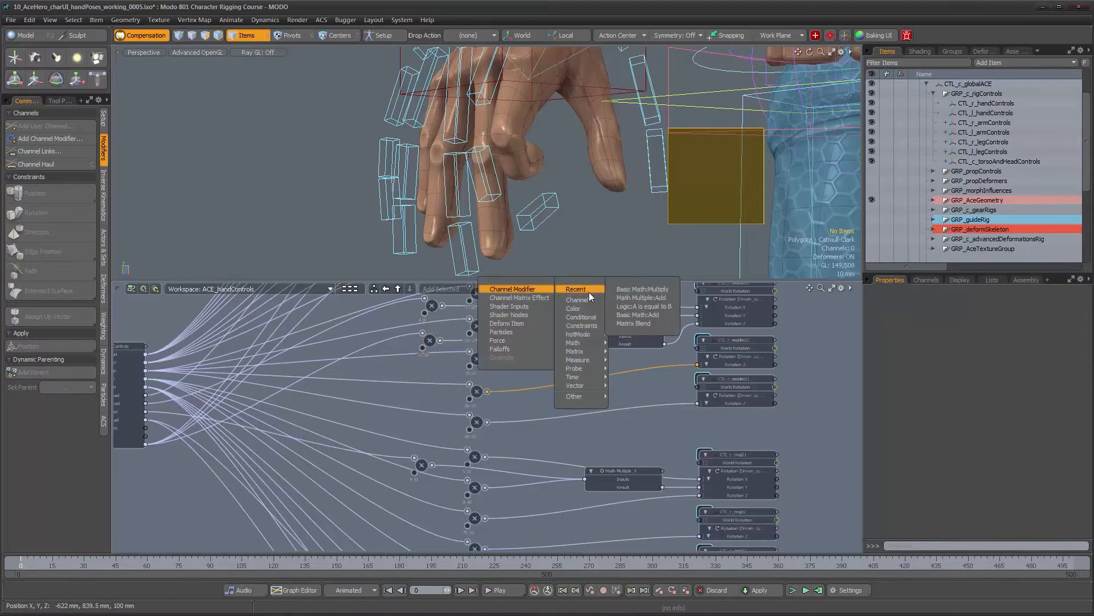
left_click(635, 298)
mouse_move(614, 358)
left_mouse_down()
mouse_move(642, 367)
mouse_move(629, 358)
left_mouse_up()
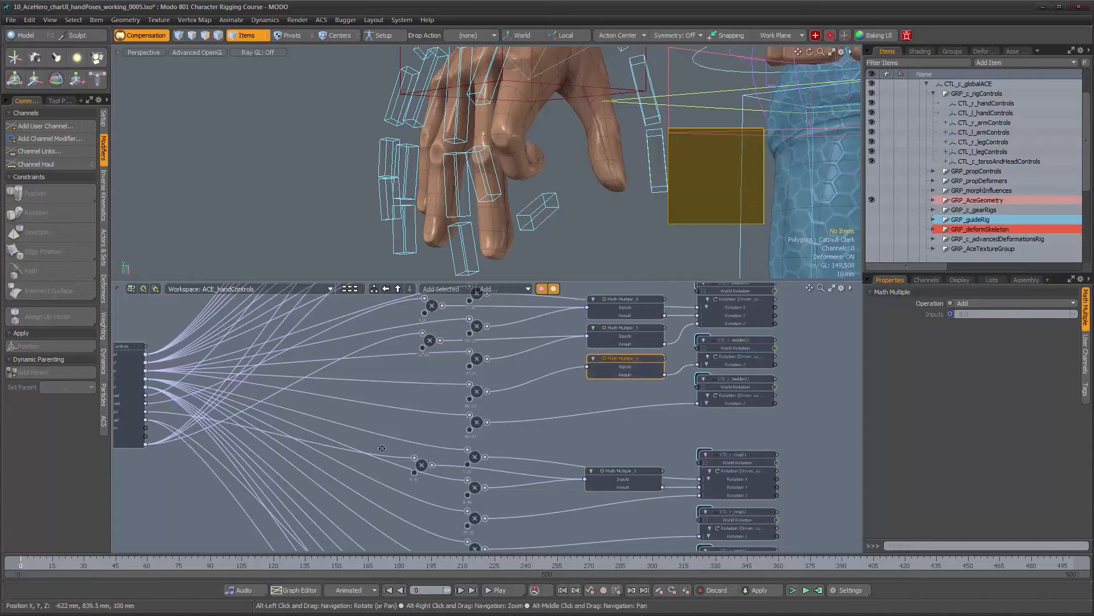
Link the Gun channel to CTL_r_middle02's Math Multiple through a new Basic Math Multiply modifier with Value B at -60
middle_click_drag(382, 449, 425, 442)
left_click_drag(505, 418, 656, 360)
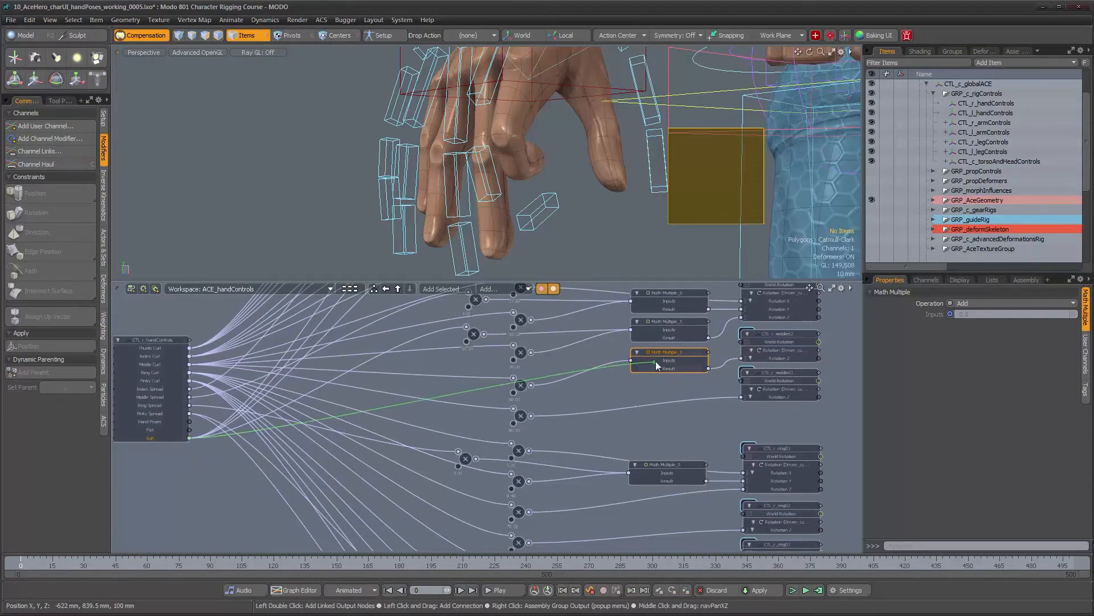
left_click(444, 392)
left_click(497, 289)
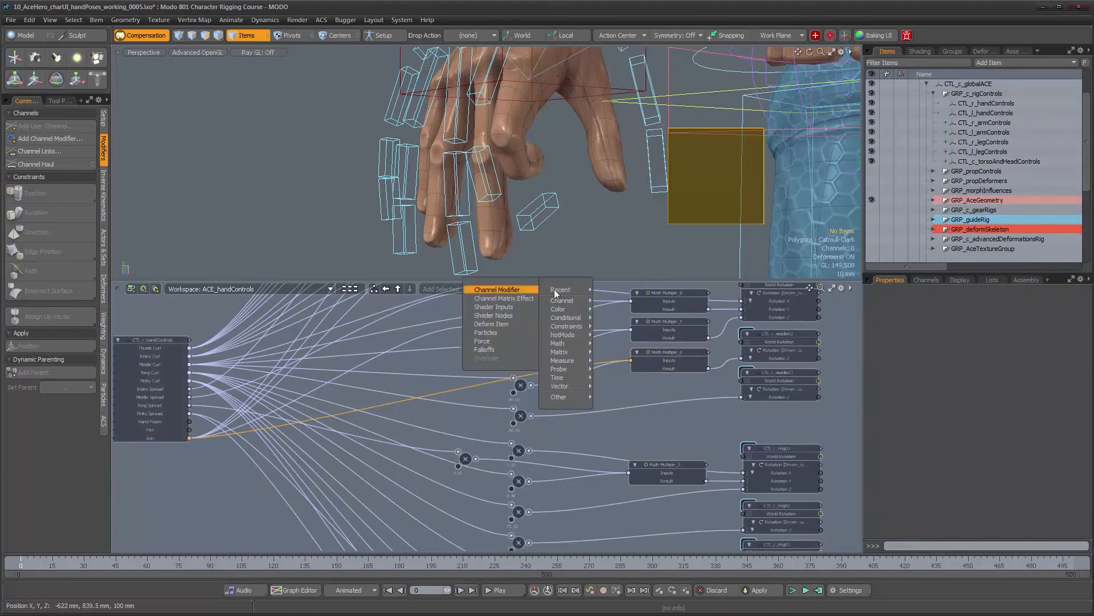
mouse_move(568, 292)
left_click(625, 298)
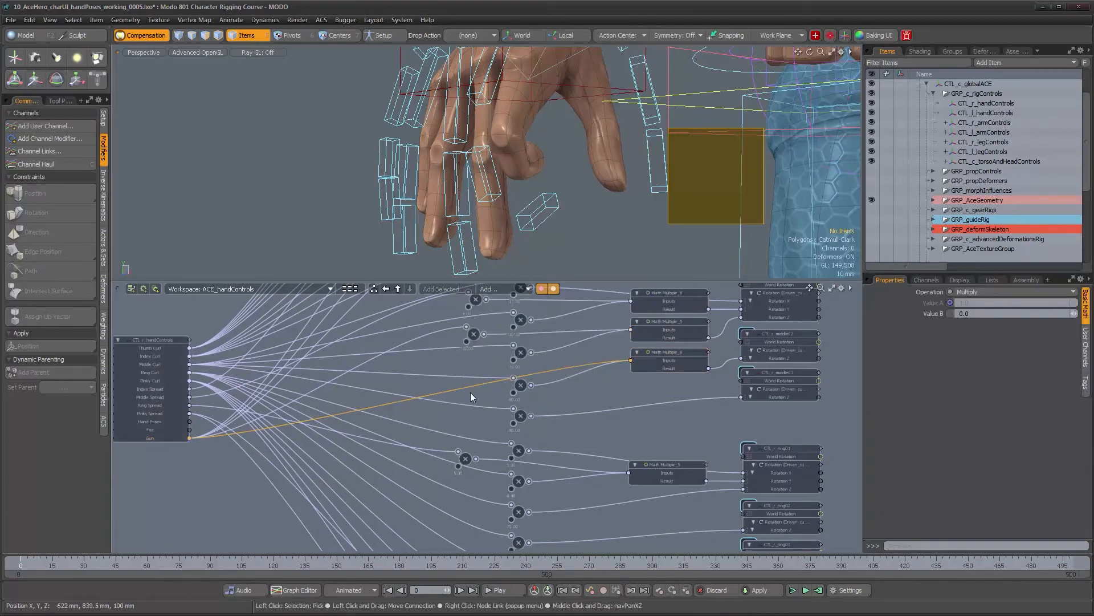
left_click_drag(465, 381, 475, 367)
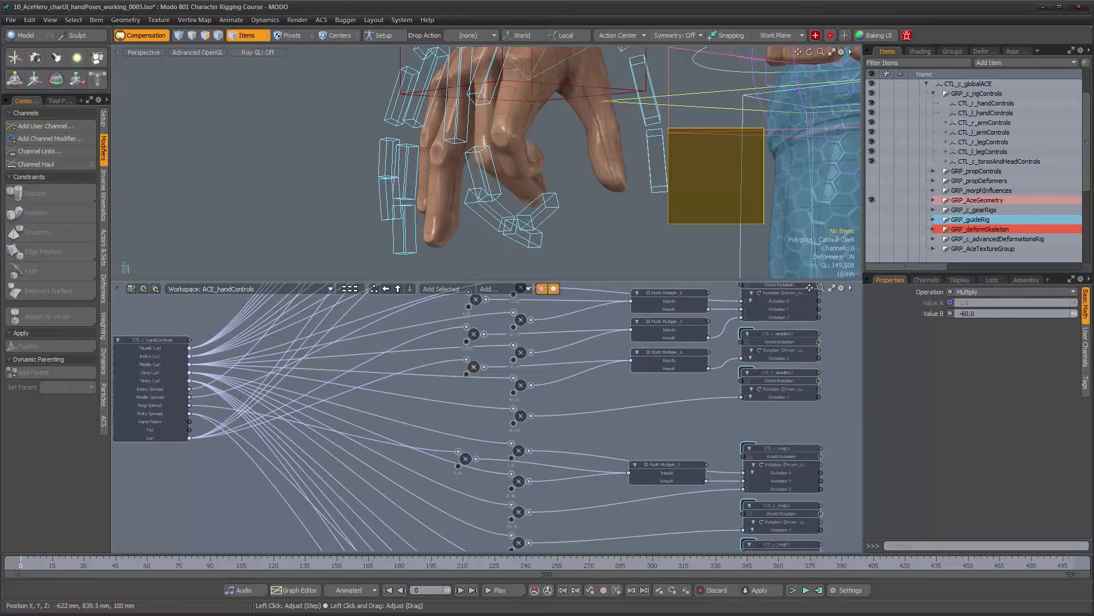
Check the middle finger's bend from the side and set Value B of CTL_r_middle02's Gun multiply node to -70
left_click_drag(736, 177, 639, 176, "alt")
left_click(1000, 314)
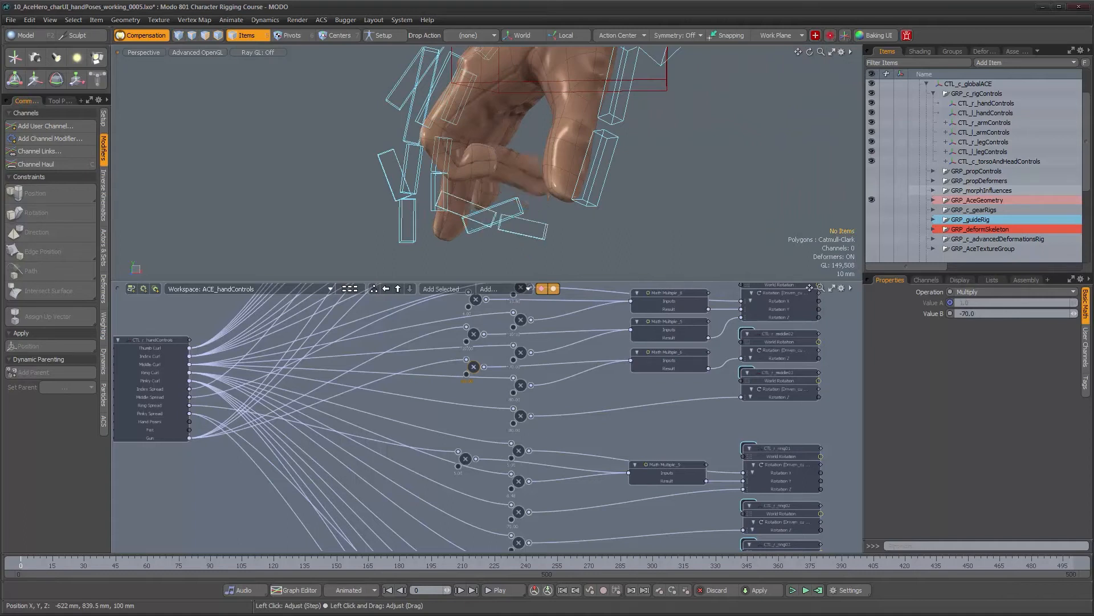
left_click_drag(605, 160, 705, 204, "alt")
left_click_drag(519, 243, 467, 238, "alt")
Route the multiply node driving CTL_r_middle03's Rotation Z through a new Math Multiple Add modifier placed under the other middle-finger ones
left_click(545, 237)
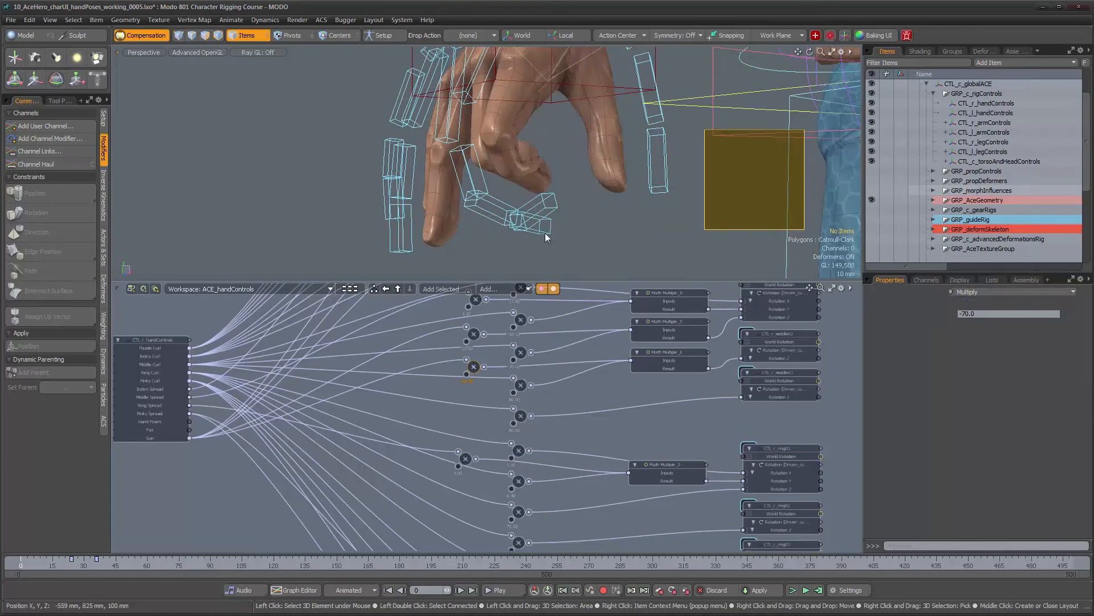
left_click(713, 398)
left_click(489, 289)
mouse_move(599, 294)
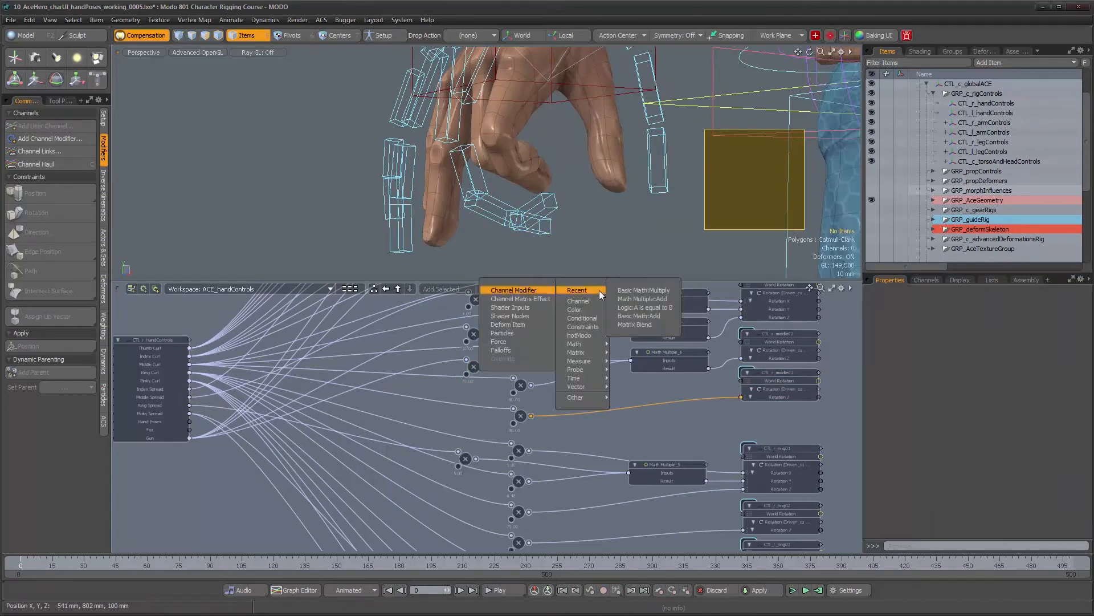
left_click(657, 301)
left_click_drag(639, 399, 673, 382)
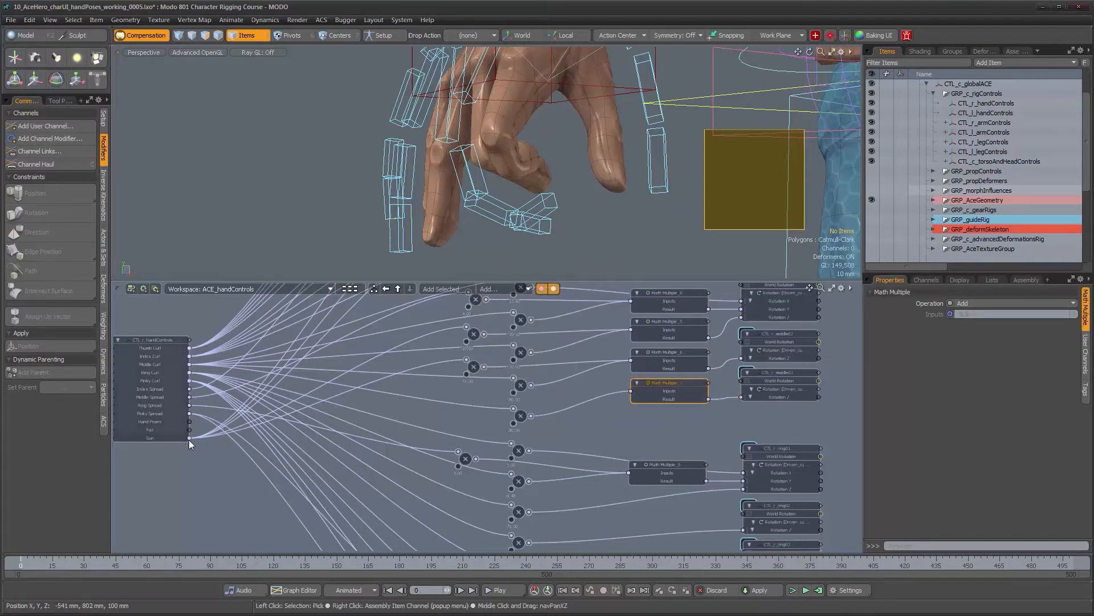
Link the Gun channel to CTL_r_middle03's Math Multiple and insert a Basic Math Multiply modifier into that link, beneath the other Gun multiply nodes
left_click_drag(189, 438, 632, 391)
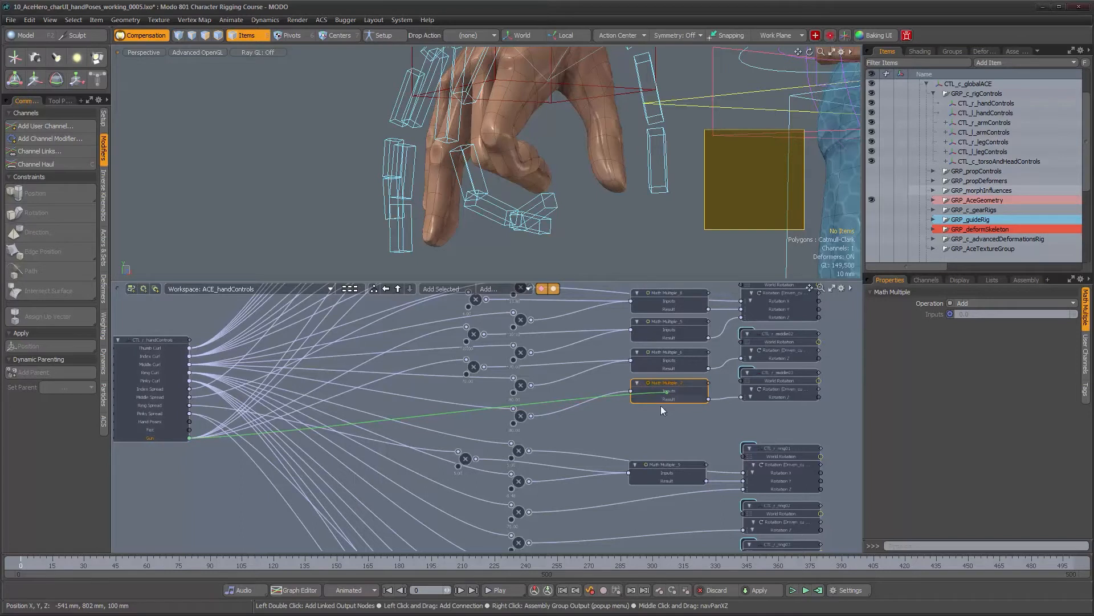
left_click(452, 411)
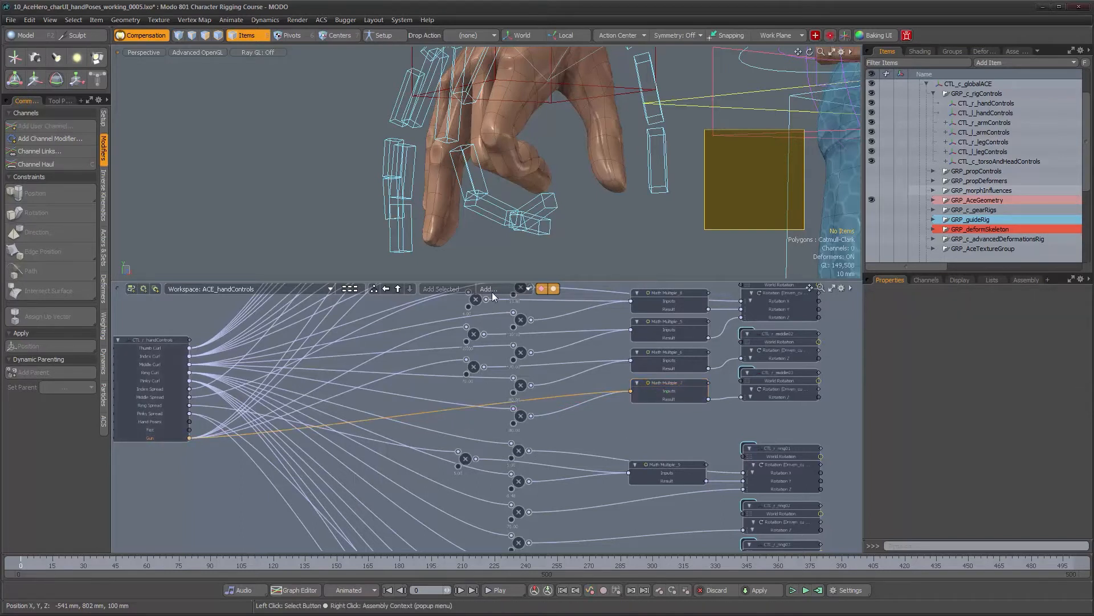
left_click(492, 293)
mouse_move(538, 293)
left_click(620, 301)
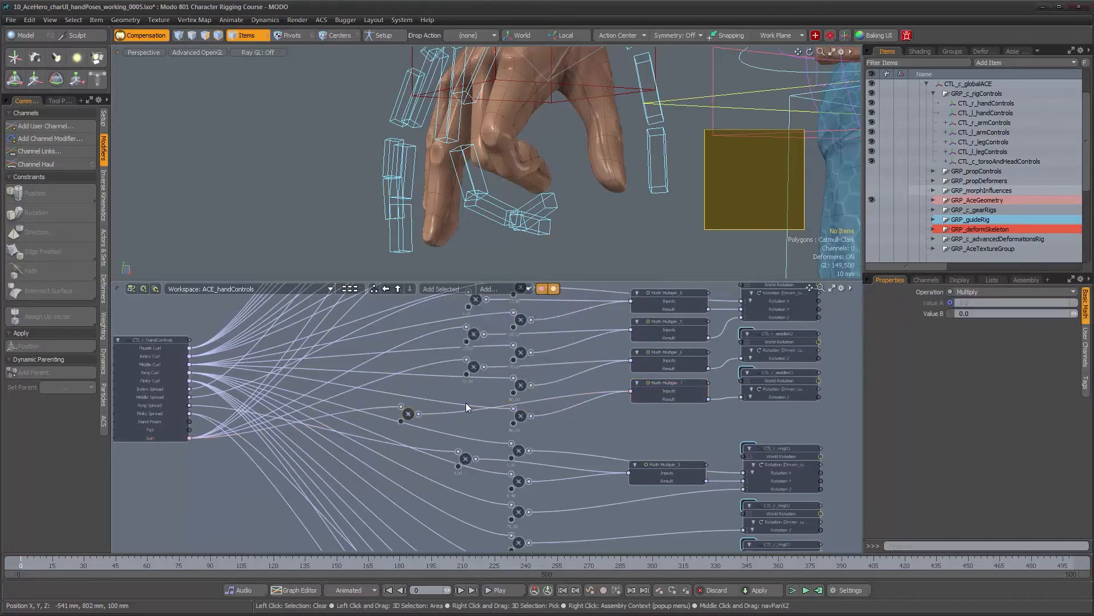
left_click_drag(406, 412, 470, 394)
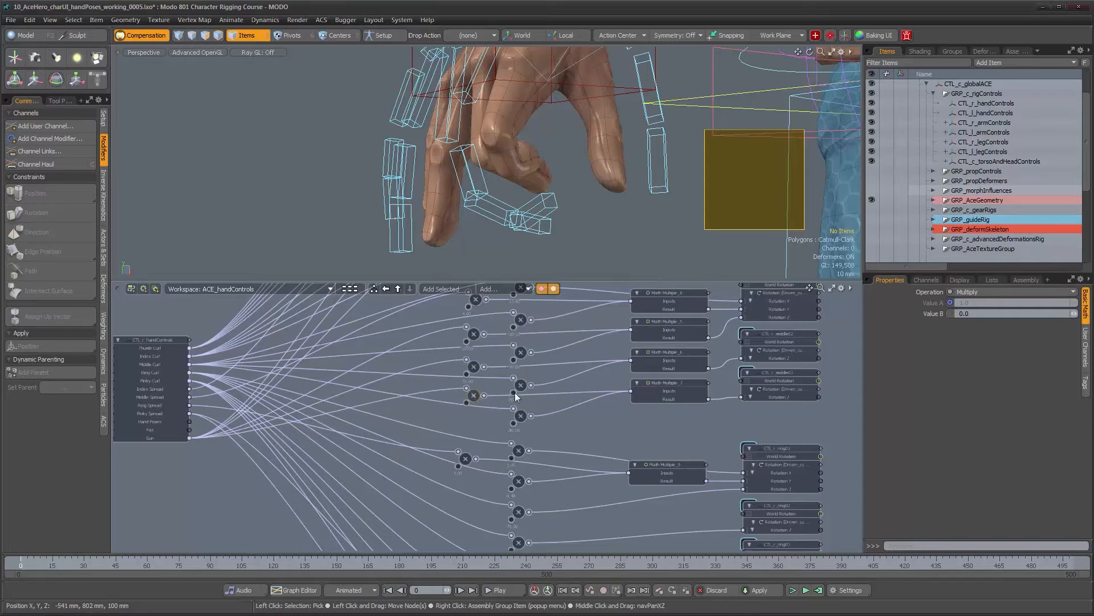
Try -60 and -80 as Value B of the middle fingertip's Gun multiply node, check the pose from several angles, and settle on -70
left_click(991, 315)
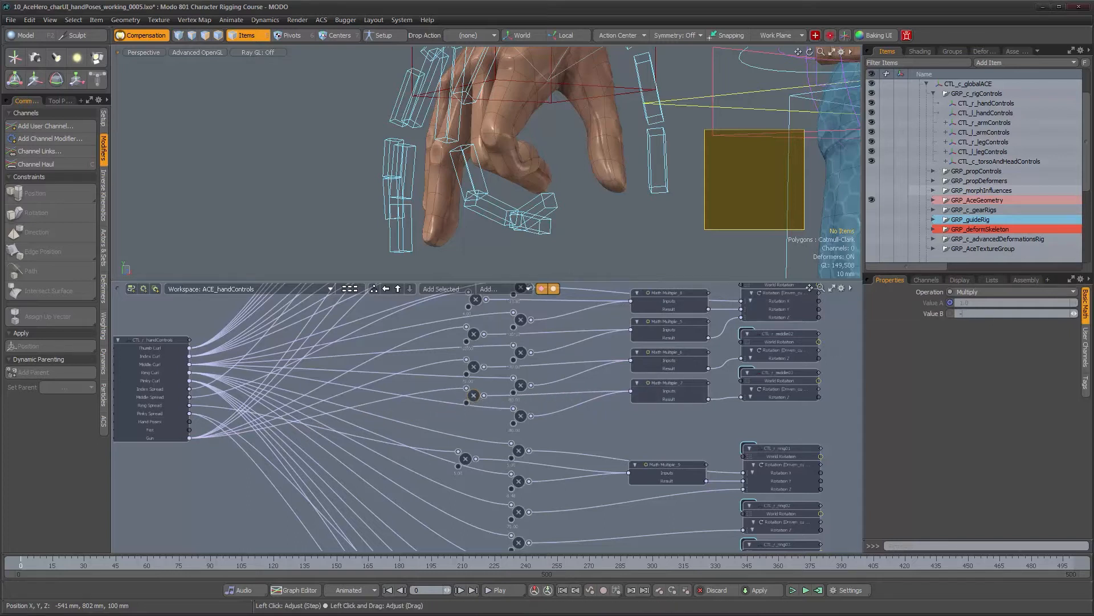
left_click_drag(547, 148, 583, 125, "alt")
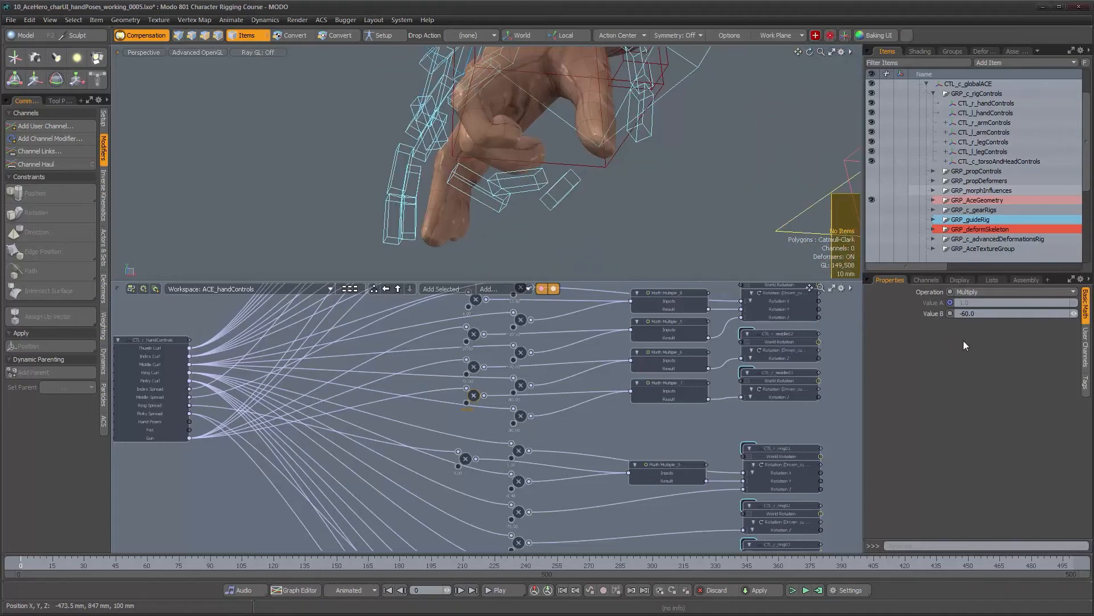
left_click(985, 303)
left_click(758, 191)
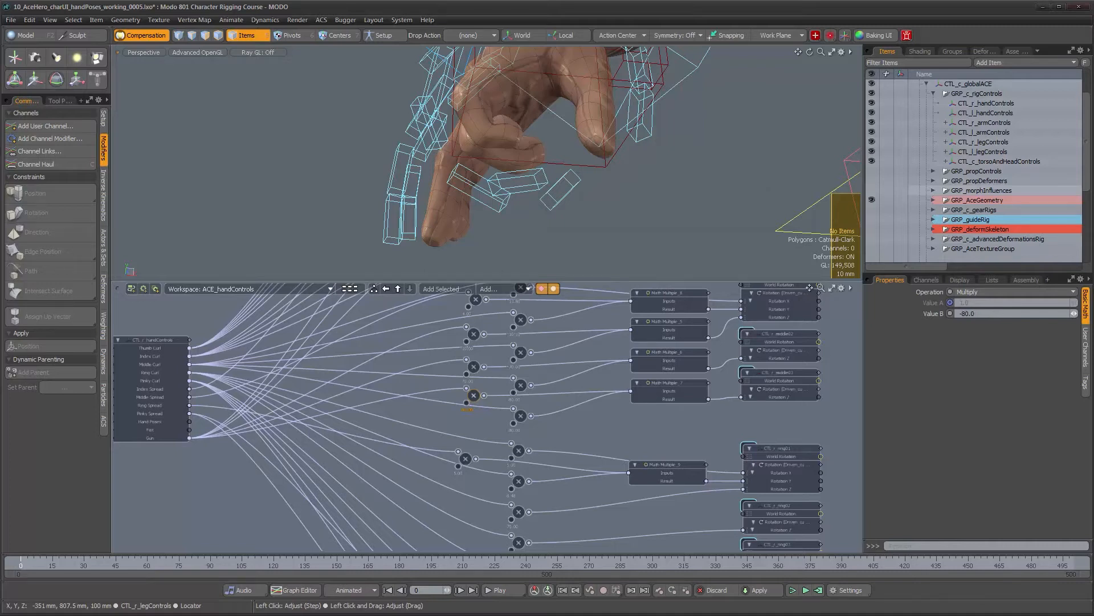
left_click_drag(555, 140, 593, 149, "alt")
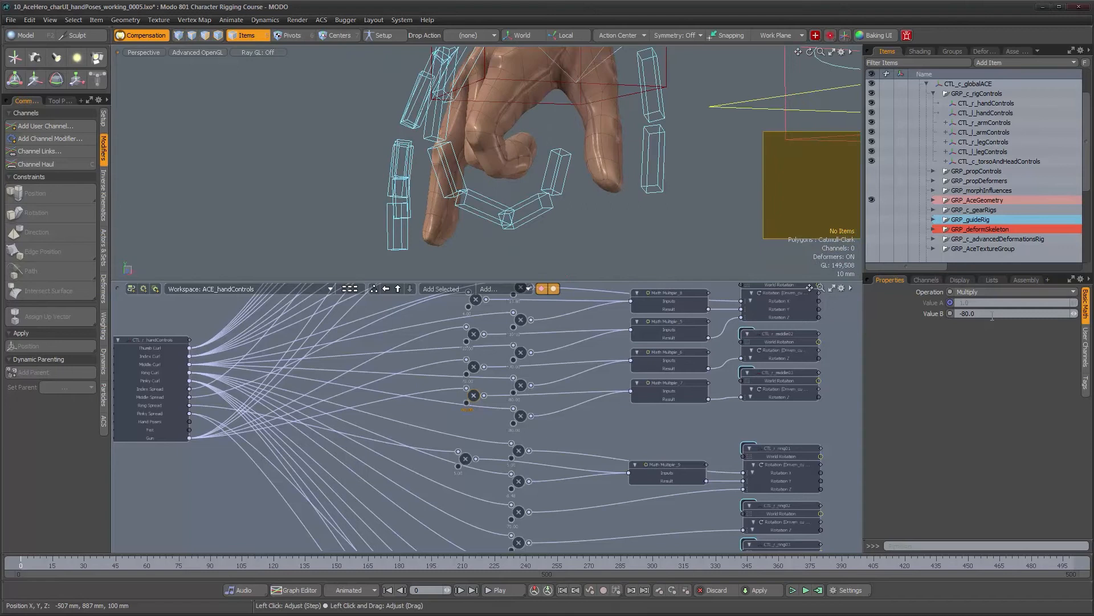
left_click_drag(593, 143, 655, 160, "alt")
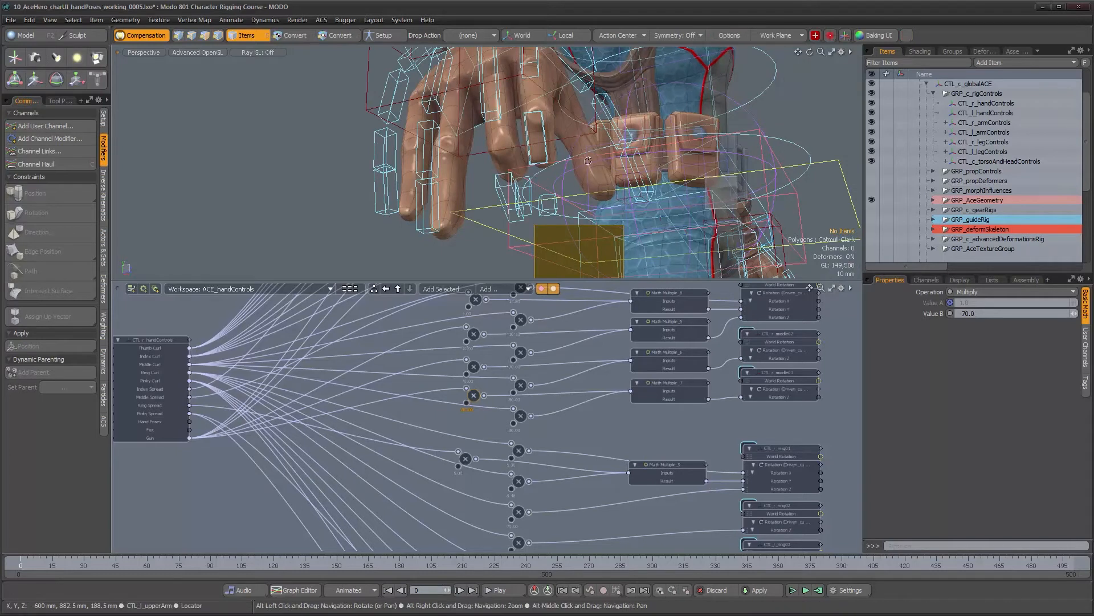
left_click_drag(657, 162, 461, 189, "alt")
Compare the index and middle fingertips, and set Value B of CTL_r_index03's Gun multiply node to -60
left_click_drag(488, 382, 500, 431, "alt")
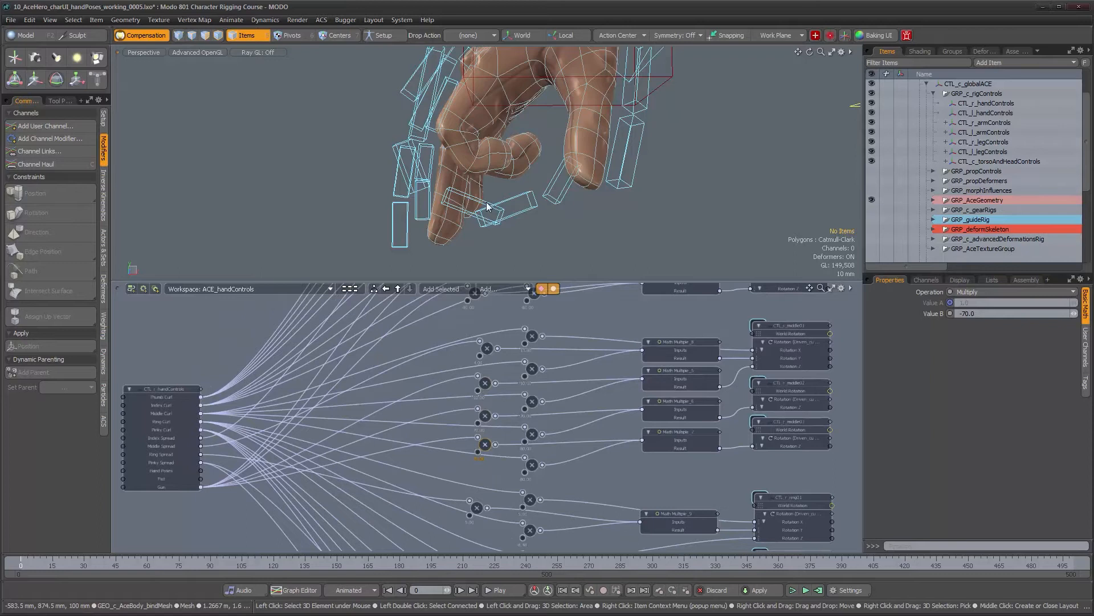
left_click_drag(487, 206, 525, 215, "alt")
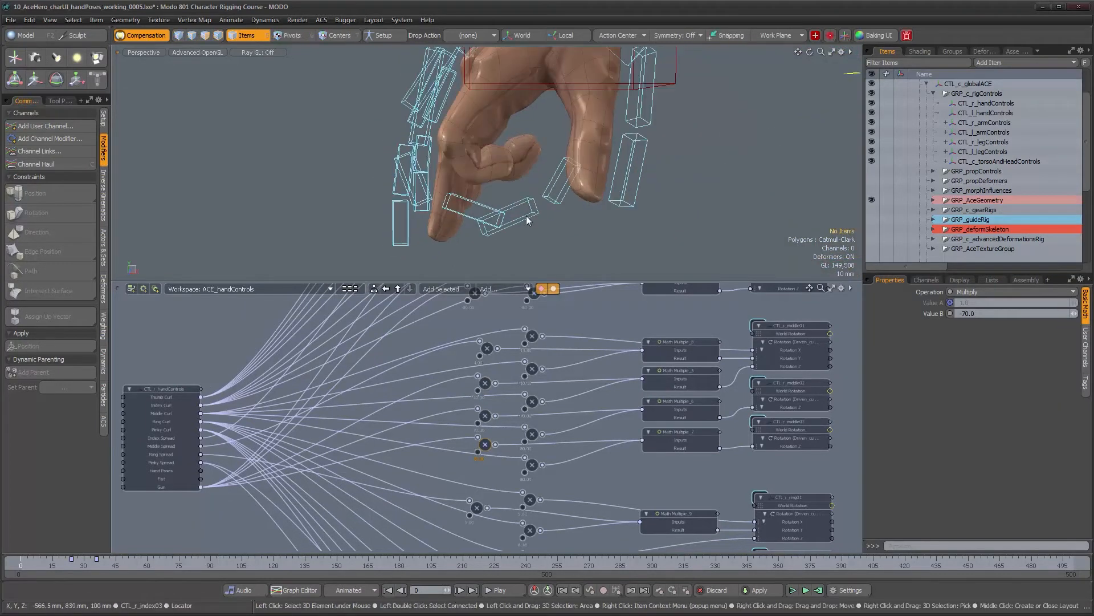
left_click(525, 216)
scroll(556, 311, "down", 3)
scroll(583, 375, "up", 4)
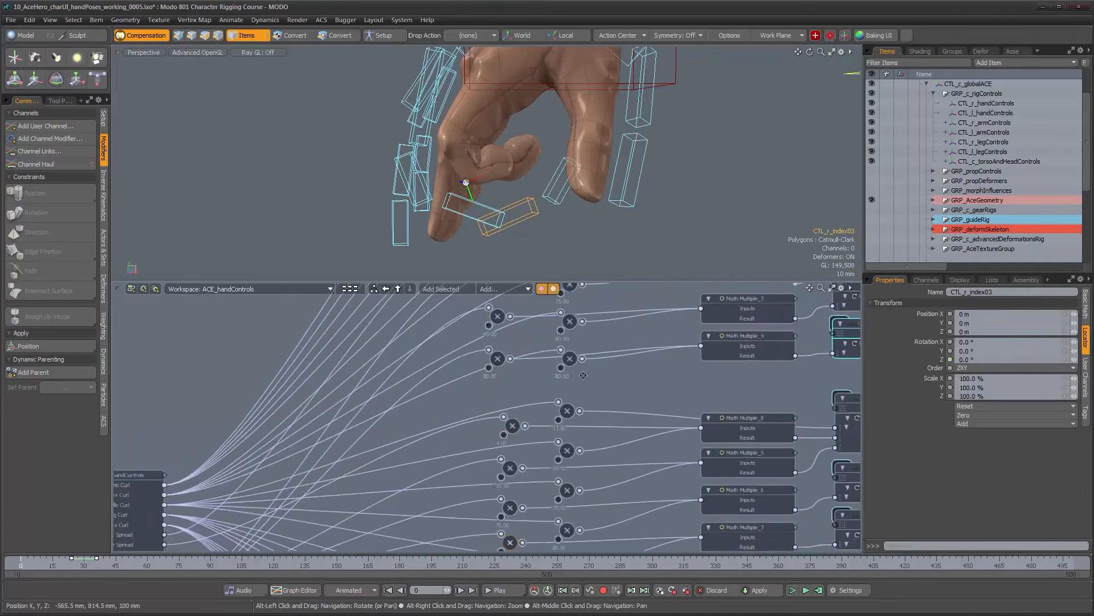
left_click(569, 358)
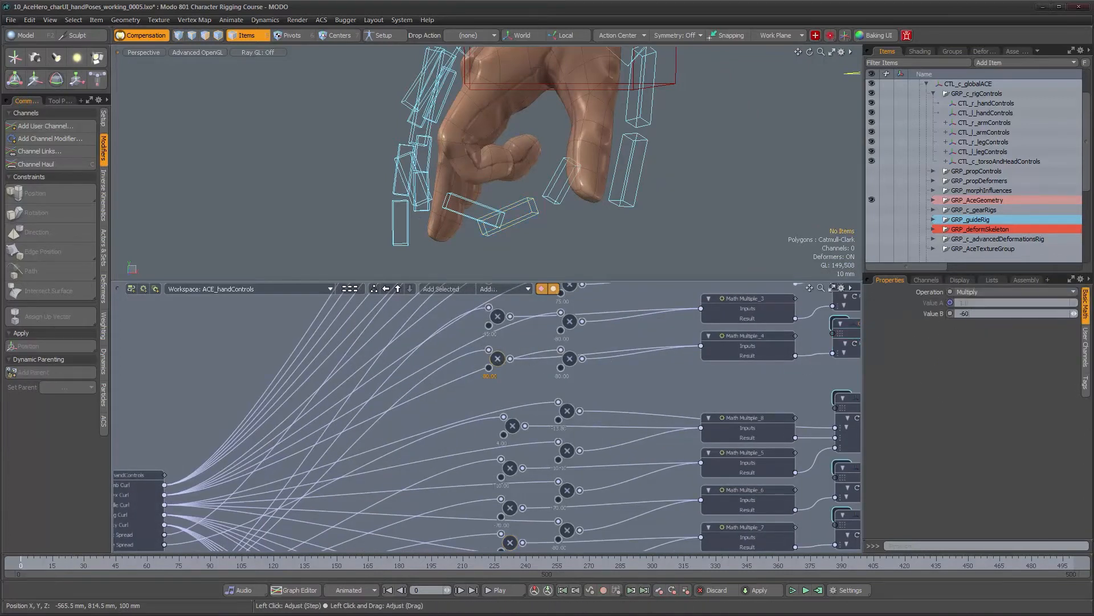
type("-60")
key("Return")
Route the multiply node driving CTL_r_ring01's Rotation Z through a new Math Multiple Add modifier placed beneath the finger's existing one
scroll(598, 398, "down", 4)
left_click_drag(599, 397, 600, 356, "alt")
left_click_drag(489, 199, 433, 130, "alt")
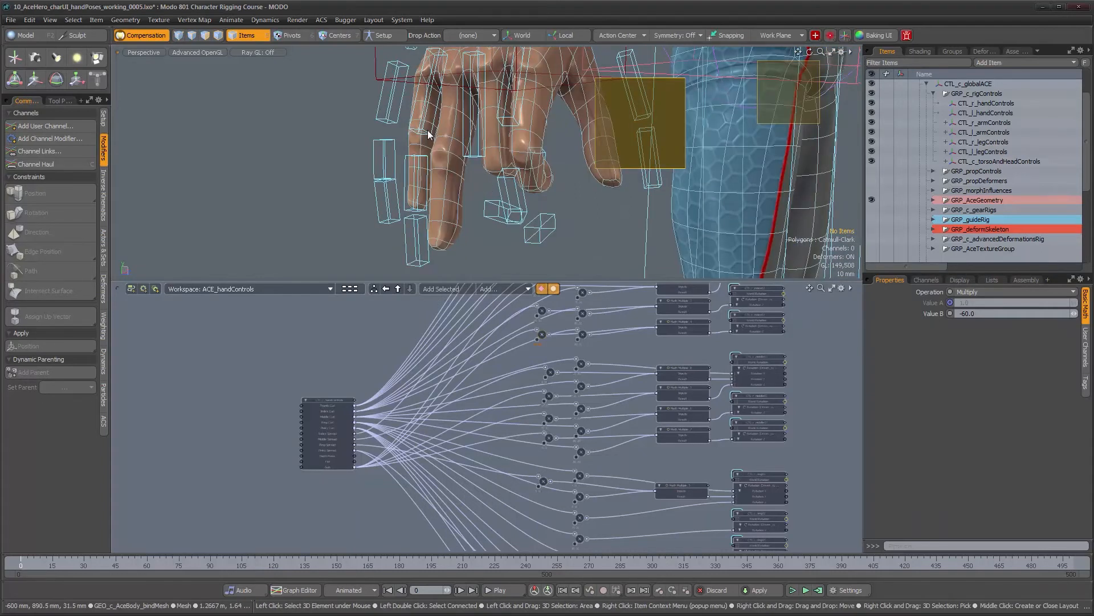
left_click(426, 132)
left_click_drag(549, 196, 574, 214, "alt")
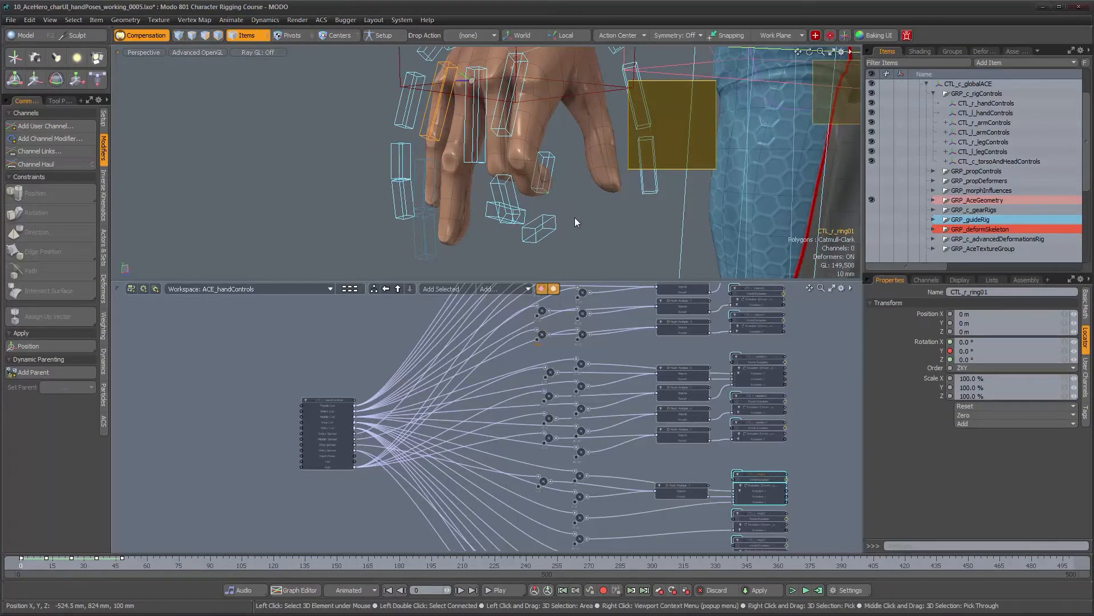
left_click_drag(569, 216, 534, 219, "alt")
middle_click_drag(516, 405, 436, 300, "alt")
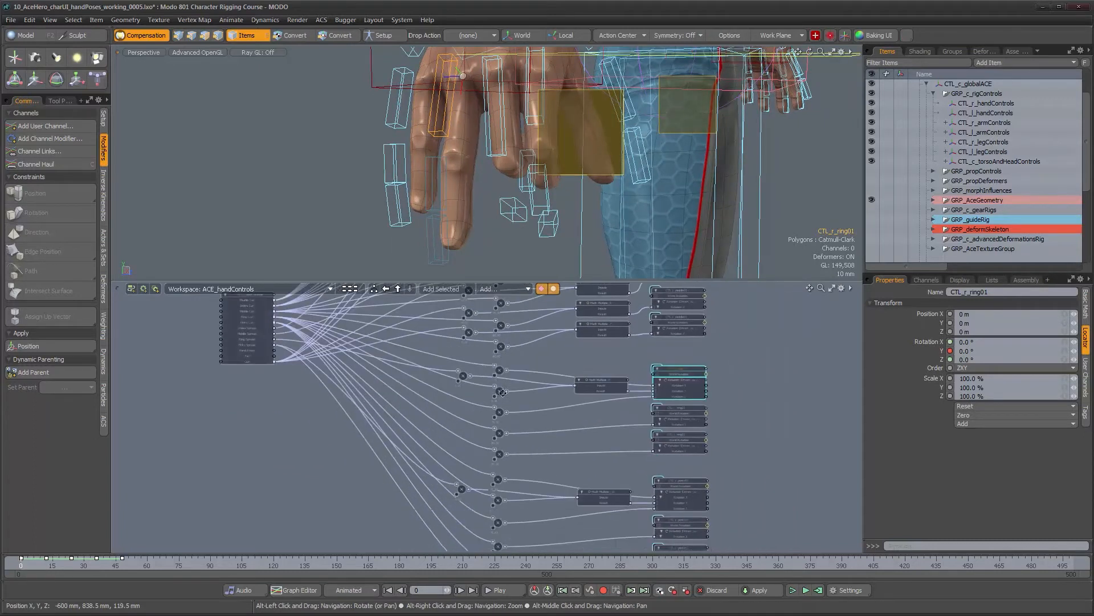
right_click_drag(525, 401, 634, 402, "alt")
left_click(644, 408)
left_click(504, 289)
mouse_move(573, 289)
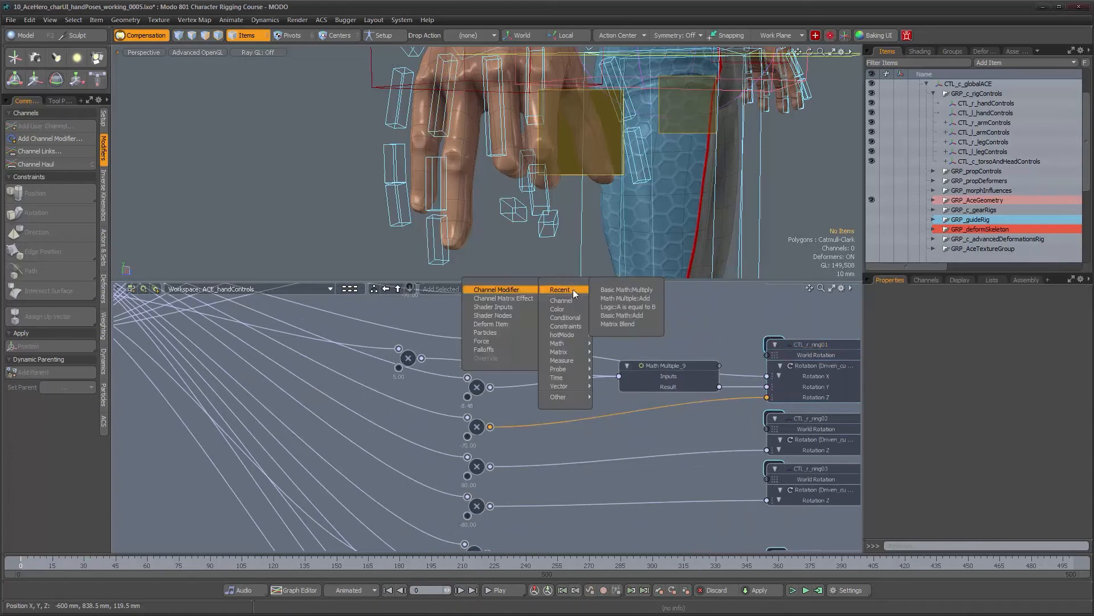
left_click(652, 298)
left_click_drag(613, 409, 657, 401)
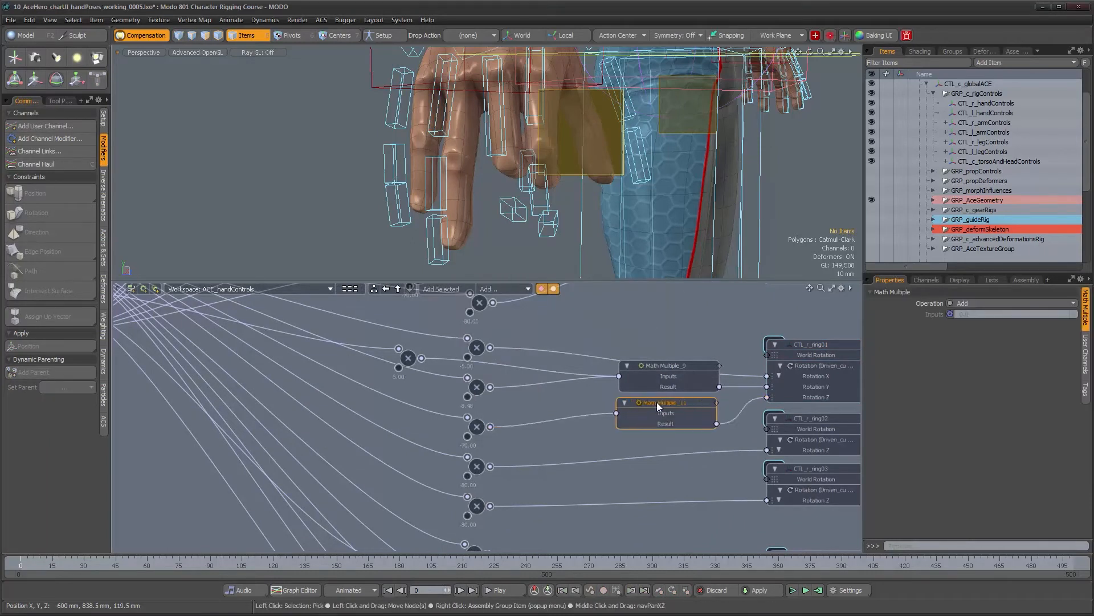
Link the Gun channel to CTL_r_ring01's new Math Multiple through a Basic Math Multiply modifier with Value B set to -15
scroll(656, 401, "down", 3)
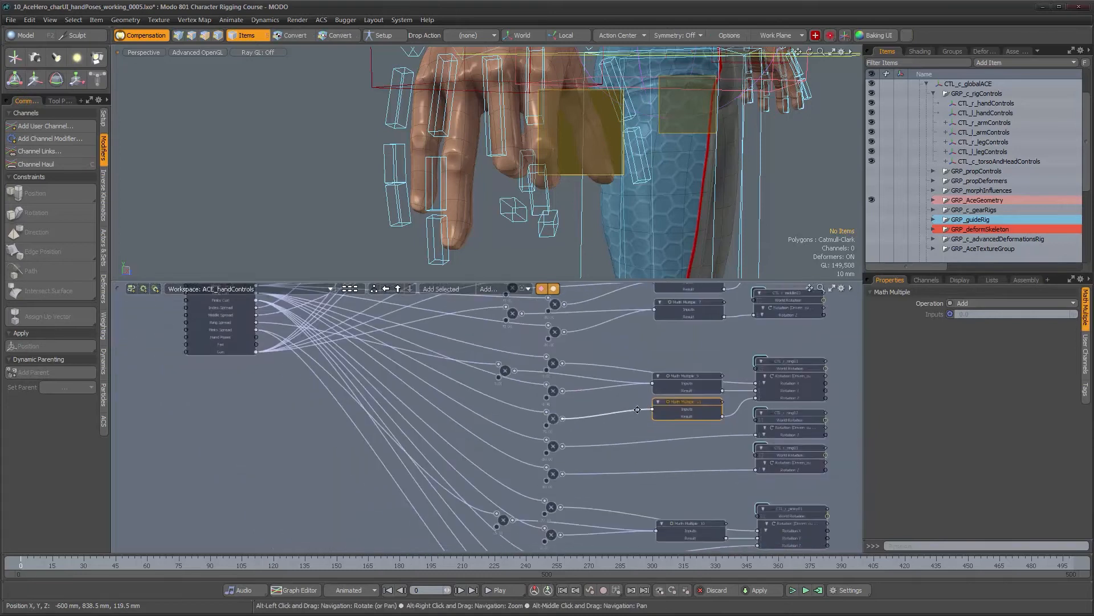
left_click_drag(256, 351, 696, 414)
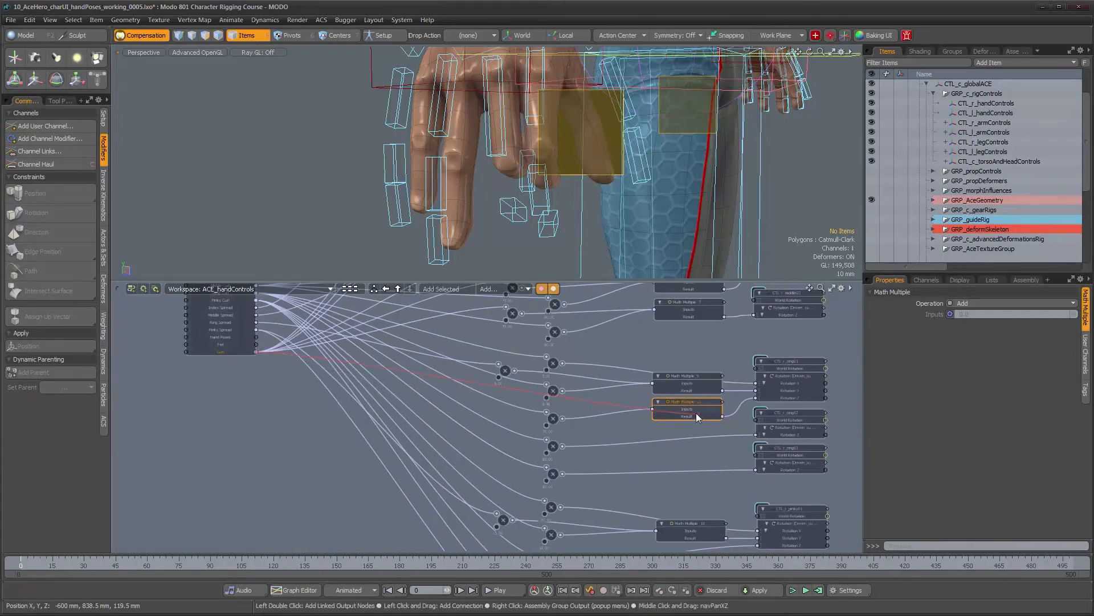
left_click(587, 402)
left_click(492, 288)
mouse_move(525, 287)
mouse_move(593, 289)
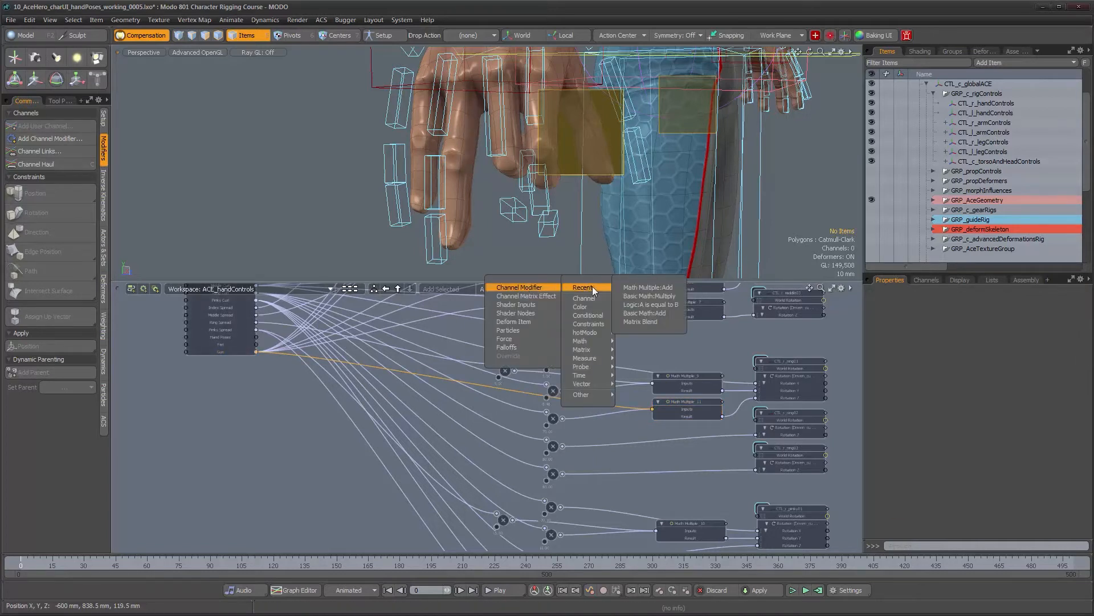
left_click(648, 295)
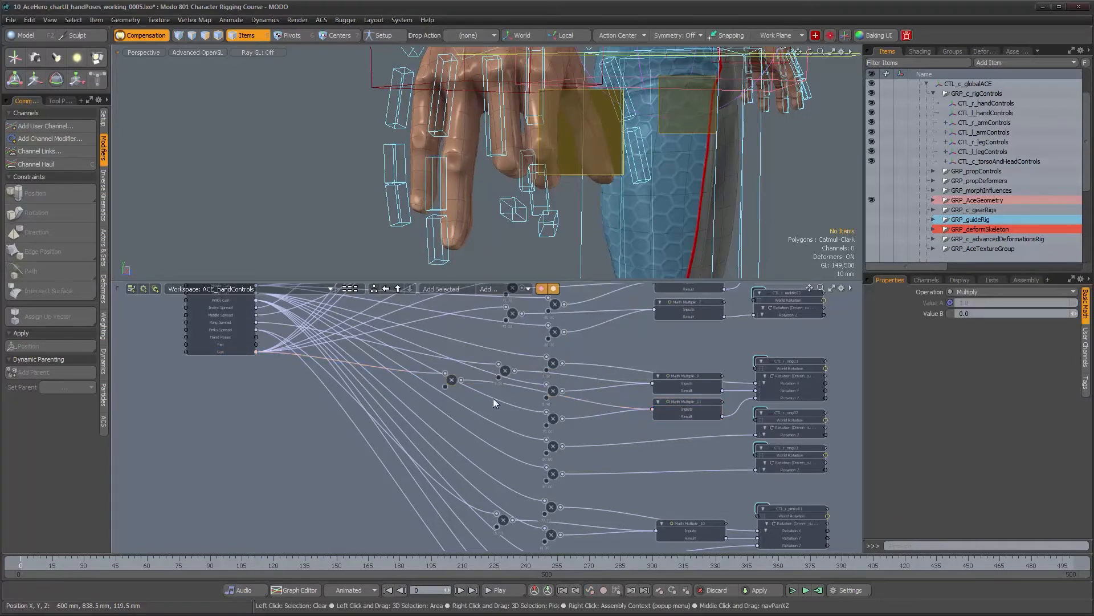
left_click_drag(455, 385, 504, 404)
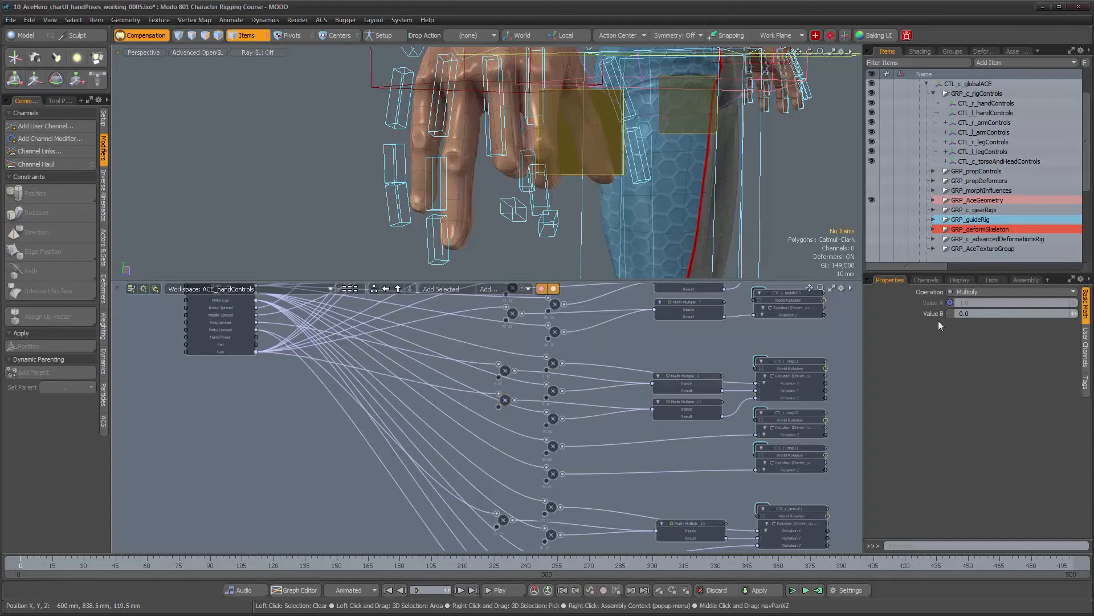
left_click(987, 318)
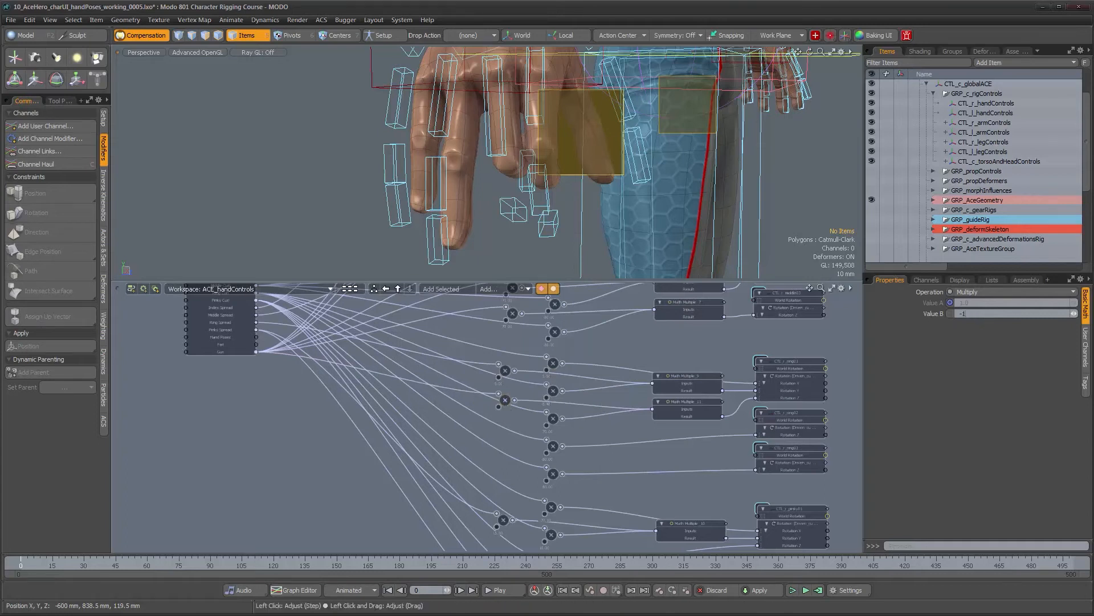
Insert a Math Multiple Add modifier into the link driving CTL_r_ring02's Rotation Z and align it under the other ring-finger ones
left_click_drag(478, 102, 499, 237, "alt")
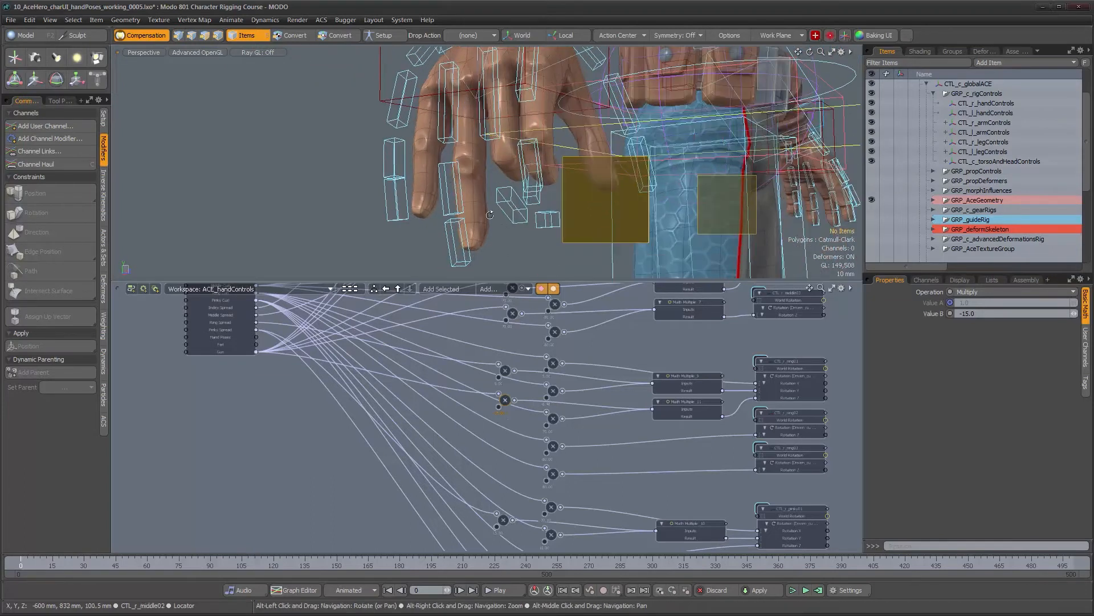
left_click(447, 206)
scroll(702, 415, "down", 2)
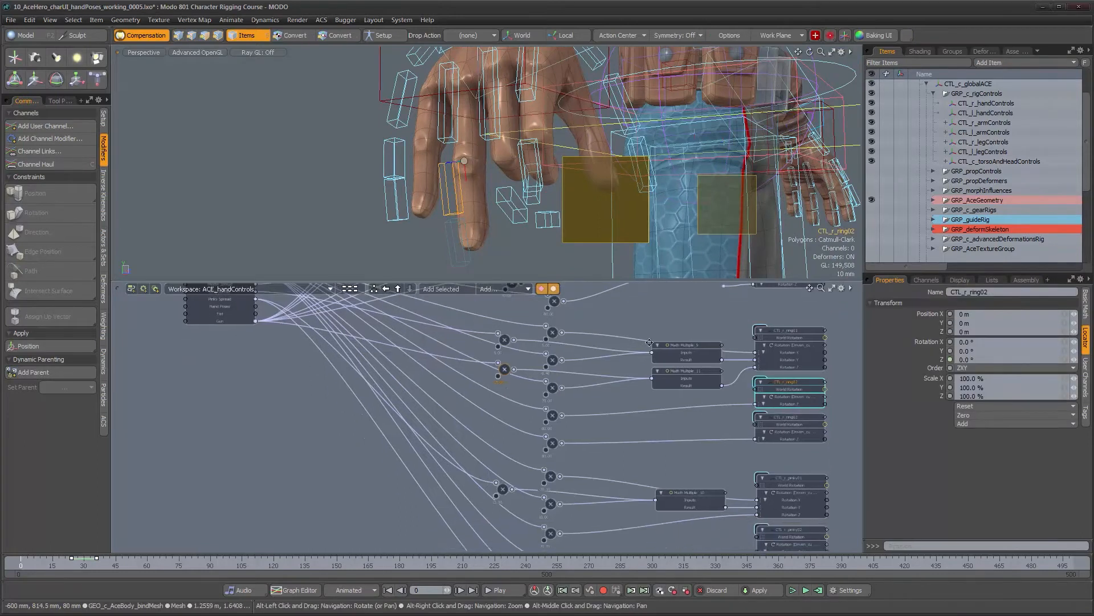
left_click(700, 405)
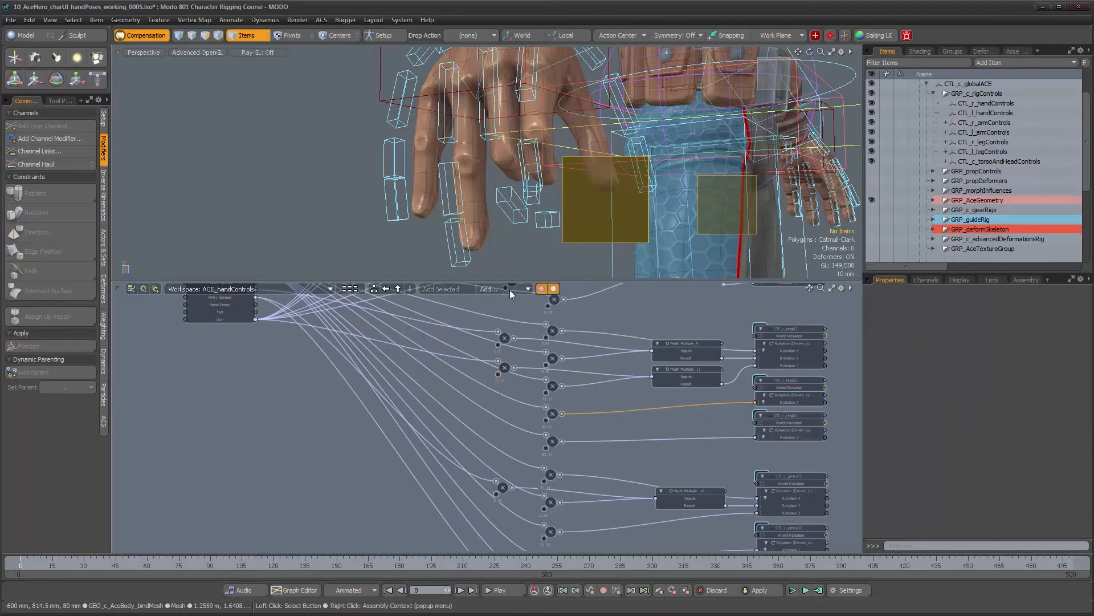
left_click(510, 290)
mouse_move(587, 293)
left_click(651, 298)
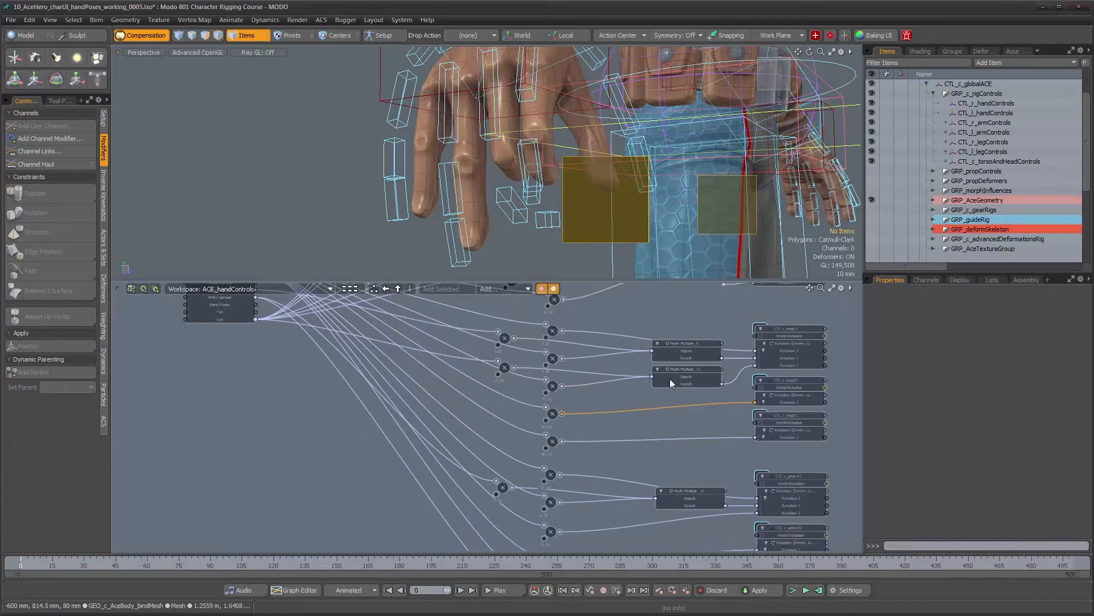
left_click_drag(652, 399, 680, 396)
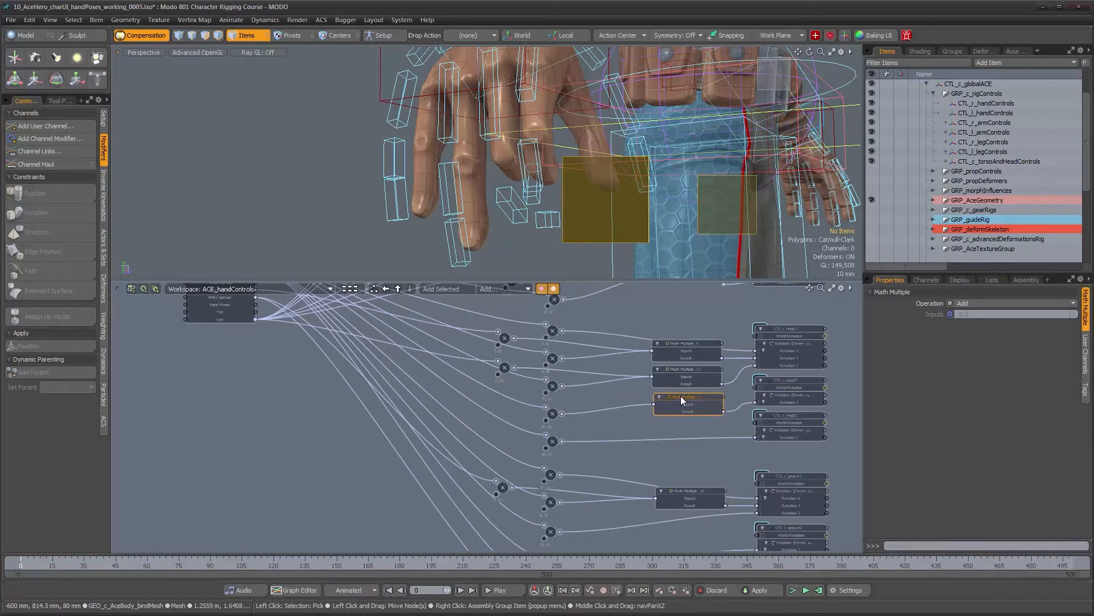
Link the Gun channel to CTL_r_ring02's Math Multiple through a Basic Math Multiply modifier with Value B set to -65
left_click_drag(255, 319, 689, 403)
left_click(618, 397)
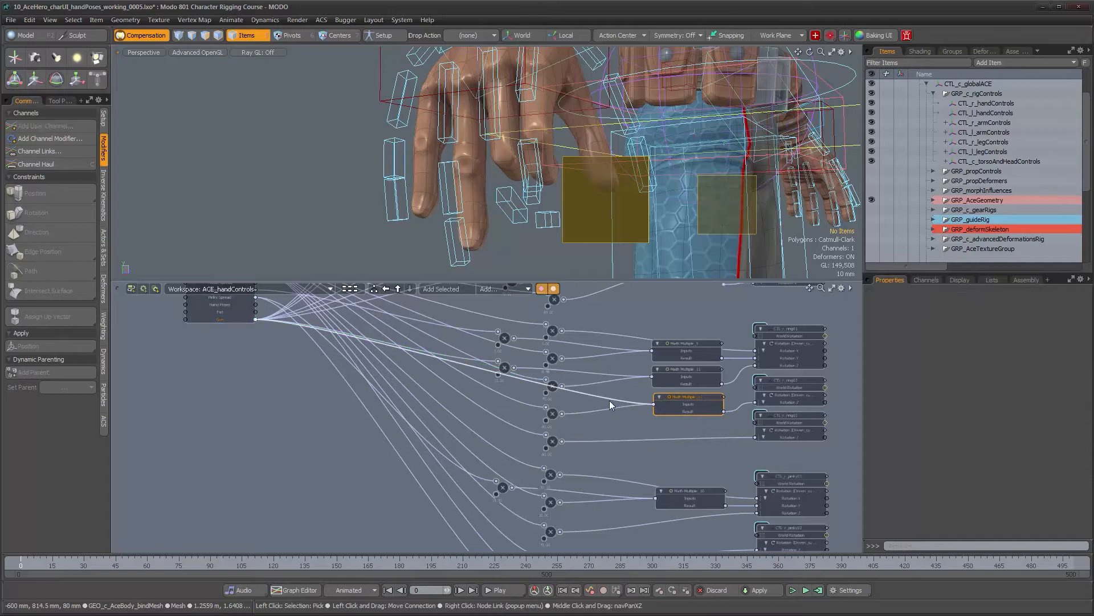
left_click(489, 290)
mouse_move(559, 292)
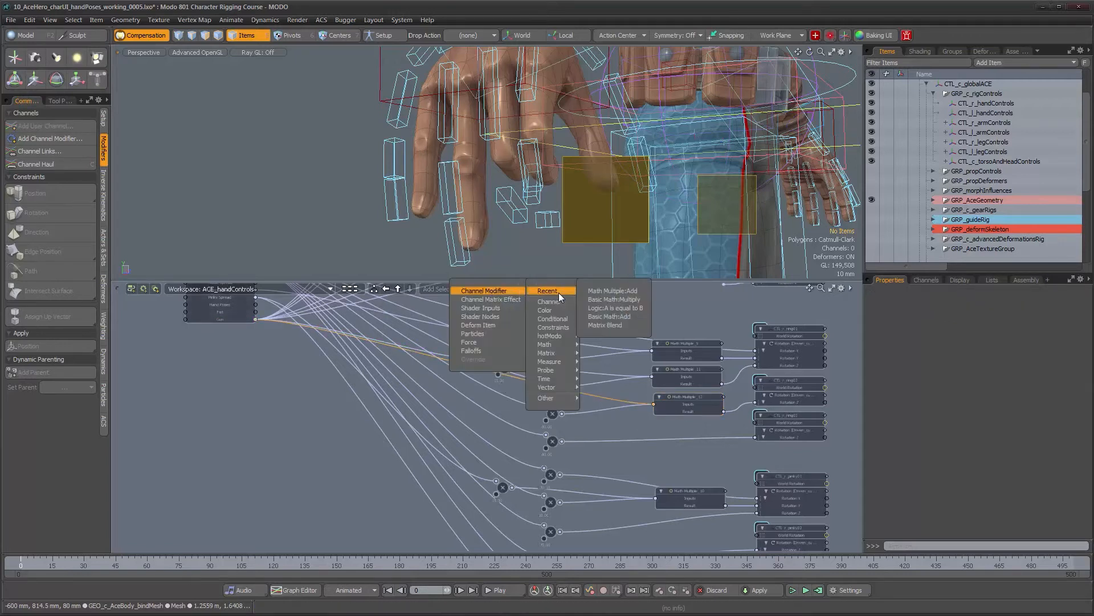
left_click(611, 300)
left_click_drag(460, 383, 501, 399)
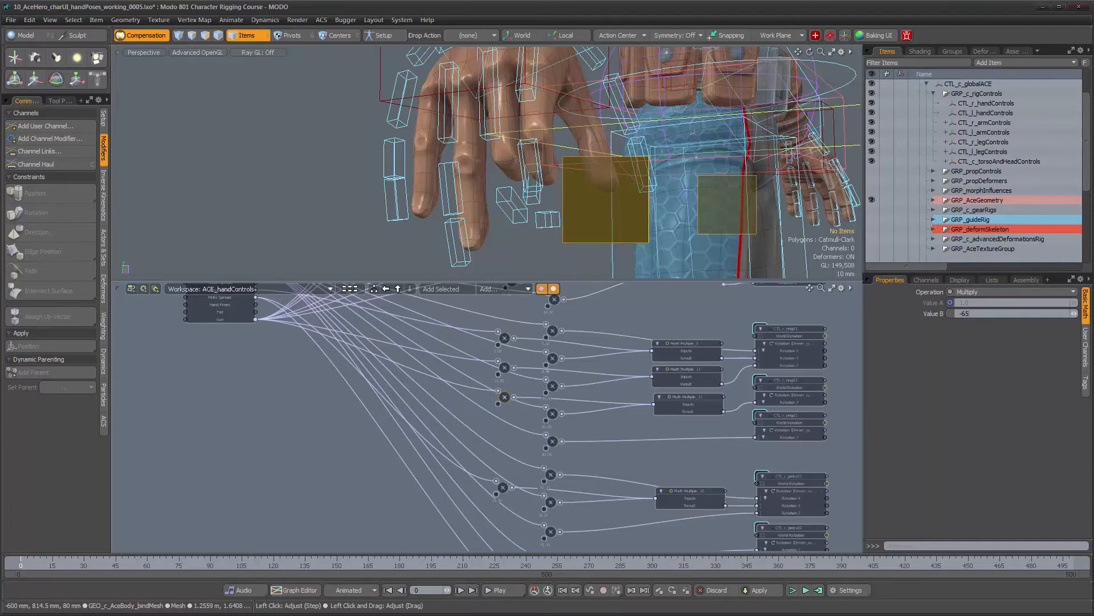
key("Return")
Insert a Math Multiple Add modifier into the link driving CTL_r_ring03's Rotation Z and align it beneath the ring02 one
left_click_drag(608, 177, 560, 228, "alt")
left_click_drag(582, 338, 585, 306, "alt")
left_click_drag(583, 221, 511, 185, "alt")
left_click(510, 247)
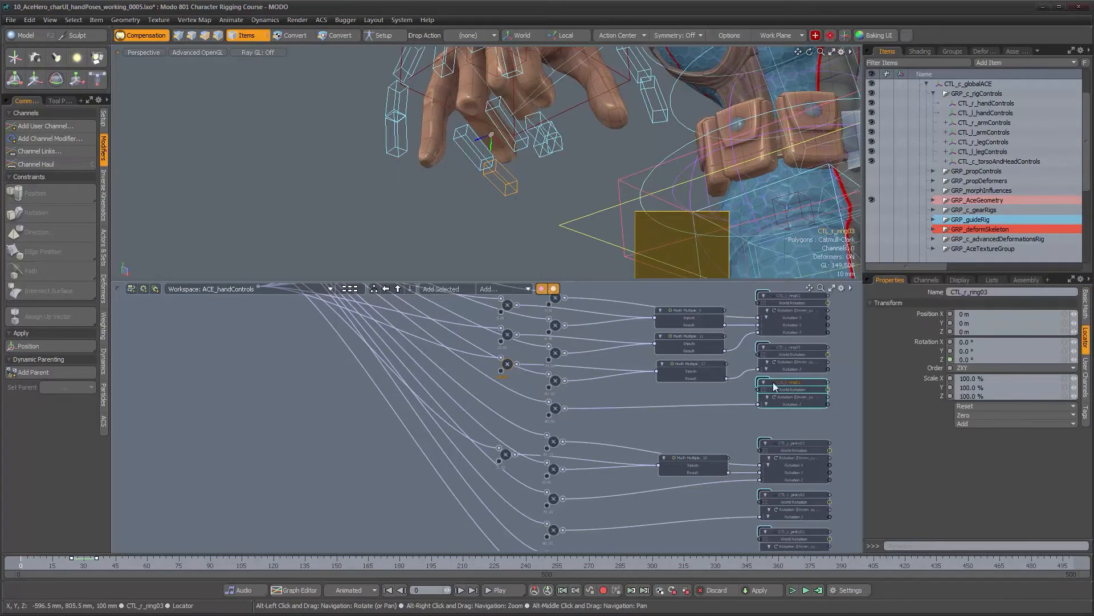
left_click(692, 406)
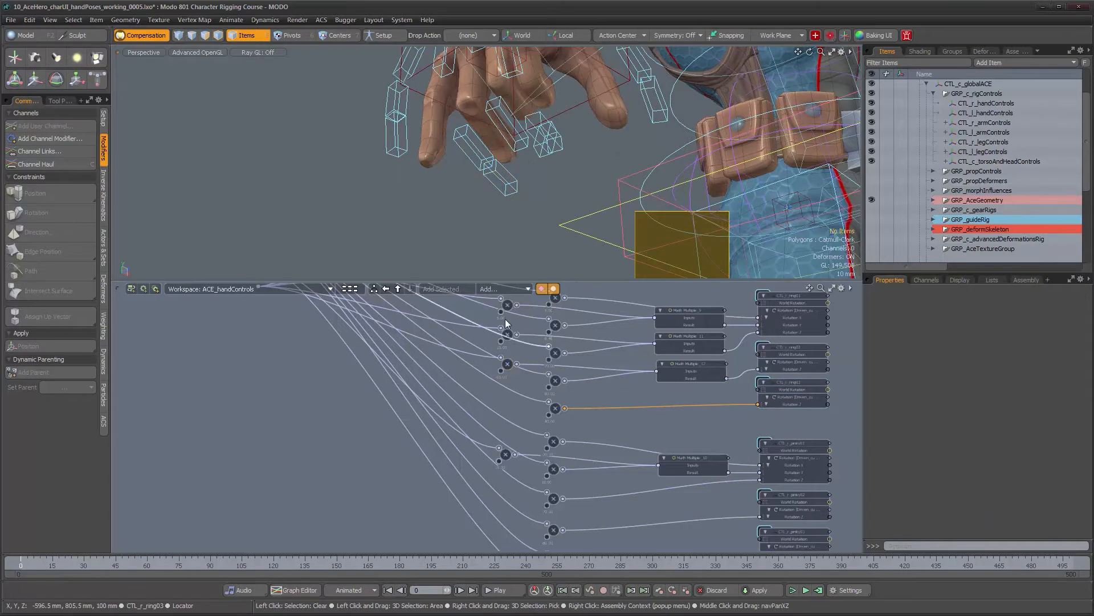
left_click(504, 289)
left_click(625, 296)
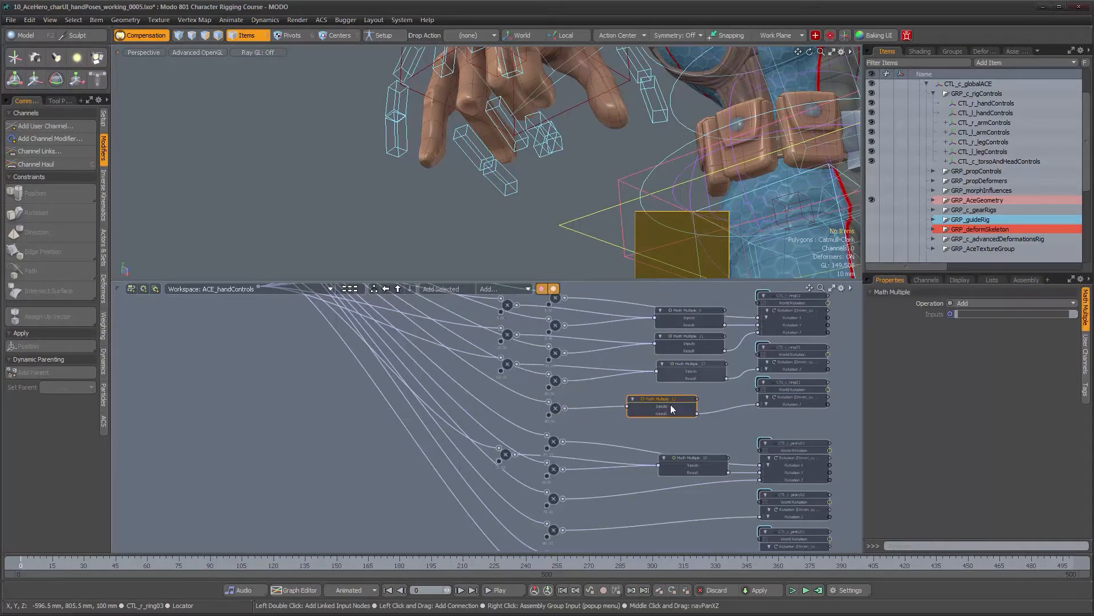
left_click_drag(662, 397, 691, 389)
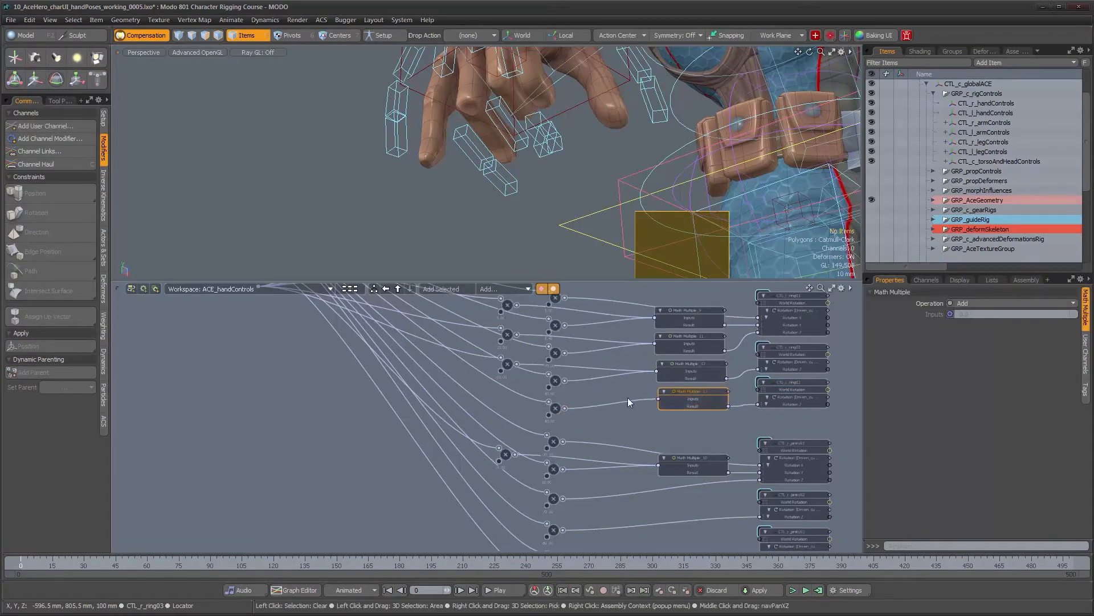
Link the Gun channel to CTL_r_ring03's Math Multiple through a Basic Math Multiply modifier with Value B set to -60
left_click_drag(276, 293, 723, 425, "alt")
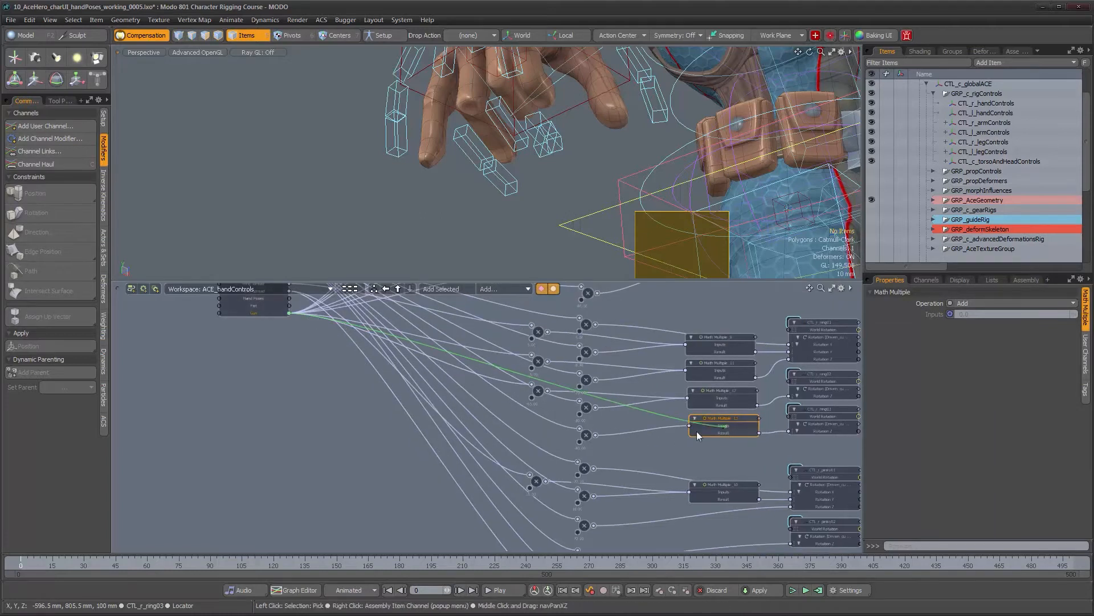
left_click(634, 416)
left_click(504, 288)
mouse_move(570, 289)
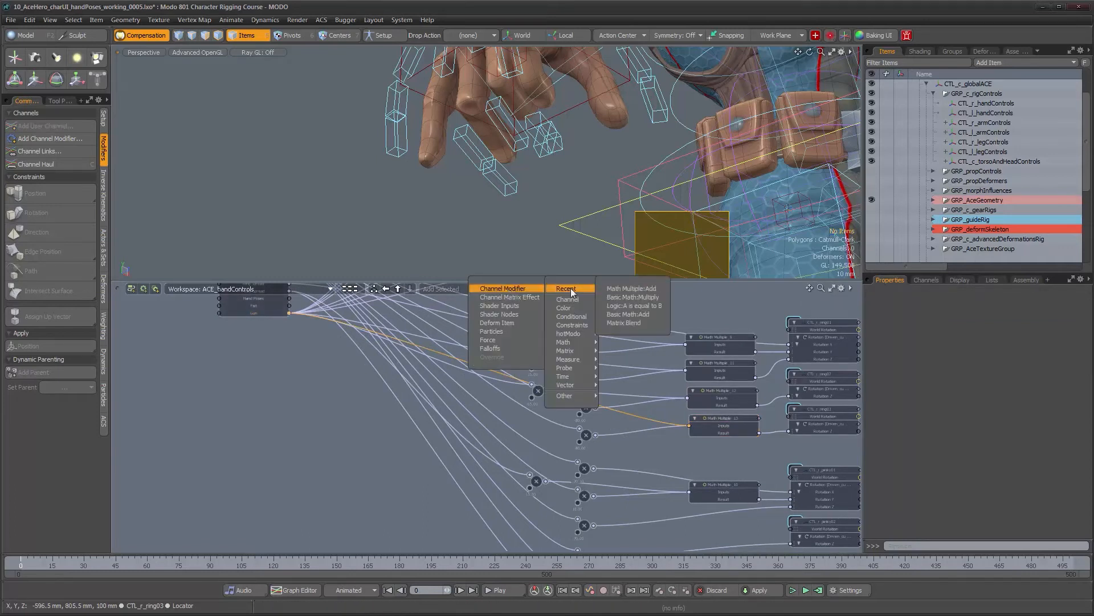
left_click(635, 296)
left_click_drag(487, 371, 535, 427)
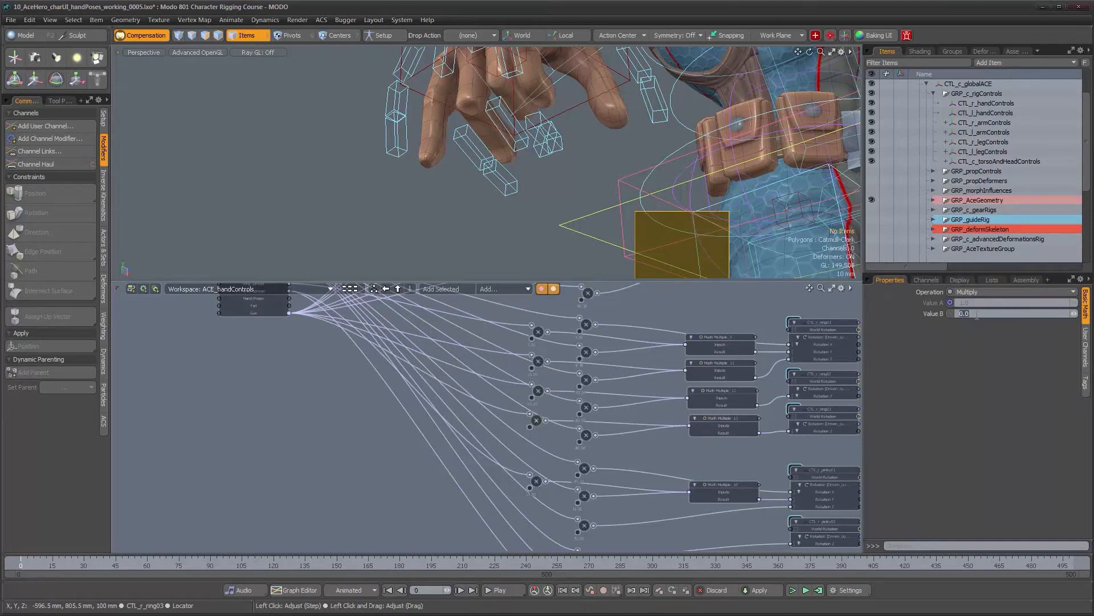
Examine the right hand's finger pose from several angles and locate the CTL_r_pinkyRoot node in the schematic
left_click_drag(506, 121, 368, 132, "alt")
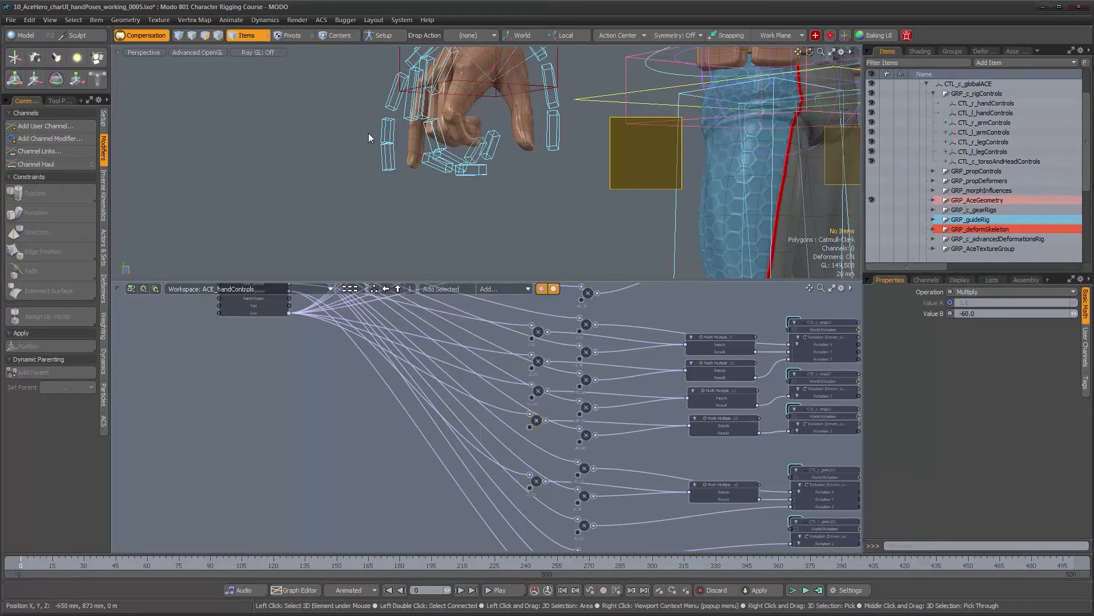
left_click_drag(368, 132, 533, 142, "alt")
left_click(512, 111)
left_click_drag(684, 516, 625, 434, "alt")
left_click_drag(448, 159, 562, 237, "alt")
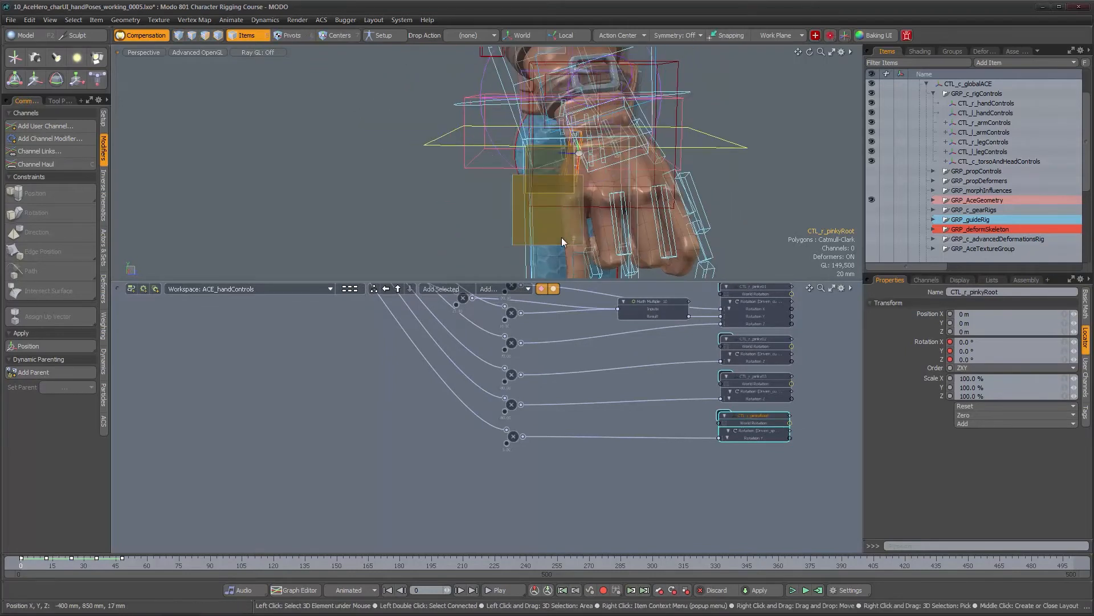
left_click_drag(595, 187, 631, 204, "alt")
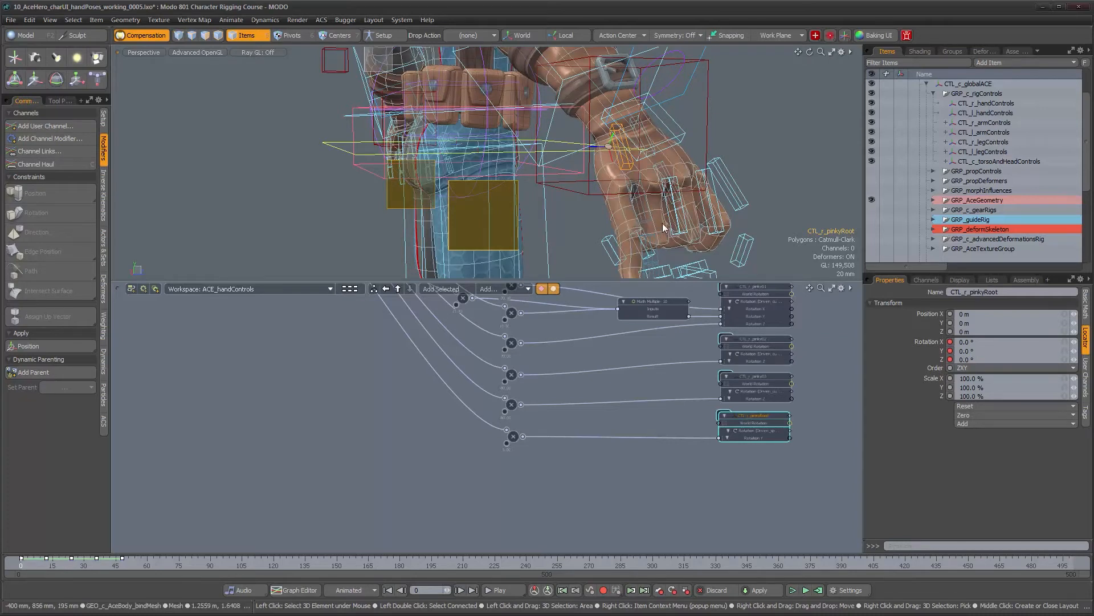
left_click_drag(621, 183, 497, 179, "alt")
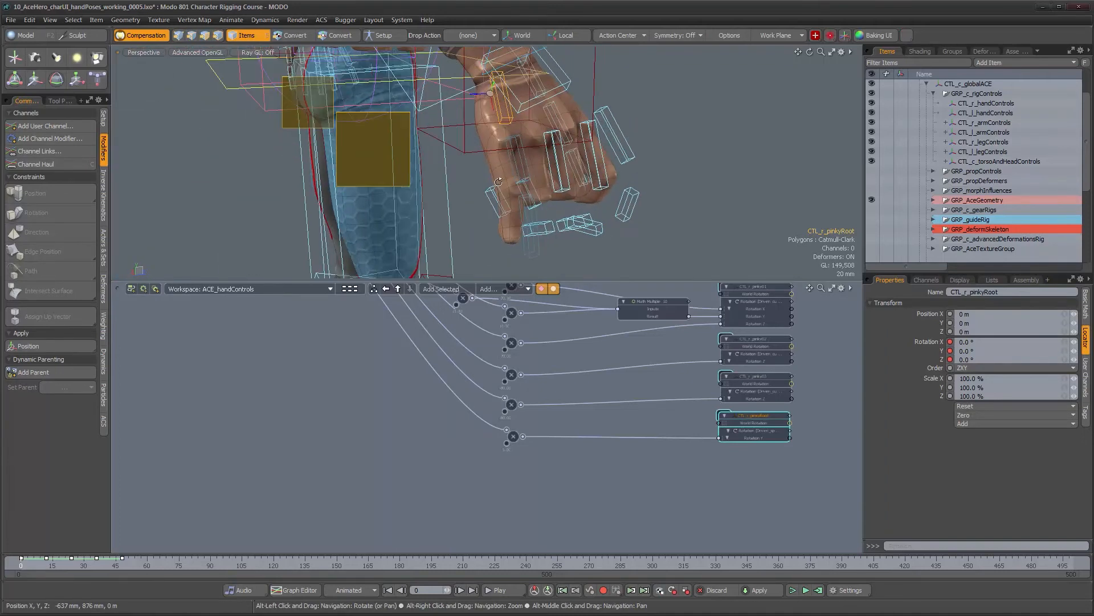
Route the multiply node driving CTL_r_pinky01's Rotation Z through a new Math Multiple Add modifier placed beneath the finger's existing one
left_click(518, 169)
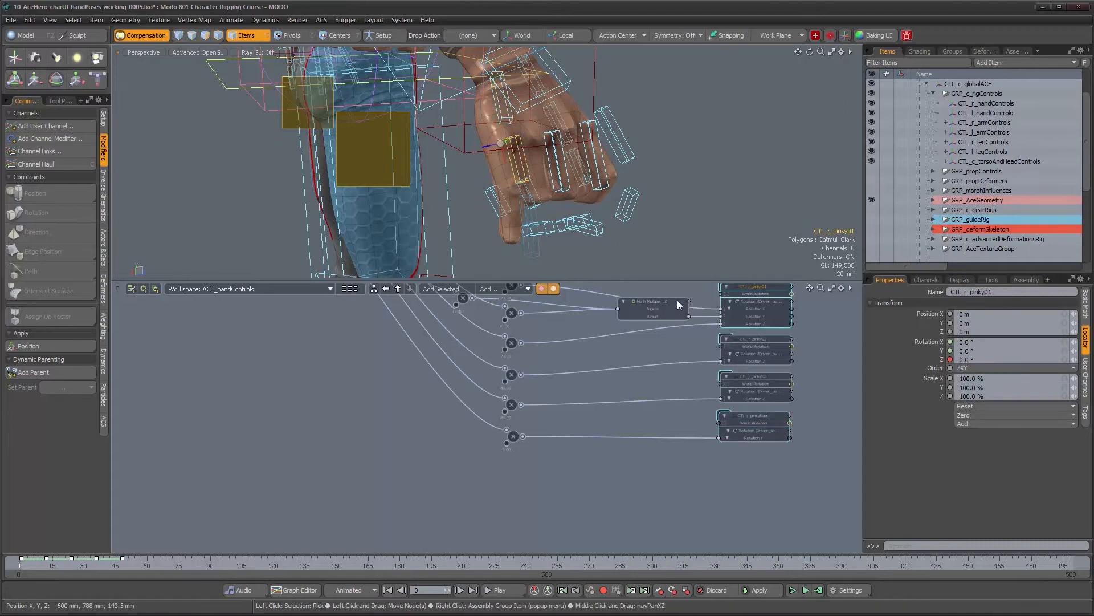
left_click_drag(659, 342, 603, 345)
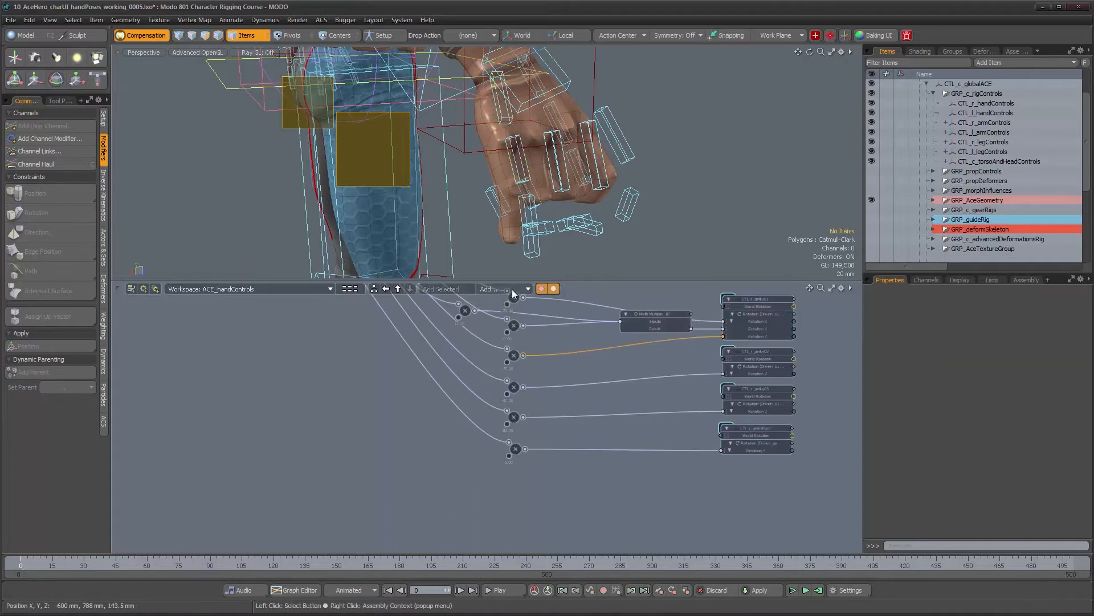
mouse_move(573, 288)
left_click(636, 297)
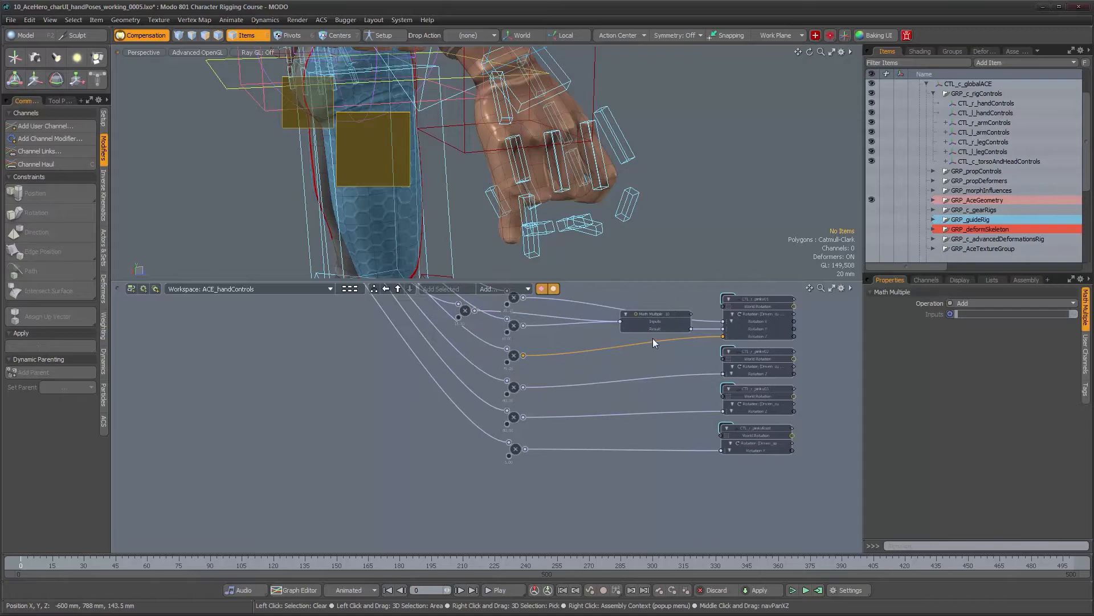
left_click_drag(632, 342, 664, 343)
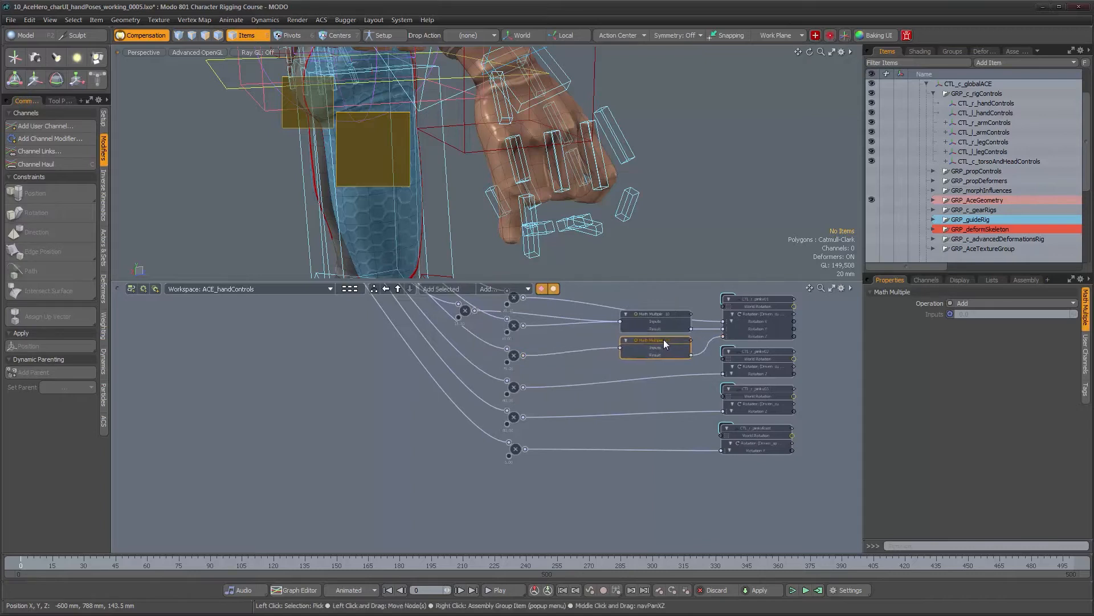
Link the Gun channel to CTL_r_pinky01's new Math Multiple through a Basic Math Multiply modifier placed beneath the finger's existing Fist one
left_click_drag(557, 343, 653, 423, "alt")
right_click_drag(653, 424, 586, 394, "alt")
left_click_drag(586, 393, 551, 481, "alt")
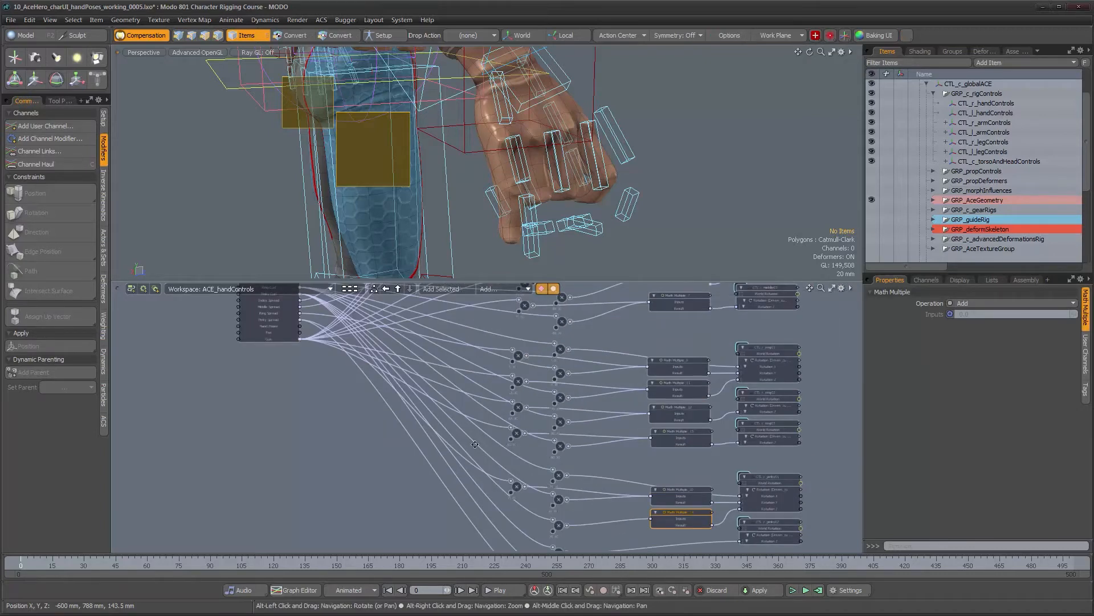
left_click_drag(300, 339, 679, 518)
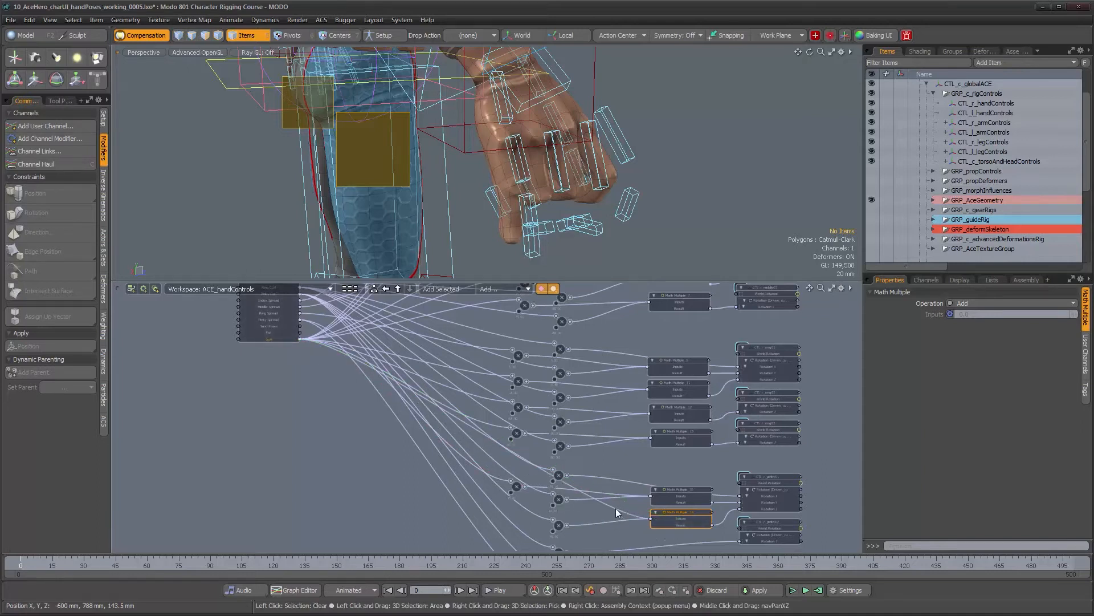
left_click(490, 289)
mouse_move(570, 290)
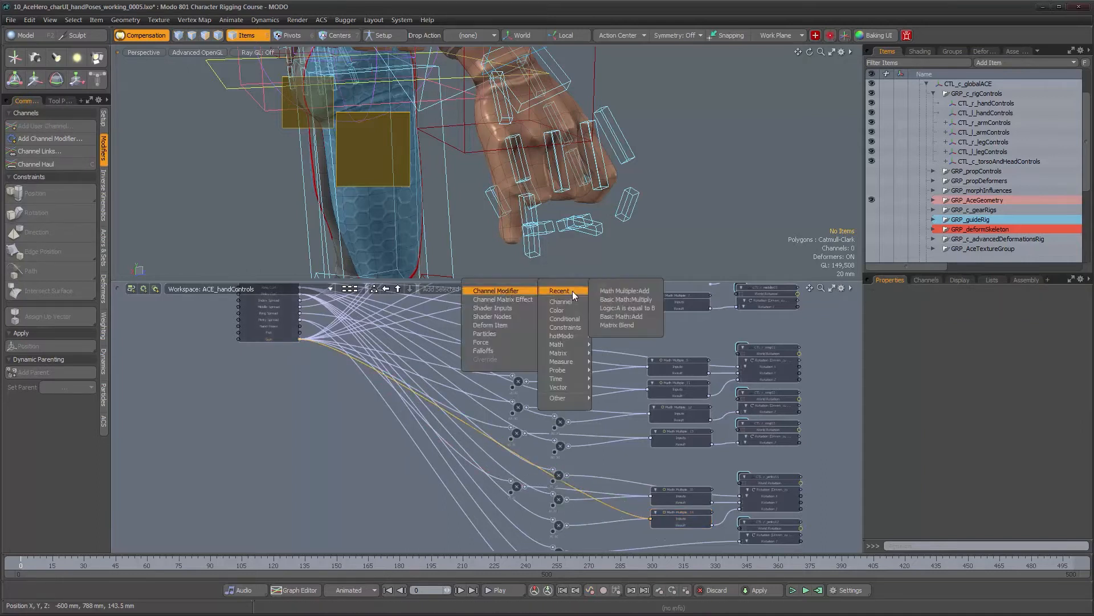
left_click(621, 299)
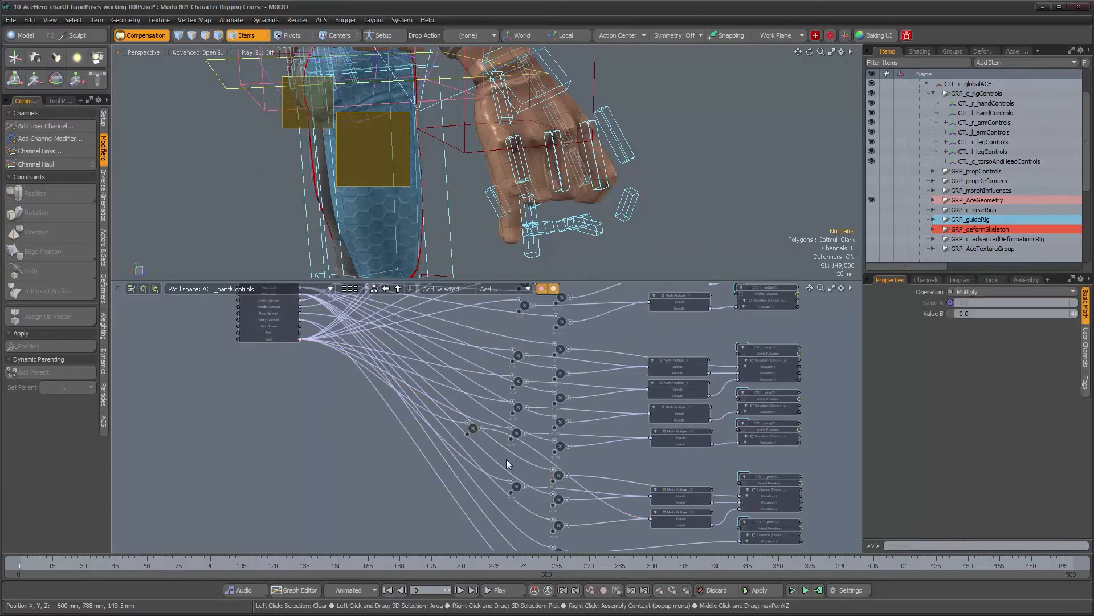
left_click_drag(471, 431, 512, 517)
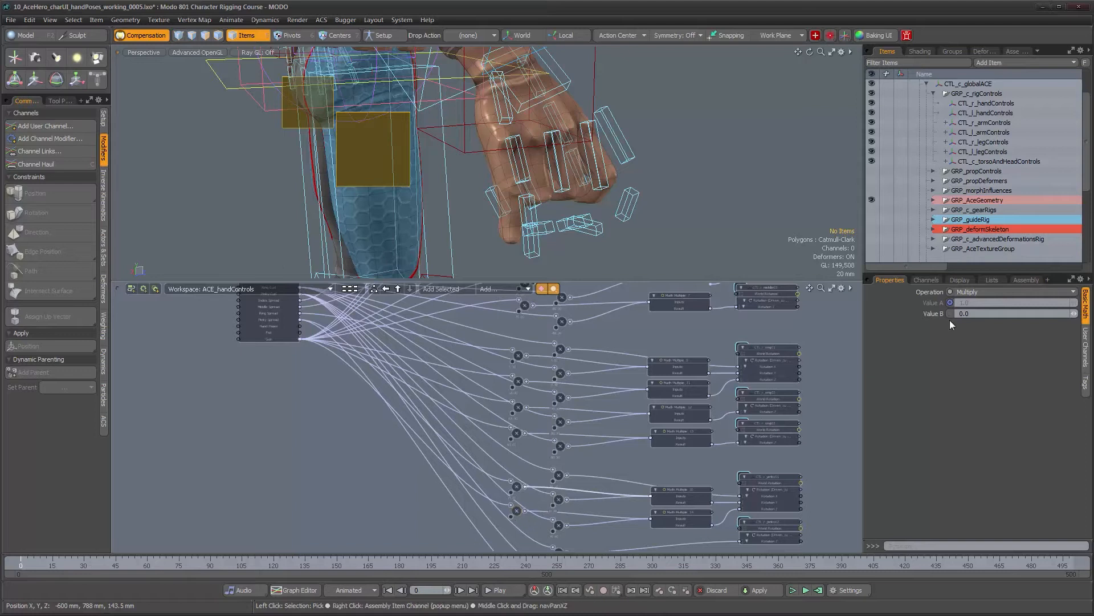
Tune Value B of the multiply node feeding CTL_r_pinky01's new Math Multiple, trying -80 and -60 before setting -50
left_click_drag(959, 314, 1028, 323)
type("-80")
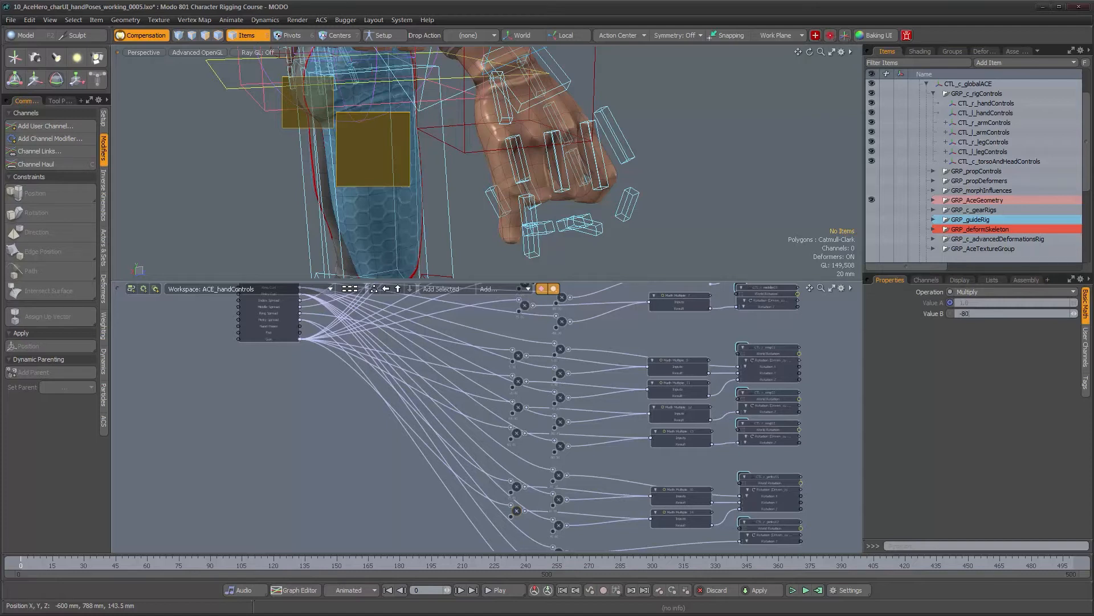
key("Return")
left_click_drag(474, 220, 605, 204, "alt")
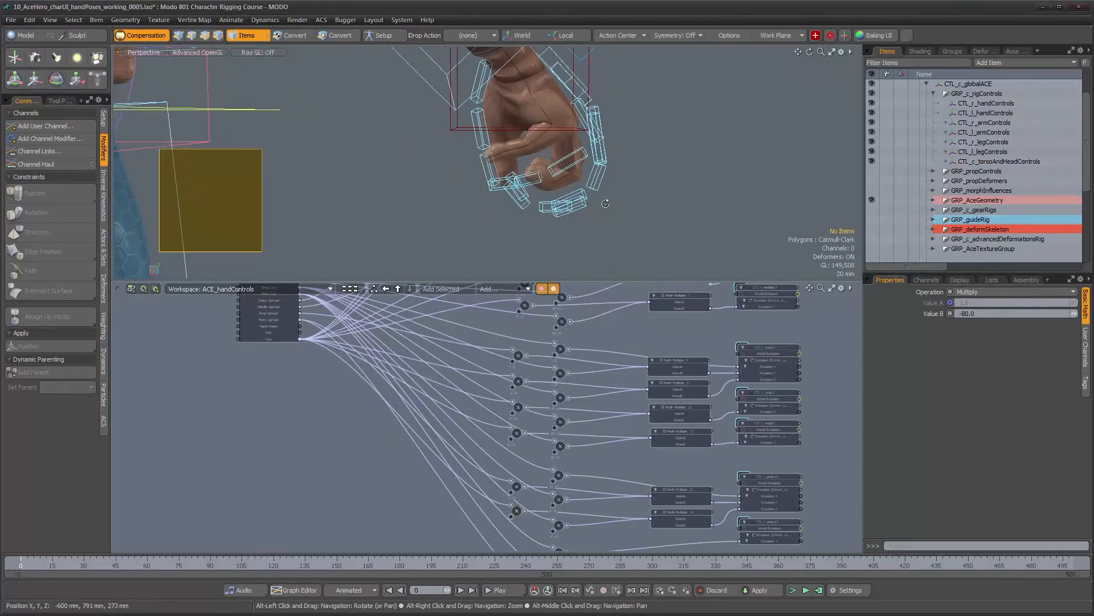
left_click_drag(958, 314, 983, 314)
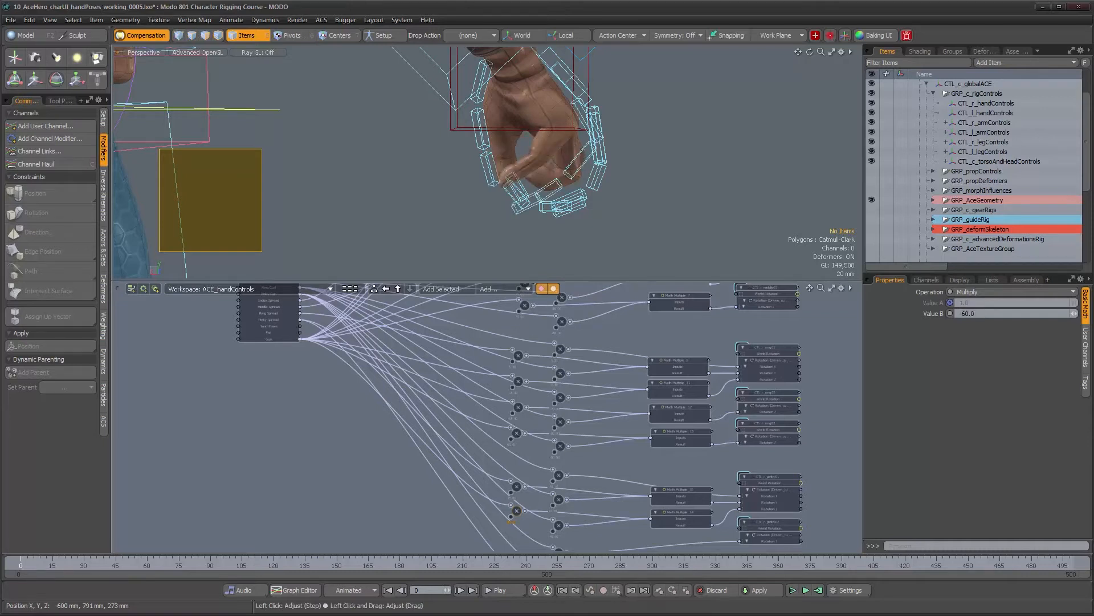
type("-50")
key("Return")
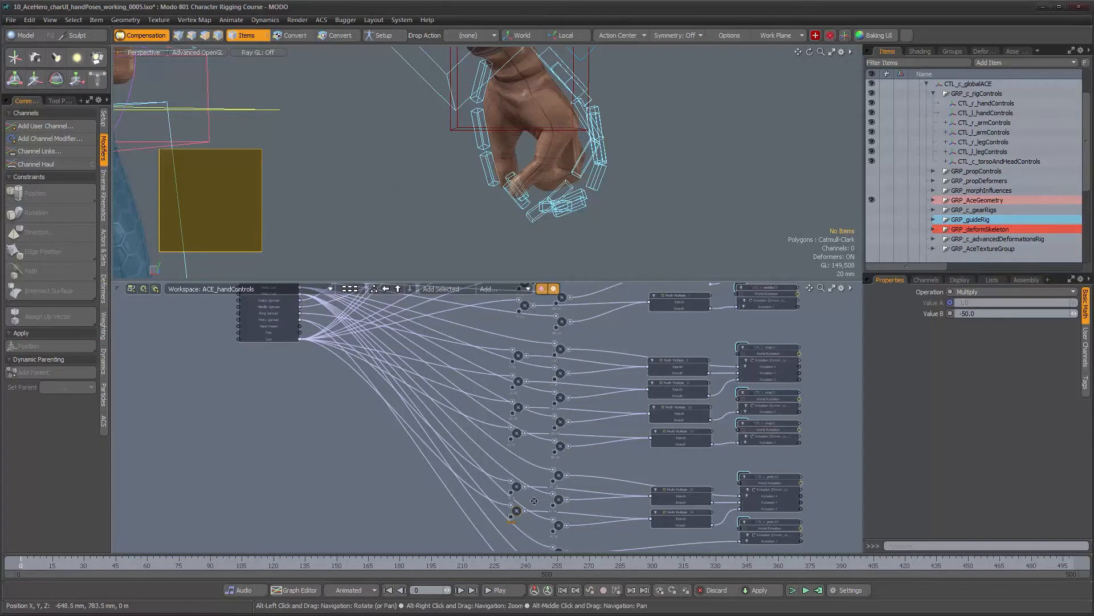
Insert a Math Multiple Add modifier into the link driving CTL_r_pinky02's Rotation Z and align it beneath the pinky01 ones
left_click_drag(593, 546, 577, 437, "alt")
scroll(577, 439, "up", 2)
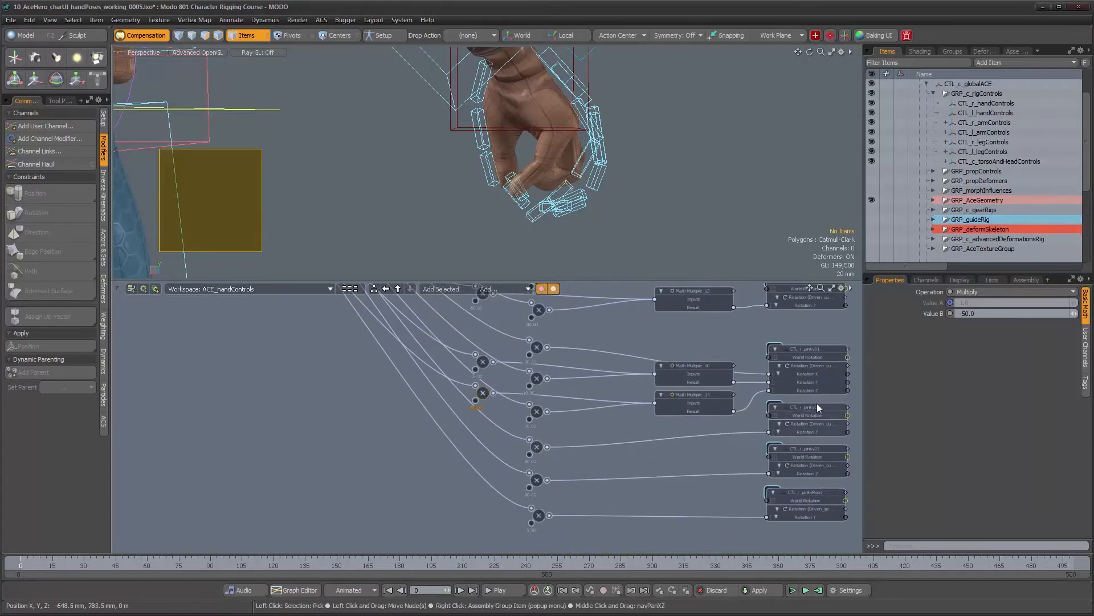
left_click(692, 436)
left_click(517, 289)
mouse_move(593, 292)
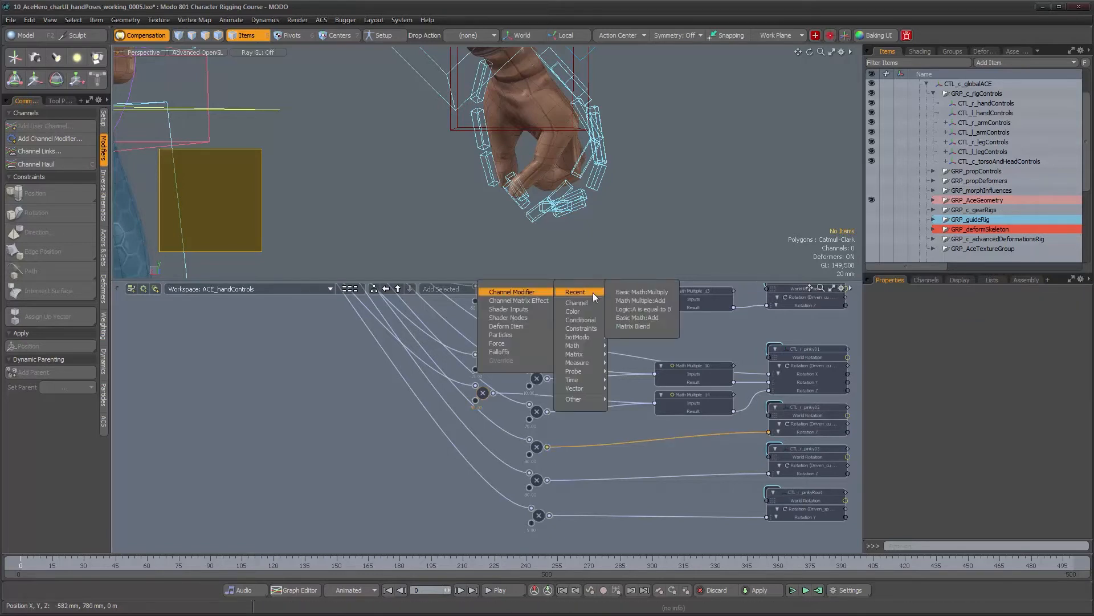
left_click(655, 299)
left_click_drag(668, 432, 701, 425)
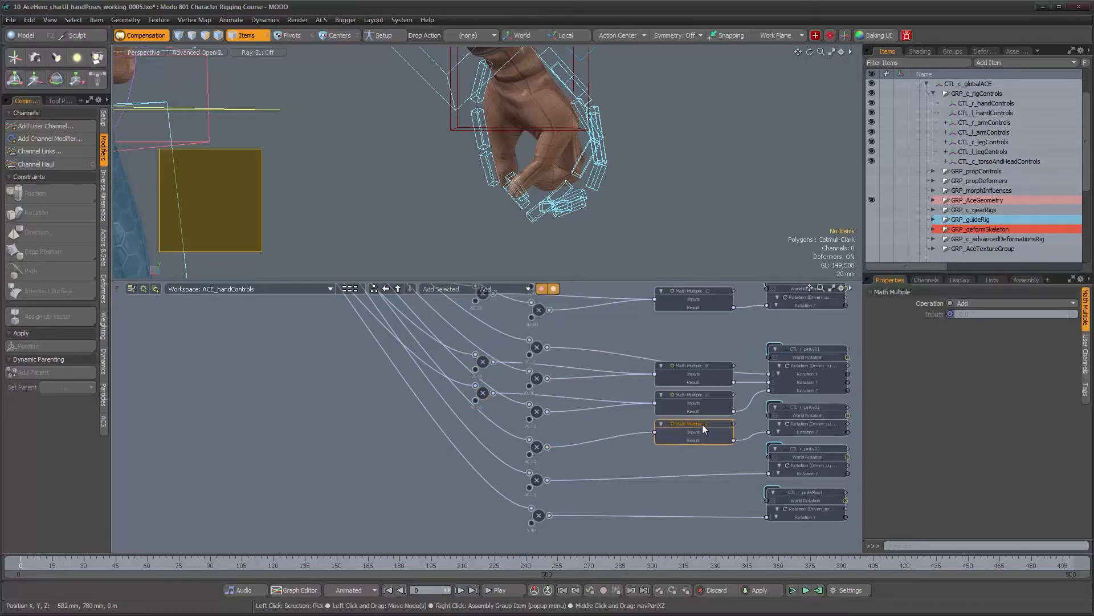
Link the Gun channel to CTL_r_pinky02's Math Multiple through a Basic Math Multiply modifier with Value B set to -40
left_click_drag(579, 424, 486, 434, "ctrl+alt")
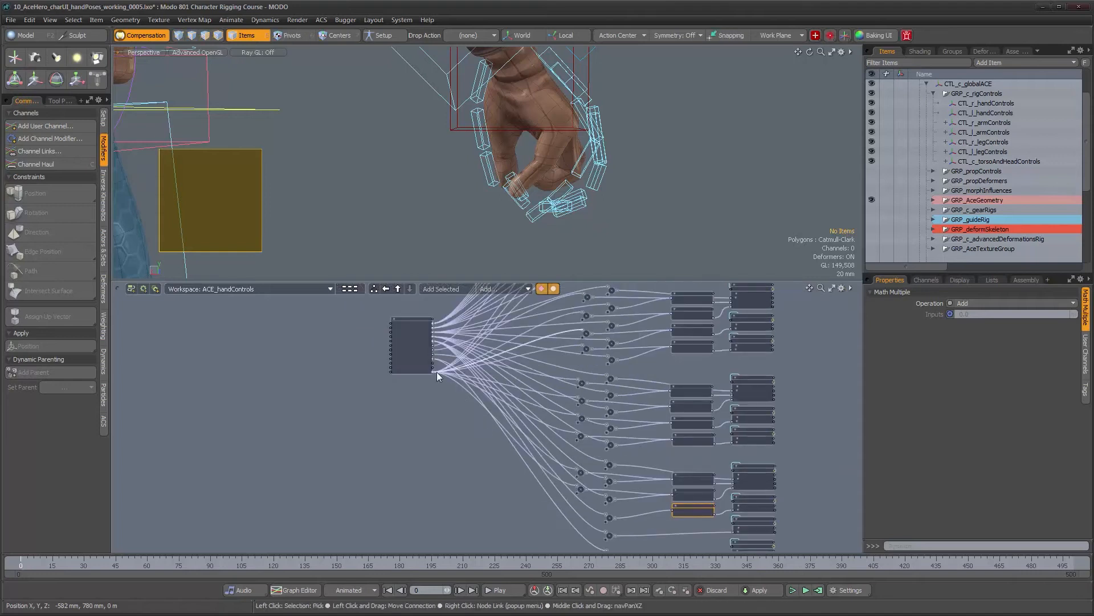
left_click_drag(432, 372, 687, 510)
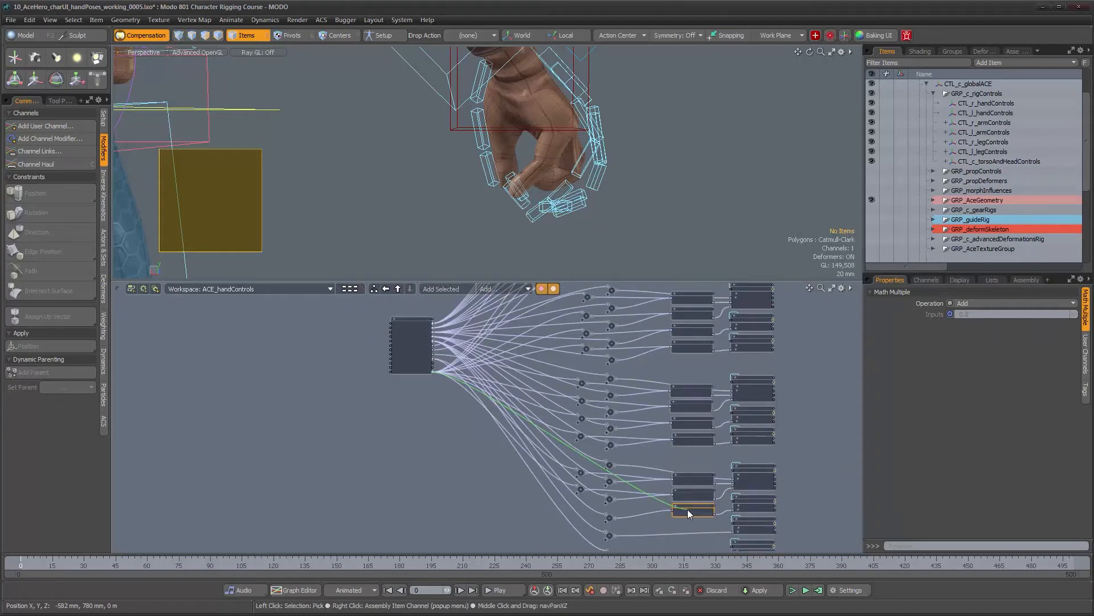
scroll(664, 505, "up", 2)
left_click(664, 505)
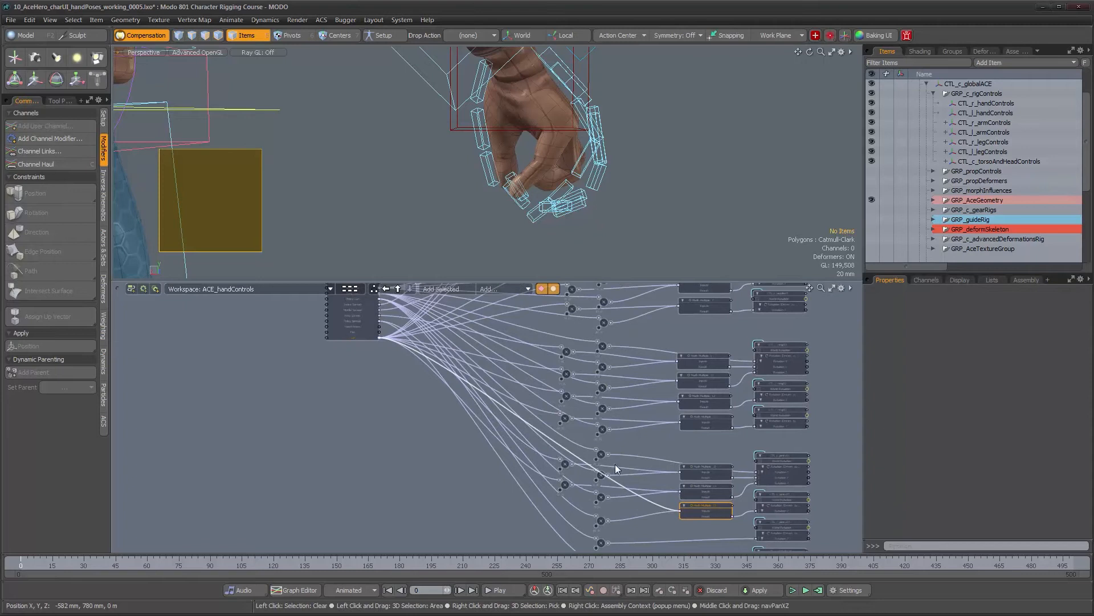
left_click(521, 288)
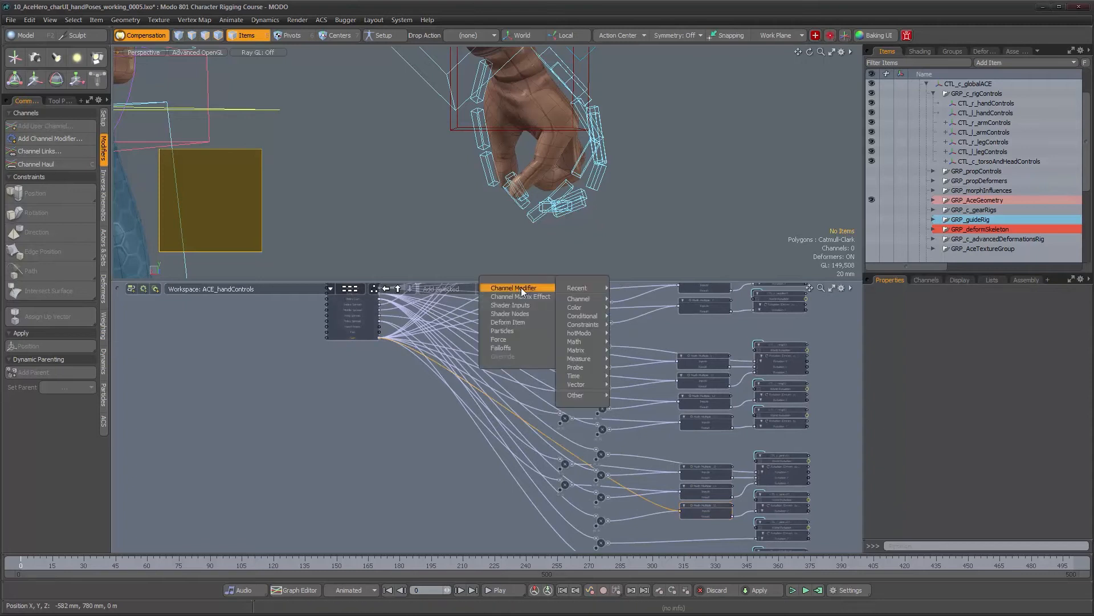
left_click(647, 295)
left_click_drag(503, 350, 541, 435)
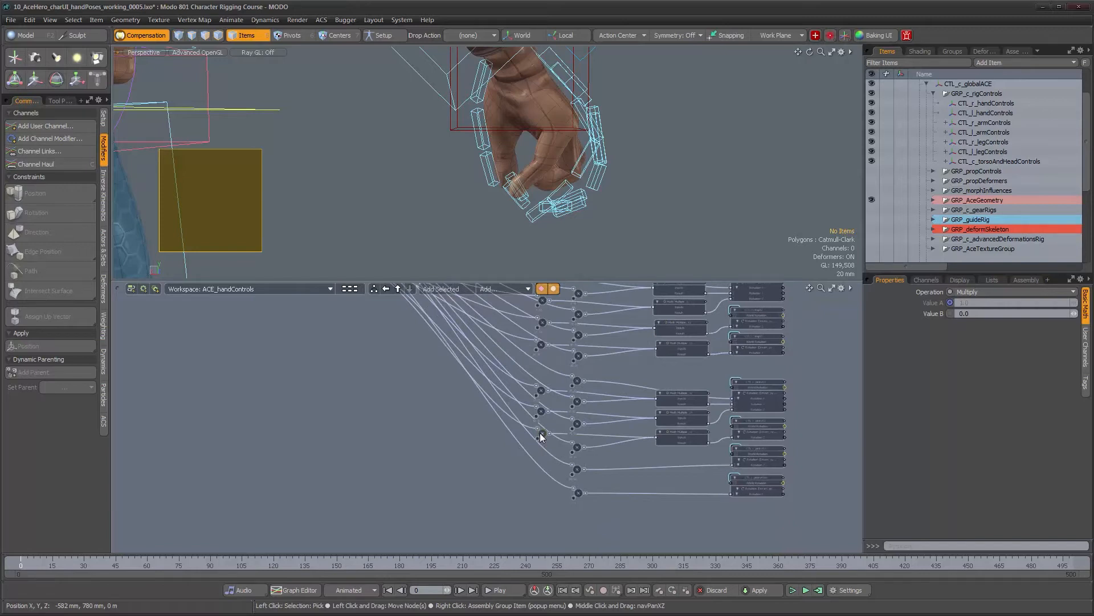
type("-50")
key("Return")
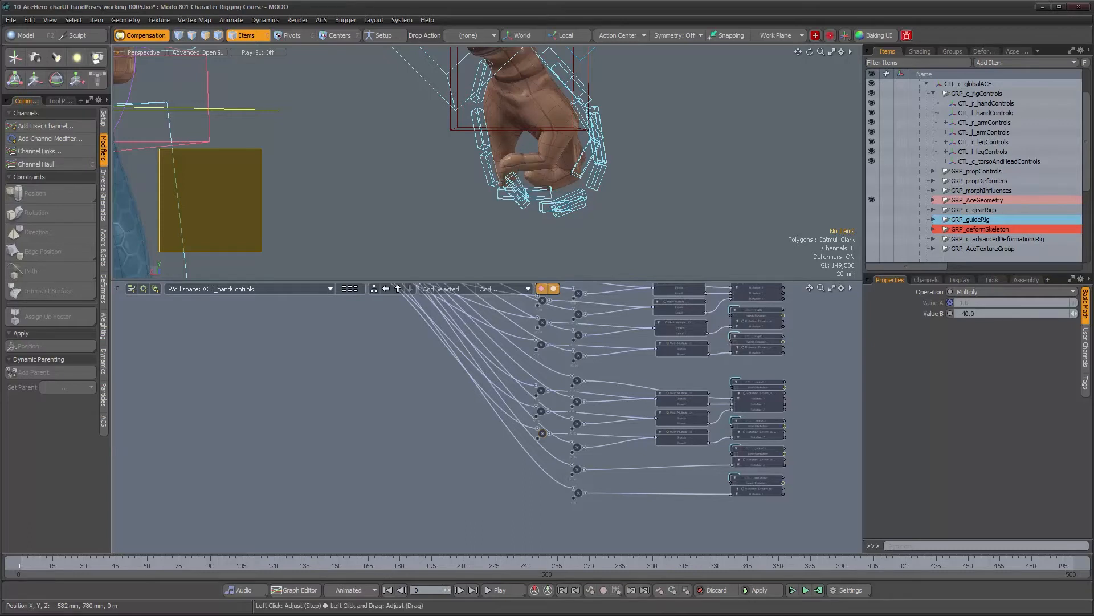
Insert a Math Multiple Add modifier into the link driving CTL_r_pinky03's Rotation Z and align it beneath the pinky02 one
left_click_drag(669, 220, 507, 205, "alt")
scroll(507, 205, "up", 1)
scroll(674, 466, "up", 2)
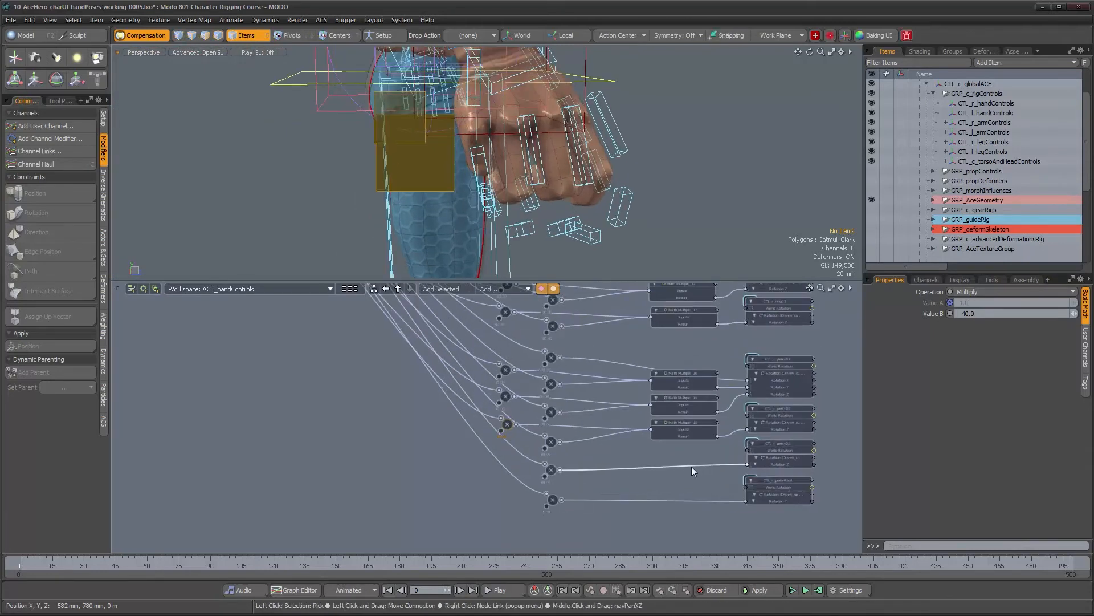
left_click(692, 466)
left_click(488, 289)
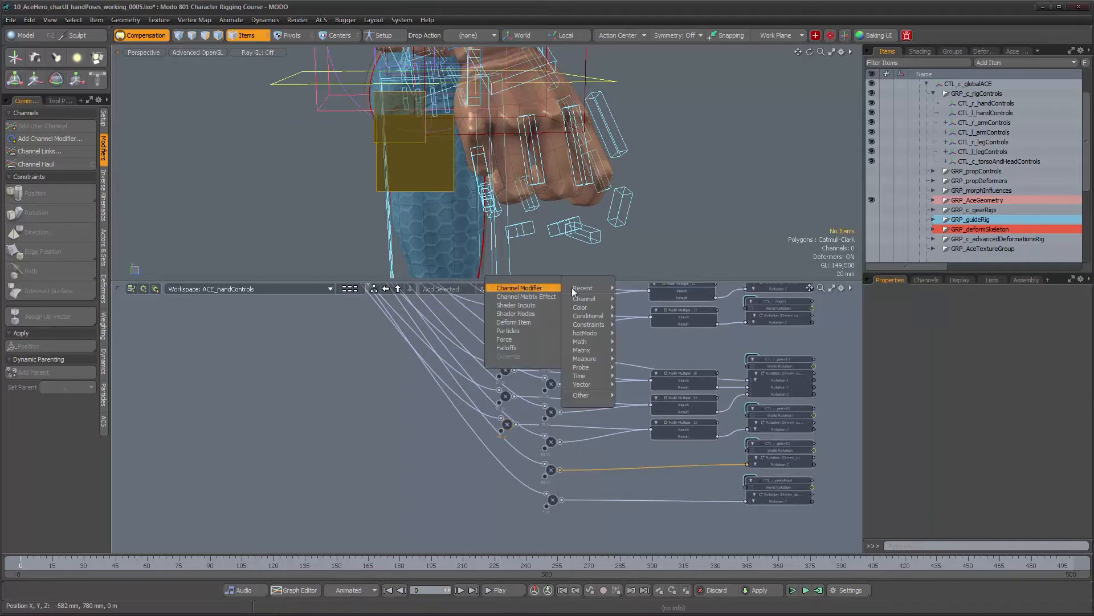
left_click(651, 297)
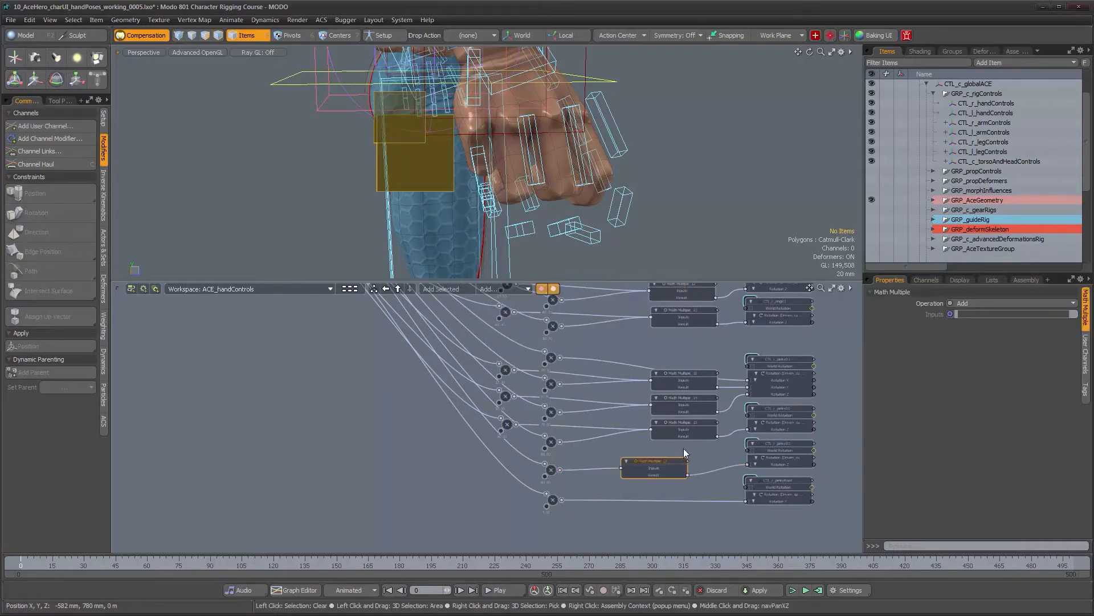
left_click_drag(666, 460, 693, 448)
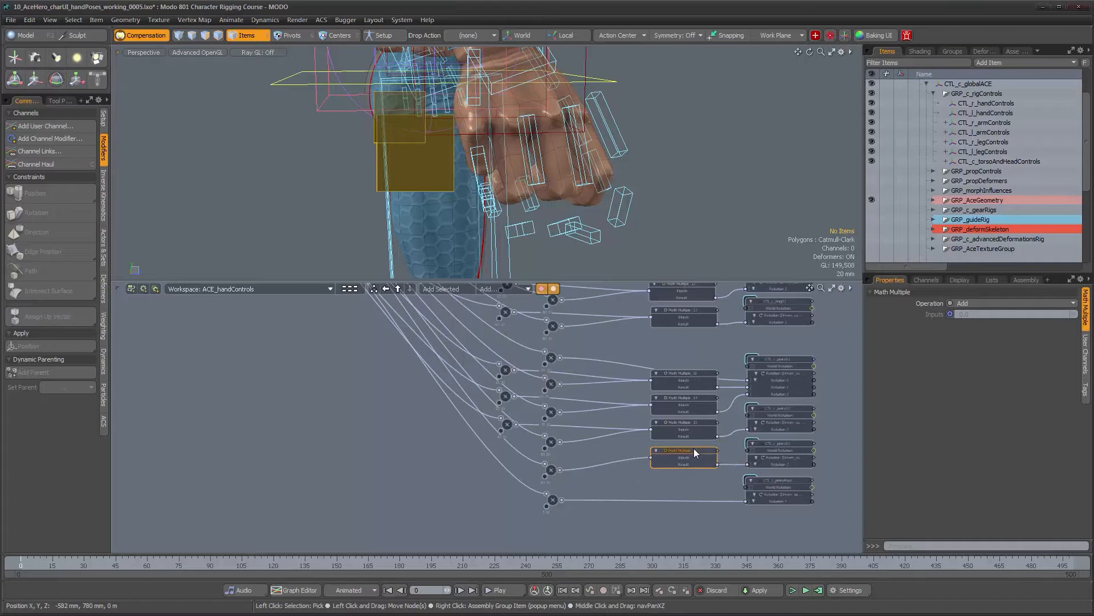
Link the Gun channel to CTL_r_pinky03's Math Multiple through a Basic Math Multiply modifier with Value B set to -40
right_click_drag(566, 430, 443, 366, "alt")
left_click_drag(442, 366, 504, 422, "alt")
right_click_drag(504, 422, 518, 399, "alt")
left_click_drag(450, 345, 671, 521, "alt")
left_click(637, 515)
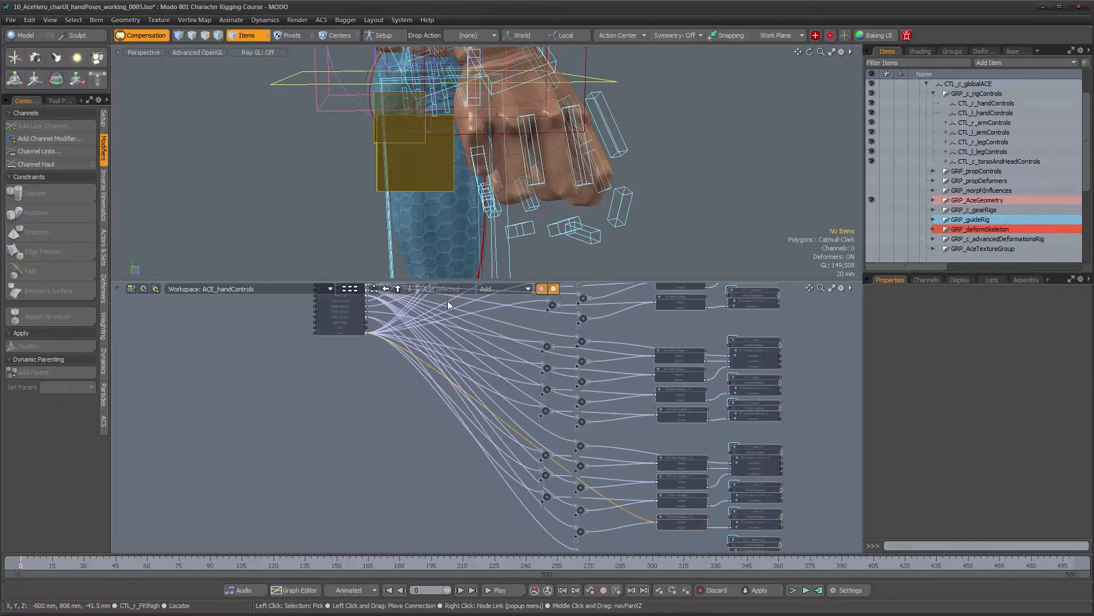
left_click(503, 289)
mouse_move(570, 287)
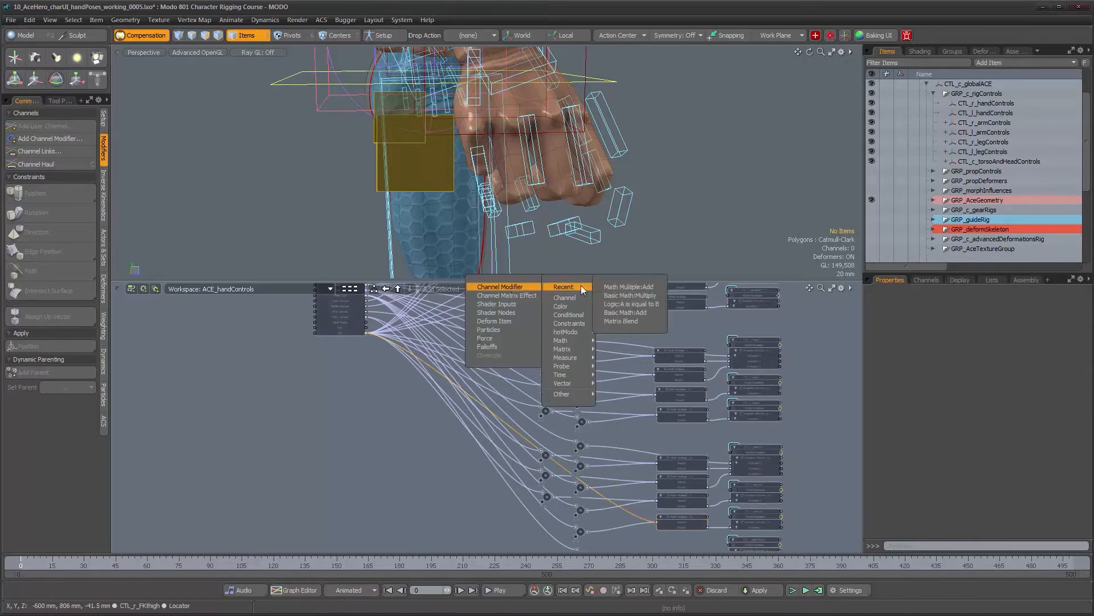
left_click(629, 295)
left_click_drag(485, 340, 533, 459)
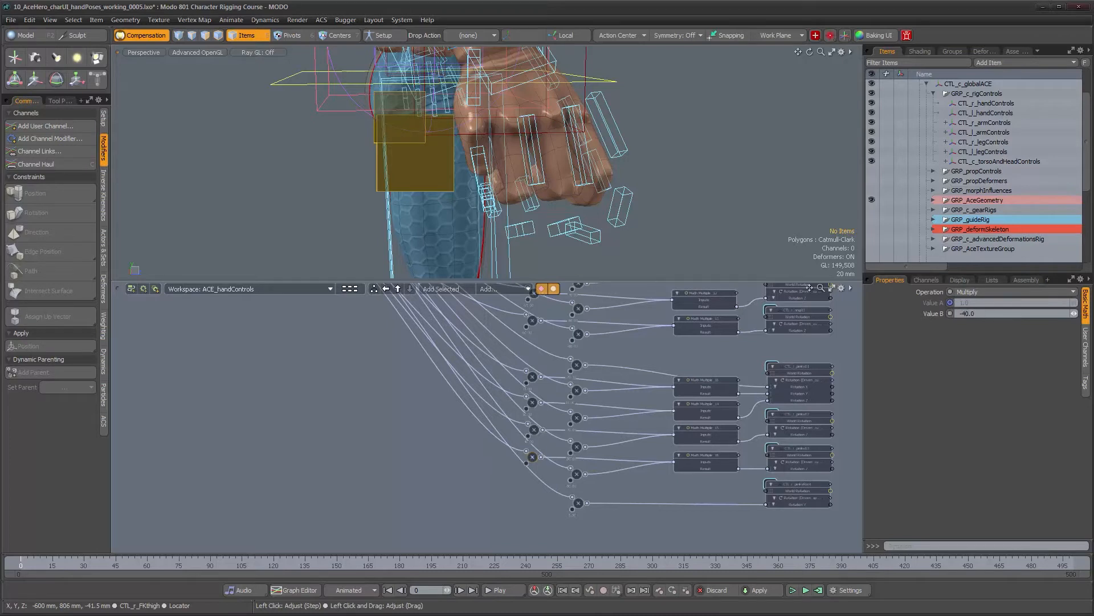
Locate the CTL_r_thumb01 node and insert a Math Multiple Add modifier into the link driving its Rotation Z, placed beside the node
left_click_drag(638, 188, 573, 165, "alt")
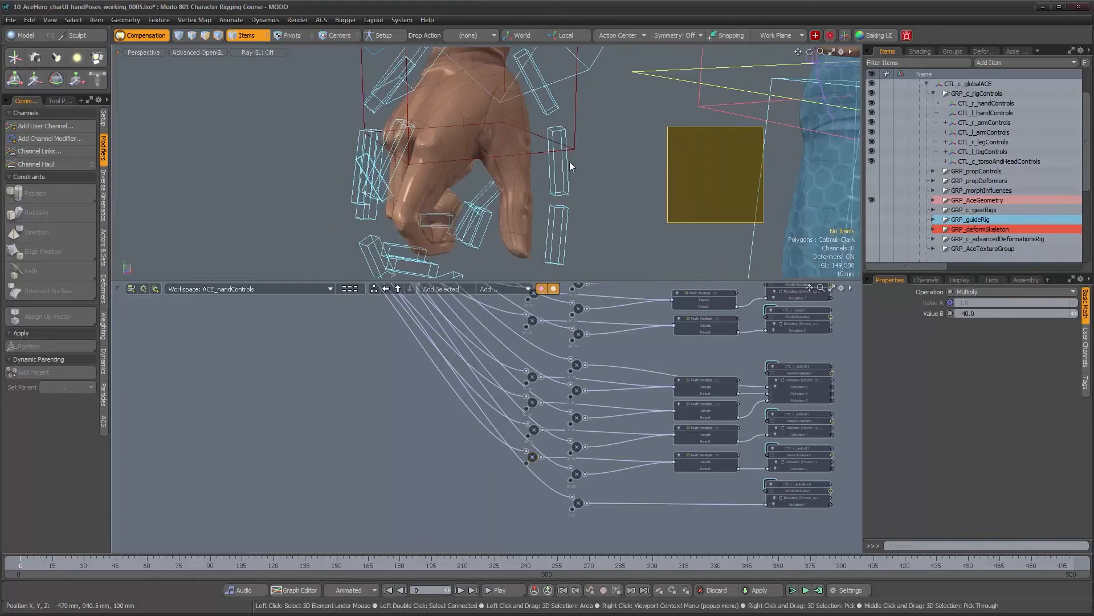
left_click(565, 166)
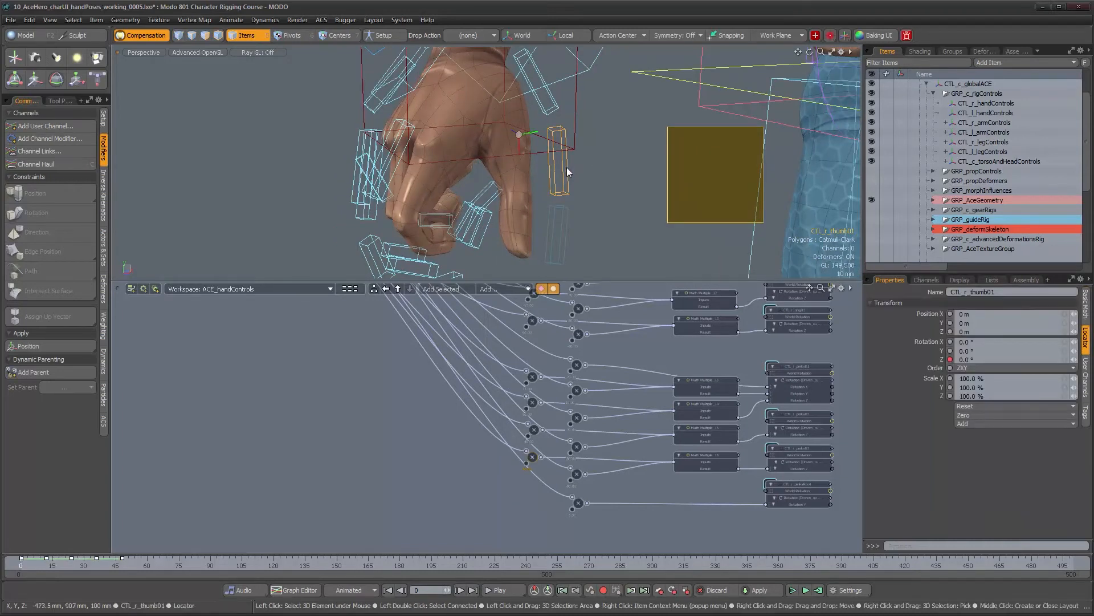
scroll(636, 327, "down", 2)
left_click_drag(604, 320, 564, 445, "alt")
scroll(613, 427, "up", 3)
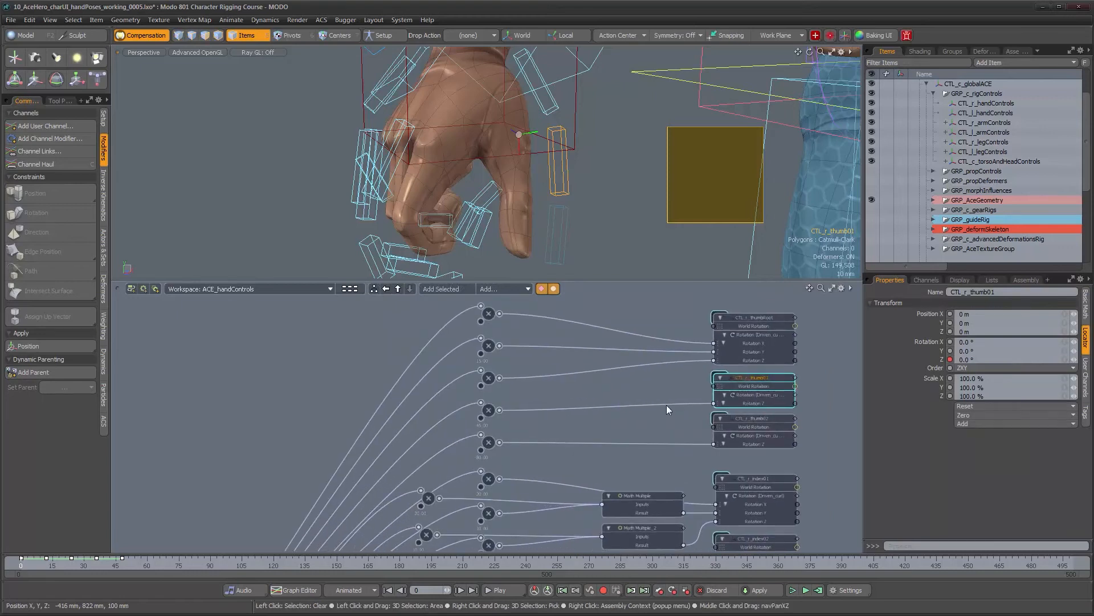
left_click(666, 404)
left_click(511, 291)
mouse_move(593, 289)
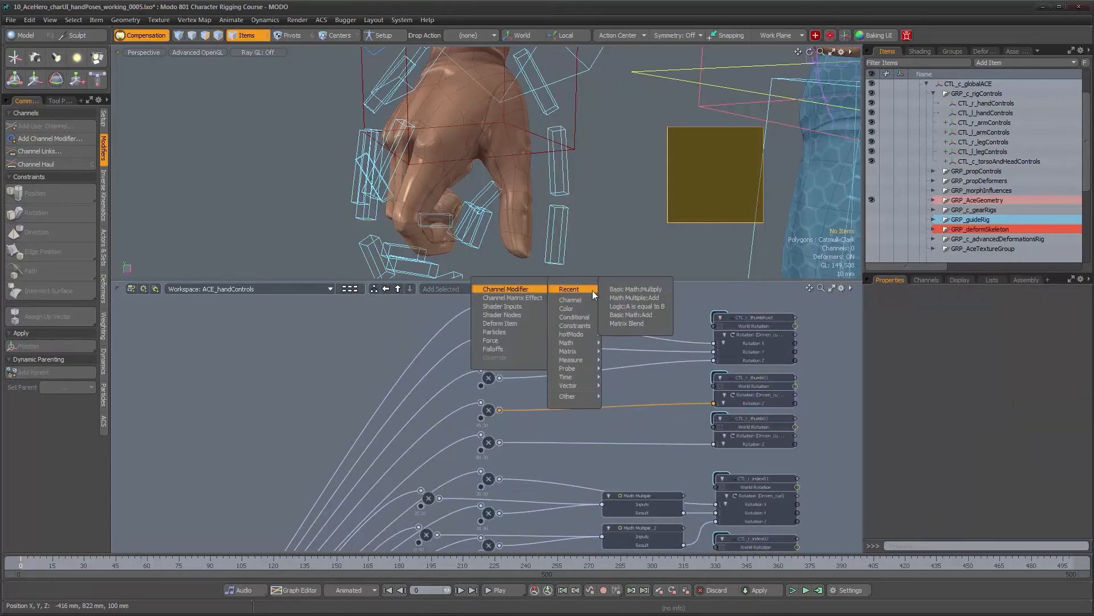
left_click(641, 292)
left_click_drag(633, 391, 661, 384)
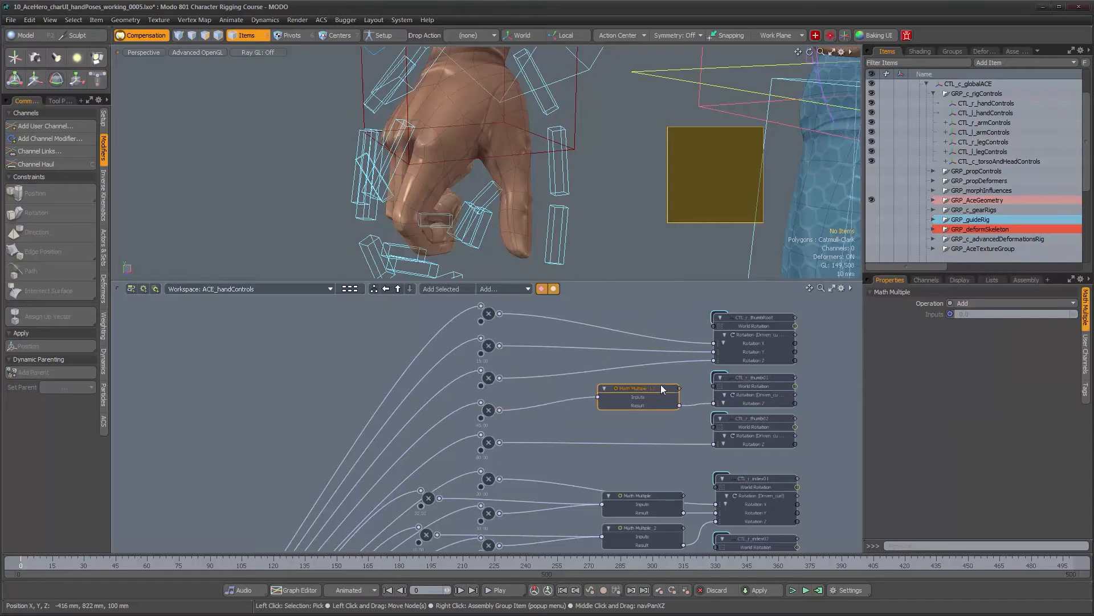
Connect the Gun channel of CTL_r_handControls to the Math Multiple modifier driving CTL_r_thumb01's Rotation Z
left_click_drag(572, 428, 475, 470, "ctrl+alt")
left_click_drag(476, 471, 563, 368, "alt")
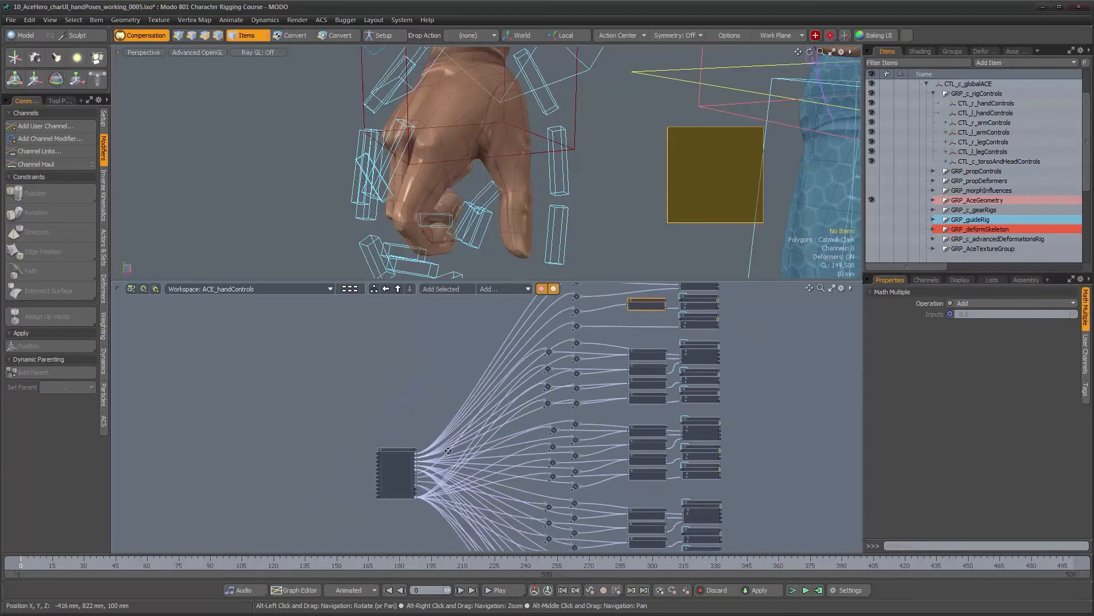
mouse_move(409, 498)
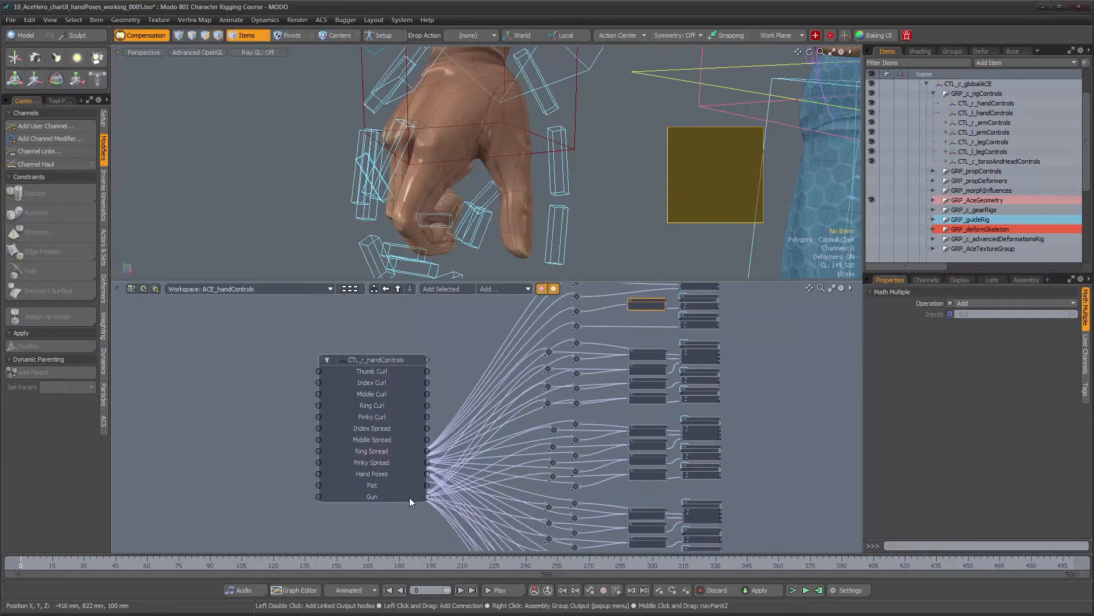
left_click_drag(427, 496, 646, 308)
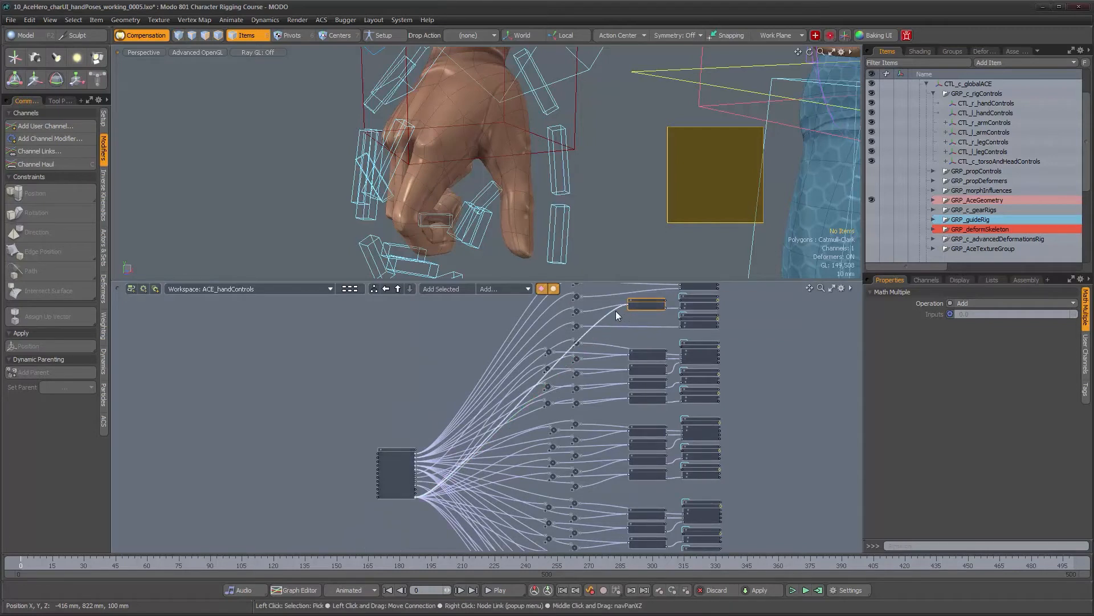
Insert a Basic Math Multiply modifier into the Gun link for thumb01, align it with the existing multipliers and set Value B to -15
left_click(600, 314)
left_click(505, 289)
mouse_move(568, 290)
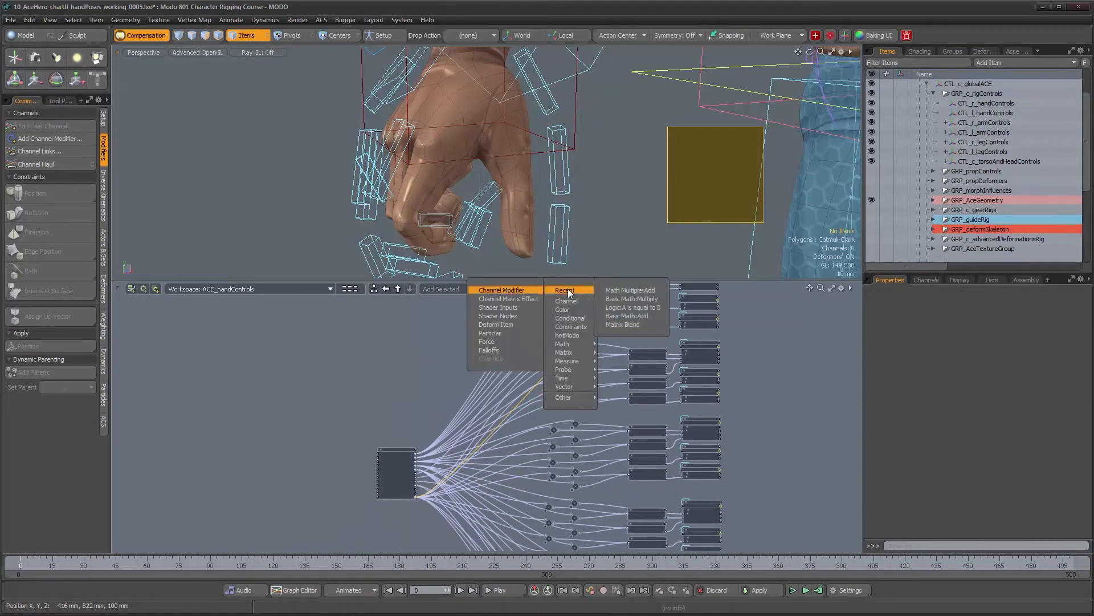
left_click(635, 290)
left_click_drag(527, 354, 553, 389)
scroll(561, 390, "up", 3)
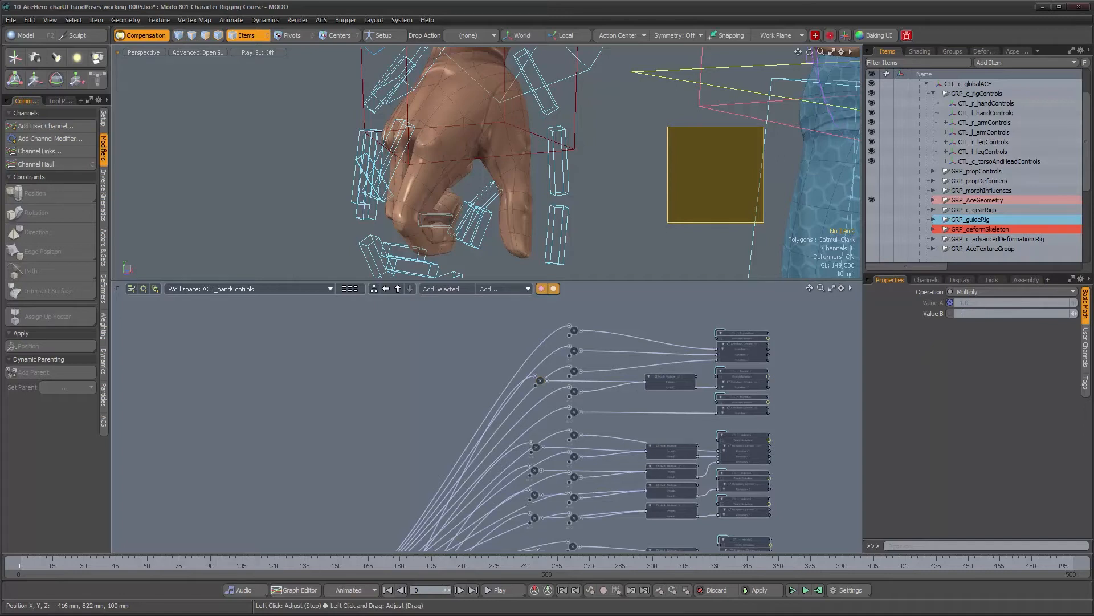
left_click_drag(1073, 314, 1054, 314)
left_click_drag(518, 147, 416, 129, "alt")
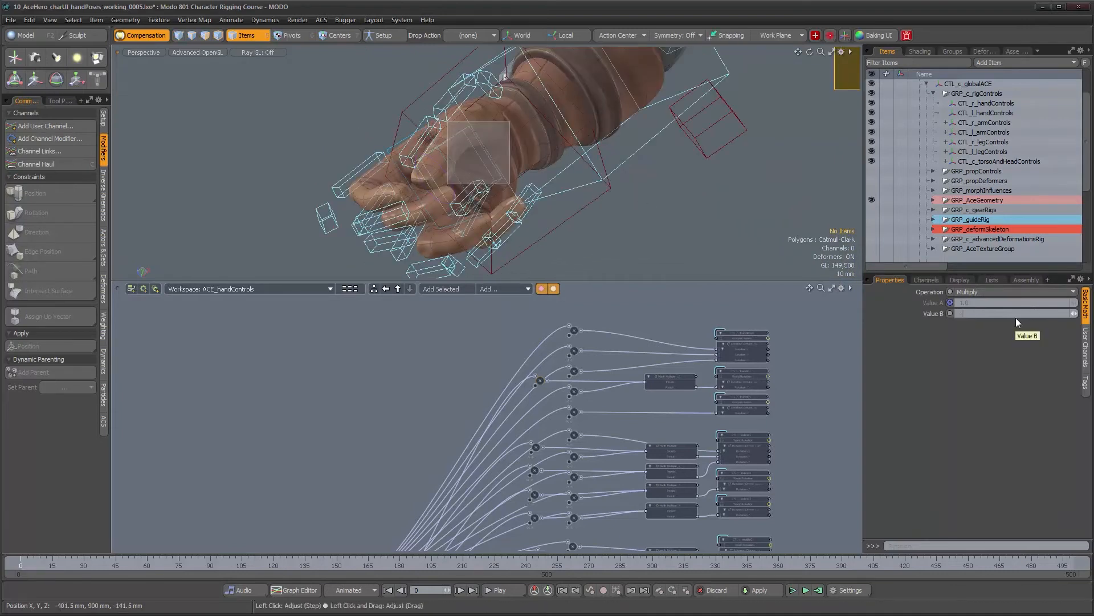
left_click_drag(547, 166, 545, 217, "alt")
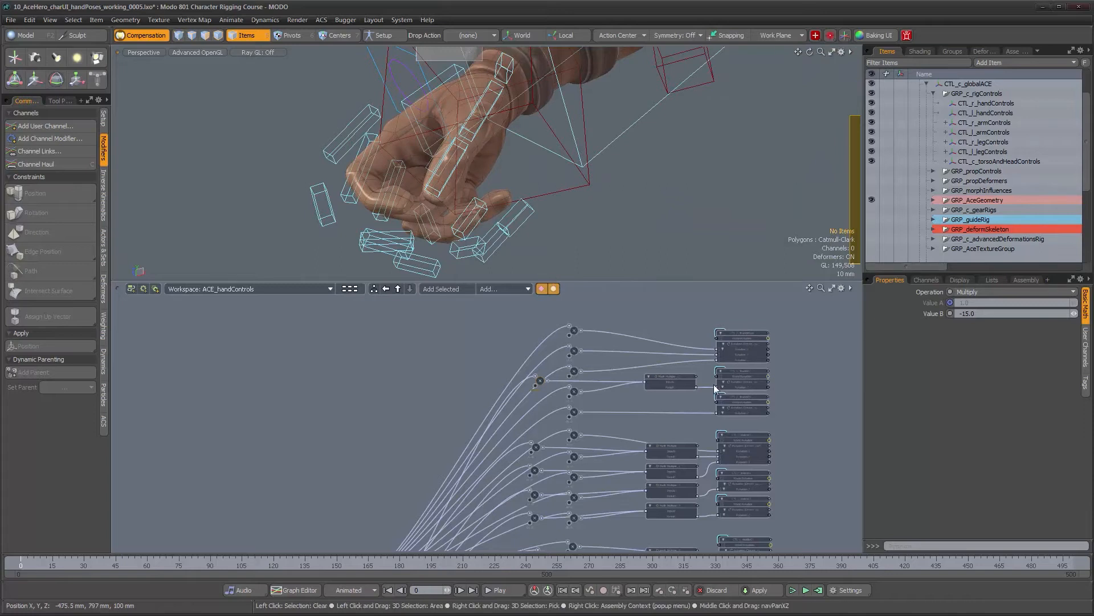
Insert a Math Multiple Add modifier into the link driving CTL_r_thumb02's Rotation Z and align it beneath the thumb01 one
left_click(739, 396)
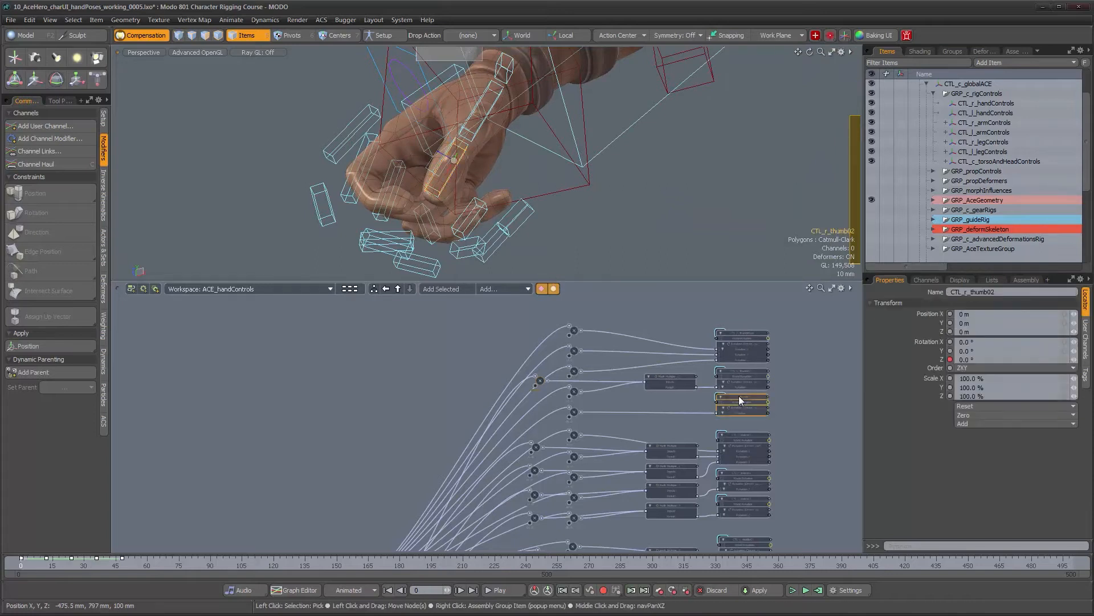
left_click(682, 412)
left_click(504, 289)
mouse_move(502, 286)
mouse_move(567, 286)
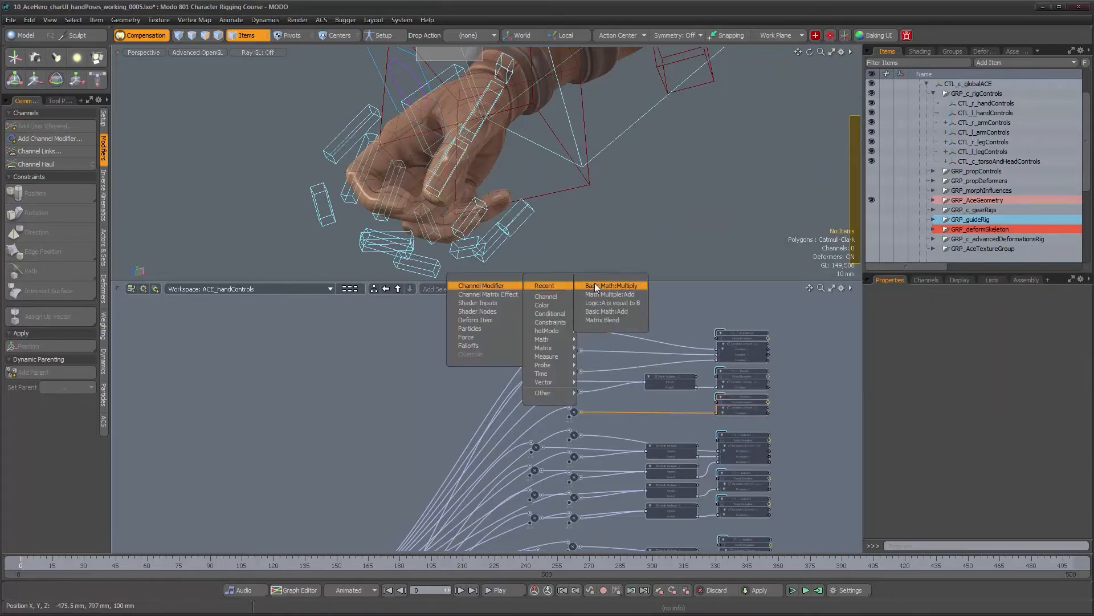
left_click(624, 296)
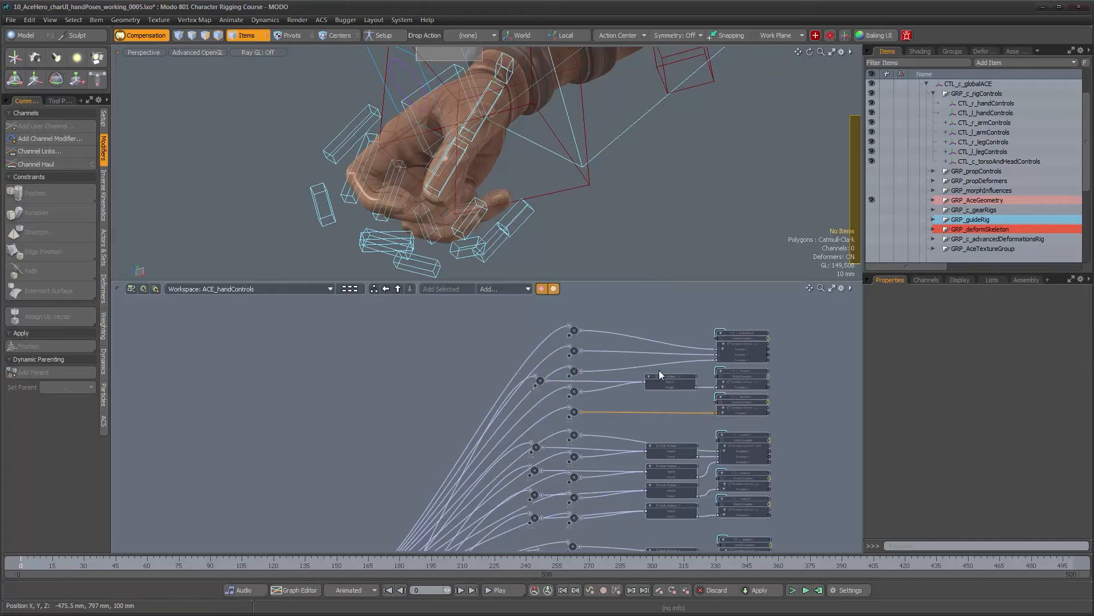
scroll(684, 399, "up", 2)
left_click_drag(698, 411, 709, 407)
Connect the Gun channel of CTL_r_handControls to the Math Multiple modifier driving CTL_r_thumb02's Rotation Z
scroll(544, 358, "down", 2)
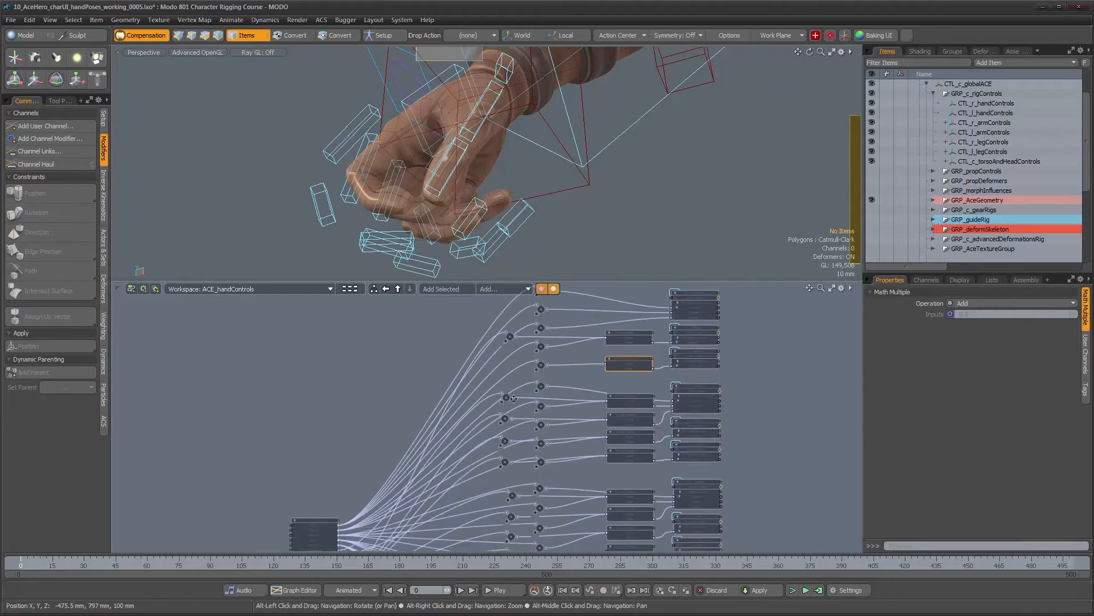
scroll(471, 436, "down", 1)
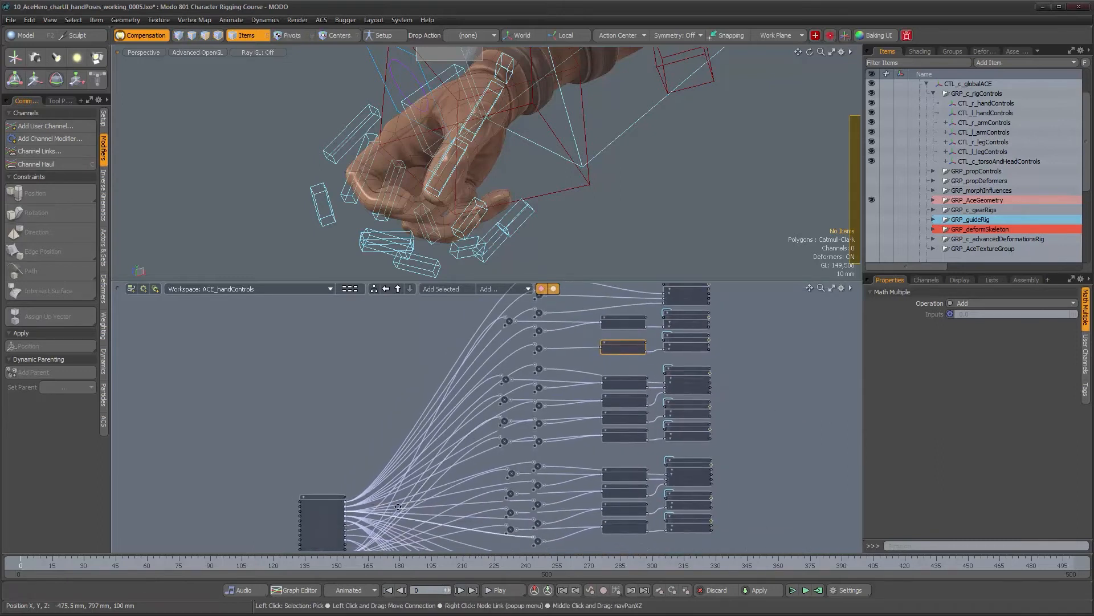
left_click_drag(439, 490, 440, 466, "alt")
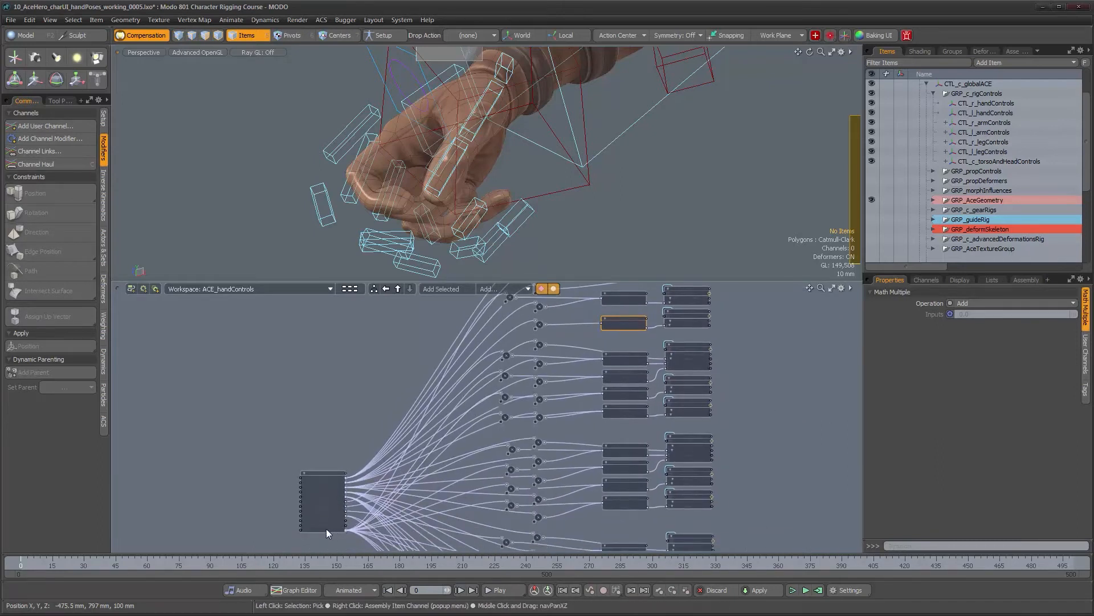
mouse_move(326, 529)
left_click_drag(372, 535, 619, 324)
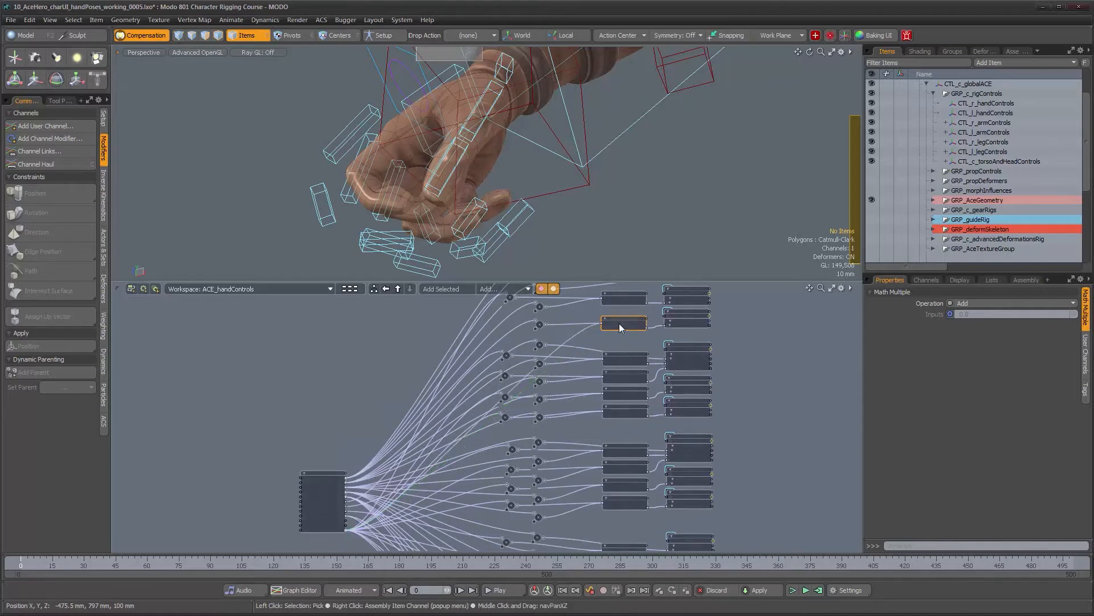
Insert a Basic Math Multiply modifier into the Gun link for thumb02, place it below the thumb01 multiplier and set Value B to -25
left_click(578, 334)
left_click(524, 289)
mouse_move(572, 291)
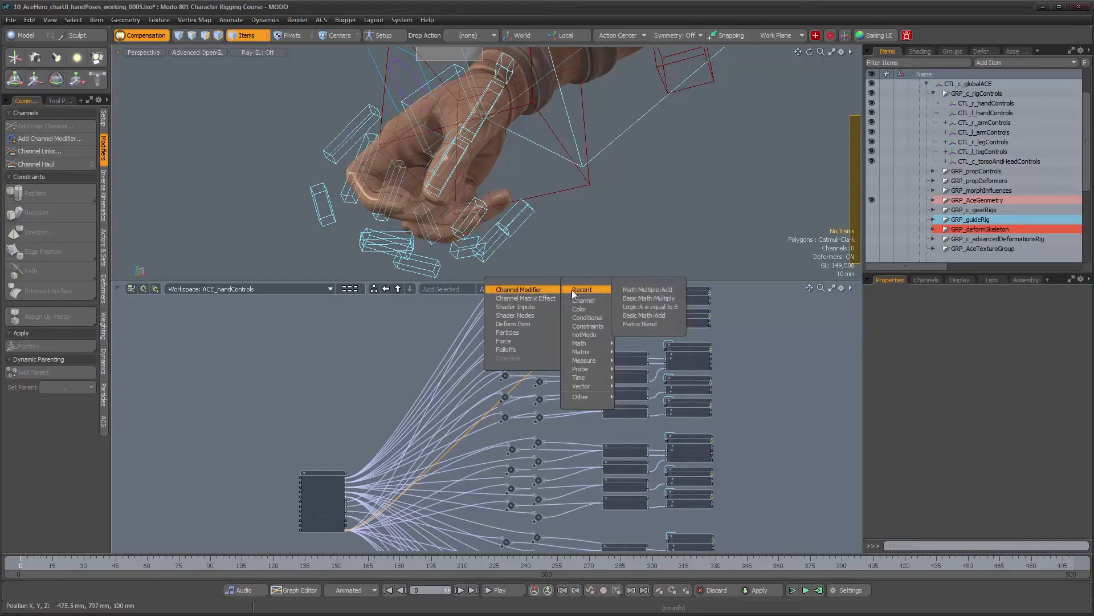
left_click(637, 298)
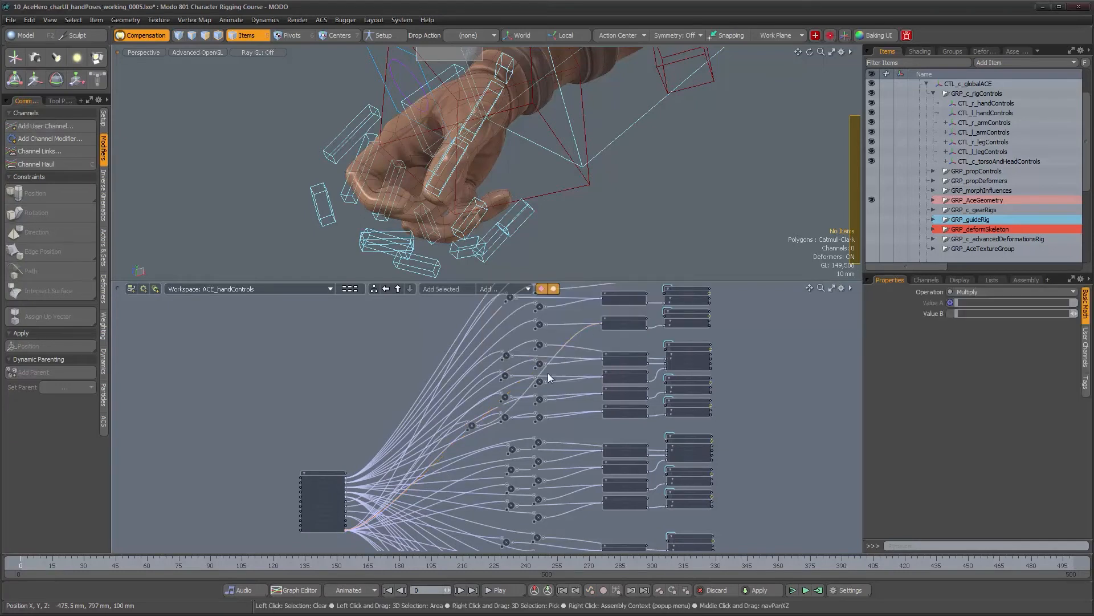
left_click_drag(472, 423, 510, 319)
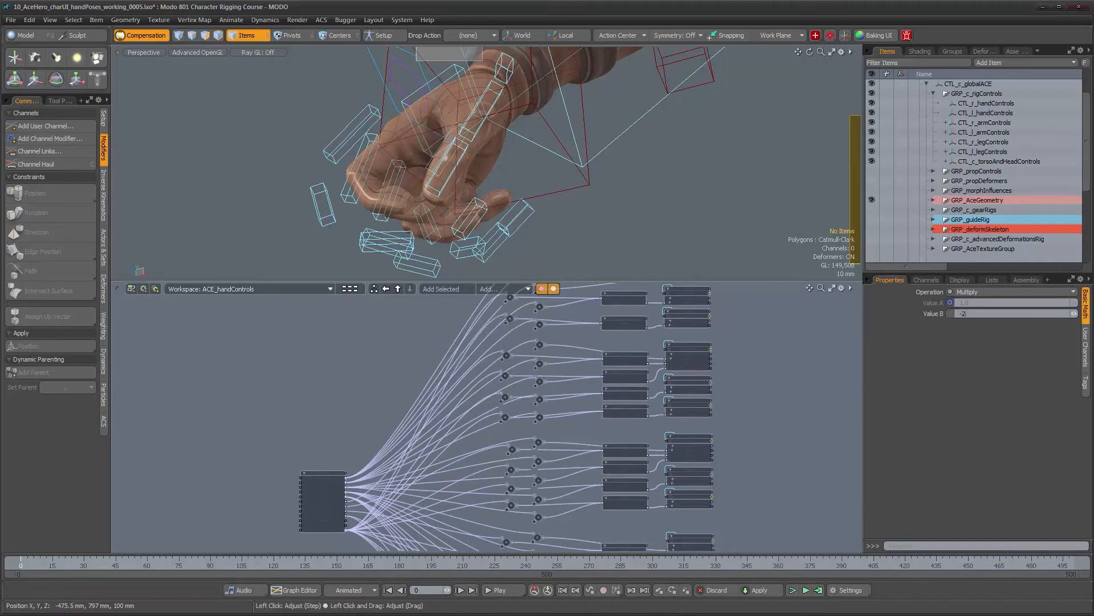
Test the hand pose by varying the Gun channel of CTL_r_handControls and returning it to 100%
left_click_drag(446, 165, 470, 161, "alt")
right_click_drag(471, 161, 479, 163, "alt")
left_click_drag(479, 164, 502, 196, "alt")
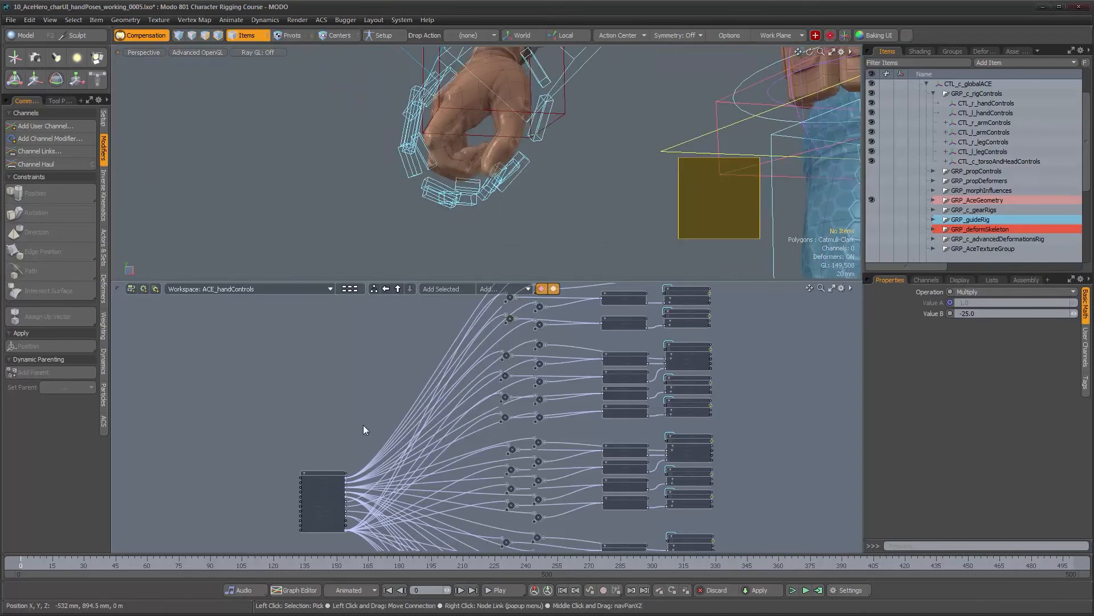
left_click(316, 473)
left_click(1086, 339)
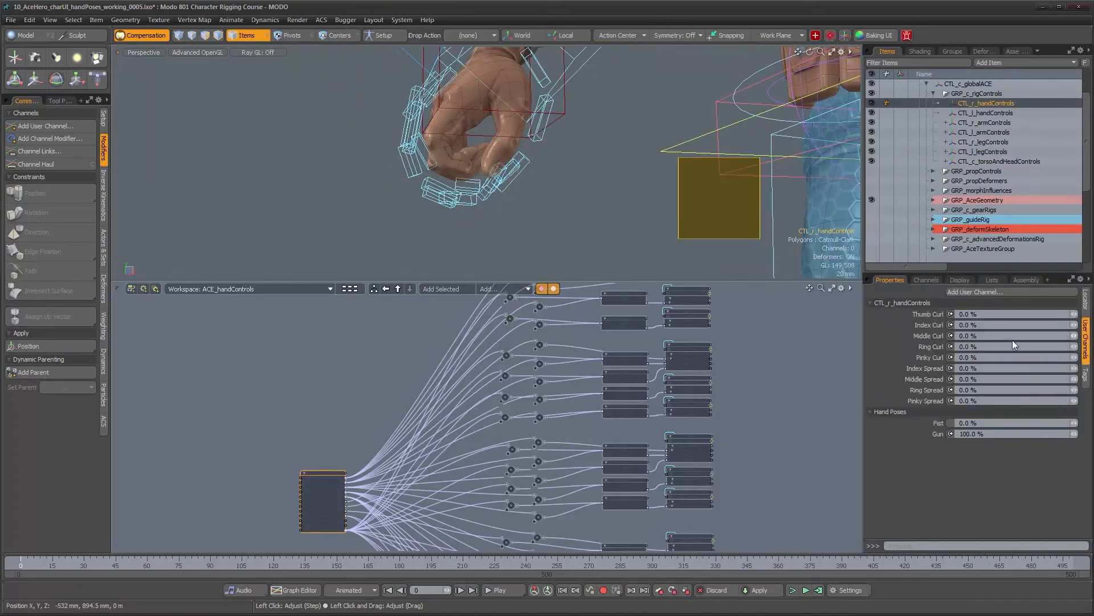
left_click(1072, 433)
mouse_move(1074, 433)
left_mouse_down()
mouse_move(1045, 434)
mouse_move(1089, 433)
left_mouse_up()
left_click_drag(1074, 433, 1047, 434)
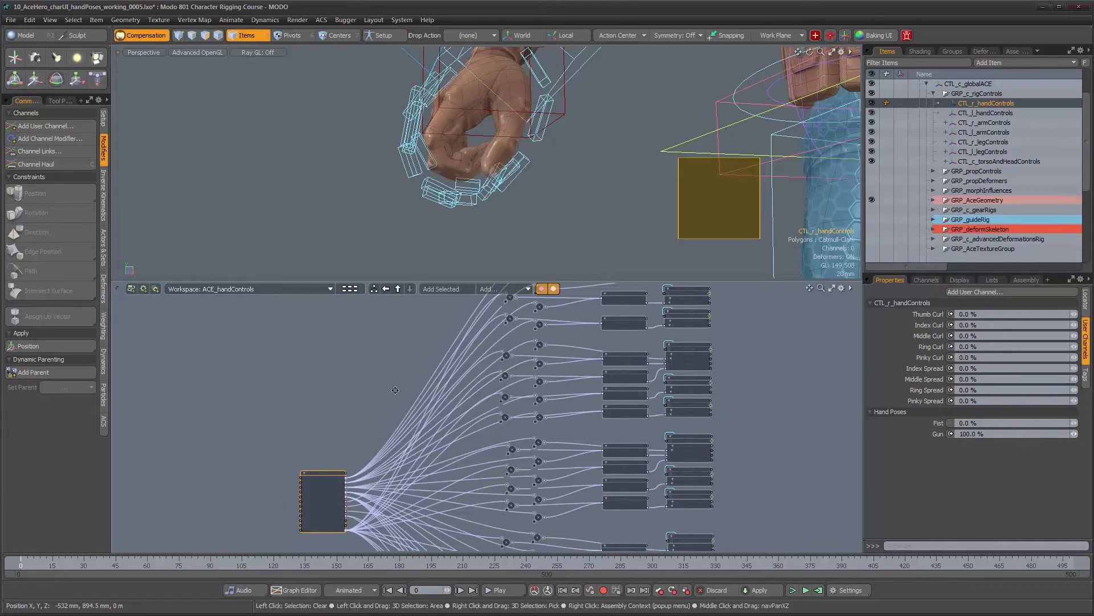
Review the node network running from CTL_r_handControls through the math modifiers to the right hand's finger controls
right_click_drag(394, 388, 363, 418, "alt")
left_click_drag(363, 418, 357, 445, "alt")
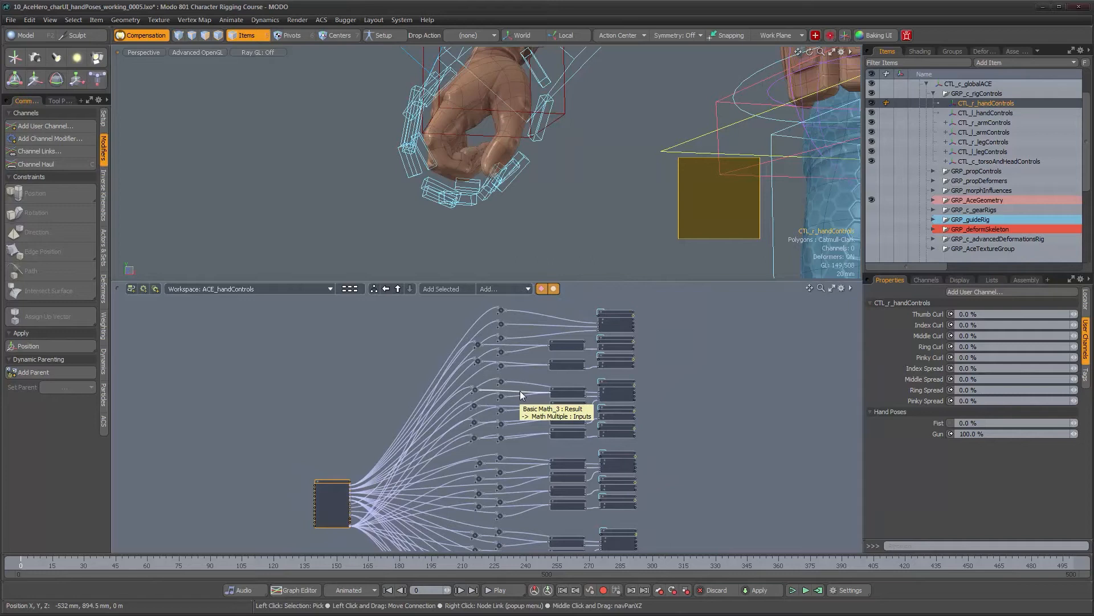
left_click_drag(462, 507, 477, 463, "alt")
left_click_drag(469, 326, 469, 383, "alt")
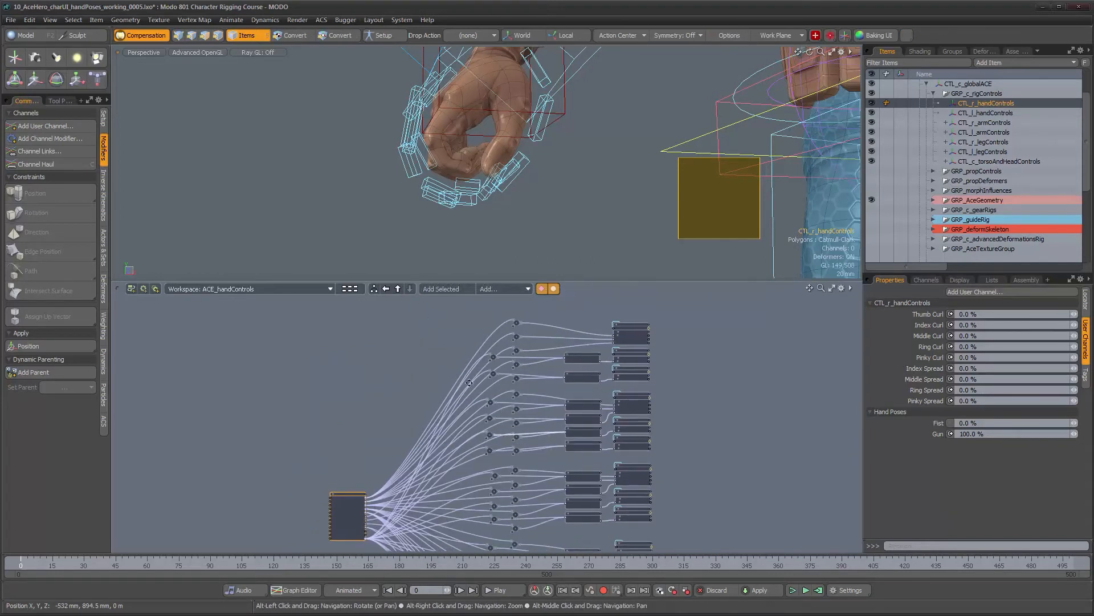
left_click_drag(556, 447, 533, 420, "alt")
left_click_drag(533, 420, 579, 312, "ctrl+alt")
left_click_drag(594, 398, 586, 491, "alt")
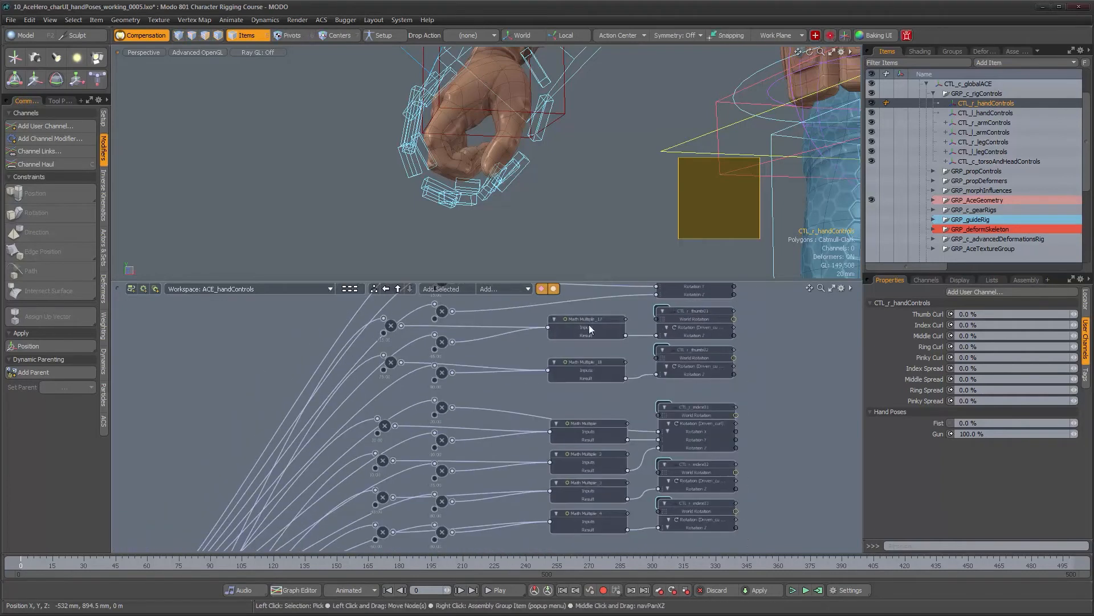
left_click_drag(598, 363, 551, 393, "ctrl+alt")
left_click_drag(649, 479, 654, 421, "alt")
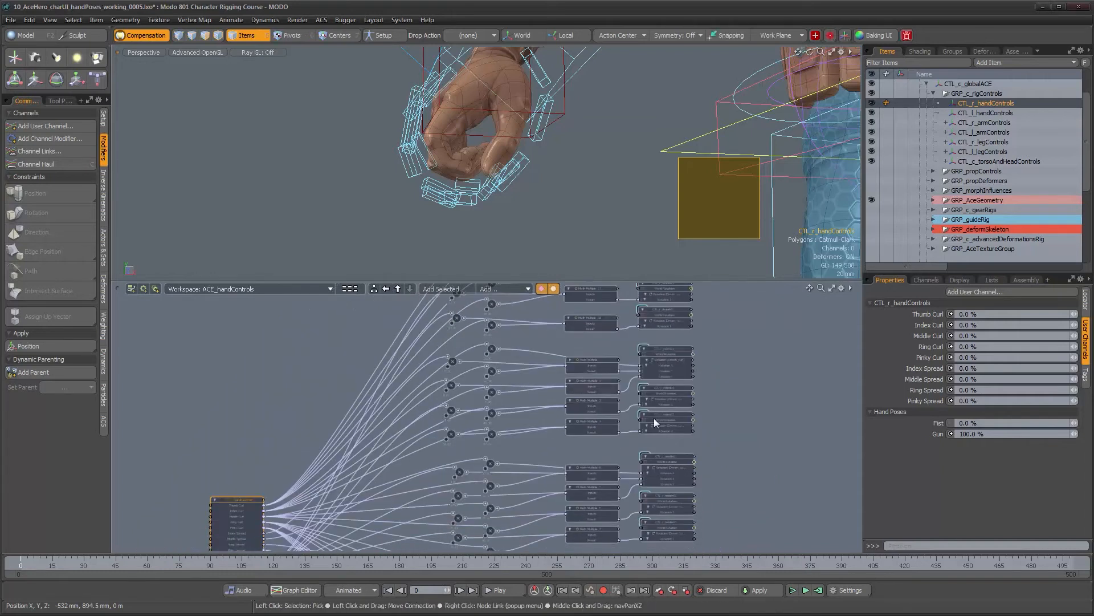
left_click_drag(720, 403, 720, 319, "alt")
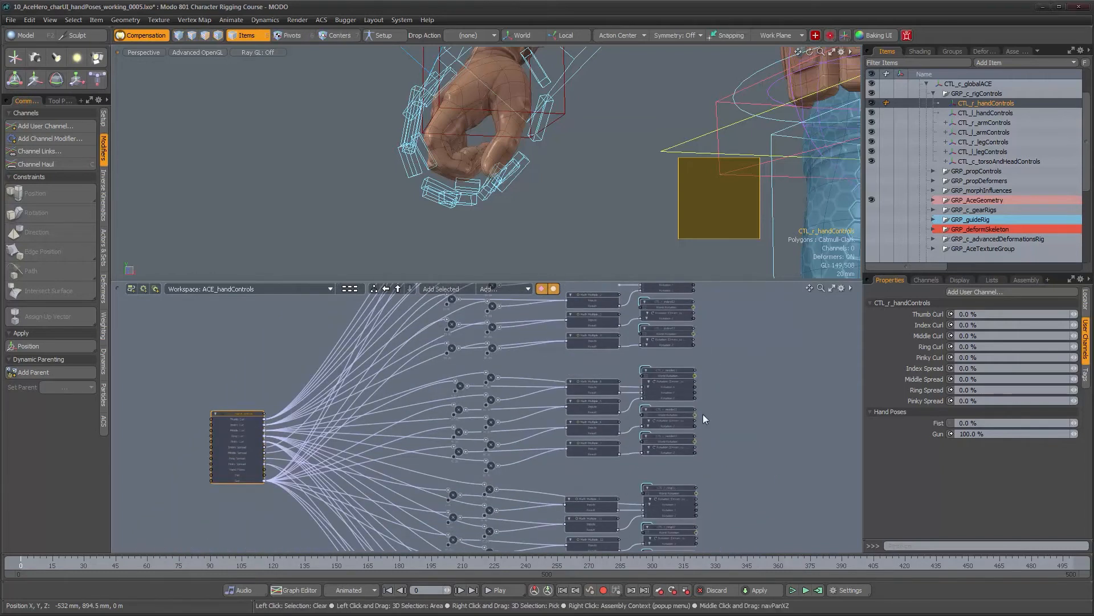
mouse_move(575, 385)
left_mouse_down("ctrl+alt")
mouse_move(562, 385)
mouse_move(573, 388)
left_mouse_up("ctrl+alt")
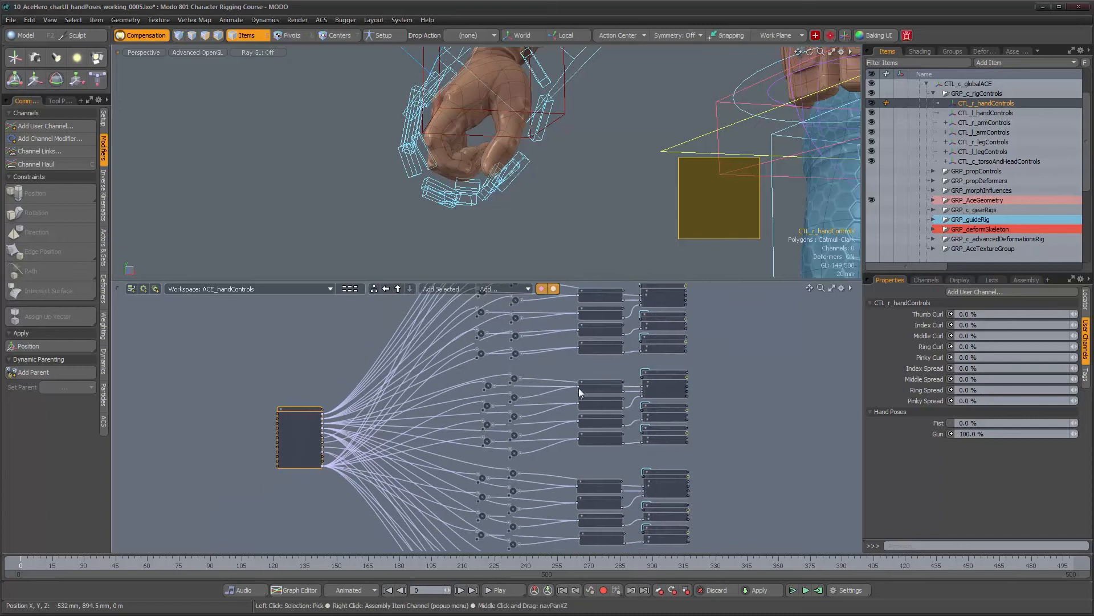
mouse_move(580, 392)
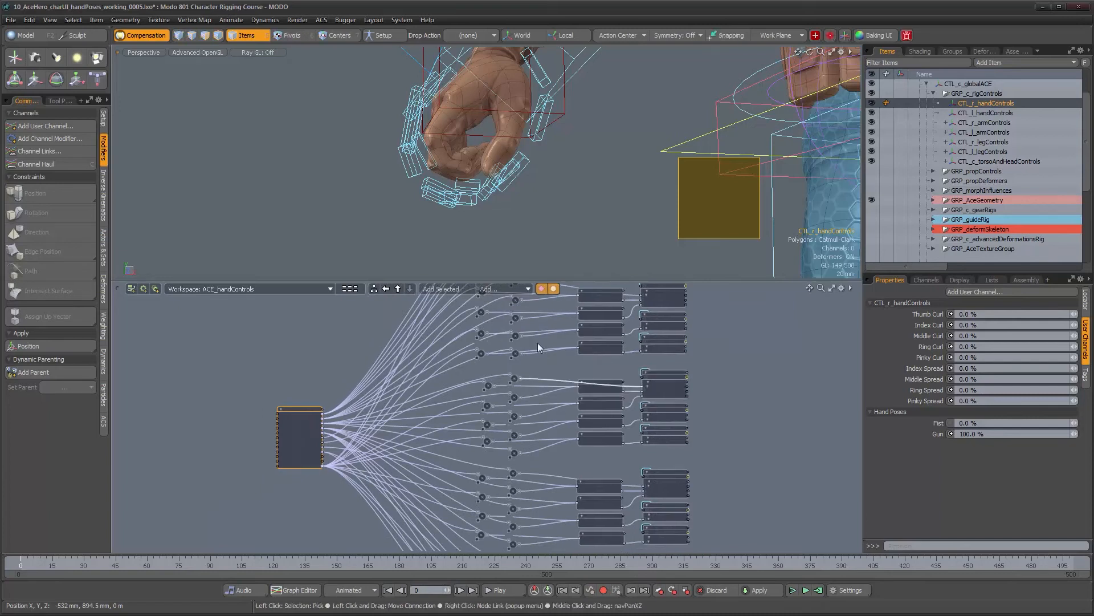
Examine the right hand's Gun pose from several angles and bring up the actor, pose and channel set tools
left_click_drag(556, 187, 552, 205, "alt")
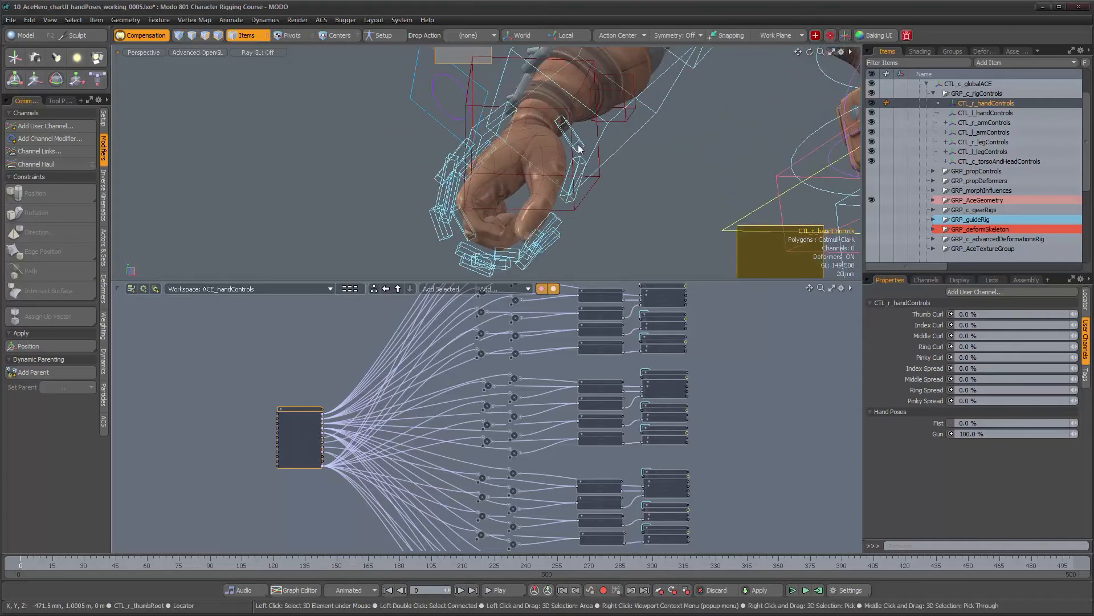
left_click_drag(557, 227, 476, 158, "alt")
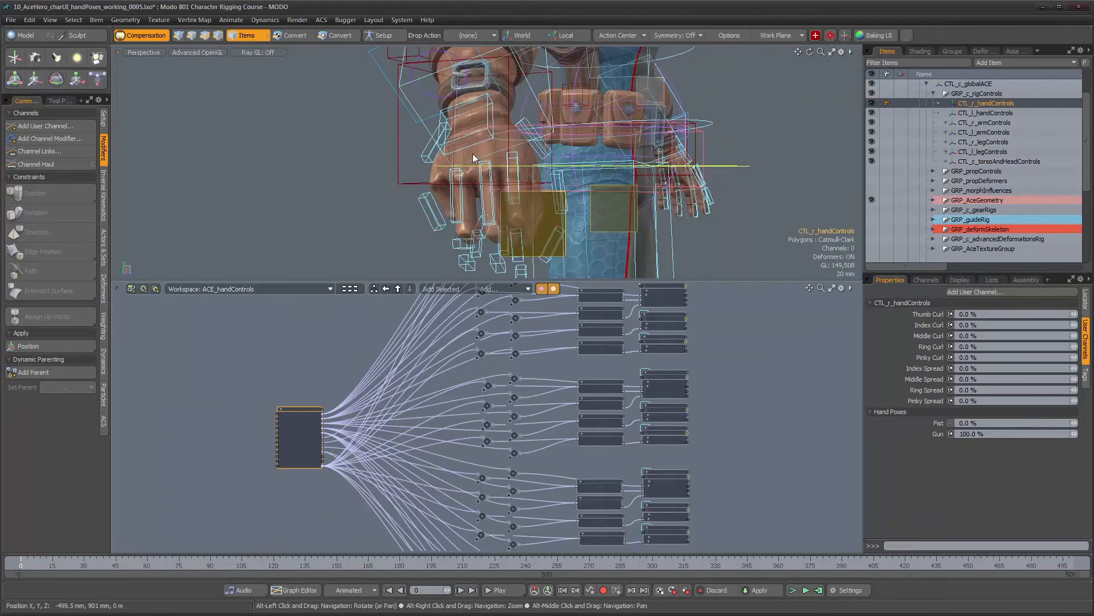
left_click_drag(455, 216, 414, 198, "alt")
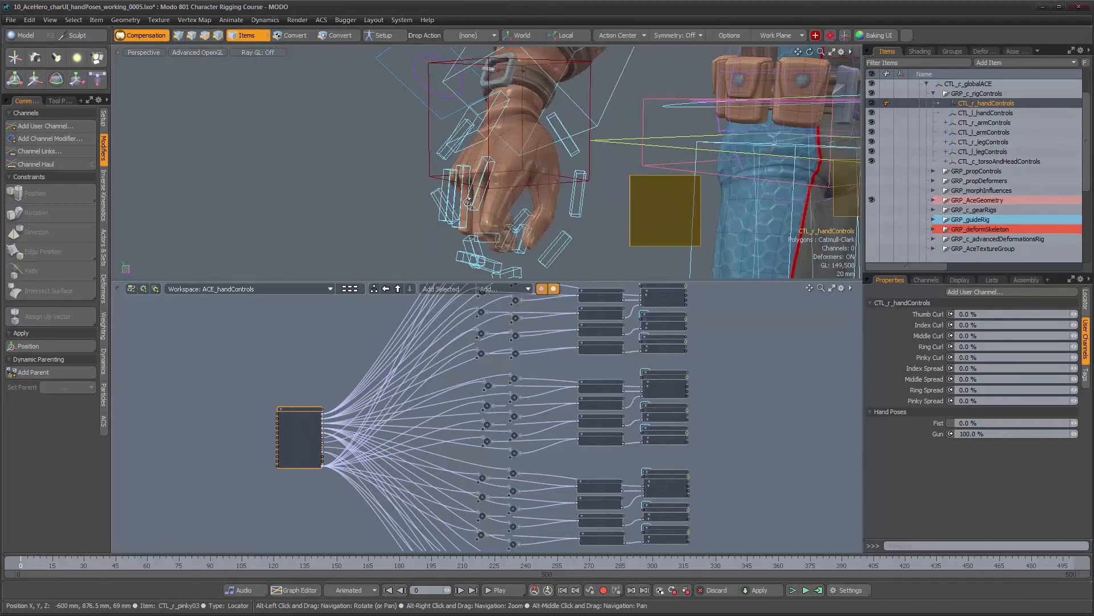
mouse_move(527, 186)
left_mouse_down("alt")
mouse_move(533, 197)
mouse_move(529, 173)
left_mouse_up("alt")
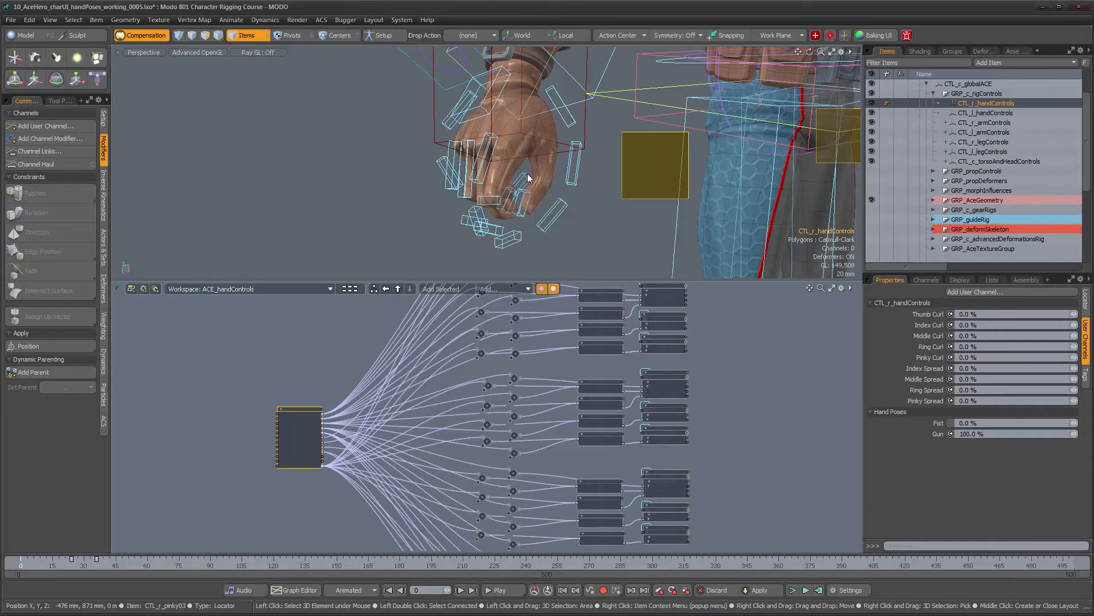
left_click(103, 246)
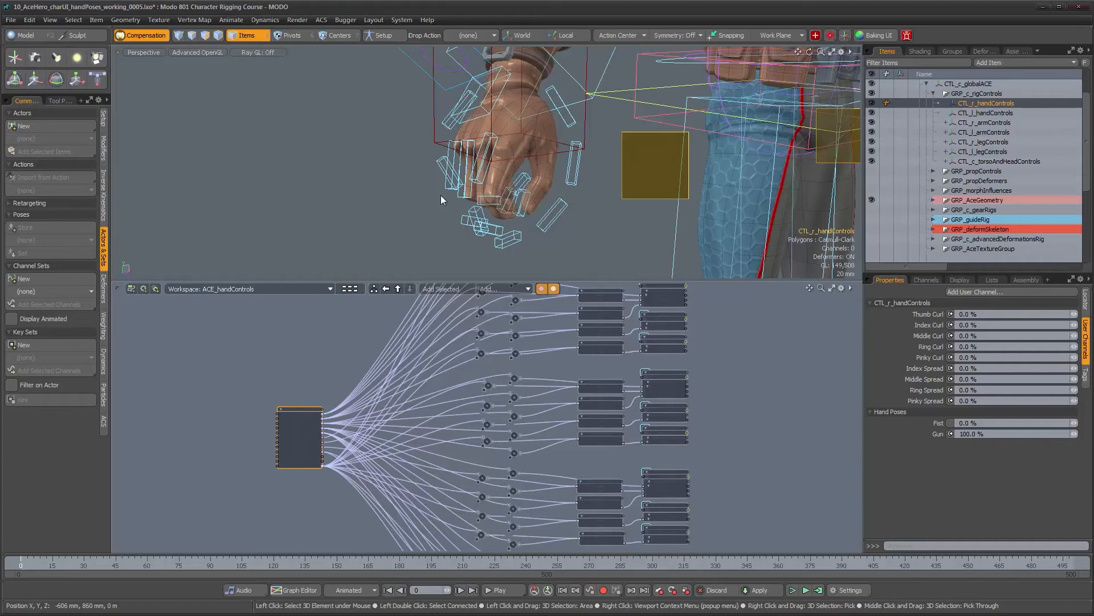
right_click_drag(440, 194, 439, 210, "alt")
middle_click_drag(568, 122, 497, 170, "alt")
left_click_drag(498, 171, 428, 216, "alt")
middle_click_drag(429, 216, 351, 217, "alt")
right_click_drag(421, 223, 433, 225, "alt")
middle_click_drag(433, 224, 455, 187, "alt")
left_click_drag(455, 187, 388, 194, "alt")
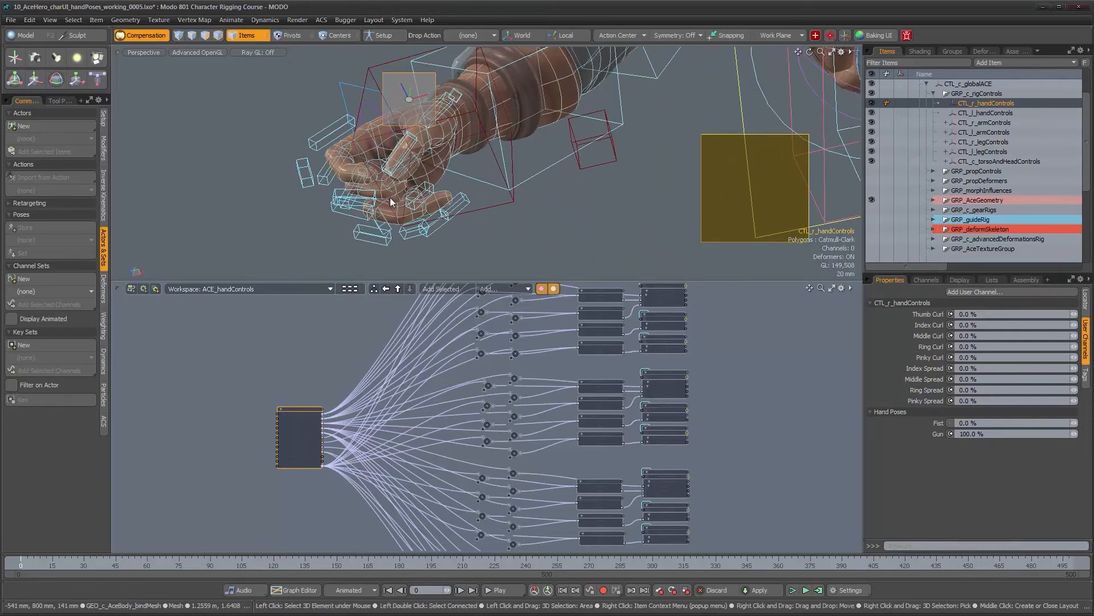
mouse_move(609, 439)
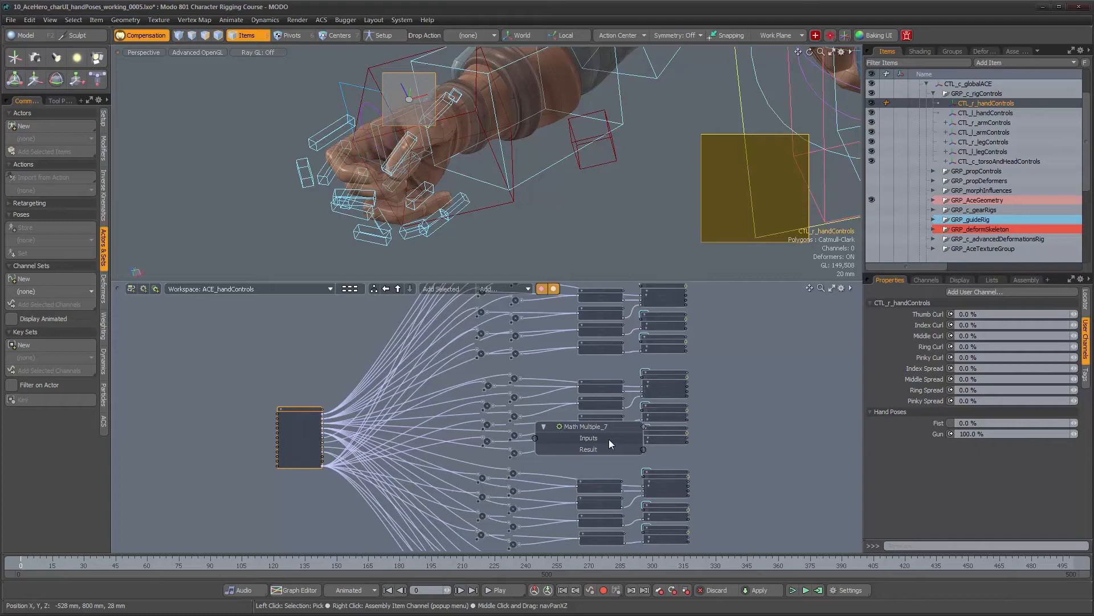
left_click_drag(165, 302, 197, 297, "ctrl+alt")
left_click_drag(180, 295, 220, 324, "alt")
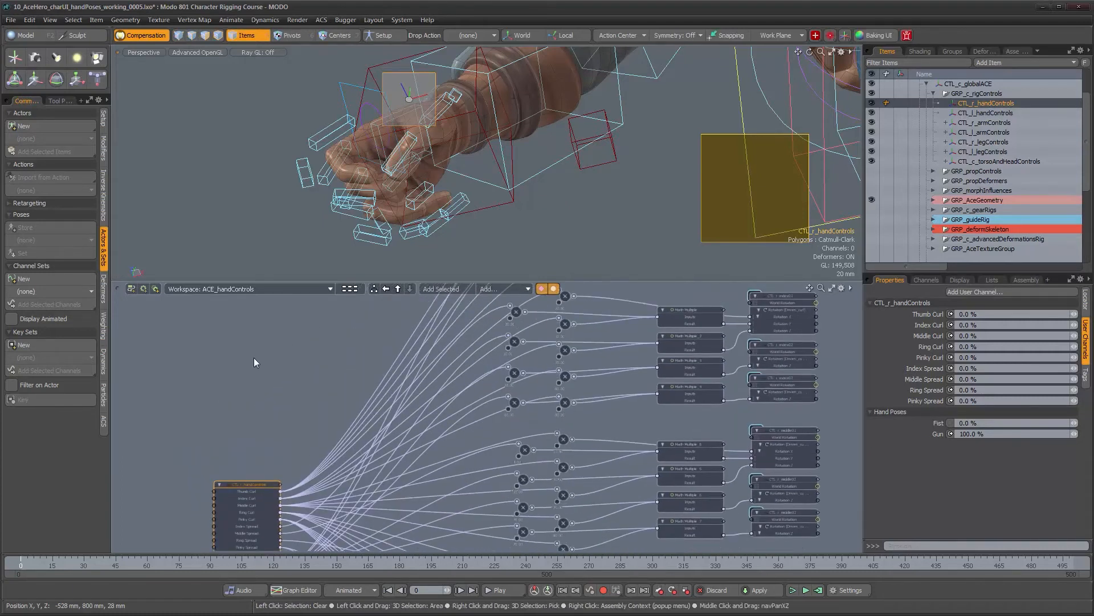
Review the node network from CTL_r_handControls through the math modifiers to the right thumb and finger controls
left_click_drag(517, 353, 511, 425, "alt")
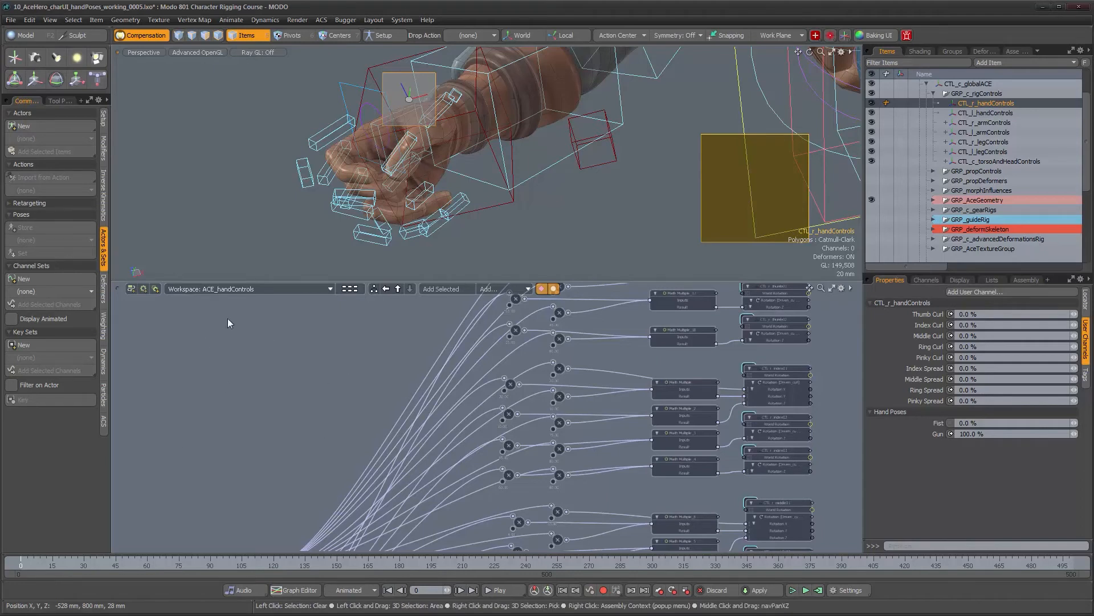
left_click_drag(455, 174, 486, 202, "alt")
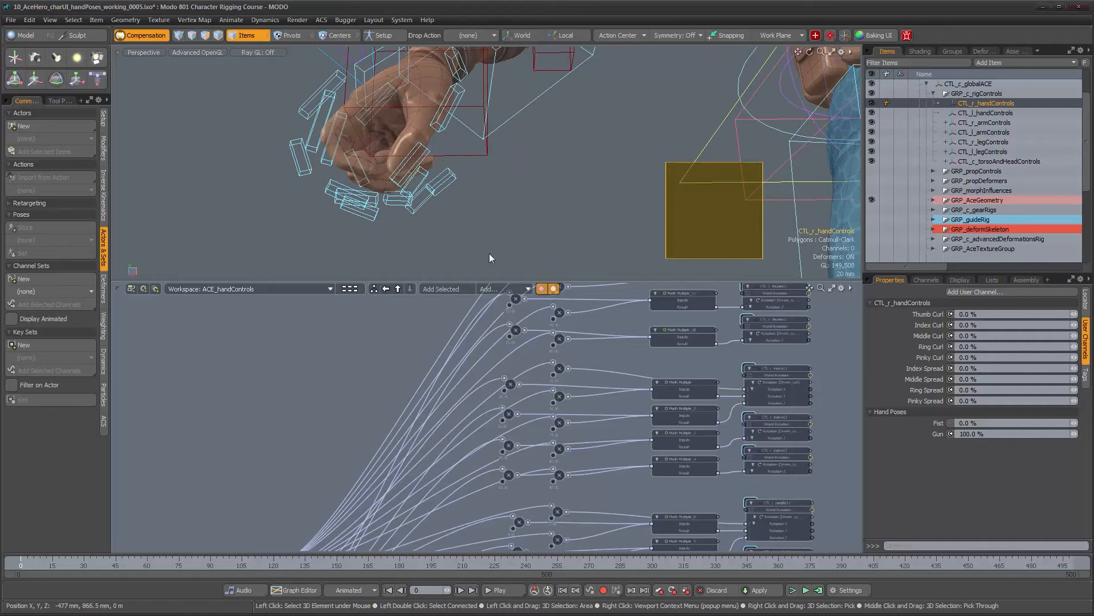
left_click_drag(631, 396, 553, 420, "ctrl+alt")
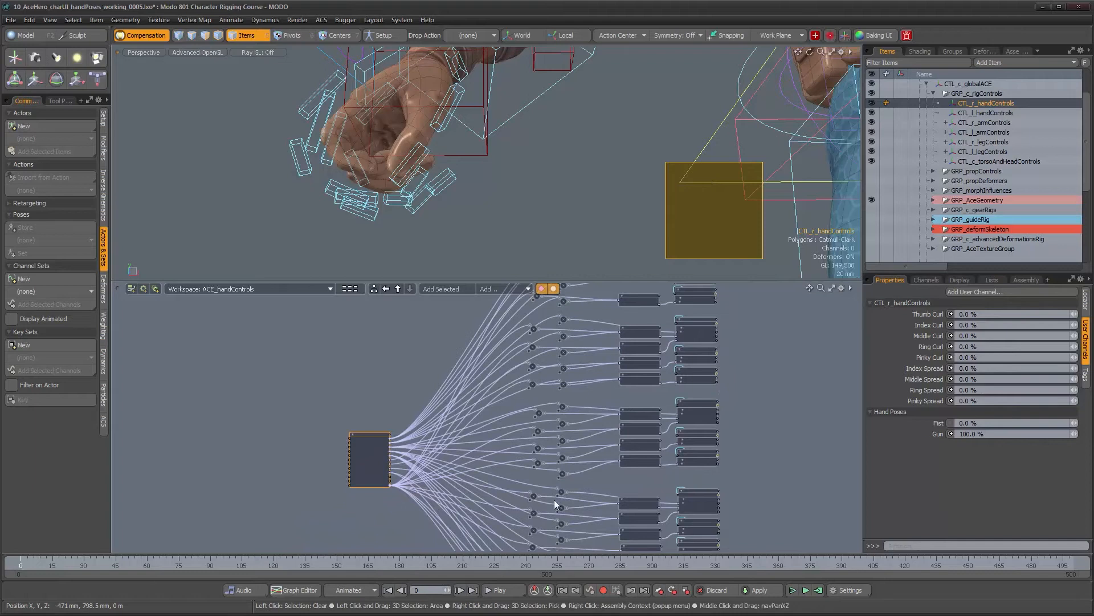
left_click_drag(557, 423, 486, 391, "alt")
left_click_drag(521, 235, 546, 247, "alt")
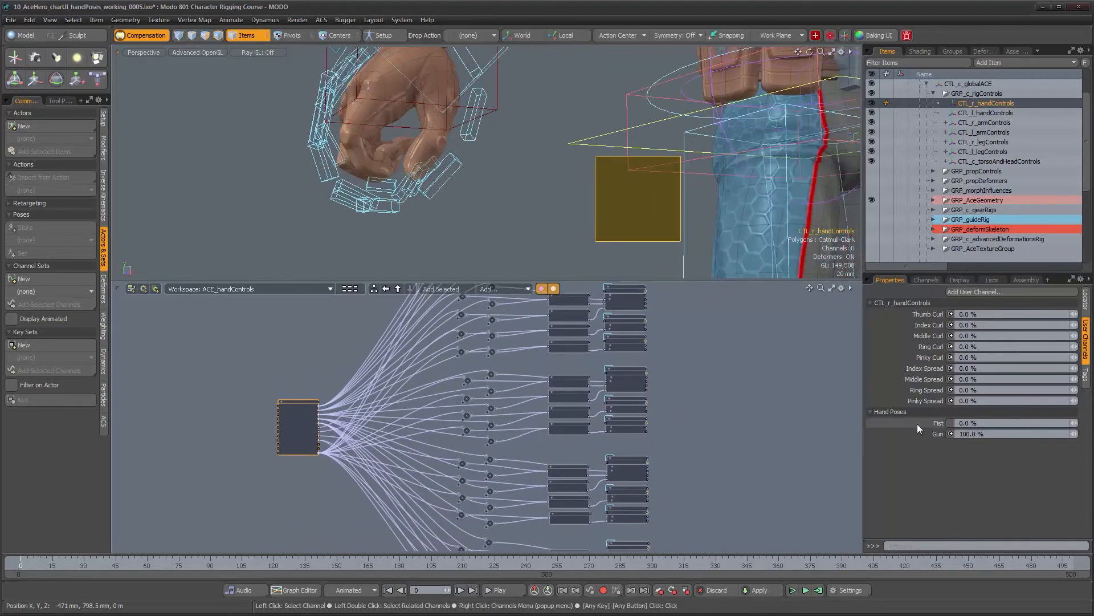
left_click_drag(365, 436, 384, 470, "alt")
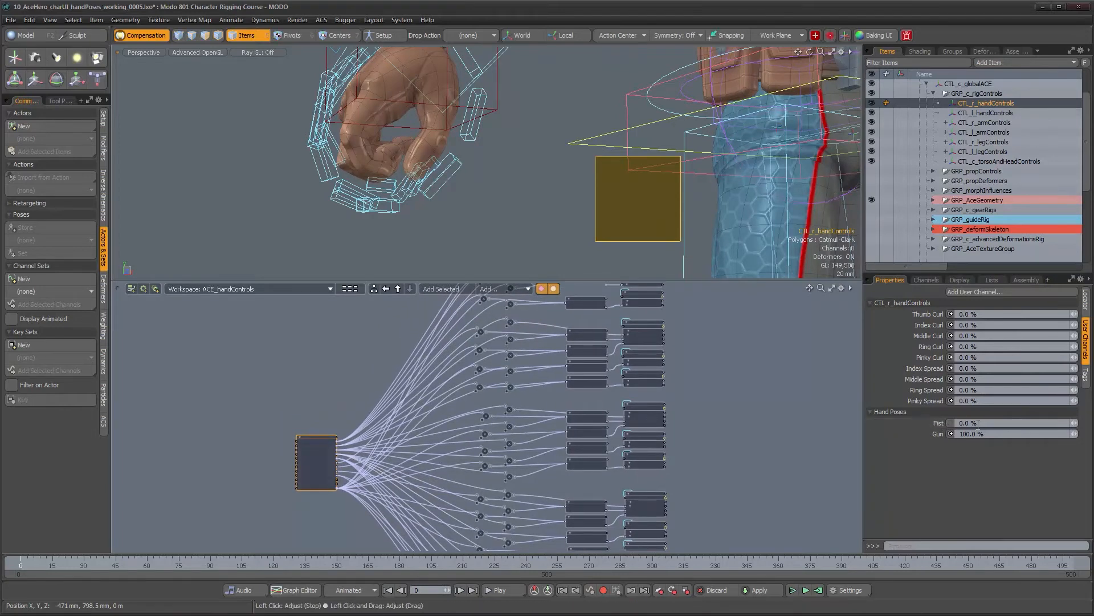
mouse_move(421, 398)
left_mouse_down("alt")
mouse_move(410, 444)
mouse_move(422, 408)
mouse_move(419, 419)
left_mouse_up("alt")
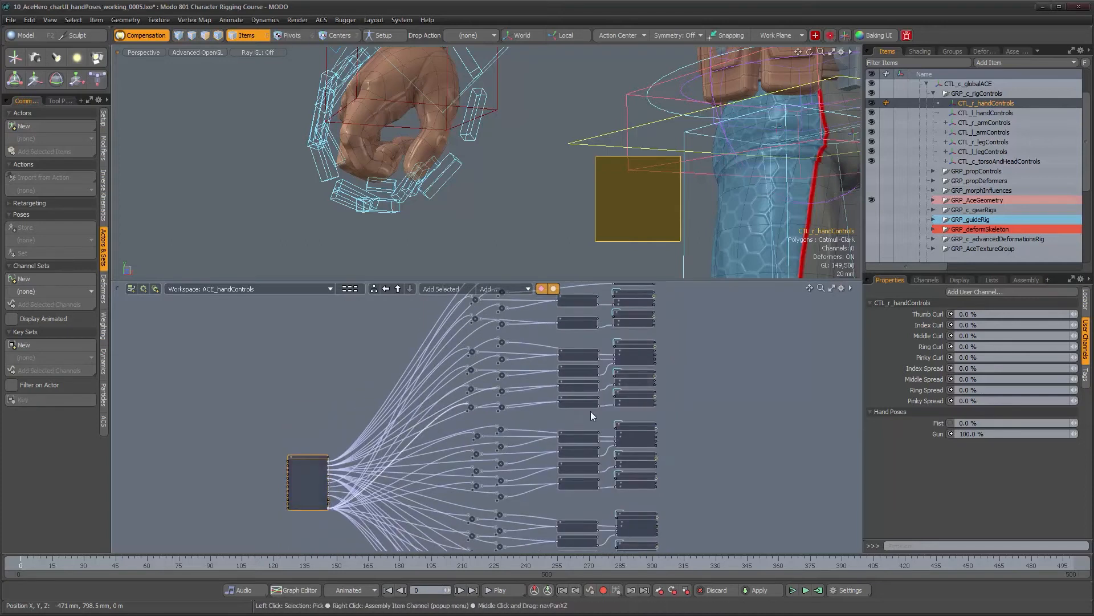
right_click_drag(541, 367, 619, 337, "alt")
left_click_drag(619, 401, 526, 455, "alt")
left_click_drag(567, 354, 644, 347, "alt")
Examine the right hand's Gun pose in relation to the character's arms and torso
left_click_drag(399, 177, 420, 220, "alt")
scroll(505, 220, "down", 3)
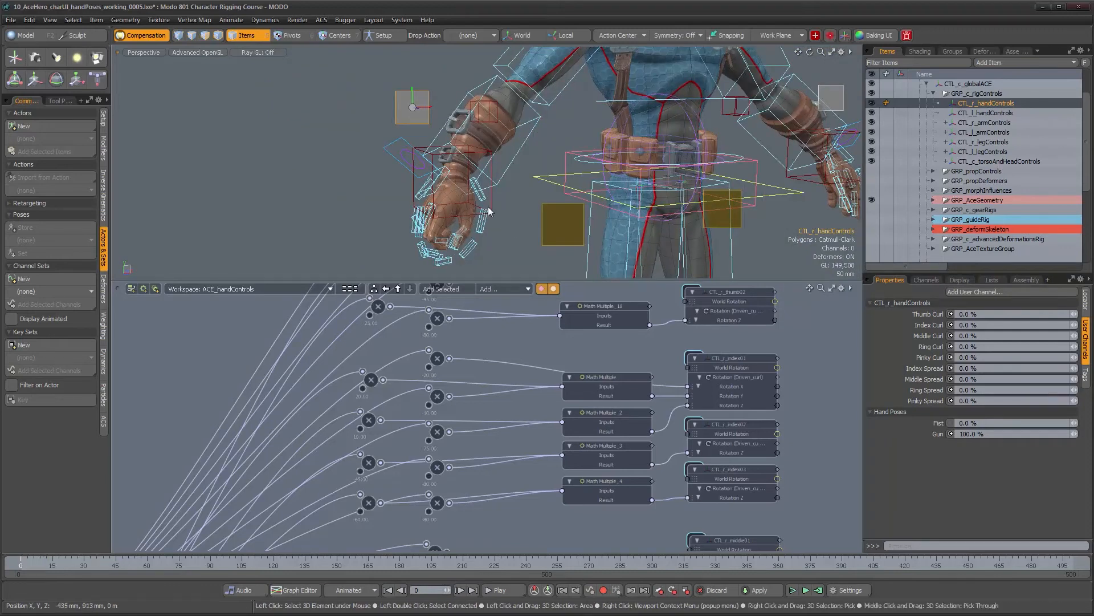
scroll(502, 211, "down", 3)
left_click_drag(501, 210, 425, 205, "alt")
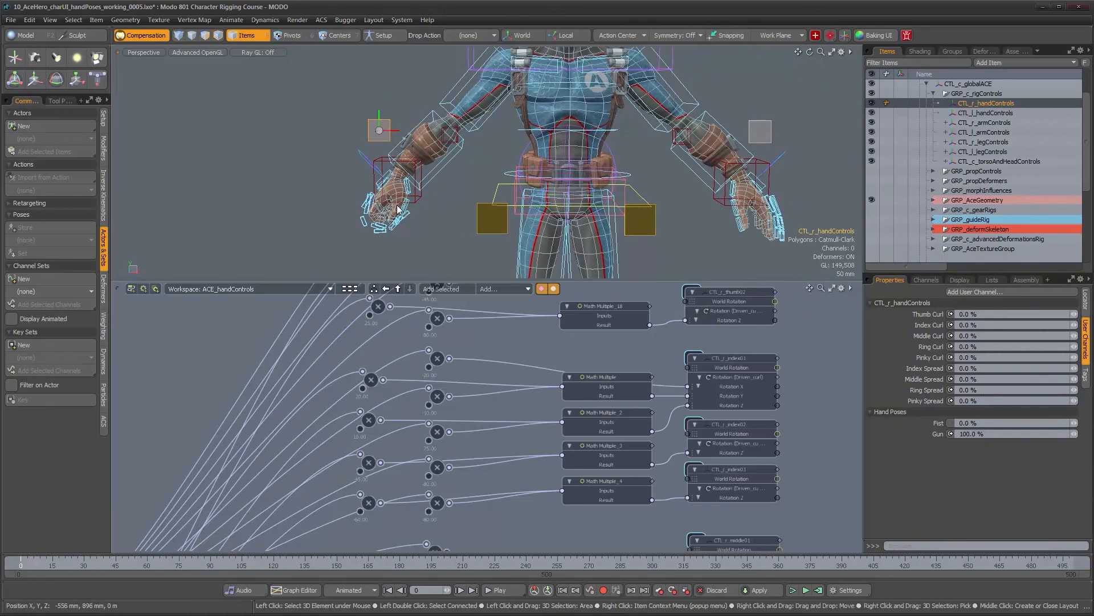
middle_click_drag(423, 200, 376, 210, "alt")
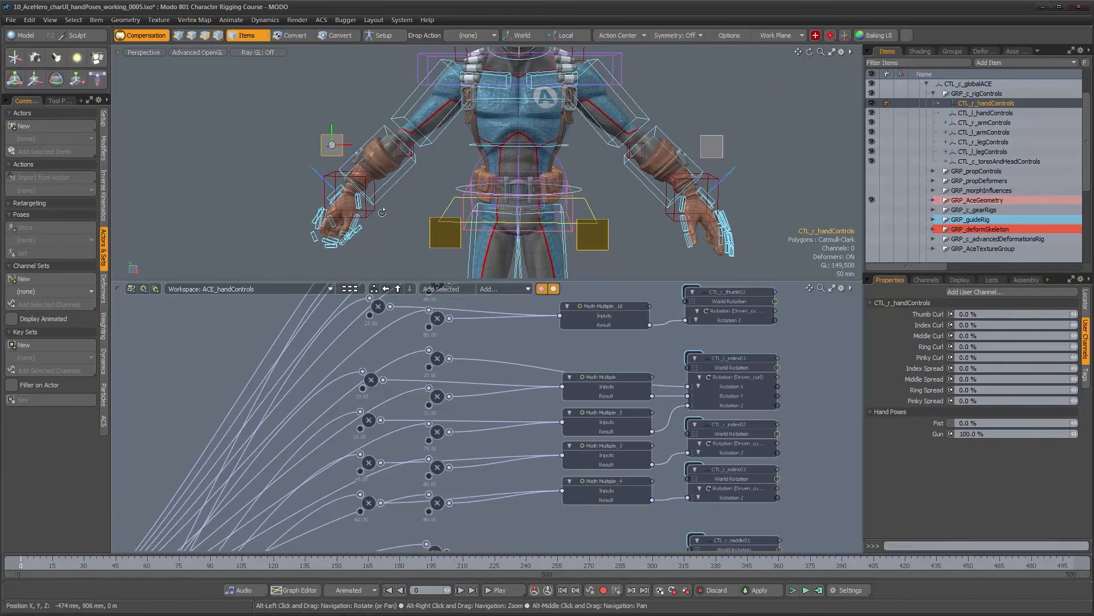
right_click_drag(377, 208, 405, 220, "alt")
left_click_drag(404, 220, 433, 198, "alt")
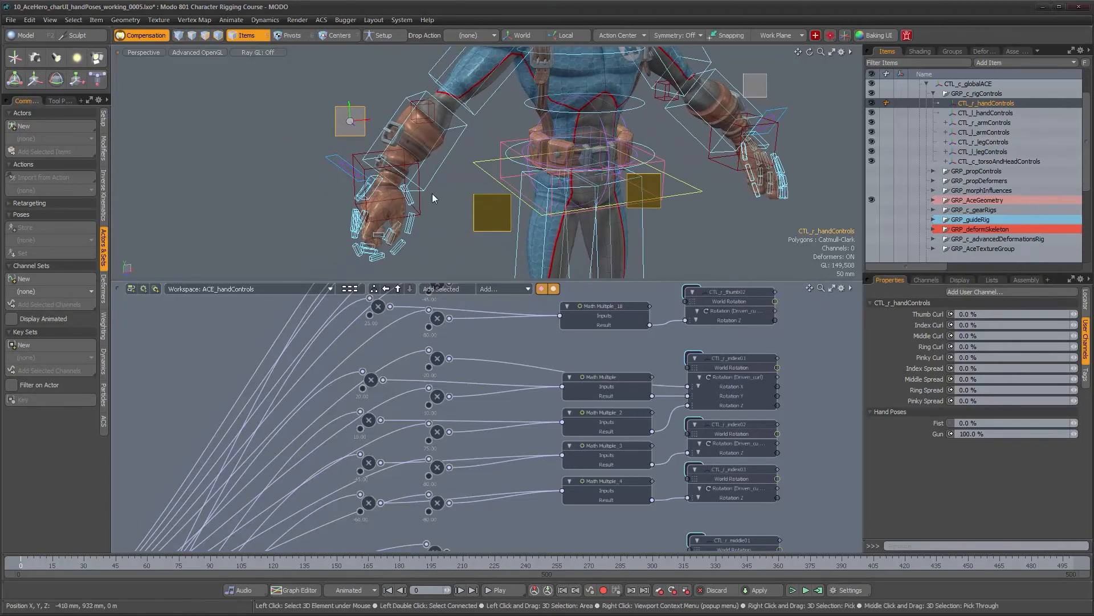
Enlarge the 3D view to full size and set the Gun channel of CTL_r_handControls to 0%, checking the hand's relaxed pose
key("KP_0")
right_click_drag(407, 287, 465, 302, "alt")
left_click_drag(359, 367, 381, 362, "alt")
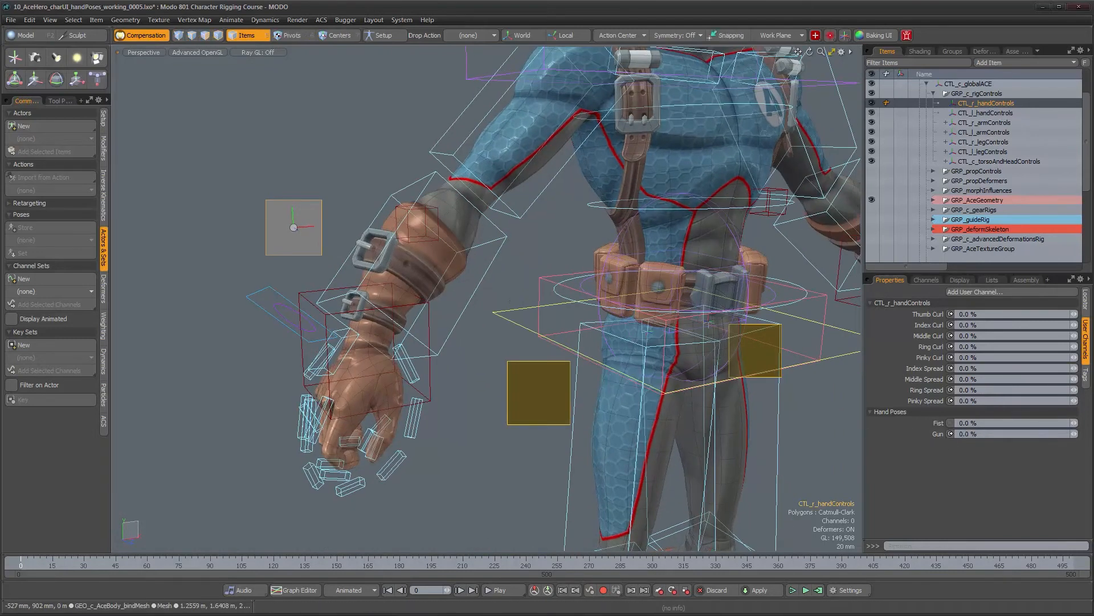
left_click_drag(810, 342, 837, 339, "alt")
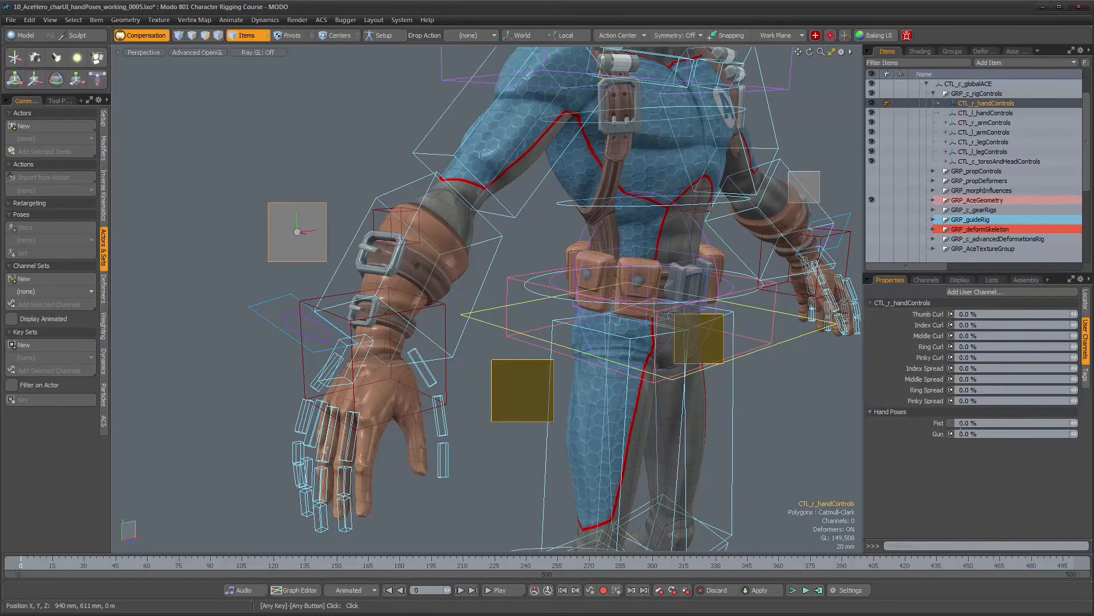
left_click_drag(729, 424, 330, 382, "alt")
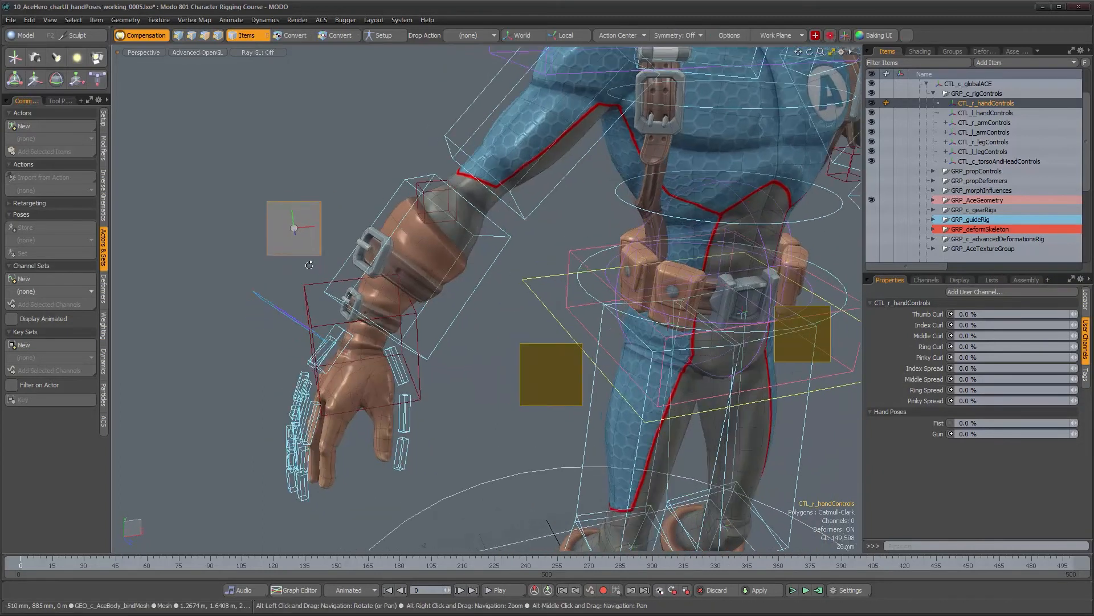
left_click_drag(350, 310, 358, 282, "alt")
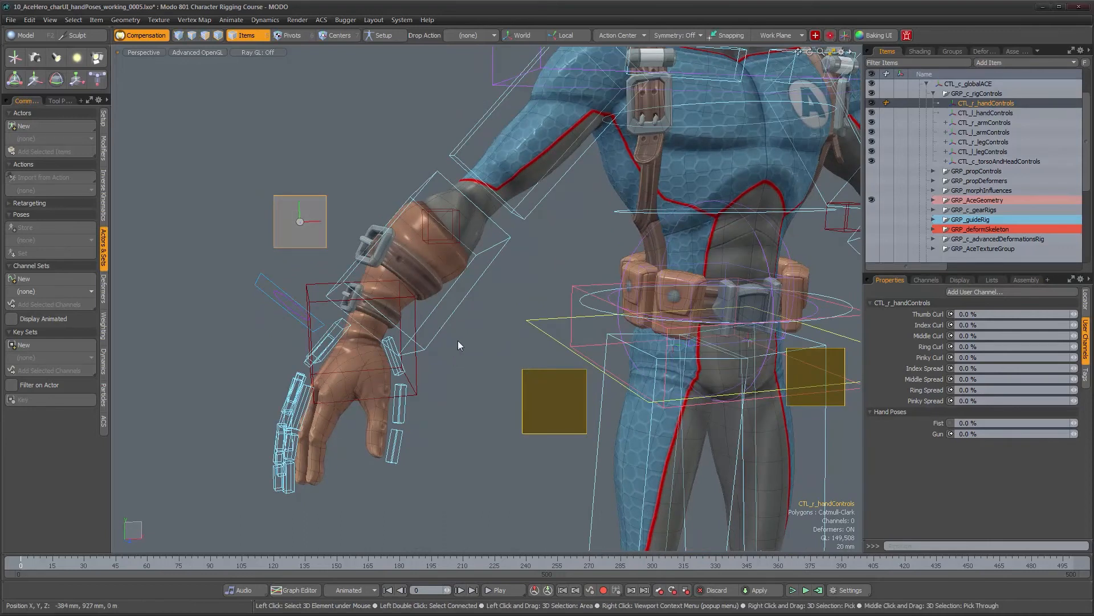
Make the ACE_hidden group visible to expose the joints inside the character's right forearm
left_click_drag(516, 232, 465, 290, "alt+shift")
scroll(395, 300, "up", 4)
left_click_drag(395, 300, 489, 256, "alt+shift")
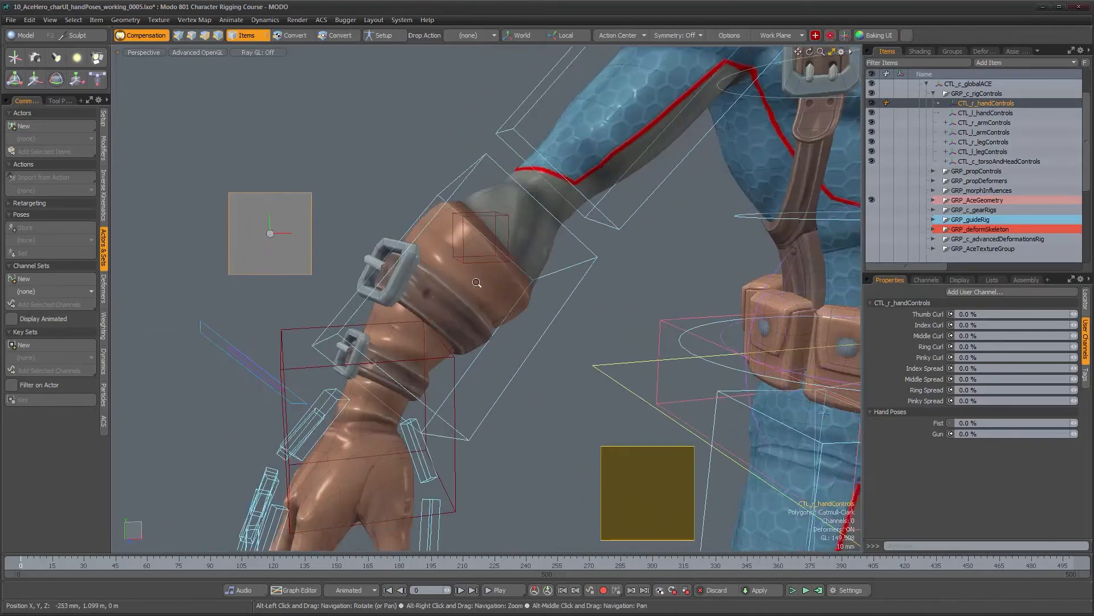
scroll(489, 274, "up", 1)
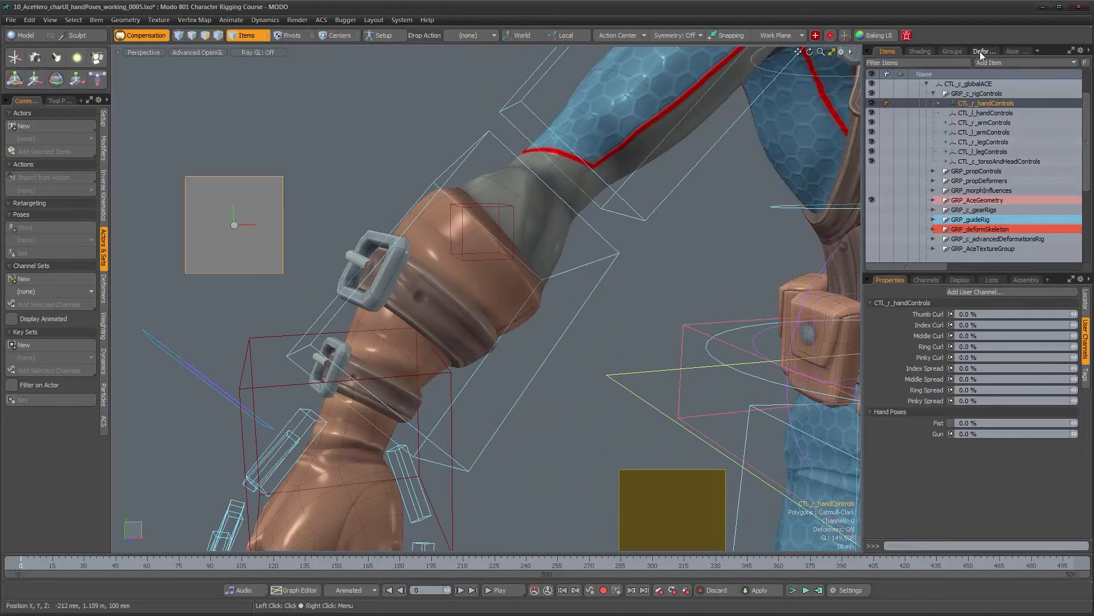
left_click(953, 51)
left_click(874, 141)
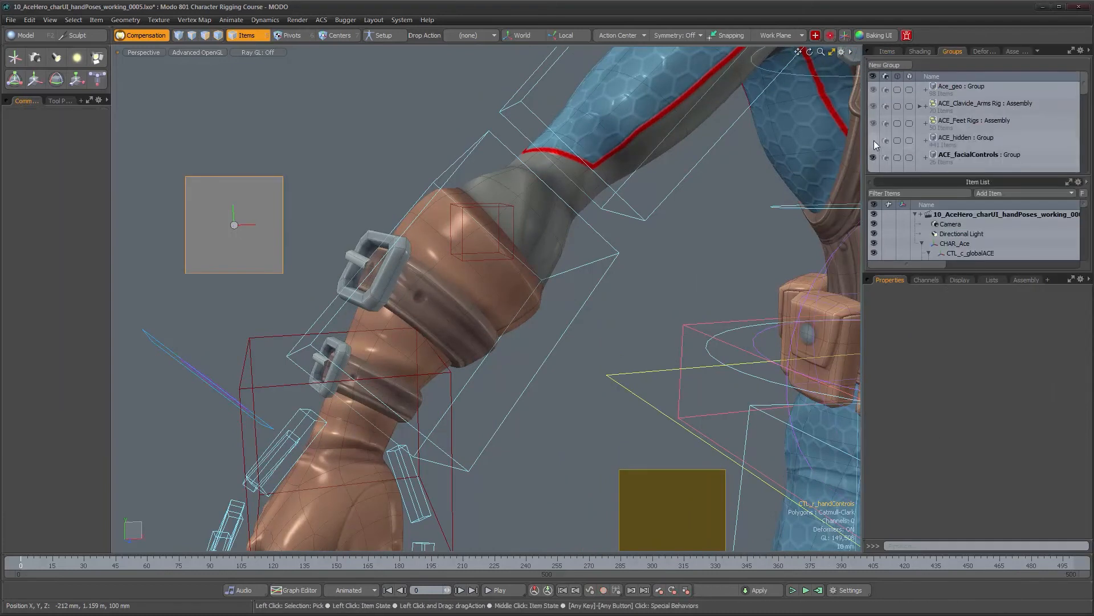
left_click_drag(422, 335, 446, 314, "alt")
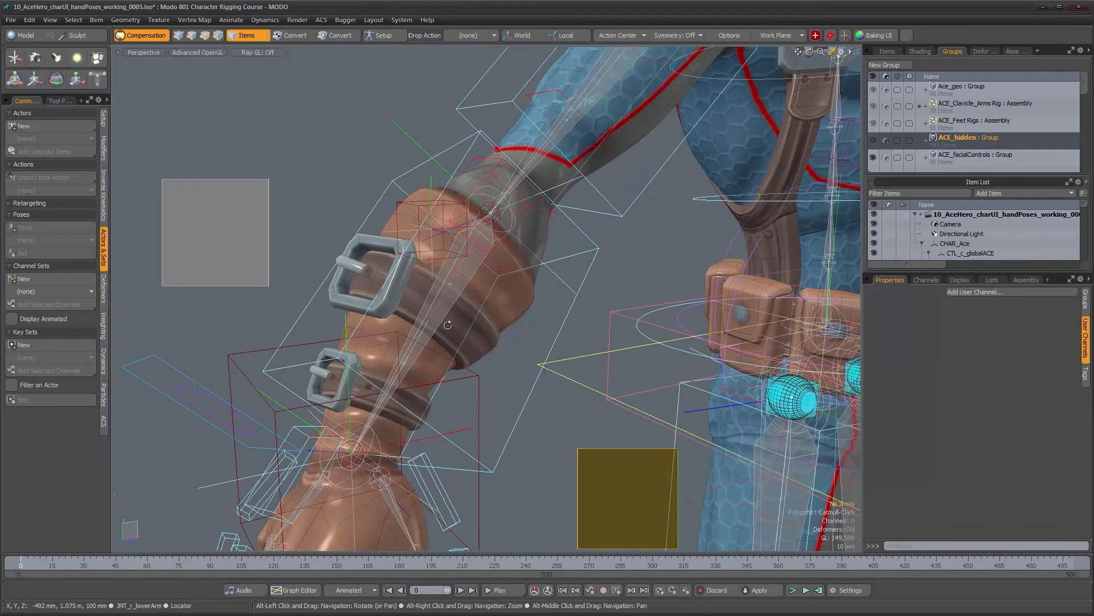
Select the right forearm joint JNT_r_lowerArm, reveal its child items in the item hierarchy and frame it in the view
left_click(446, 313)
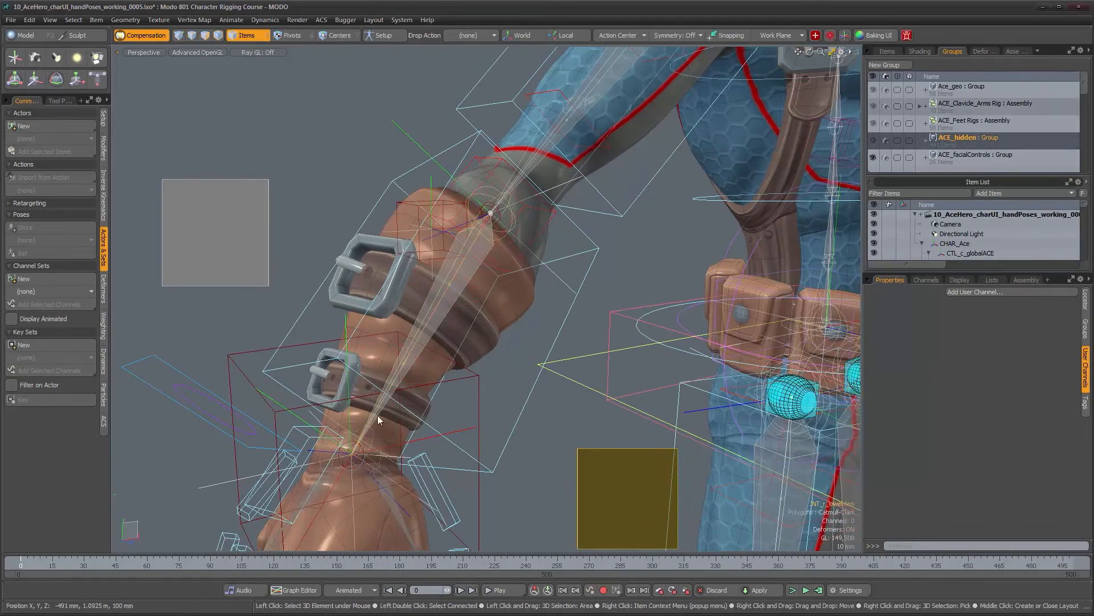
left_click_drag(572, 341, 372, 407, "alt")
left_click_drag(435, 480, 400, 430, "alt")
middle_click_drag(399, 429, 391, 400, "alt")
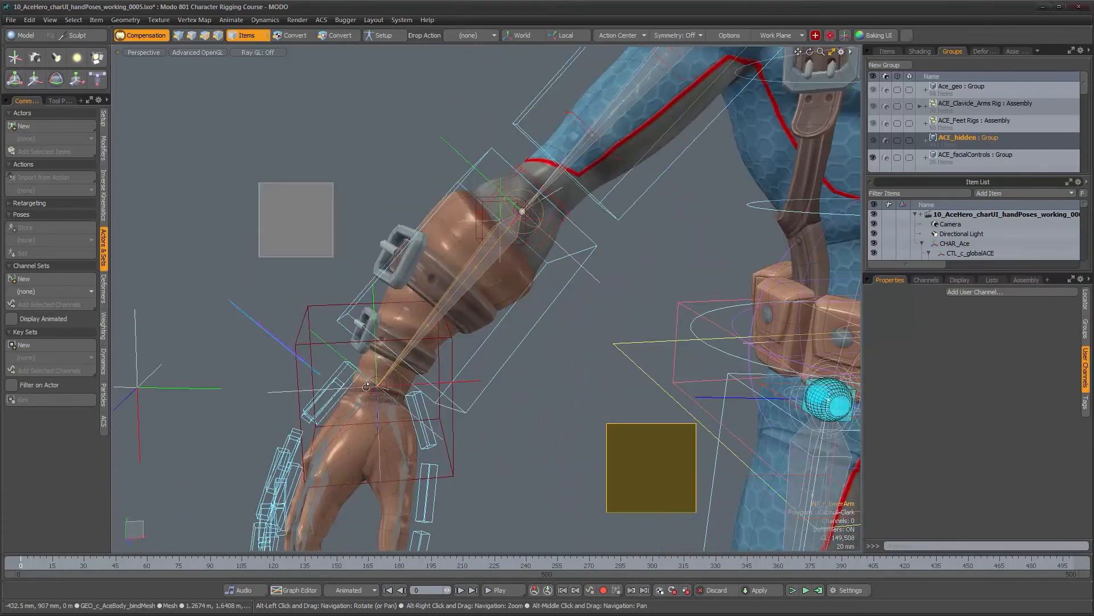
left_click(888, 51)
scroll(975, 196, "down", 5)
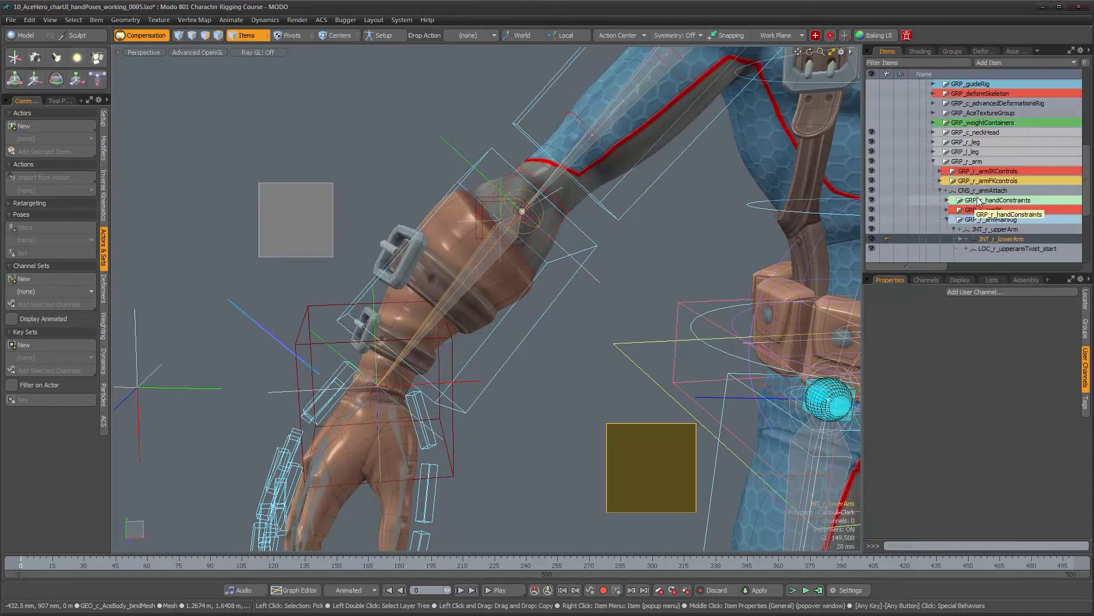
left_click(961, 181)
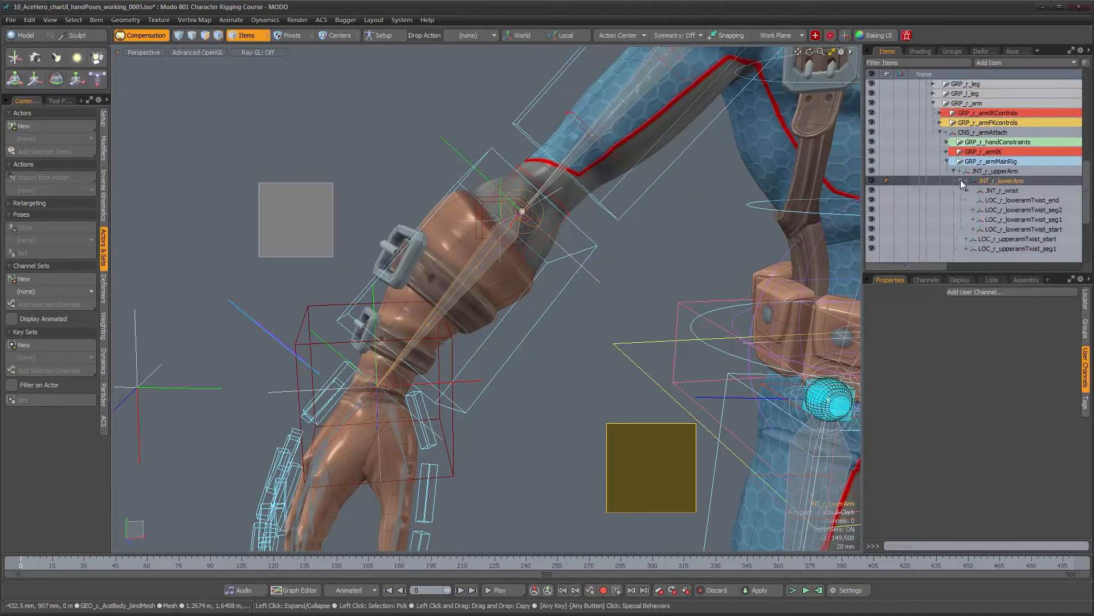
left_click(1006, 181)
key("shift+a")
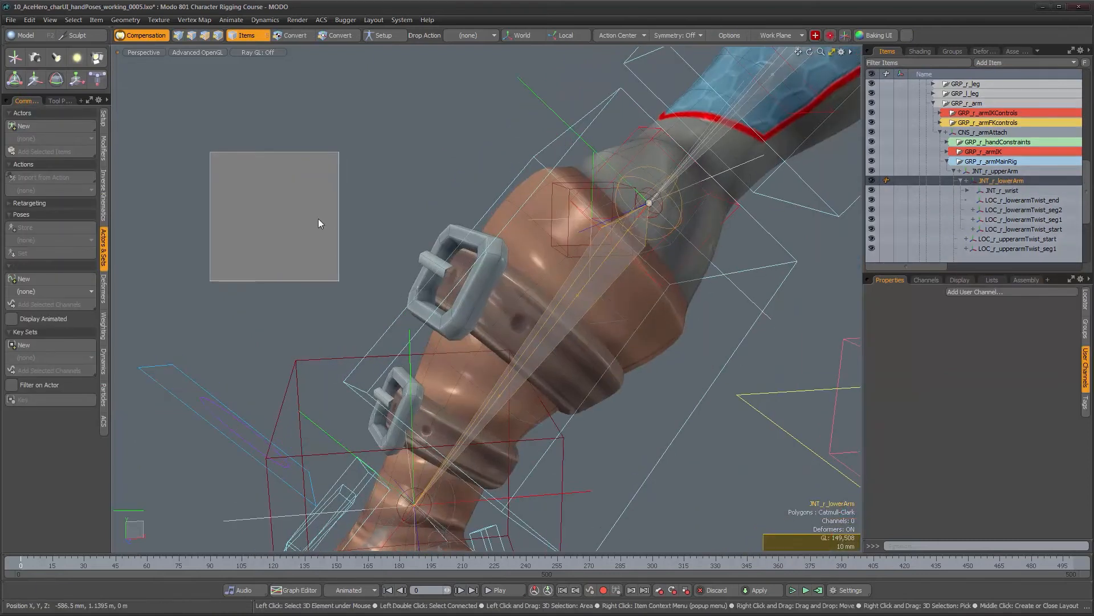
In Setup mode, add JNT_r_lowerArm as the dynamic parent of CTL_r_handControls
left_click(319, 217)
left_click(383, 36)
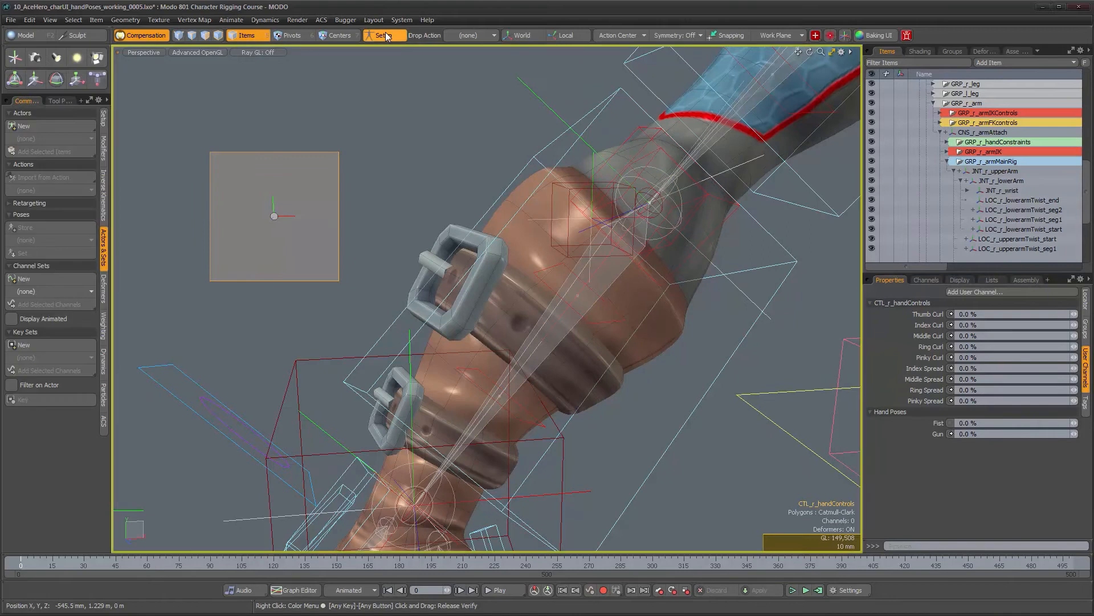
left_click(613, 282, "shift")
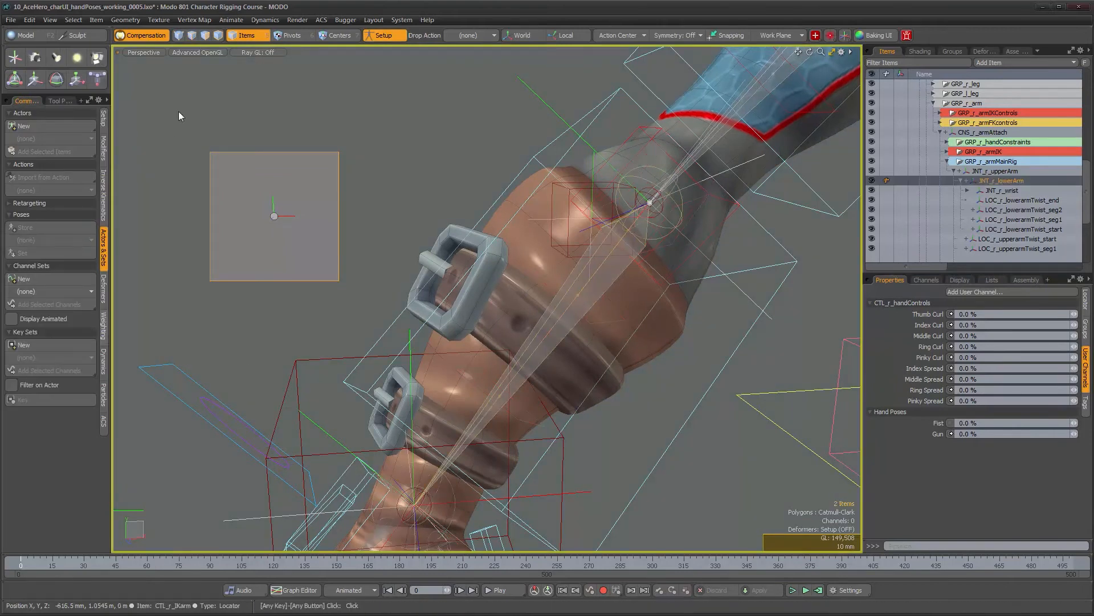
left_click(104, 150)
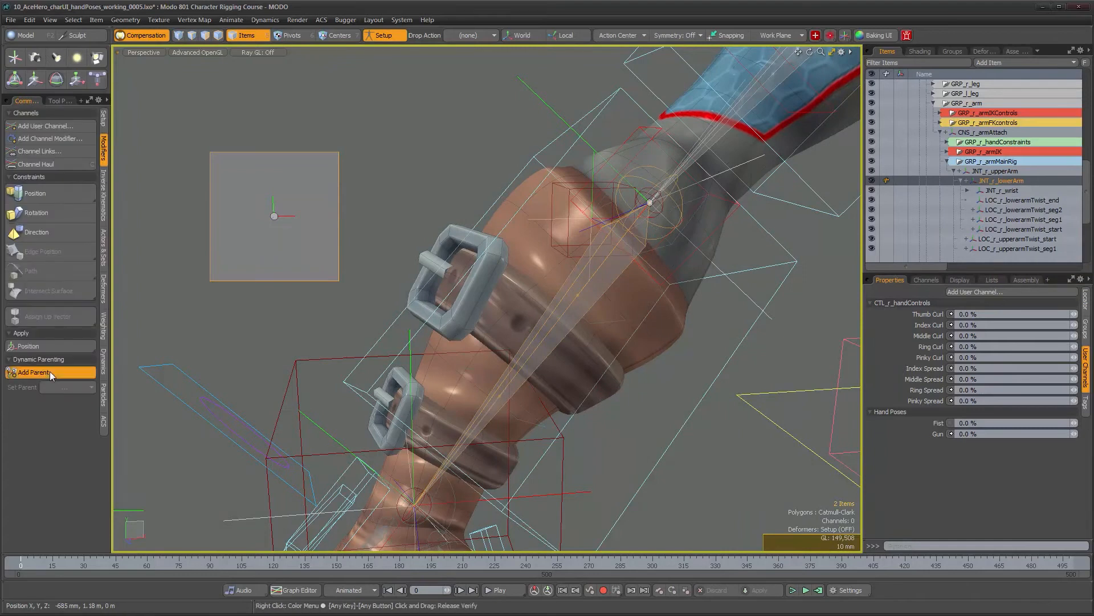
left_click(50, 372)
Add JNT_l_lowerArm as the dynamic parent of CTL_l_handControls and leave Setup mode
scroll(551, 357, "down", 5)
left_click_drag(793, 342, 542, 308, "alt+shift")
middle_click_drag(542, 309, 339, 309, "alt")
right_click_drag(339, 309, 513, 303, "alt")
left_click(851, 237)
left_click_drag(601, 349, 505, 324, "alt+shift")
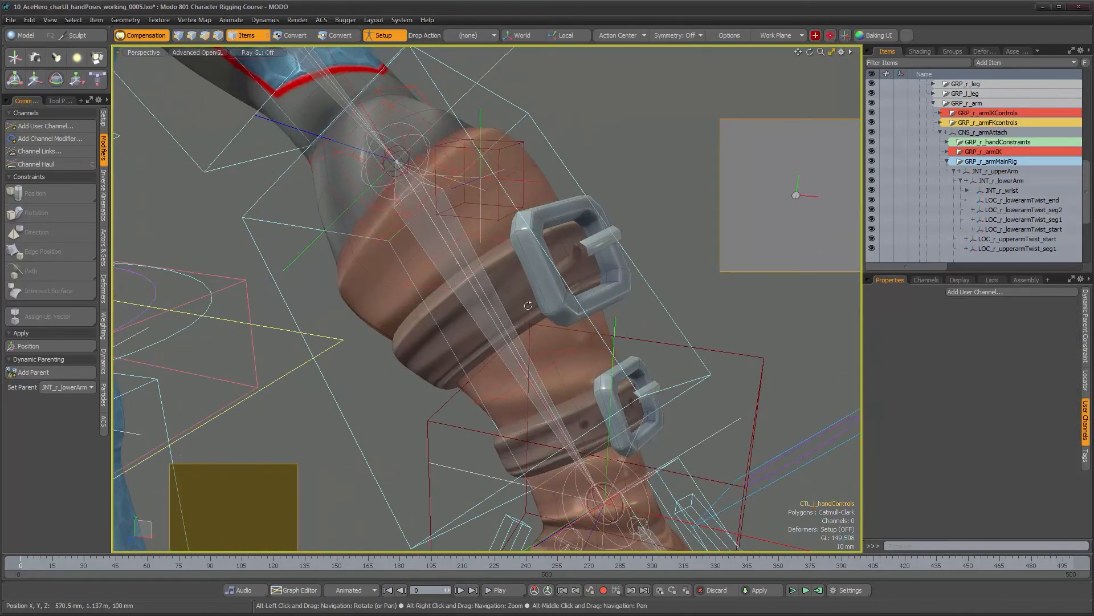
left_click(505, 324, "shift")
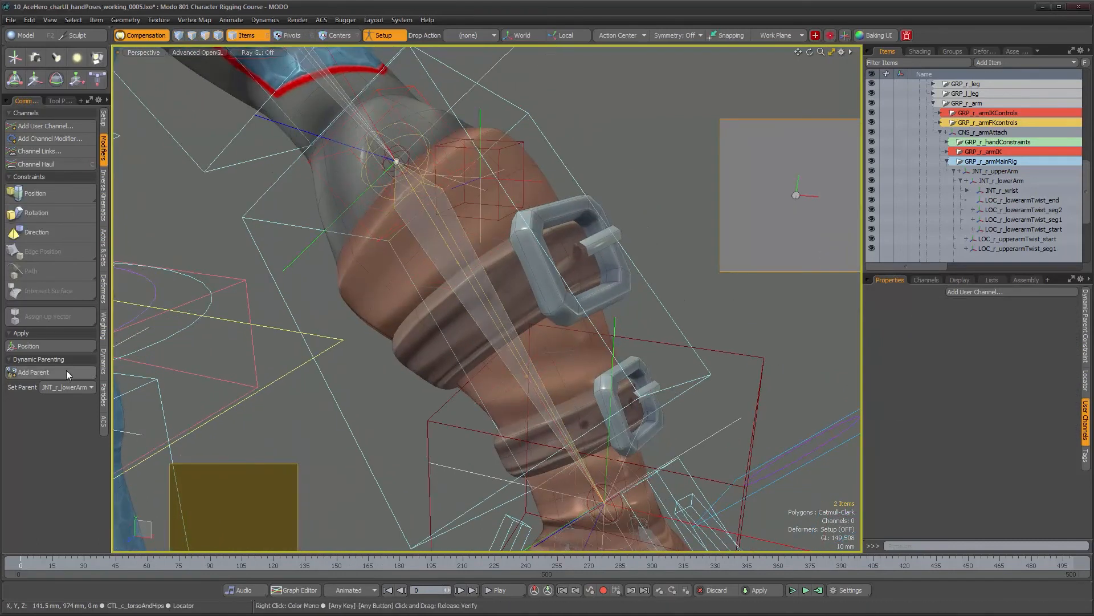
left_click_drag(342, 338, 313, 311, "alt")
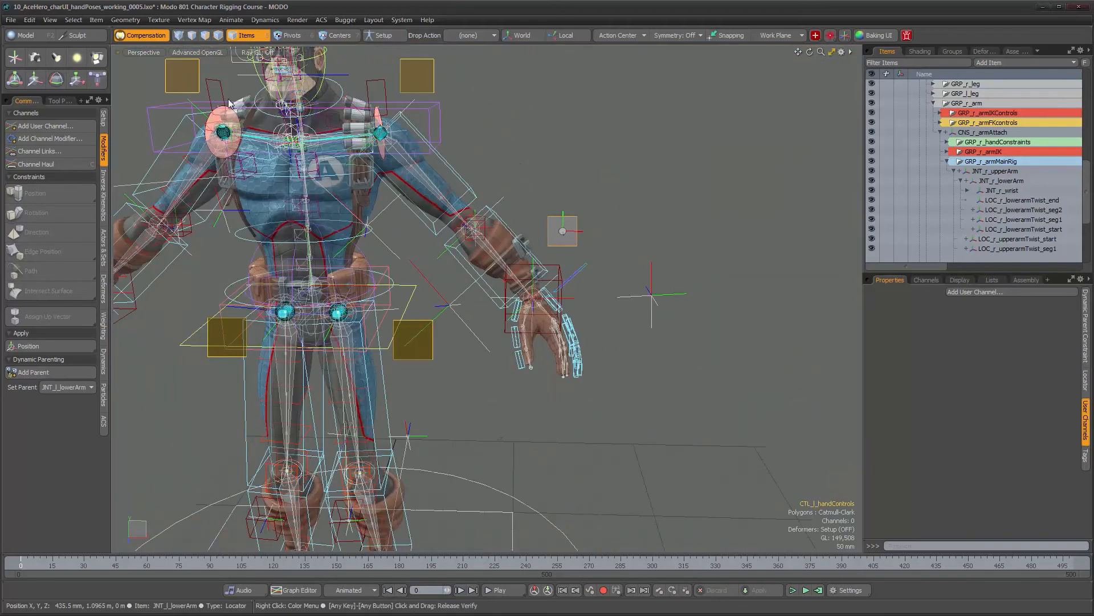
Hide the ACE_hidden group again so only the character mesh and its rig controls are shown
left_click_drag(354, 295, 633, 368, "alt+shift")
left_click_drag(734, 333, 609, 304, "alt")
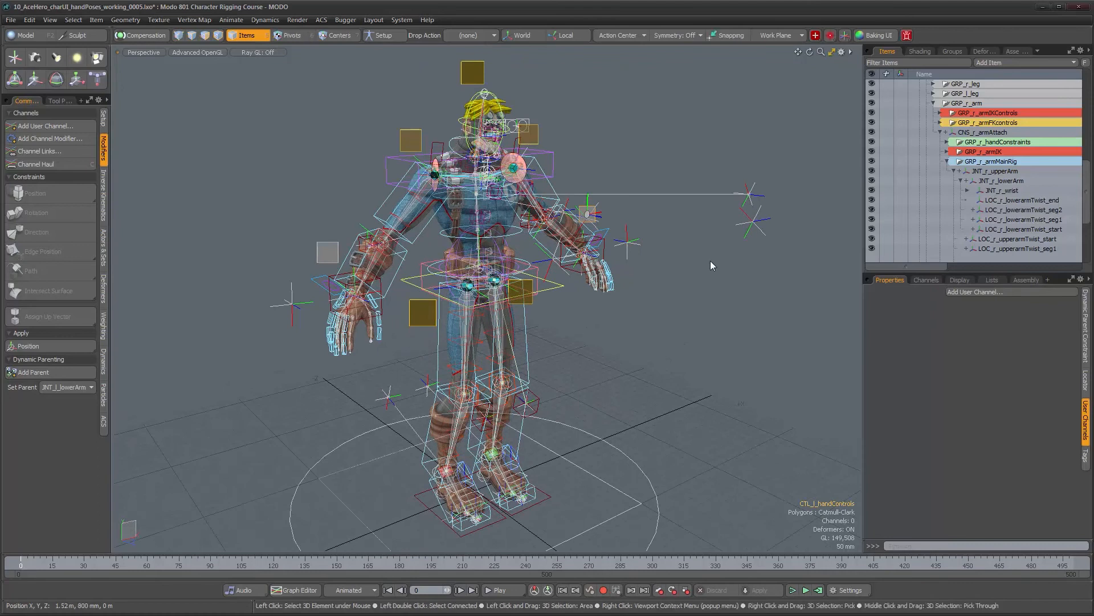
left_click(951, 51)
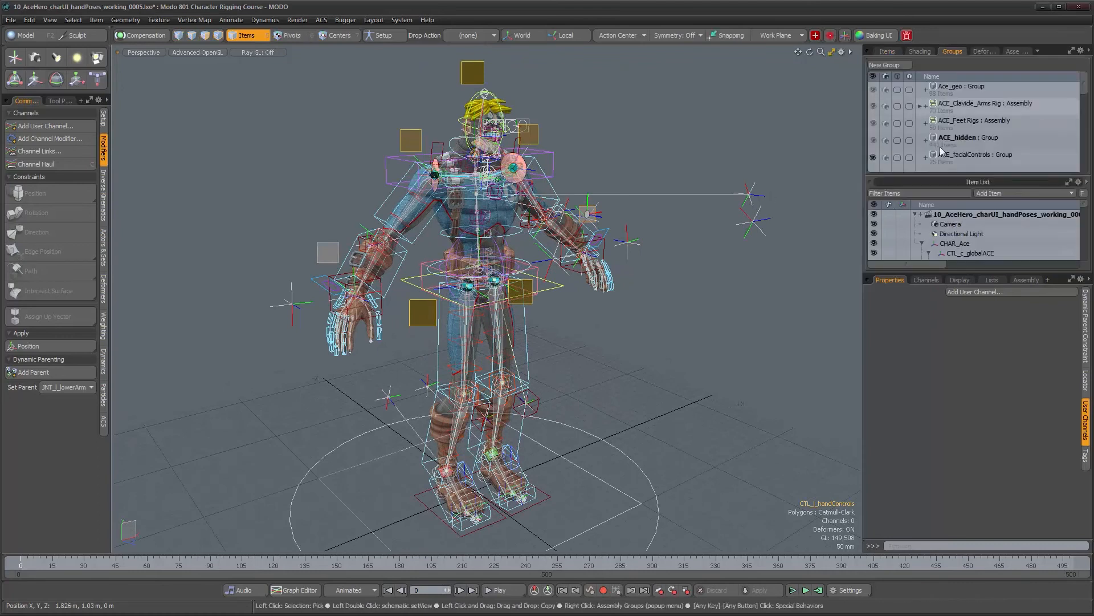
left_click(874, 141)
left_click_drag(434, 257, 419, 279, "alt")
scroll(433, 259, "up", 3, "alt")
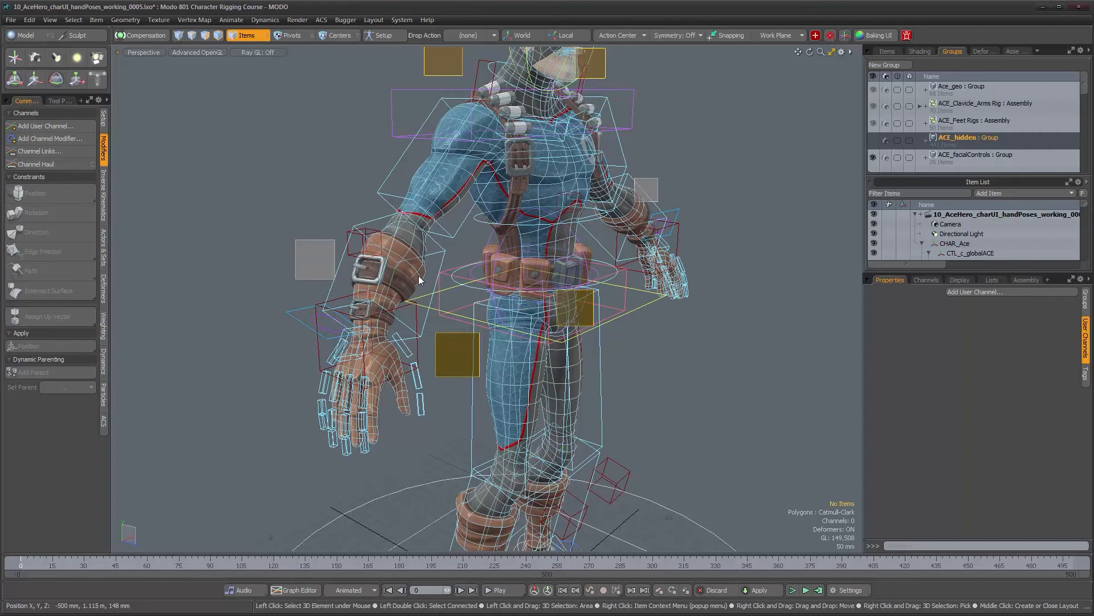
Examine the character's head and facial controls up close, with the group list at the channel sets
left_click_drag(543, 312, 502, 287, "alt")
scroll(525, 314, "down", 3, "alt")
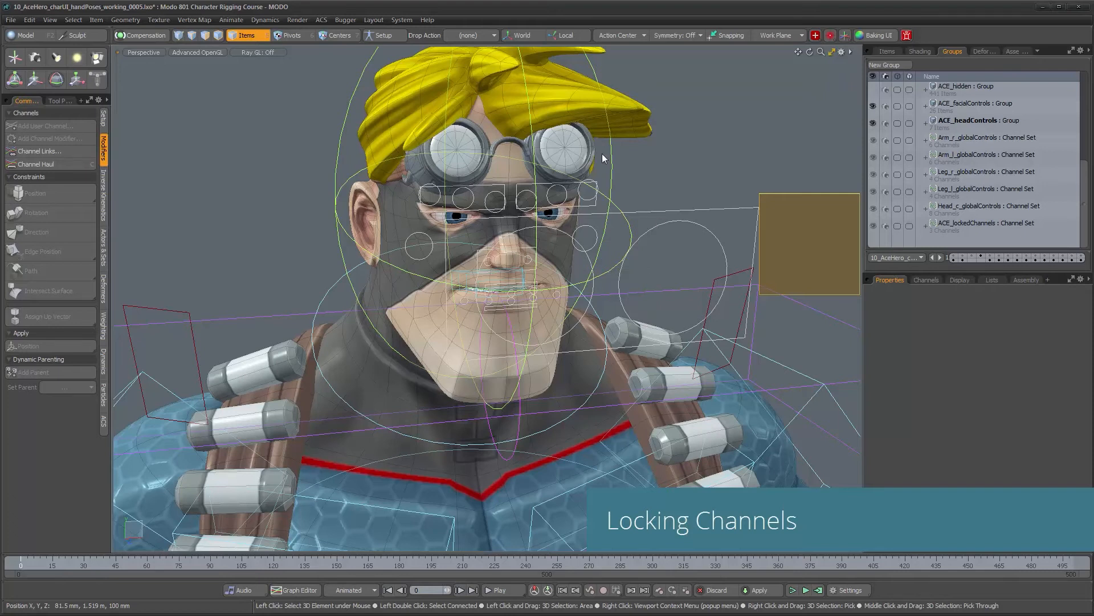
mouse_move(596, 253)
left_mouse_down("alt")
mouse_move(624, 249)
mouse_move(590, 245)
left_mouse_up("alt")
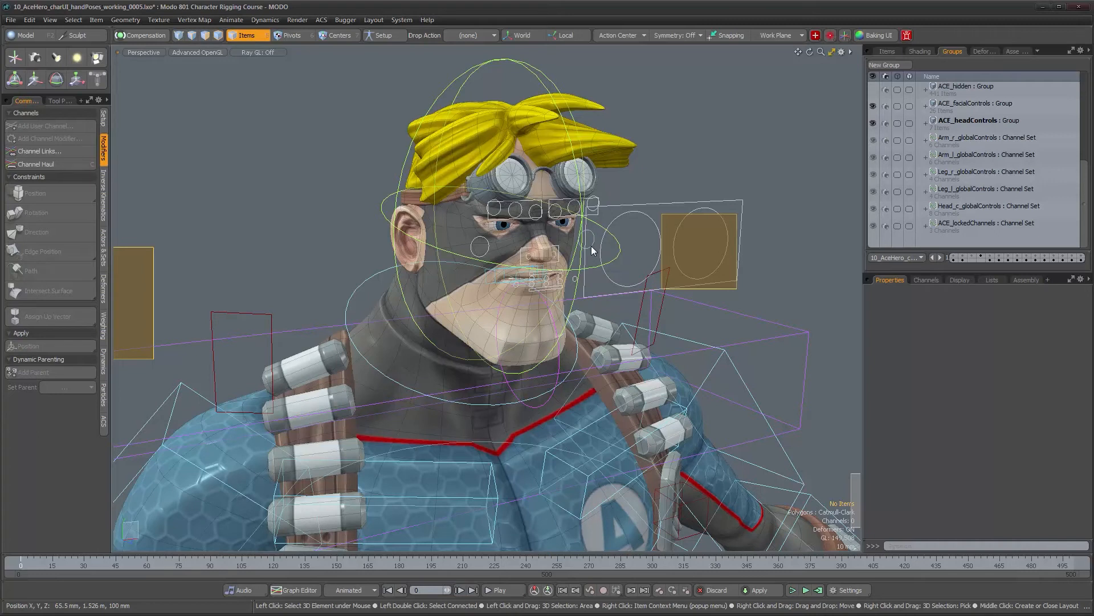
left_click_drag(590, 245, 583, 209, "alt")
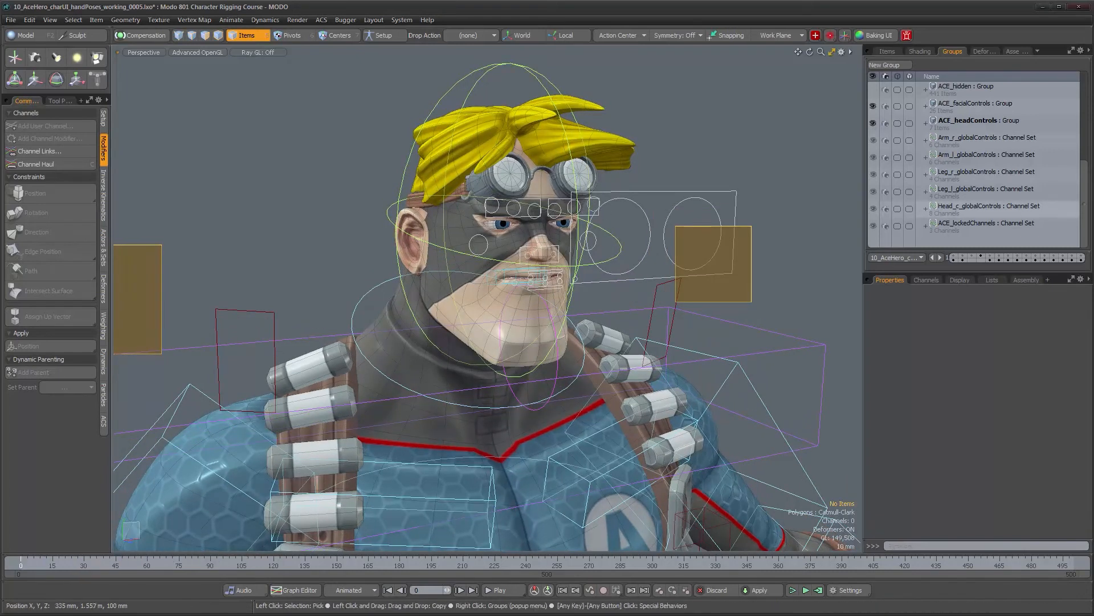
Create an empty standard group named ACE_lockedChannels
left_click_drag(1084, 205, 1083, 153)
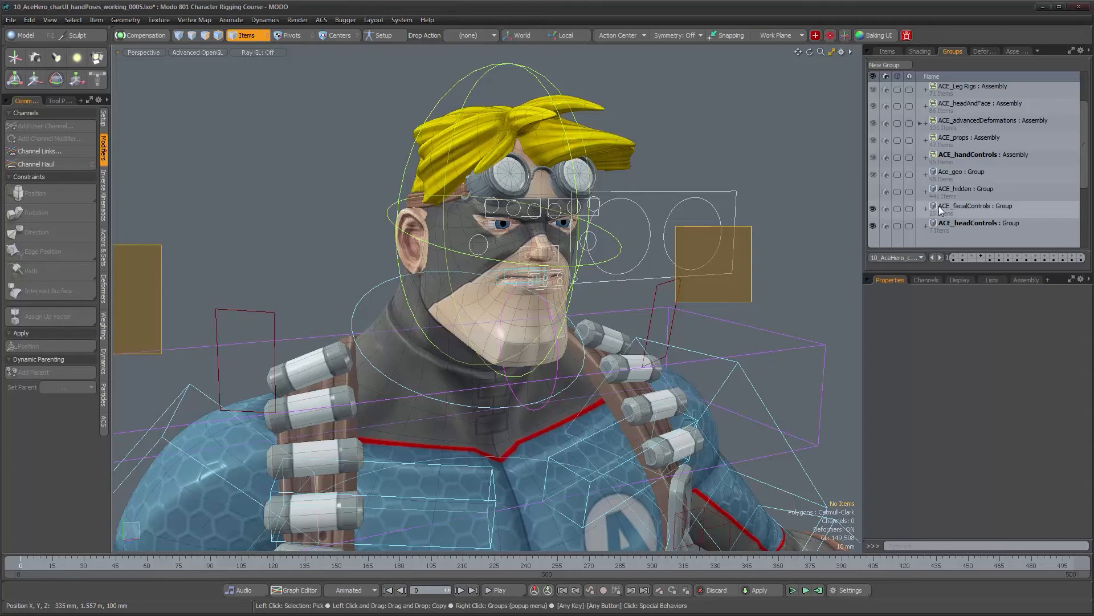
scroll(924, 206, "down", 3)
scroll(924, 206, "down", 3)
scroll(923, 202, "up", 6)
left_click_drag(570, 247, 592, 246, "alt")
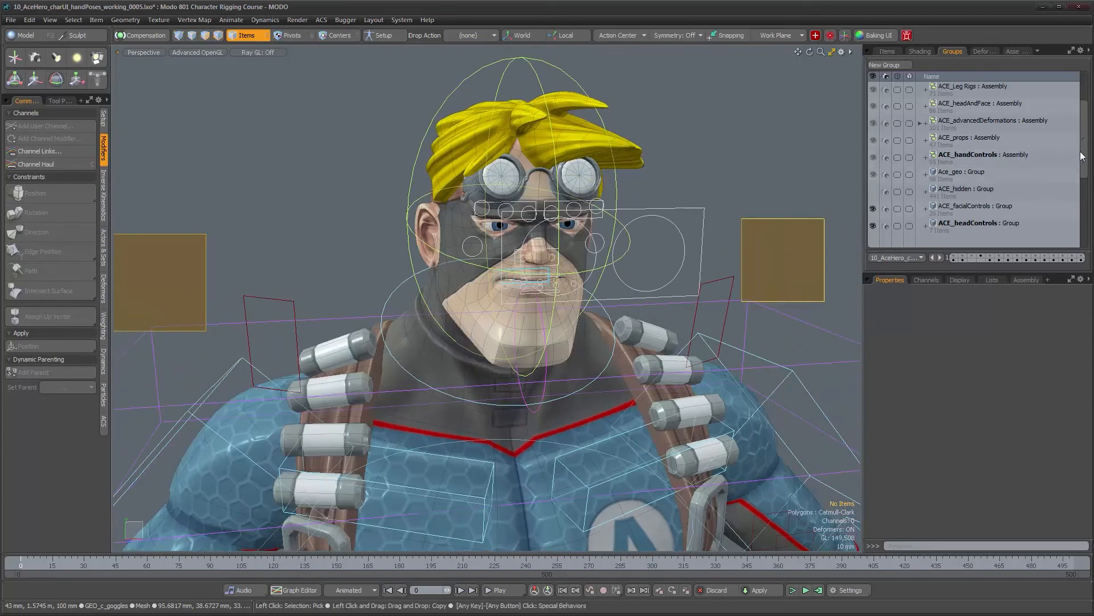
left_click_drag(1079, 130, 1079, 113)
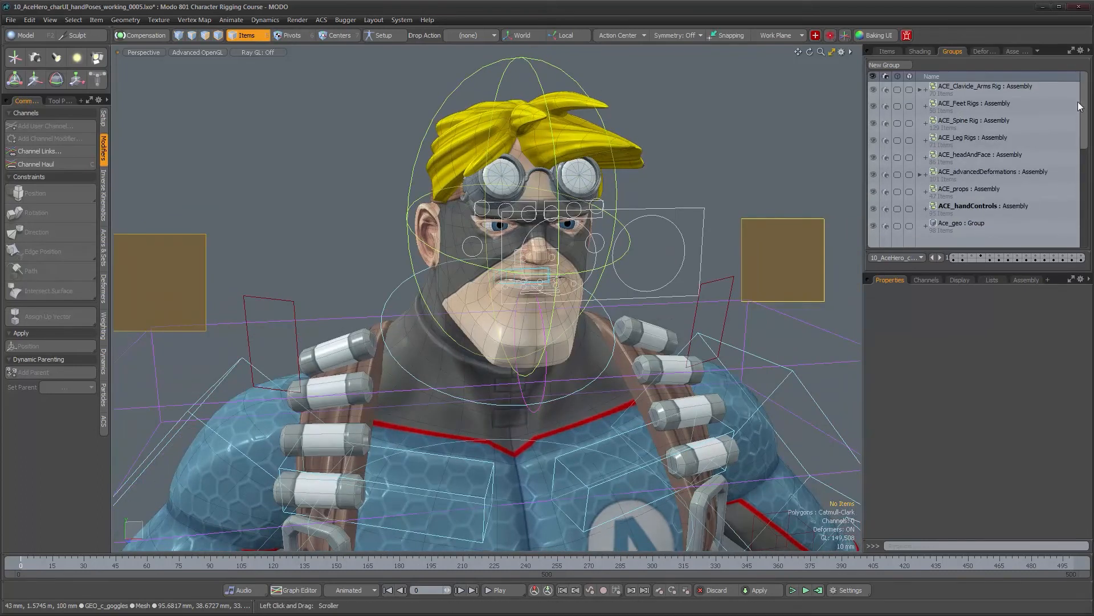
left_click(885, 64)
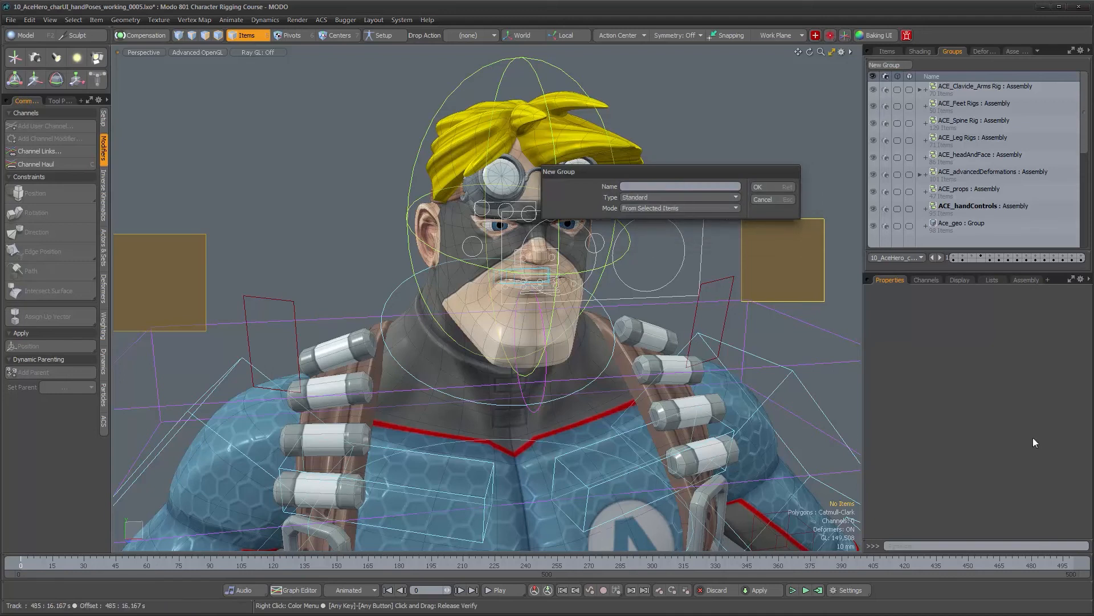
left_click(710, 186)
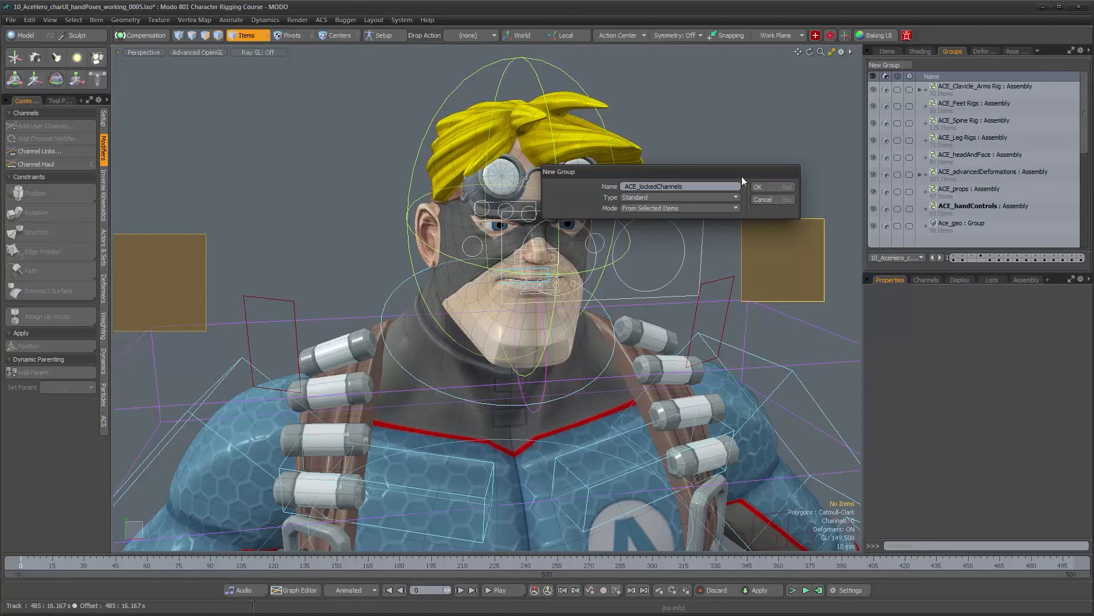
left_click(698, 209)
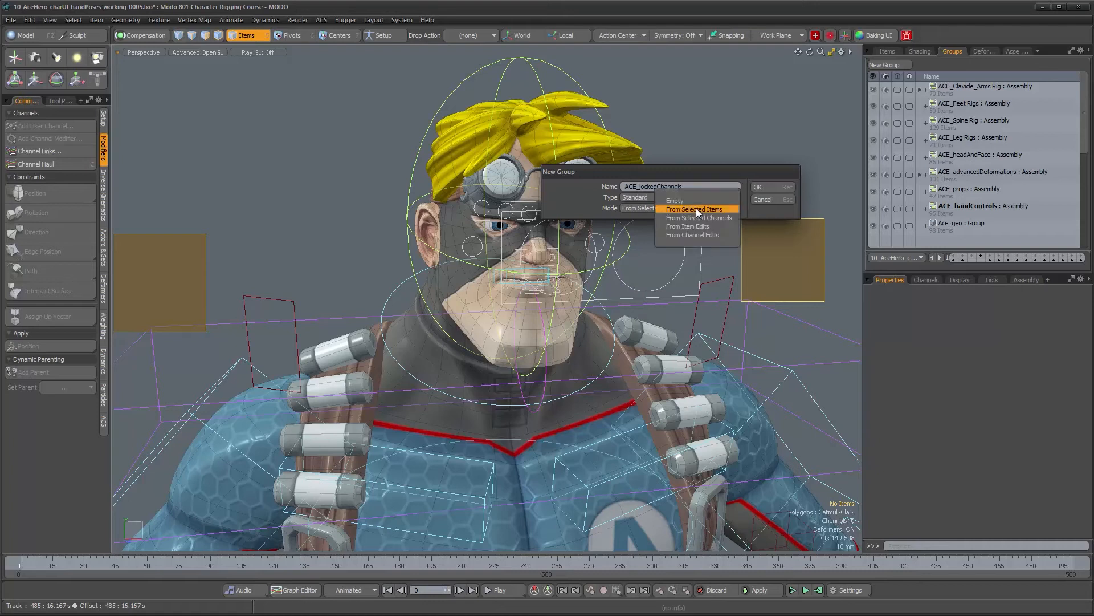
left_click(676, 201)
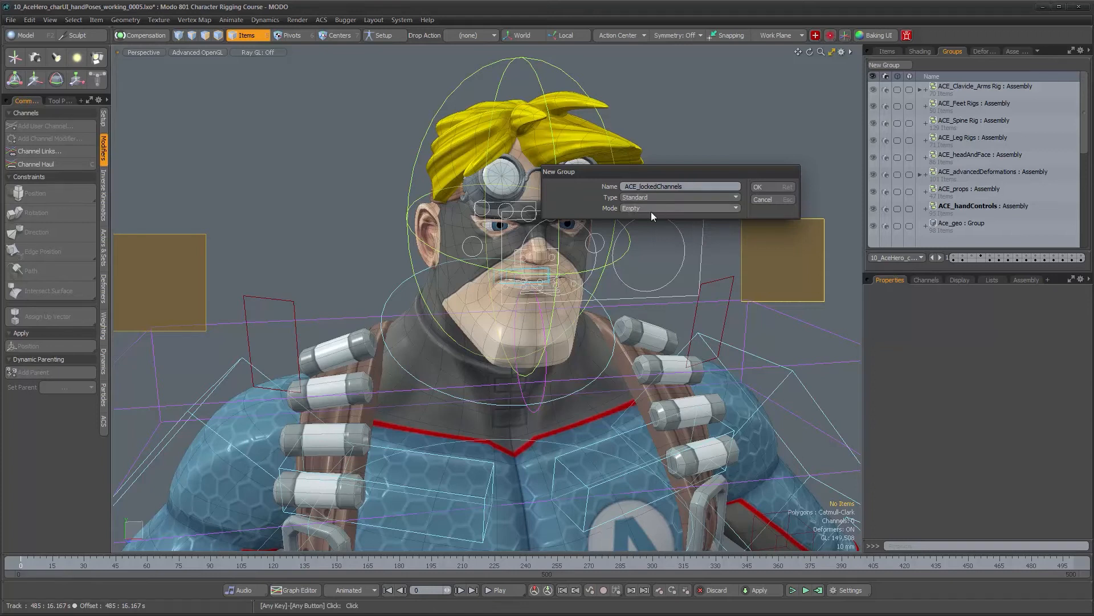
left_click(769, 187)
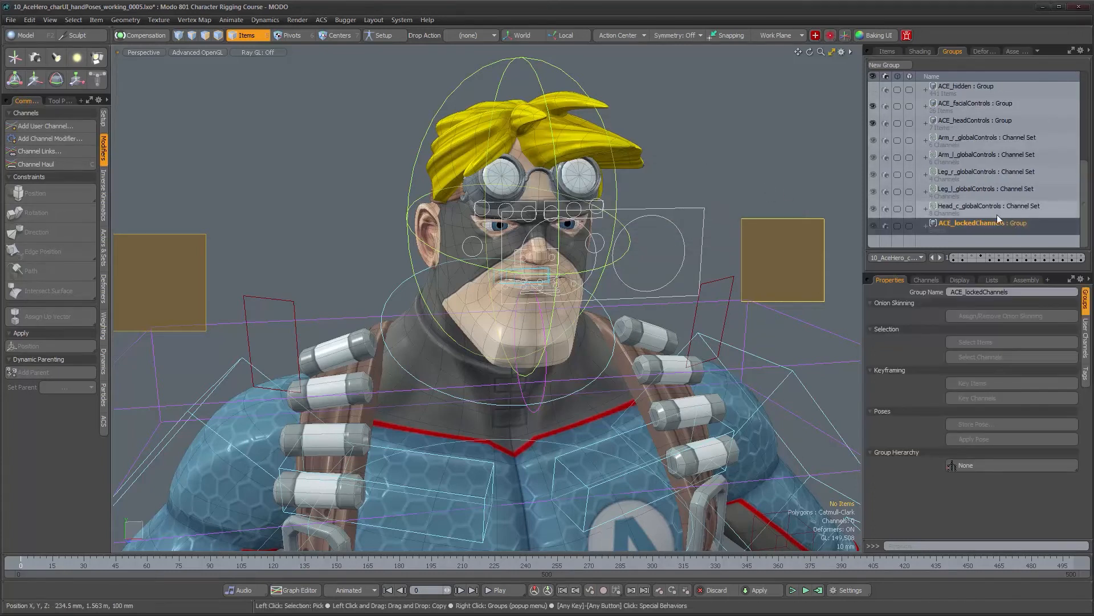
Move the ACE_lockedChannels group in the group list so it sits directly below ACE_headControls and above the channel sets
left_click_drag(969, 222, 969, 132)
left_click_drag(1086, 228, 1085, 121)
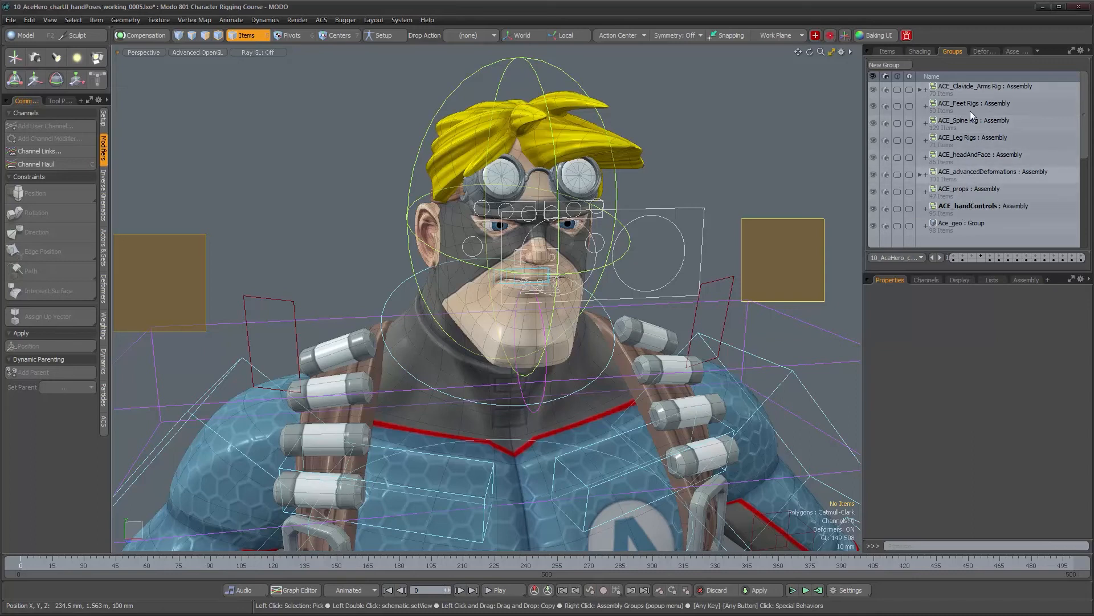
scroll(994, 191, "down", 4)
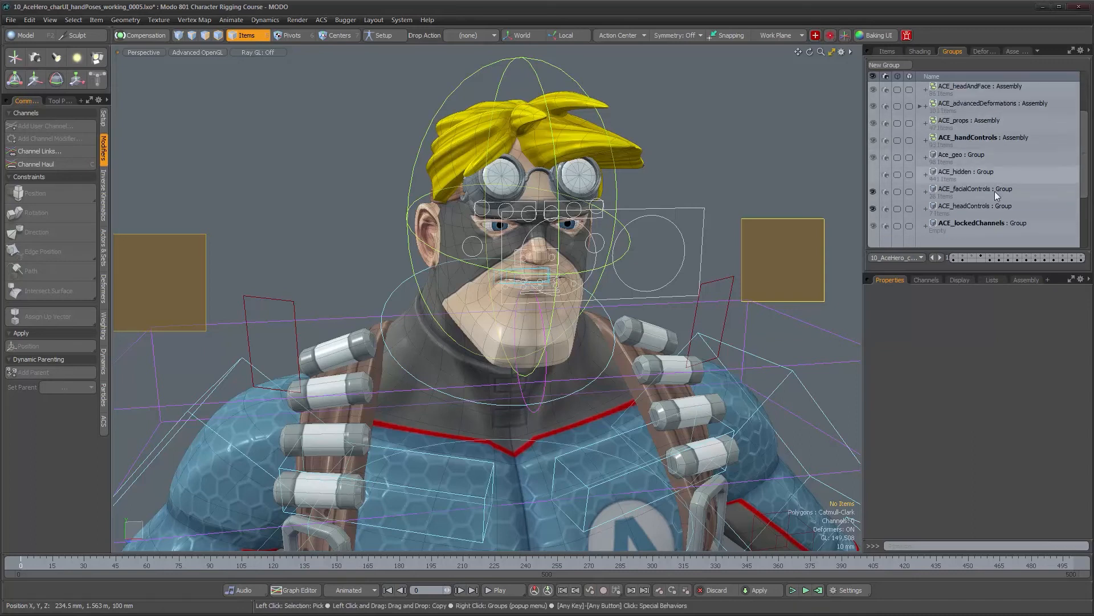
scroll(1024, 191, "down", 5)
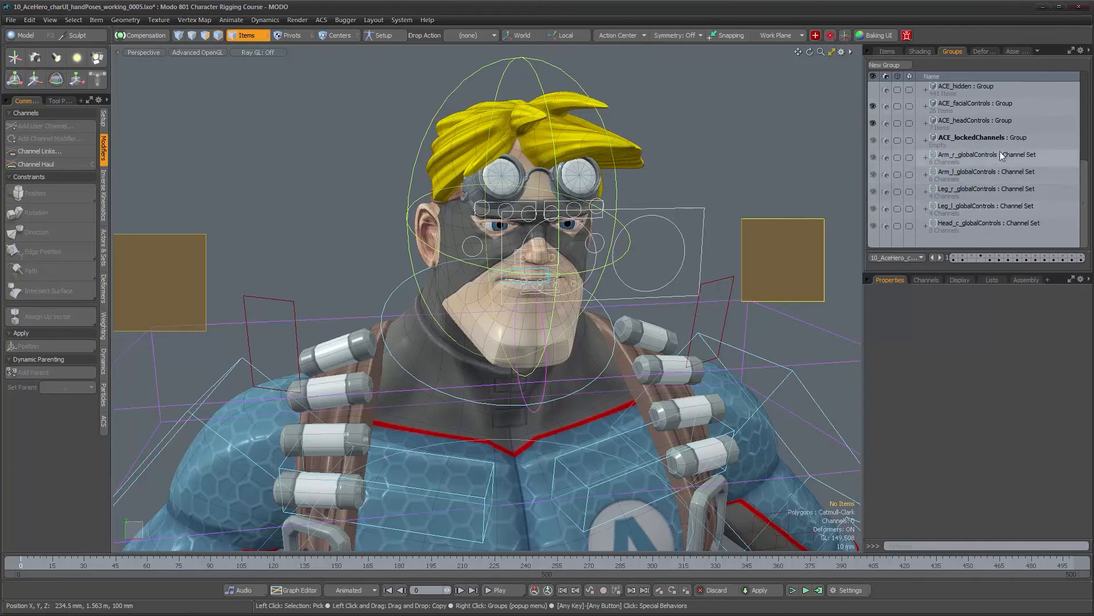
scroll(1085, 211, "up", 3)
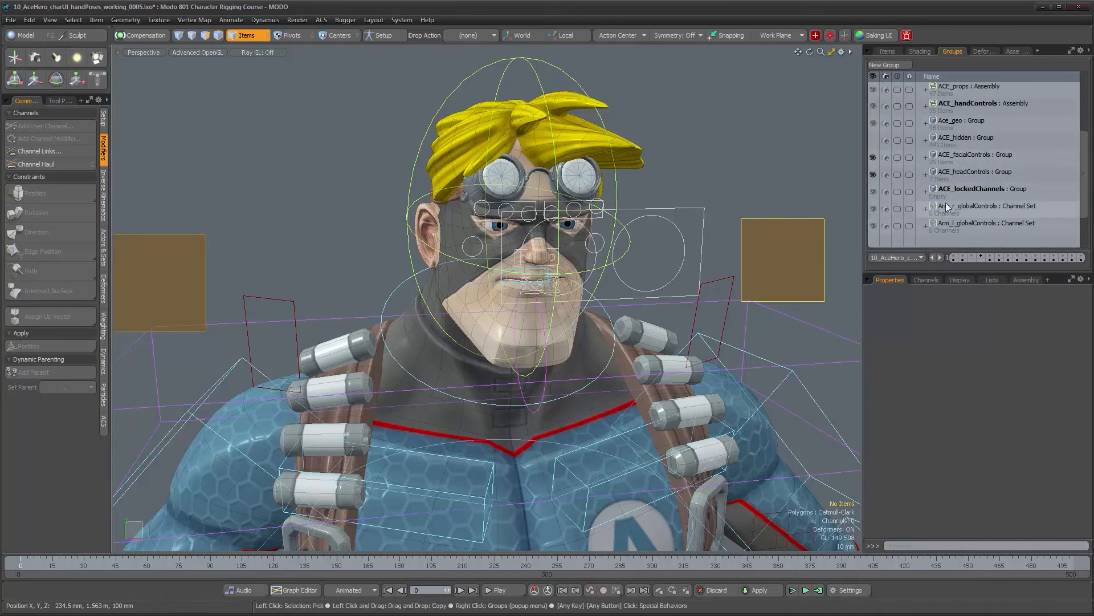
Add the rotation X, Y, Z, rotation order and scale X, Y, Z channels of CTL_r_eyebrowStart to the ACE_lockedChannels group
left_click(986, 192)
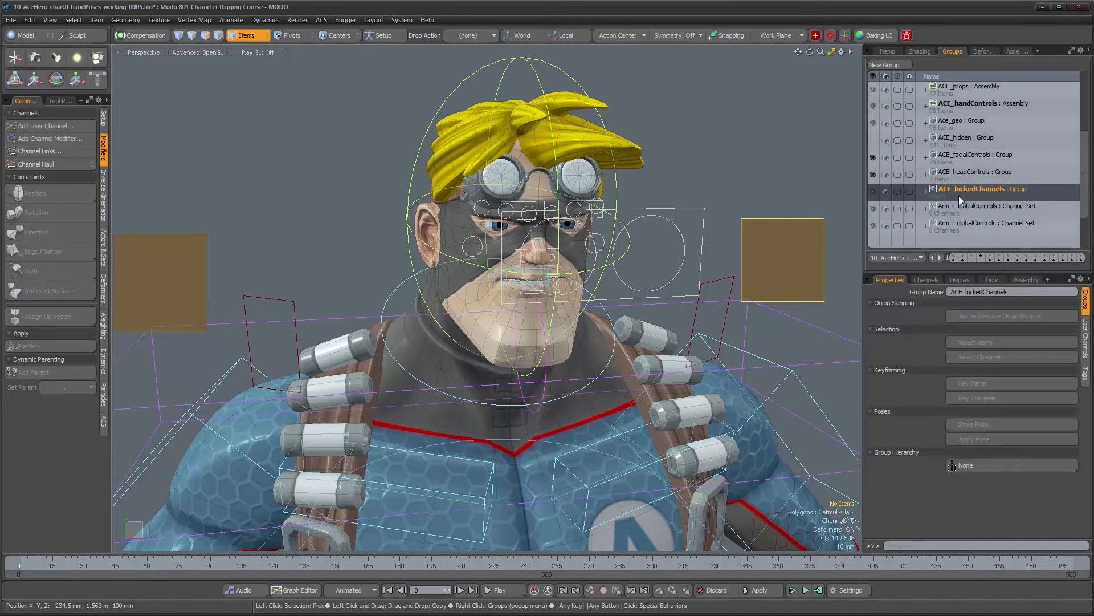
left_click_drag(450, 202, 482, 200, "alt")
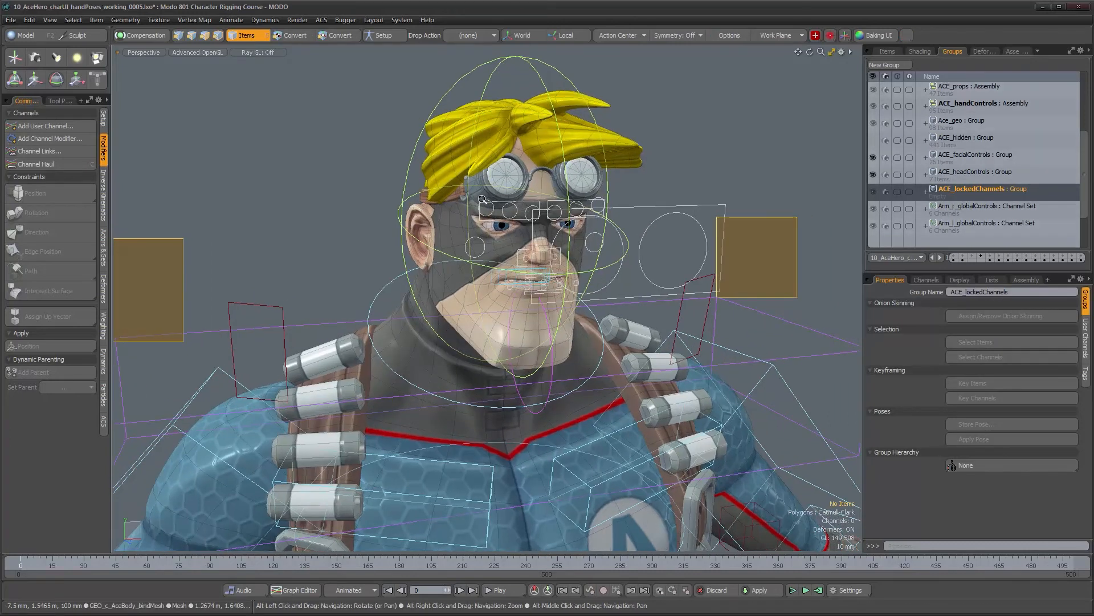
right_click_drag(482, 200, 535, 200, "alt")
mouse_move(535, 199)
left_mouse_down("alt")
mouse_move(556, 198)
mouse_move(548, 206)
left_mouse_up("alt")
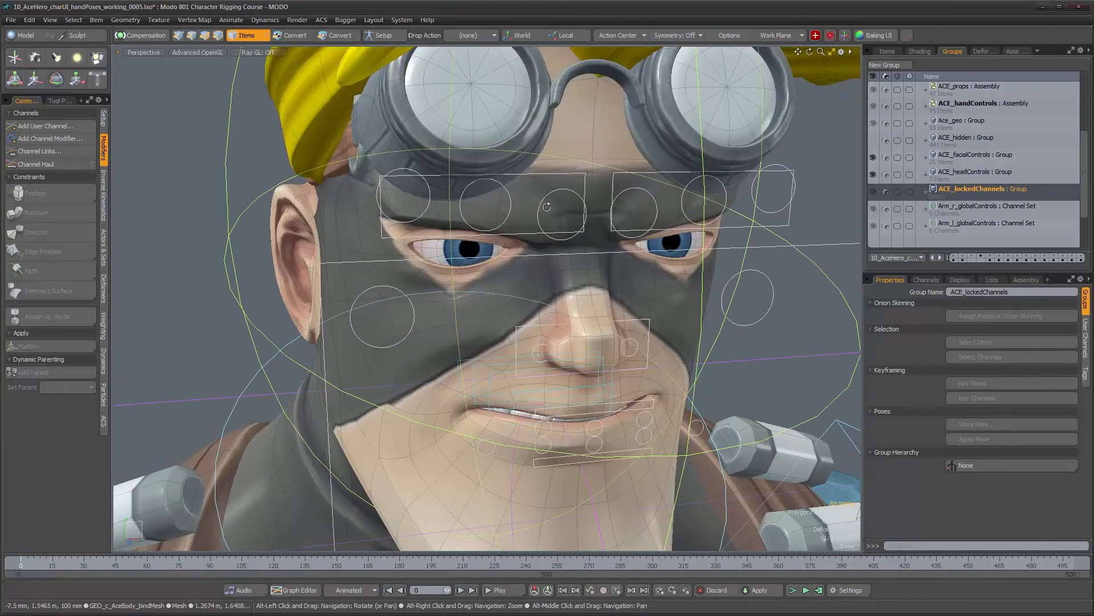
right_click_drag(548, 201, 664, 206, "alt")
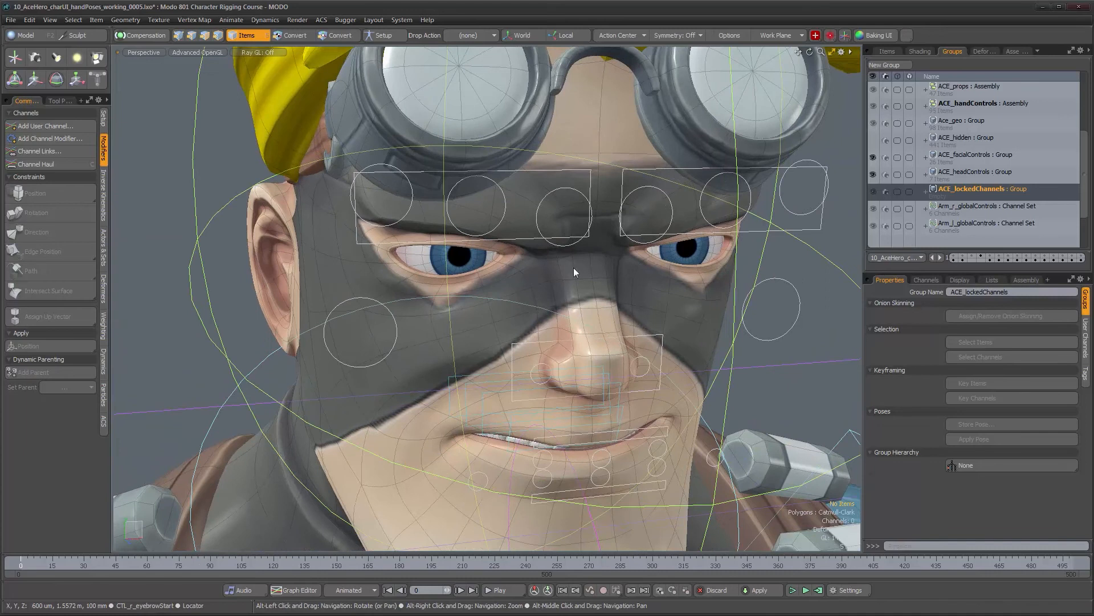
left_click(543, 207)
key("w")
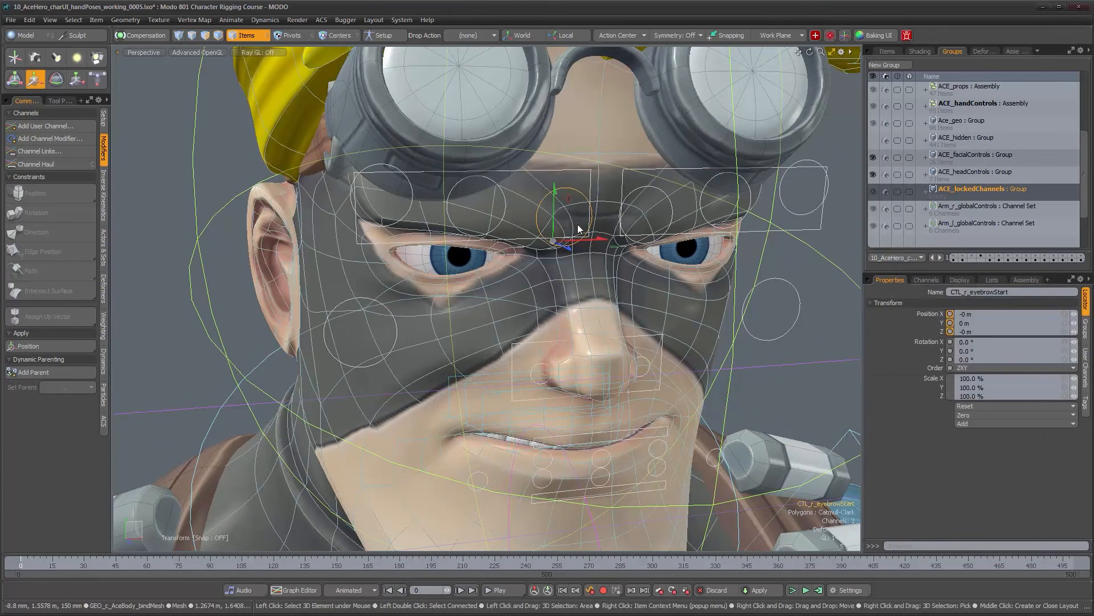
key("e")
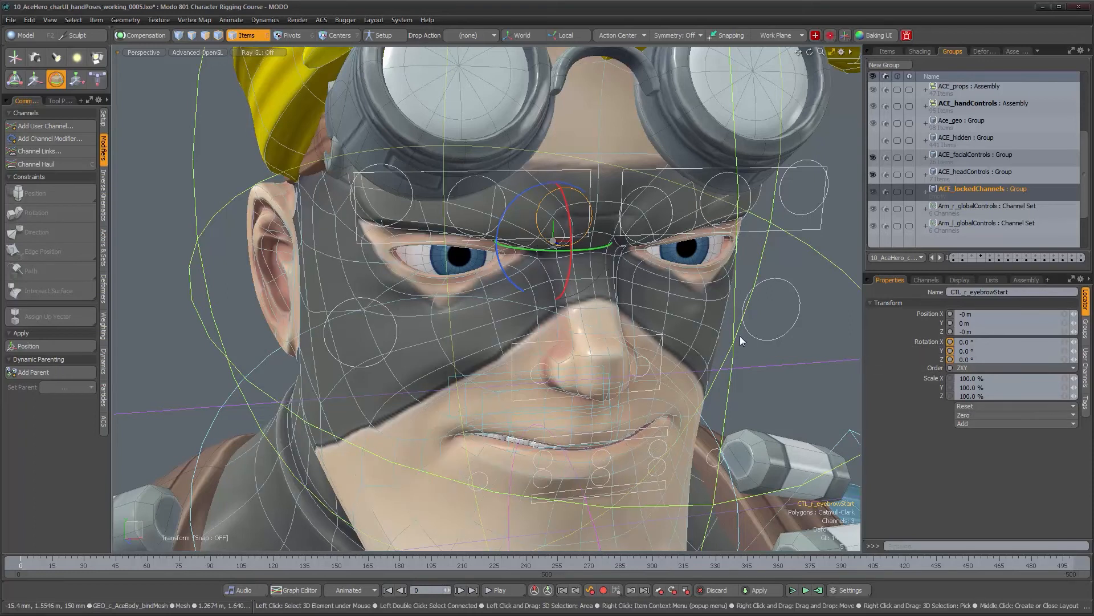
key("q")
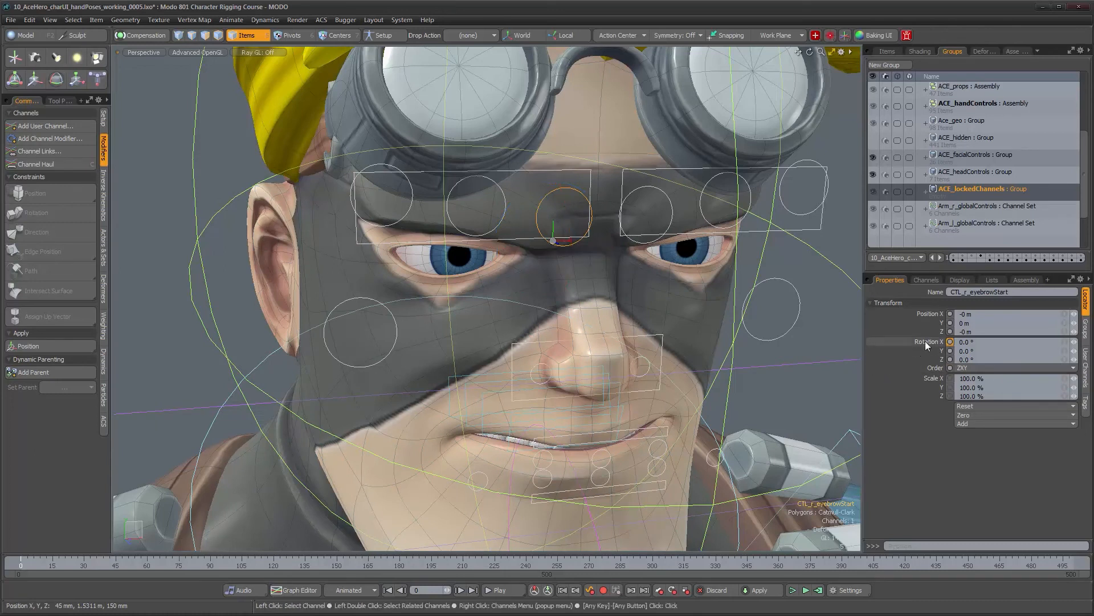
left_click(929, 359, "shift")
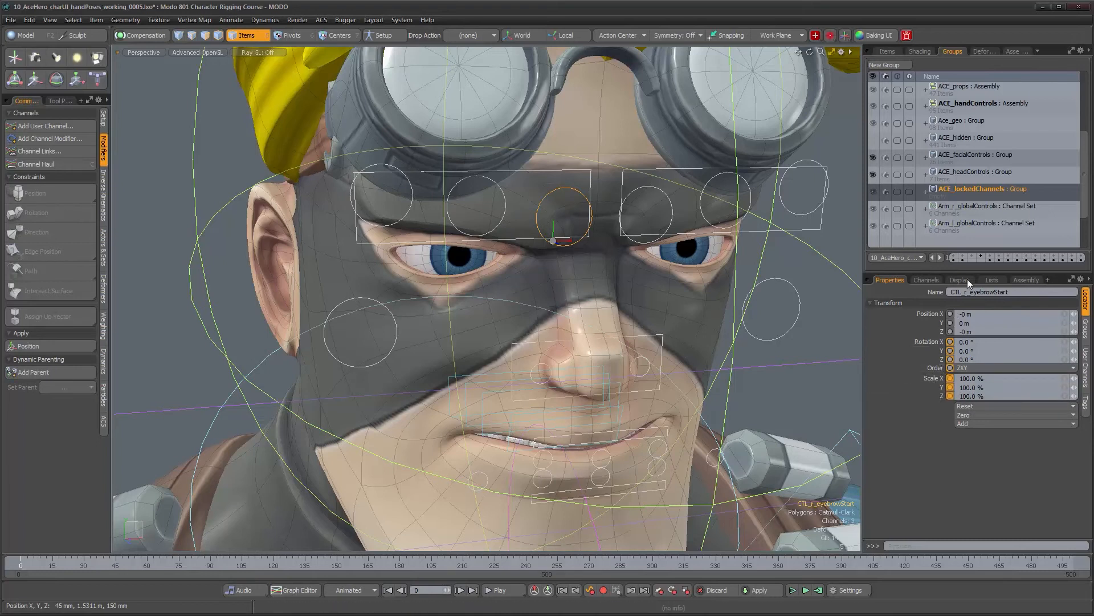
right_click(949, 193)
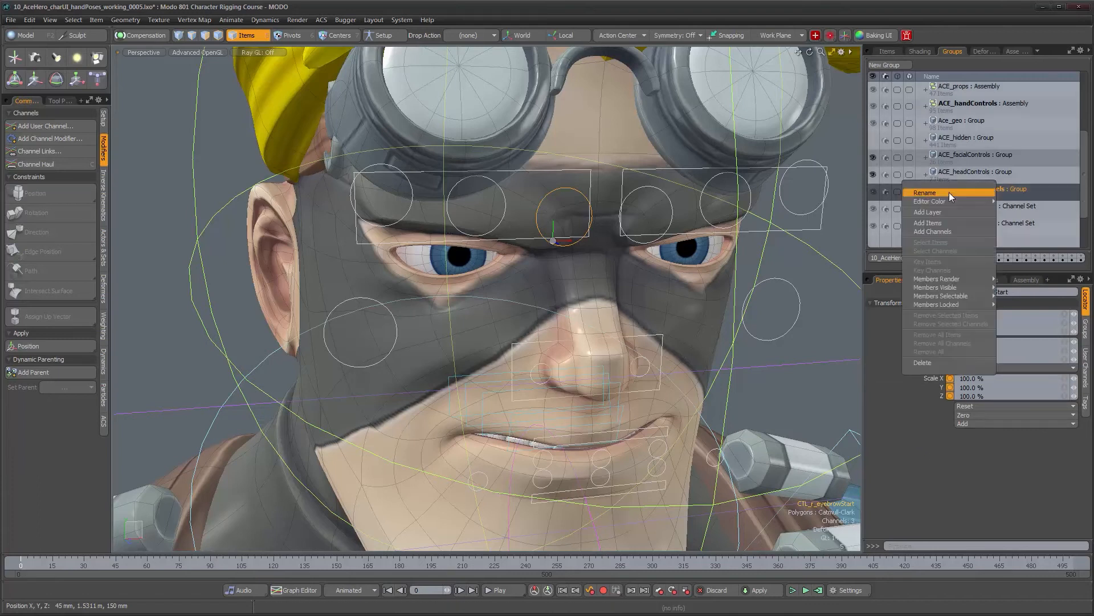
left_click(950, 232)
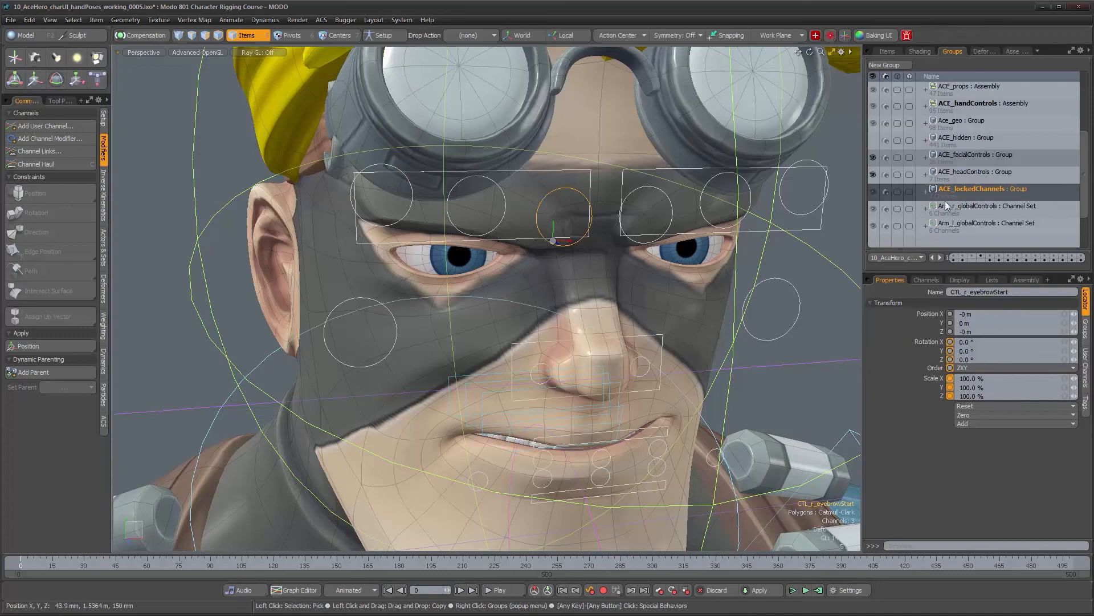
Set Members Locked to on for the ACE_lockedChannels group
left_click(343, 193)
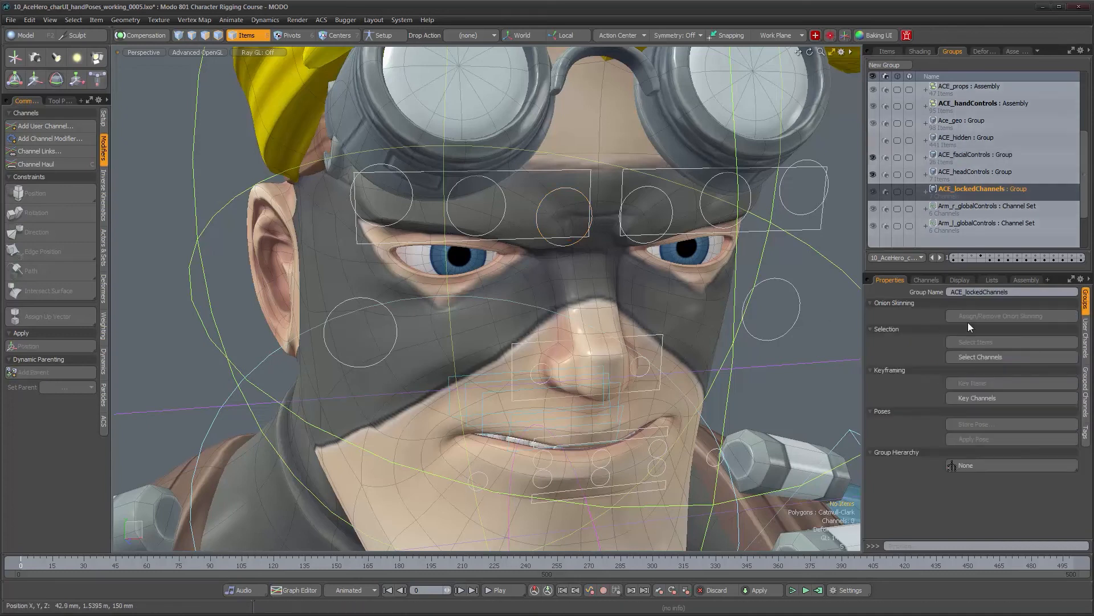
left_click(1031, 282)
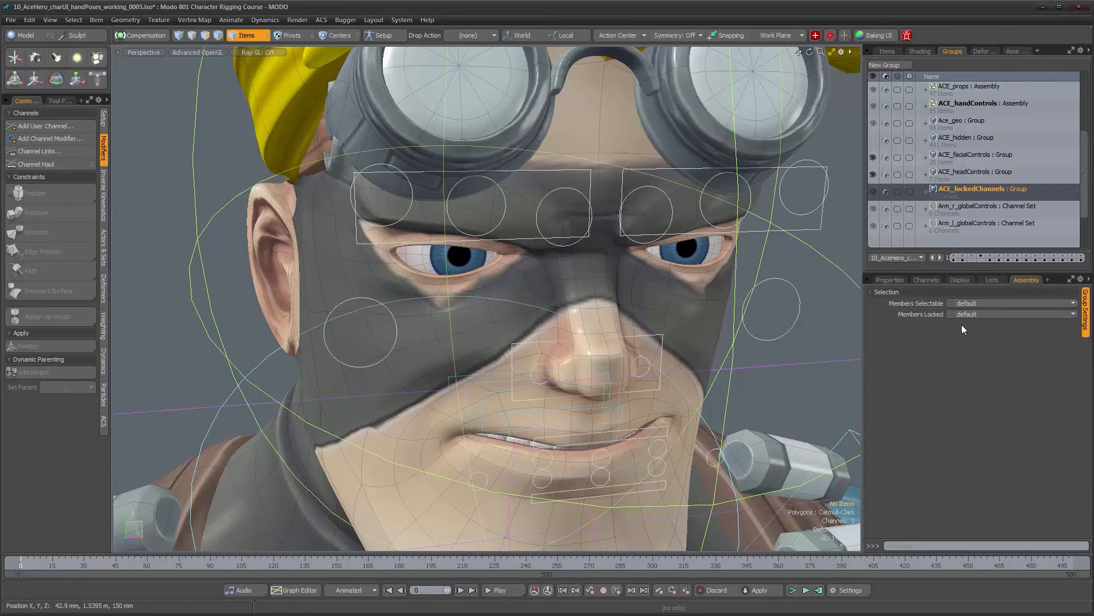
left_click(975, 314)
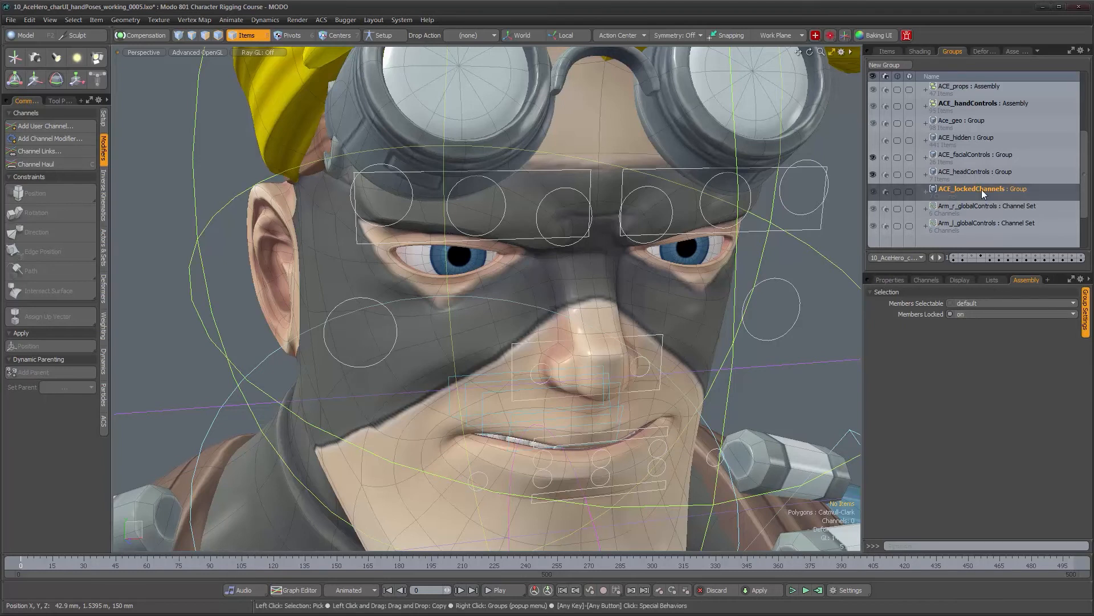
Test the channel lock by trying to edit the Y rotation of CTL_r_eyebrowStart
left_click(889, 280)
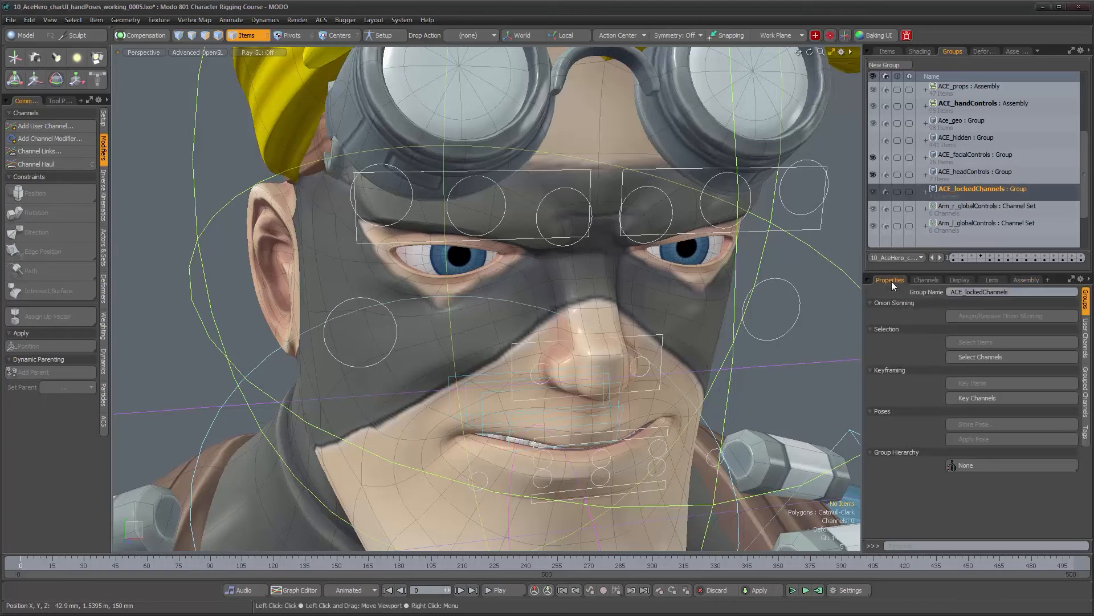
left_click(572, 194)
key("w")
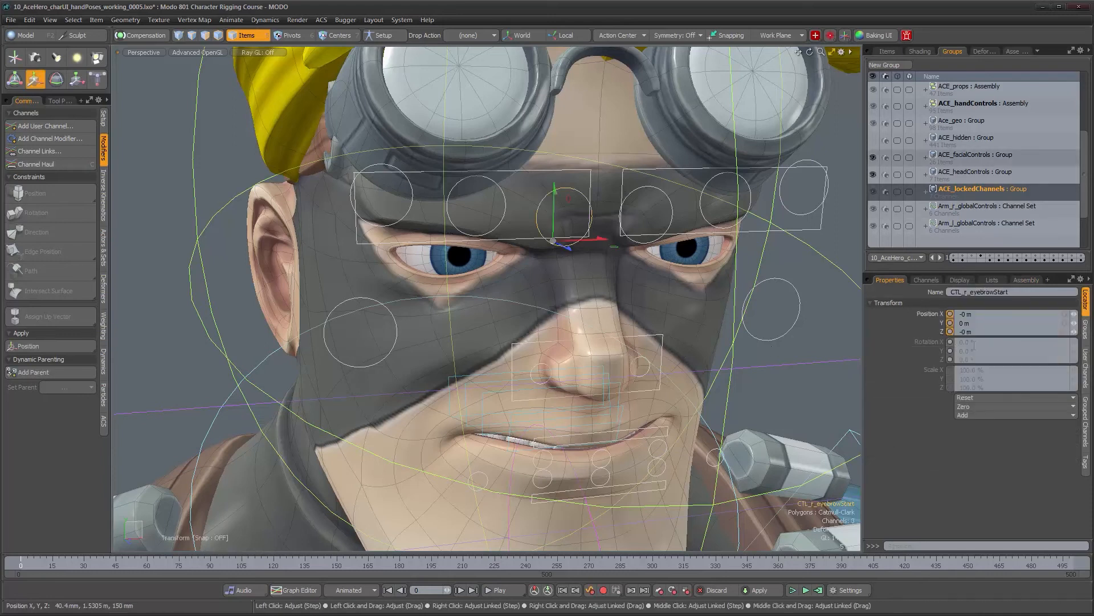
left_click(975, 351)
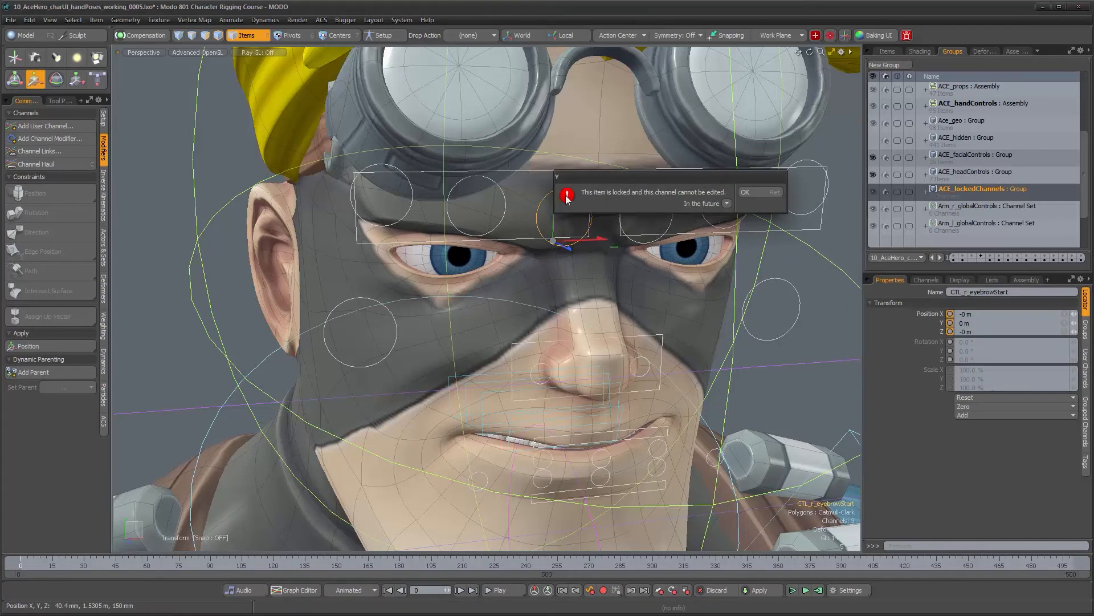
left_click(762, 194)
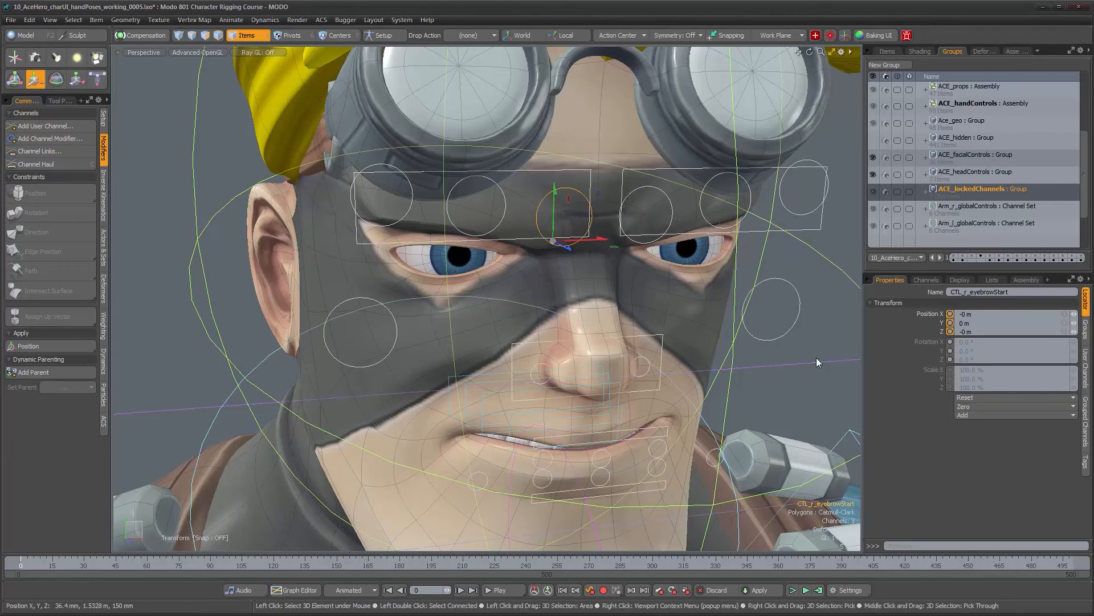
Examine the CTL_r_eyebrowStart control and its move handles from the front of the face
left_click_drag(816, 358, 702, 313, "alt")
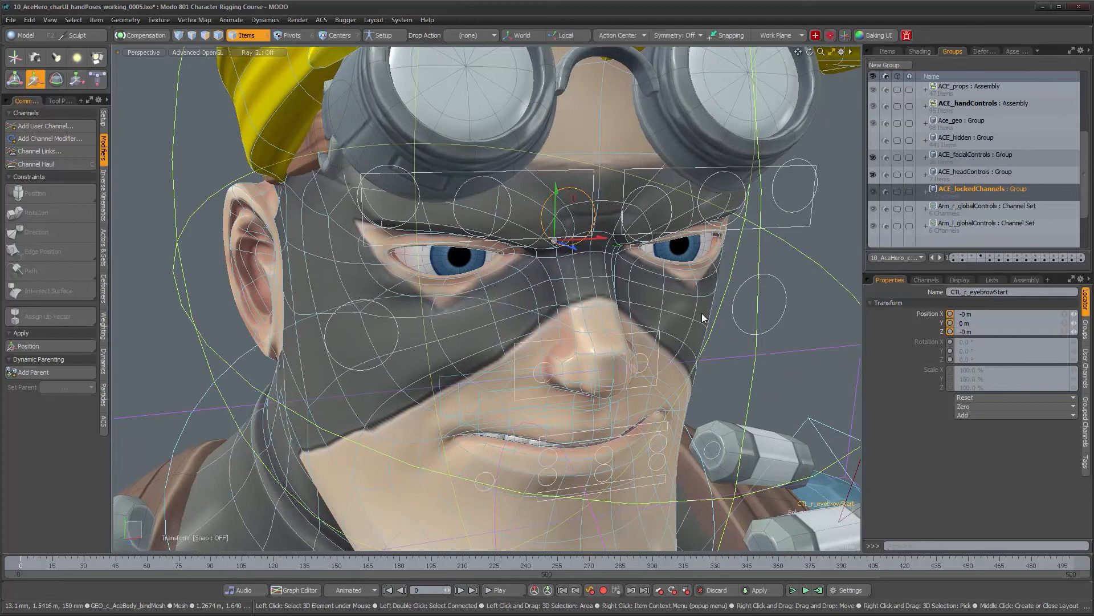
left_click_drag(703, 313, 760, 316, "alt")
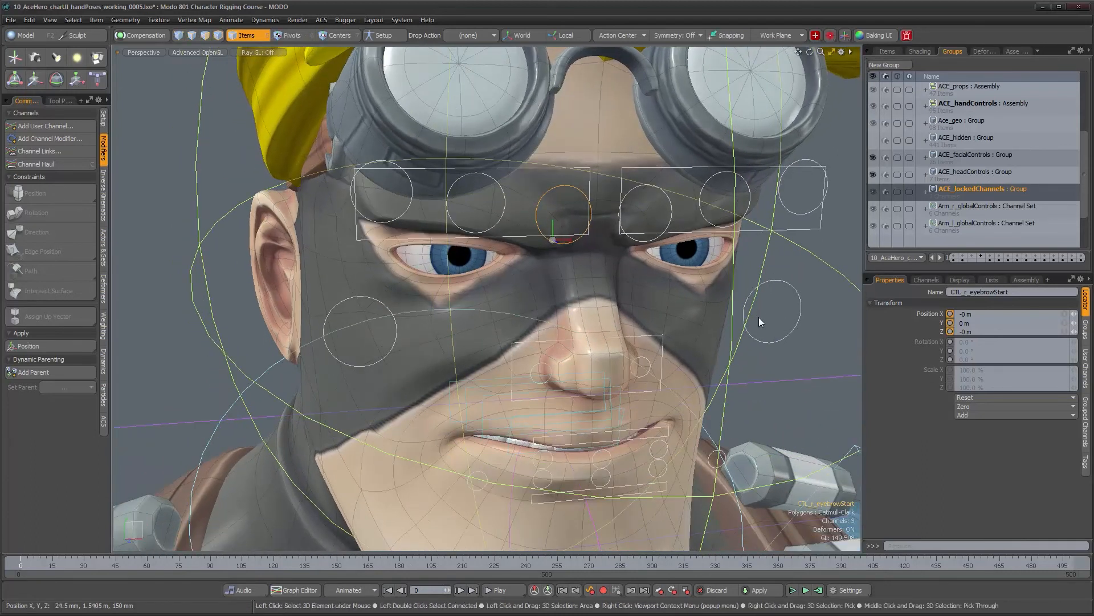
mouse_move(547, 228)
left_mouse_down("alt")
mouse_move(536, 231)
mouse_move(558, 239)
left_mouse_up("alt")
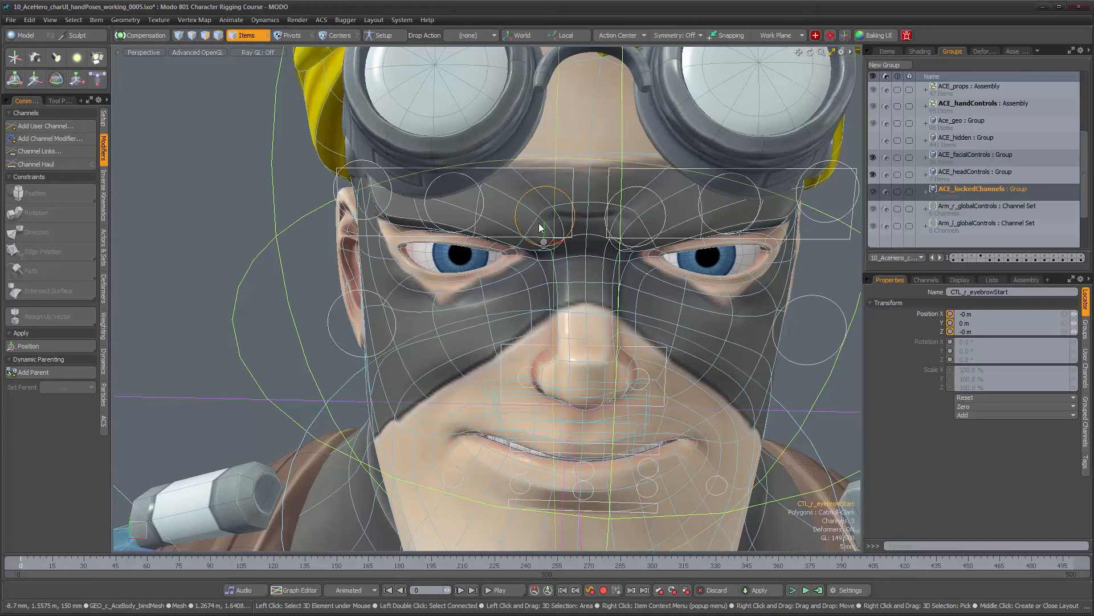
key("w")
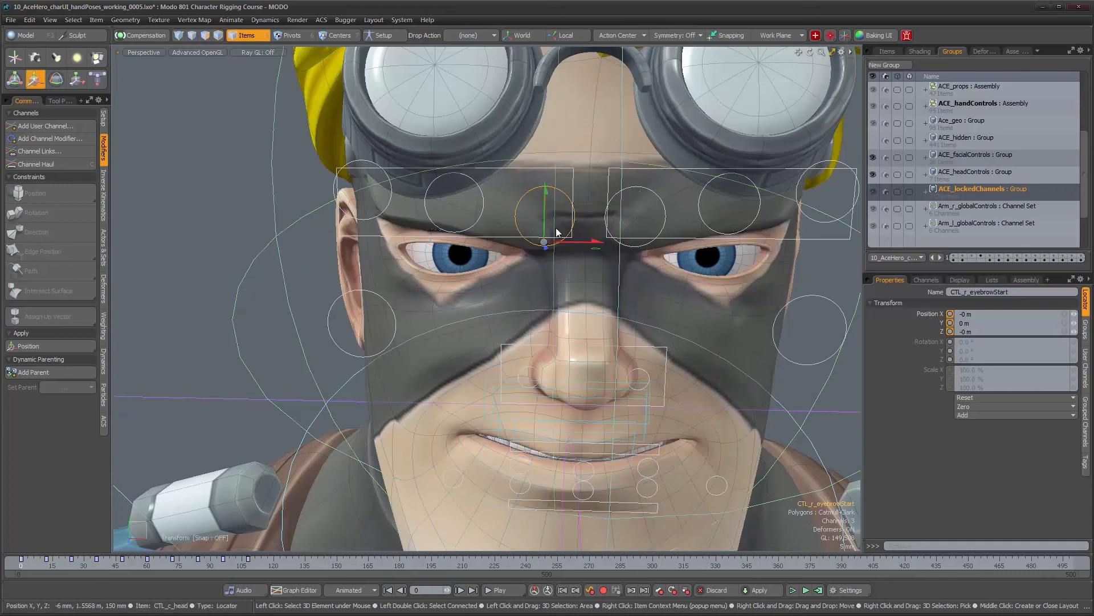
left_click_drag(557, 231, 564, 238, "alt")
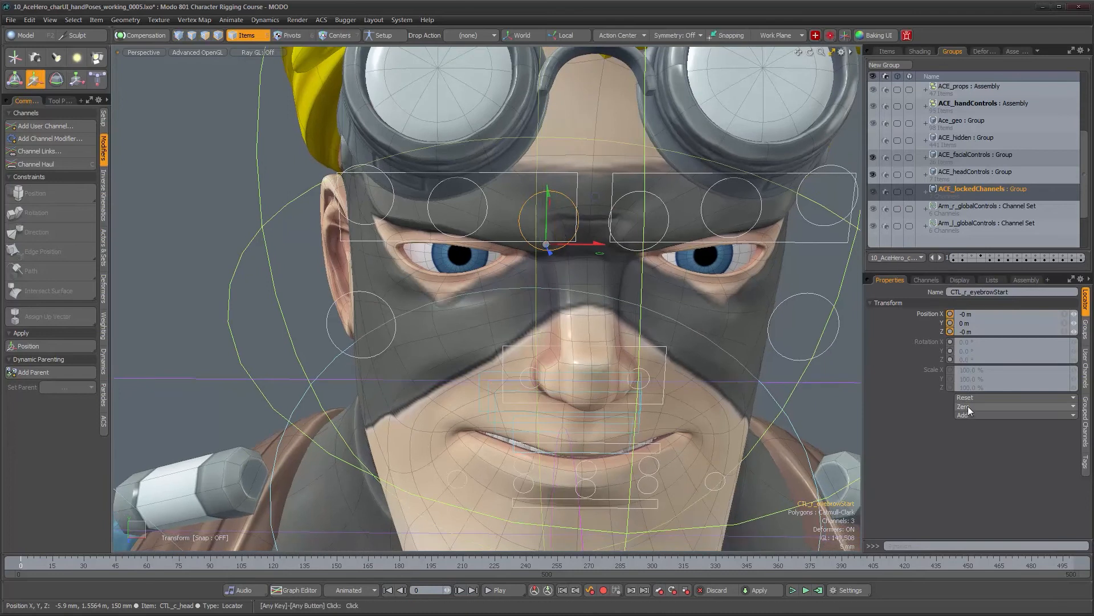
mouse_move(564, 349)
left_mouse_down("alt")
mouse_move(593, 351)
mouse_move(569, 351)
left_mouse_up("alt")
Select the CTL_r_eyebrowMid control together with its rotation and scale channels
key("q")
left_click(485, 216)
key("e")
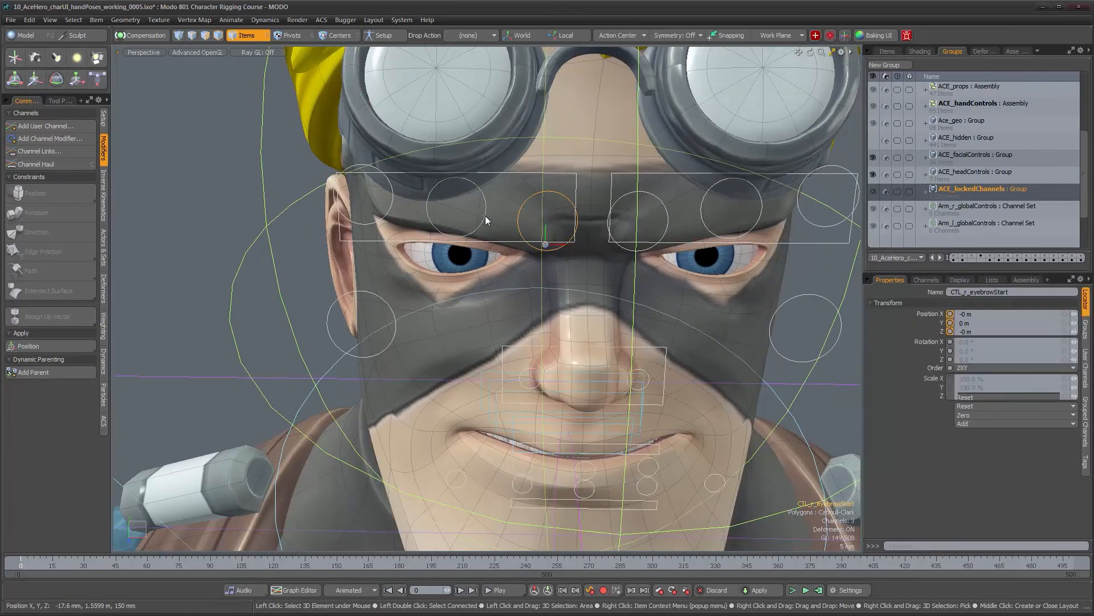
left_click(932, 345)
left_click(935, 394, "shift")
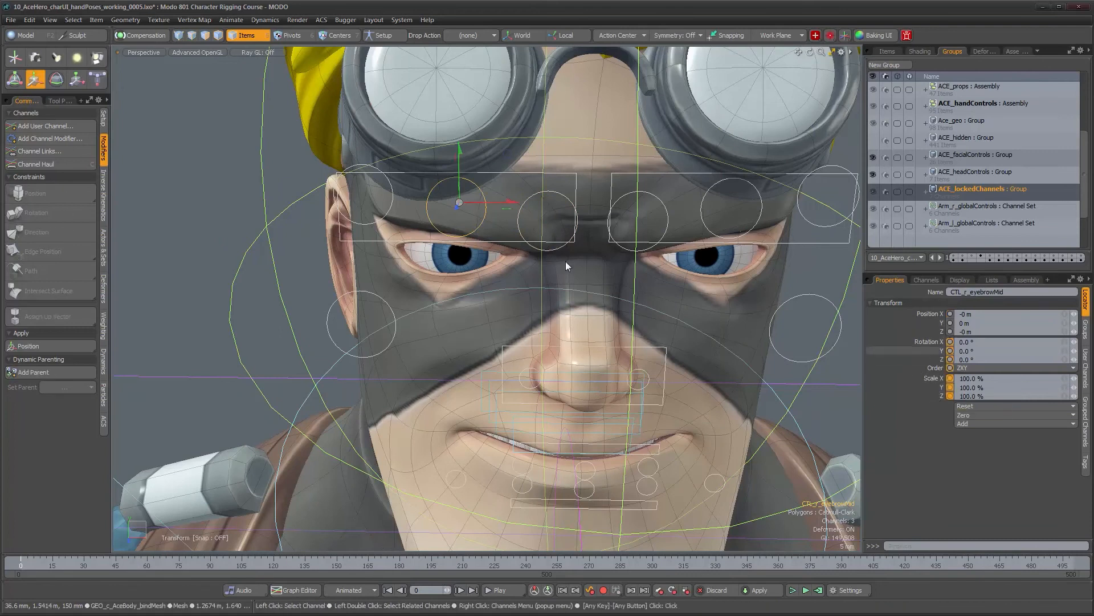
key("q")
left_click(228, 169)
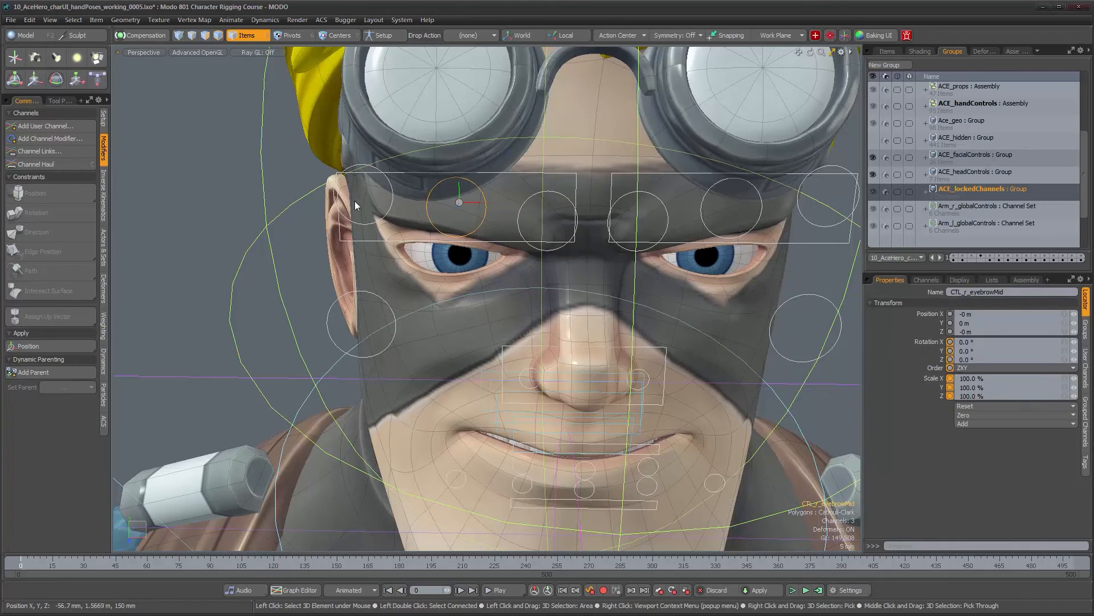
Select the remaining eyebrow controls on both sides, from CTL_r_eyebrowMid outward, together with both cheekbone controls
left_click(426, 213)
key("w")
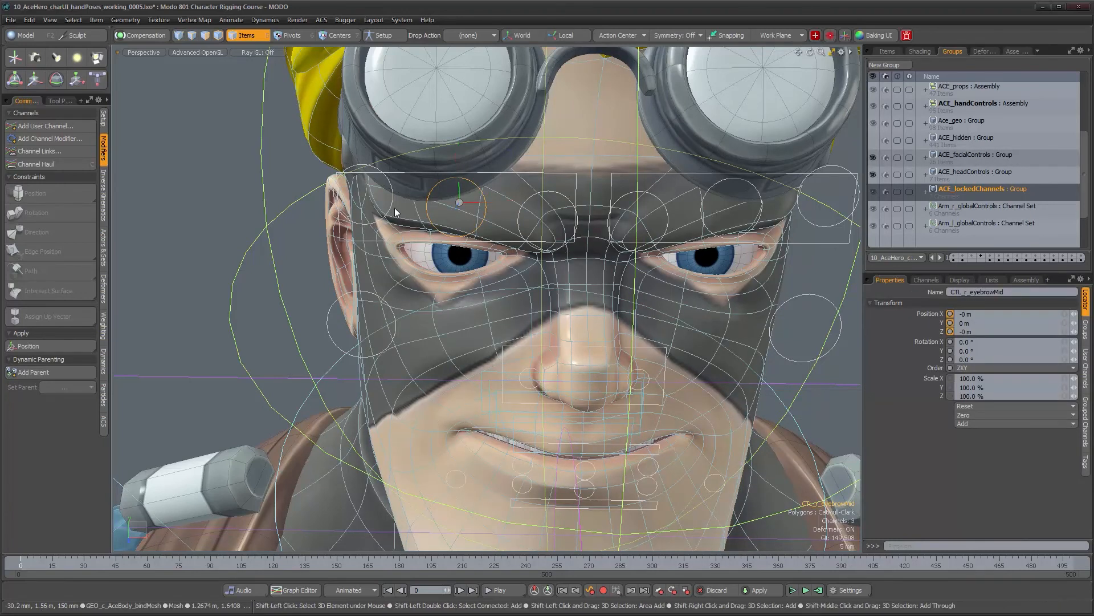
left_click(391, 207, "shift")
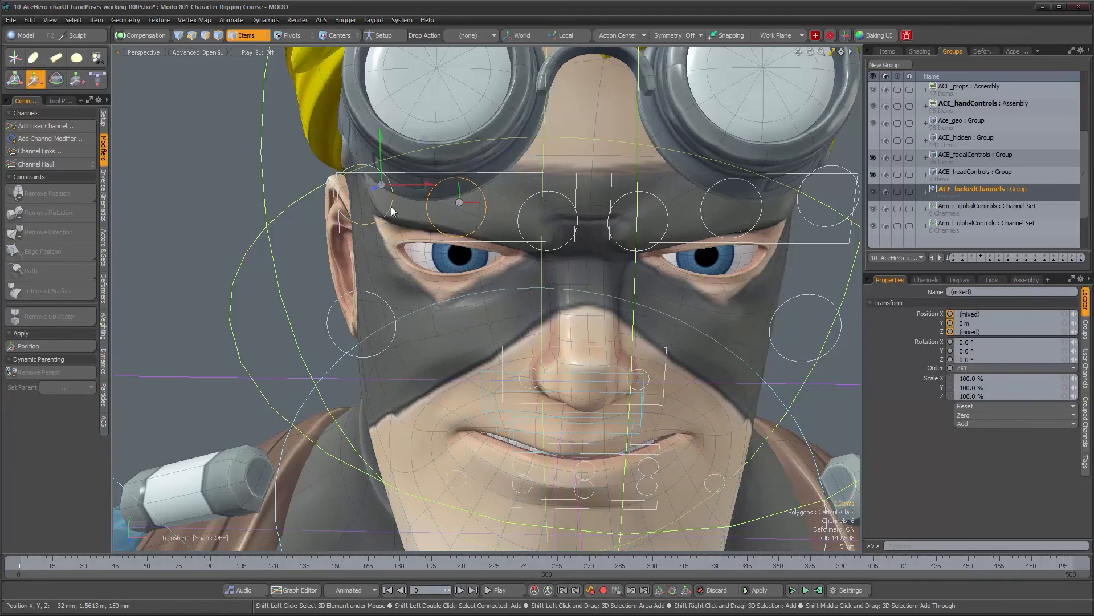
key("q")
left_click(668, 215, "shift")
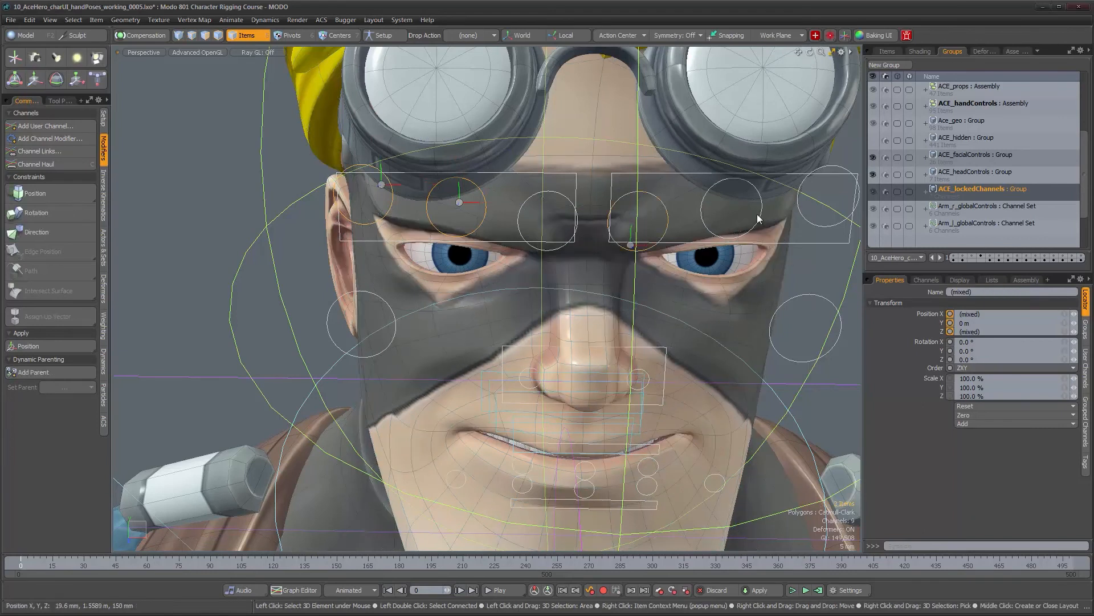
left_click(759, 218, "shift")
key("w")
key("q")
key("space")
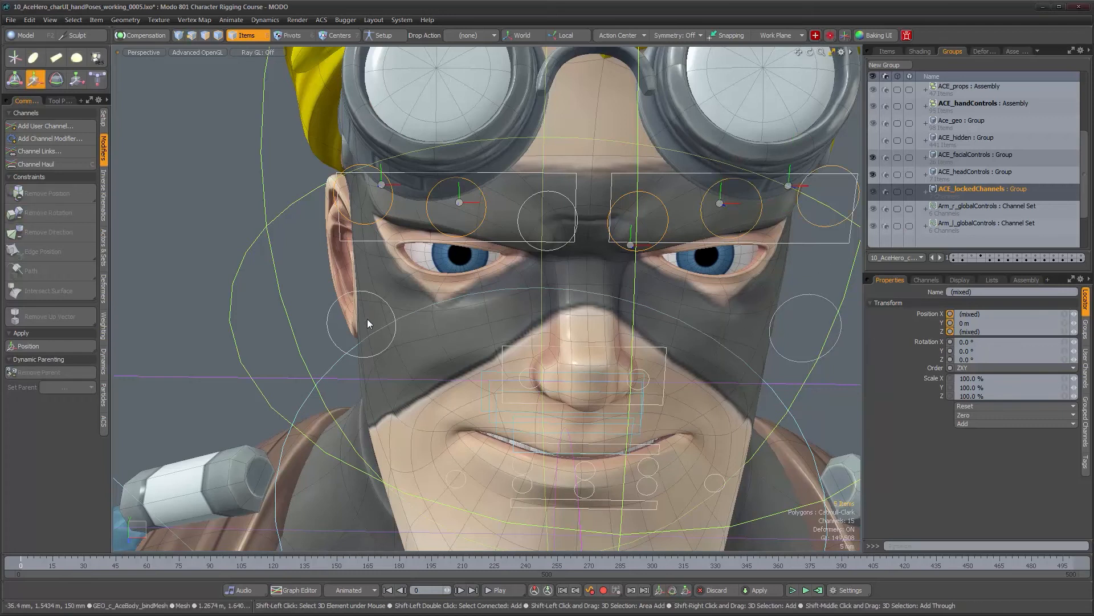
left_click(362, 317, "shift")
left_click(362, 342, "shift")
key("w")
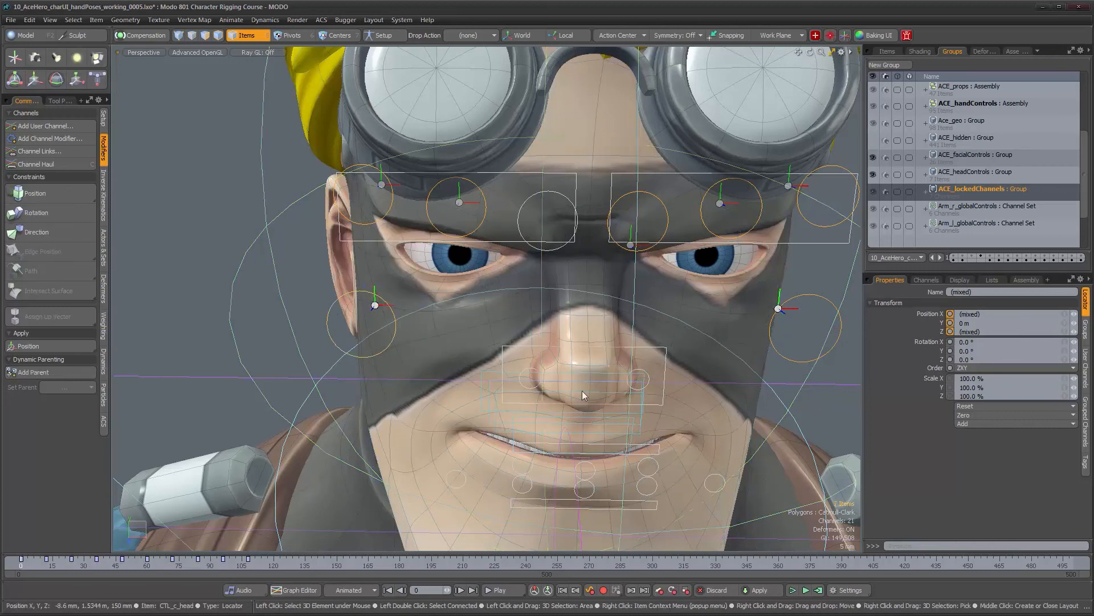
left_click_drag(582, 391, 658, 369, "alt")
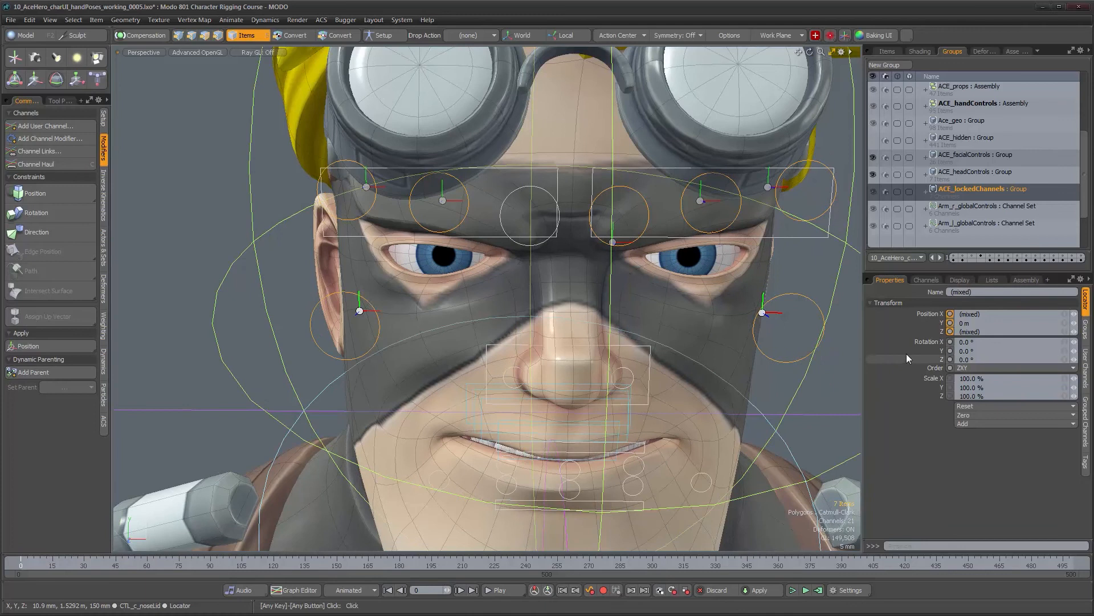
Add the rotation X, Y, Z, rotation order and scale X, Y, Z channels of the selected eyebrow and cheekbone controls to the ACE_lockedChannels group
left_click(922, 341)
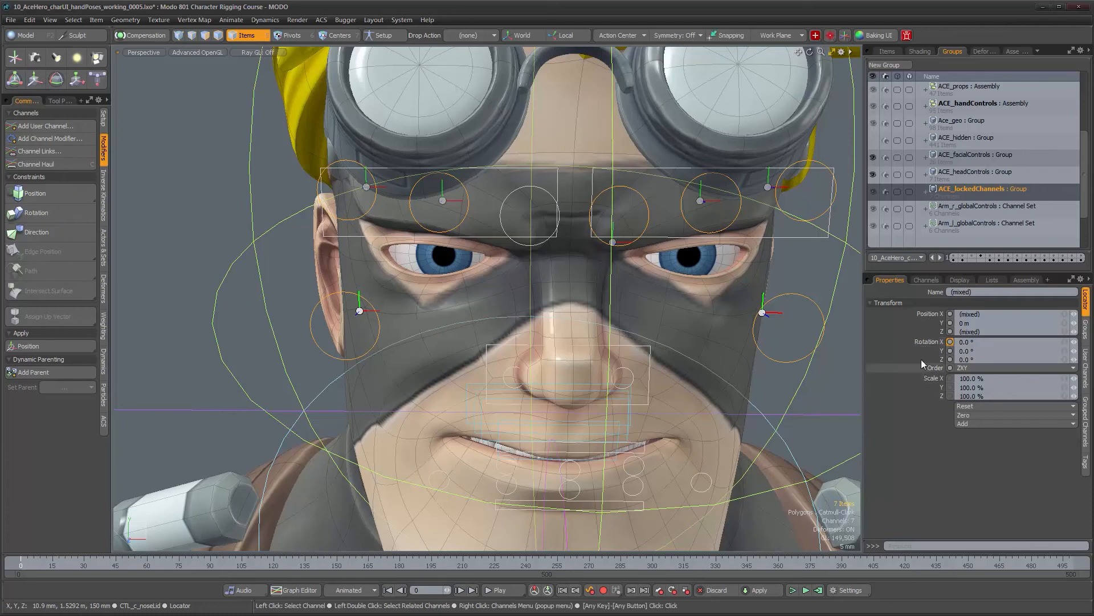
left_click(933, 351, "ctrl")
left_click(935, 358, "ctrl")
left_click(934, 368, "ctrl")
left_click(933, 378, "ctrl")
left_click(932, 387, "ctrl")
left_click(933, 394, "ctrl")
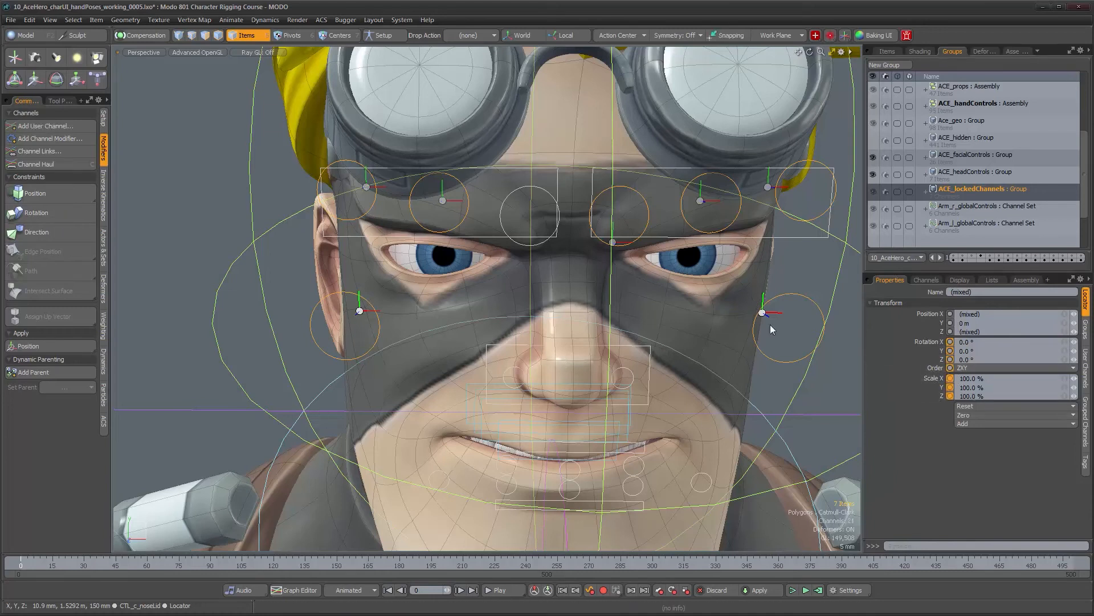
left_click(927, 279)
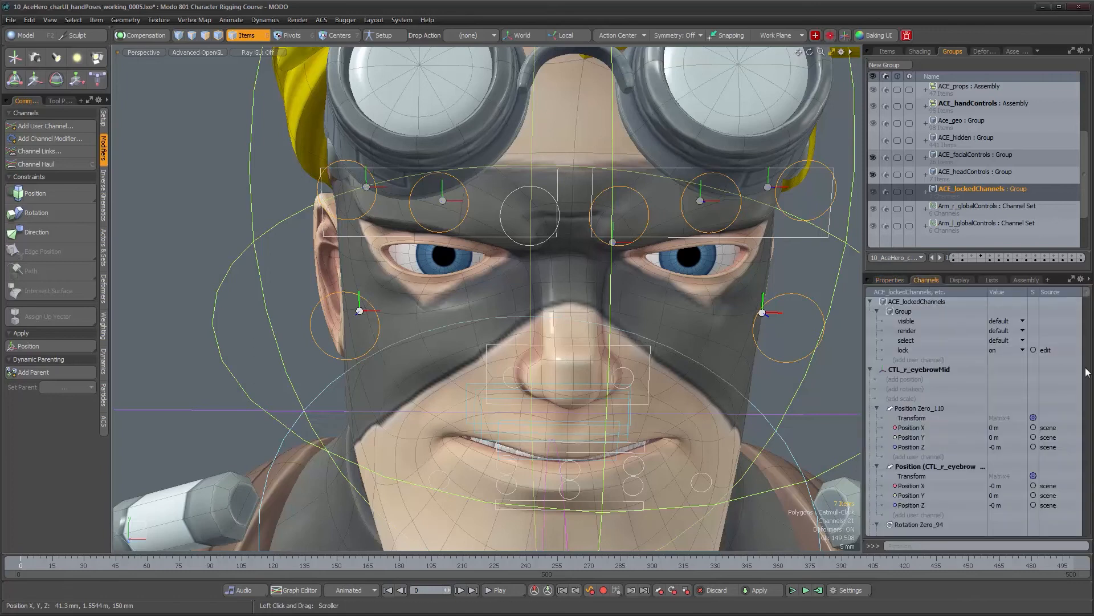
mouse_move(1088, 308)
left_mouse_down()
mouse_move(1086, 488)
mouse_move(1087, 293)
left_mouse_up()
left_click(897, 277)
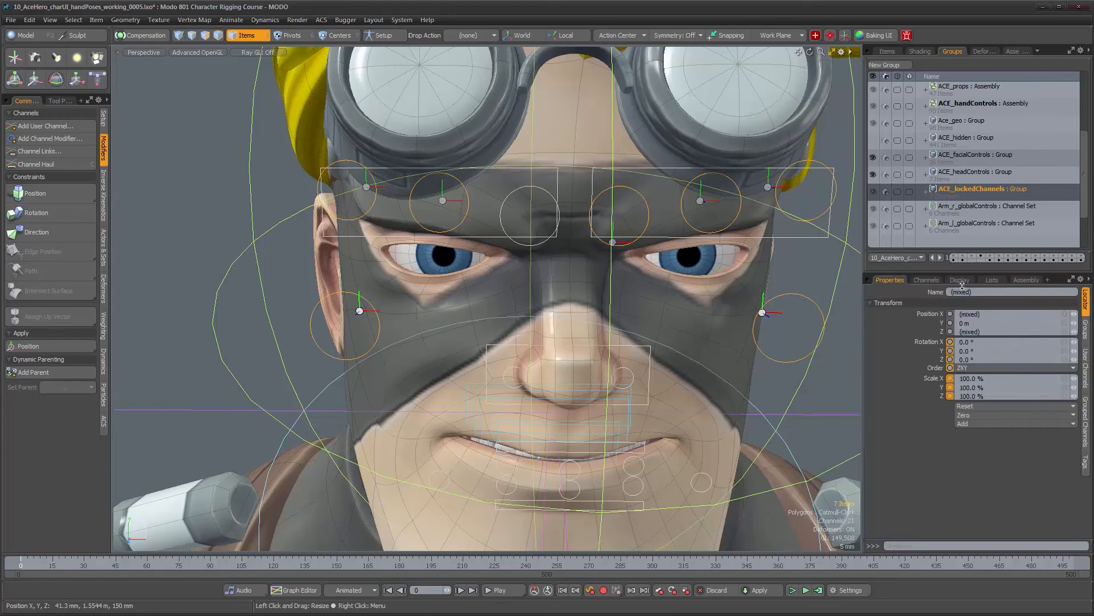
right_click(977, 195)
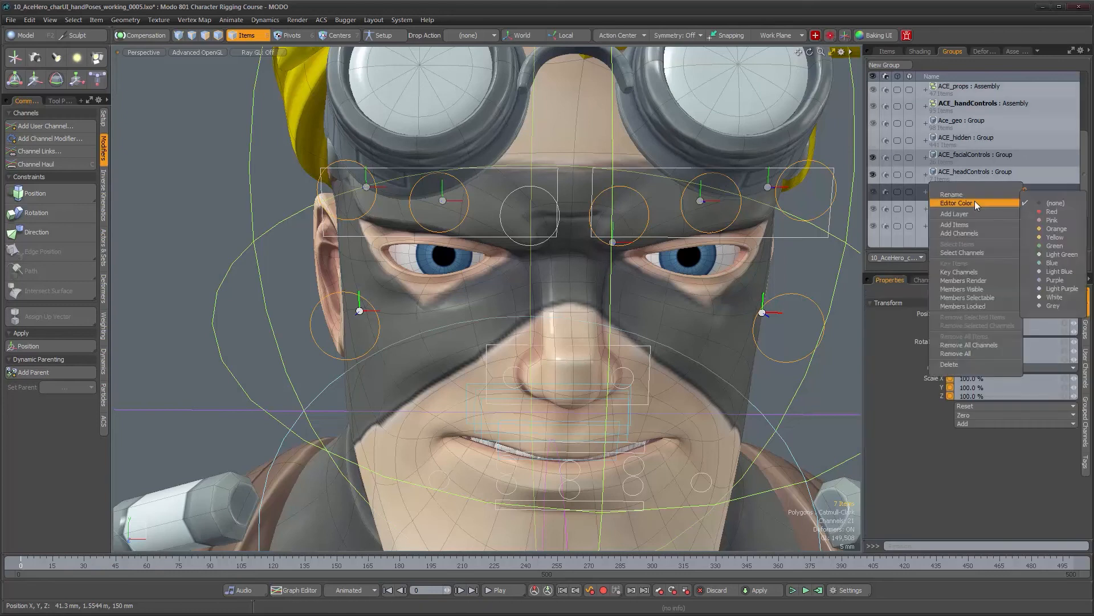
left_click(973, 231)
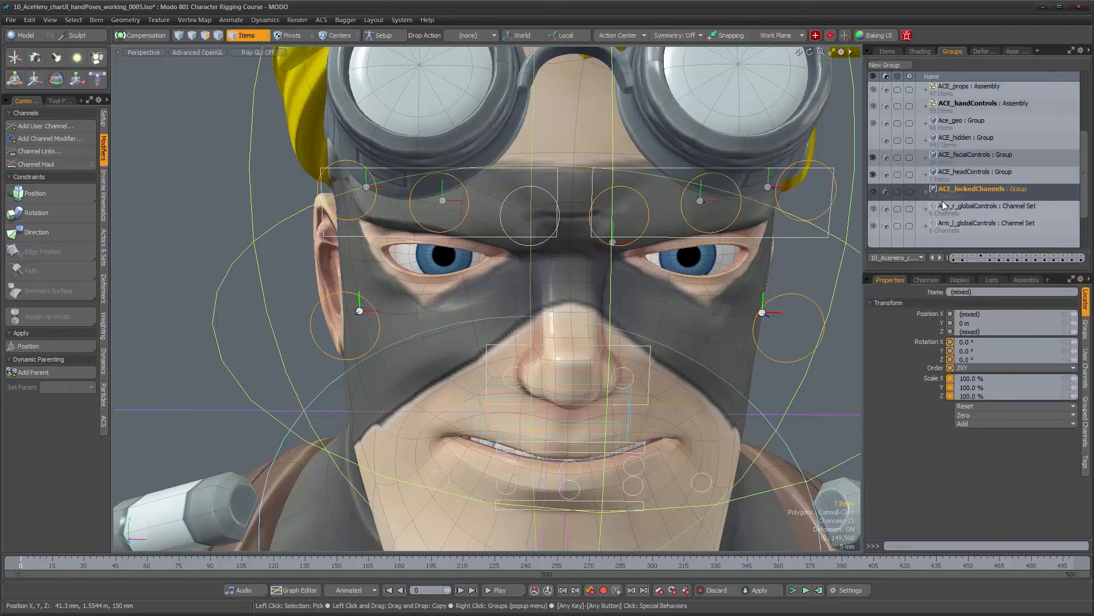
Select only CTL_r_cheekBone to check its channel lock
left_click(214, 214)
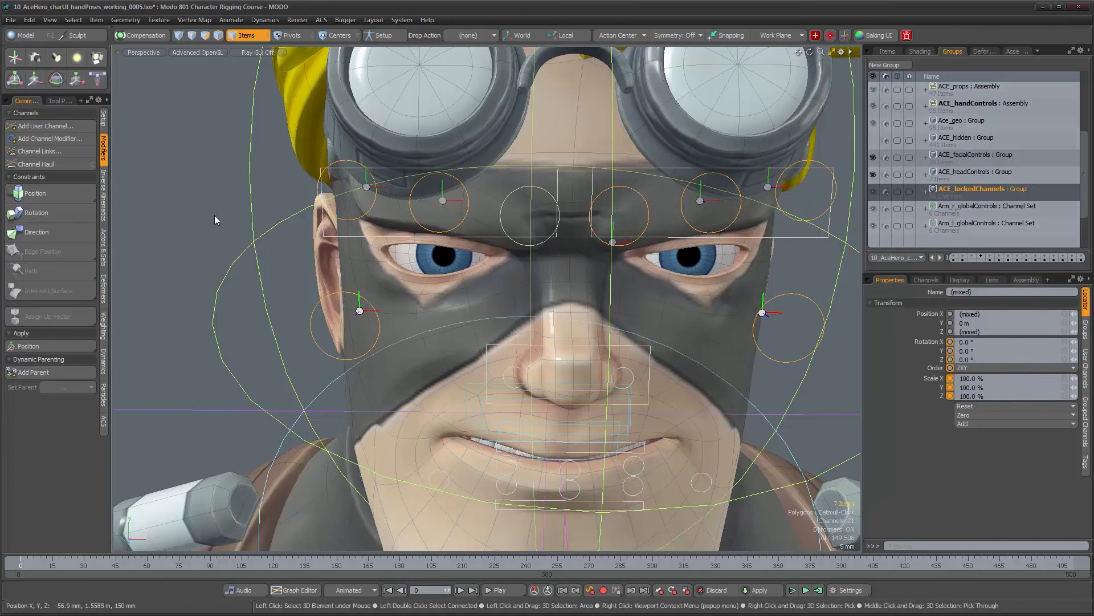
left_click(426, 337)
key("w")
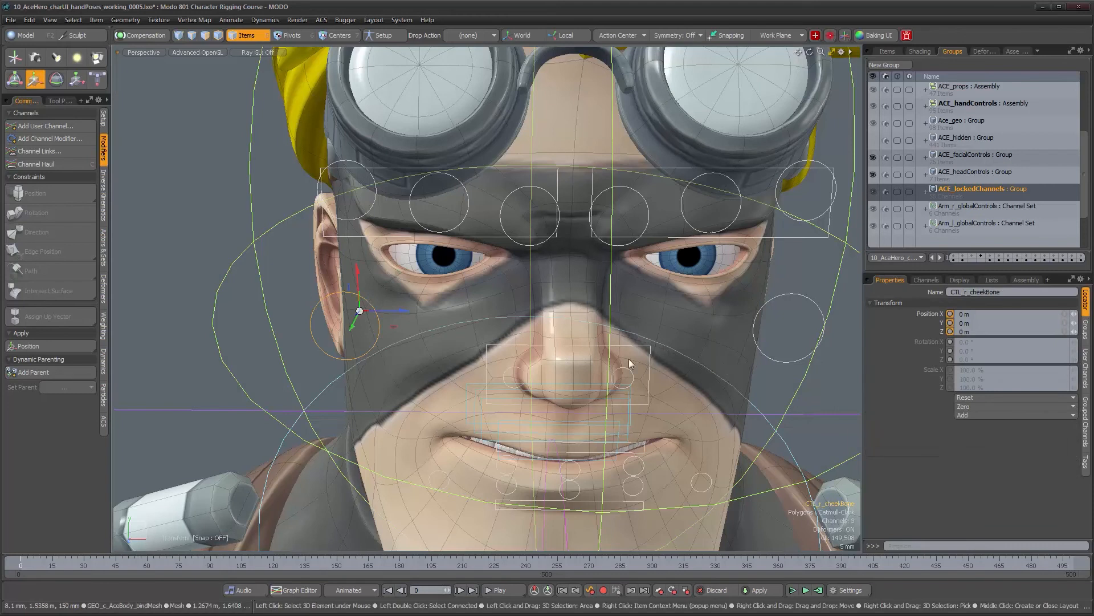
Select both nose lid controls beside the nostrils
left_click_drag(630, 363, 611, 329, "alt")
scroll(603, 322, "up", 2)
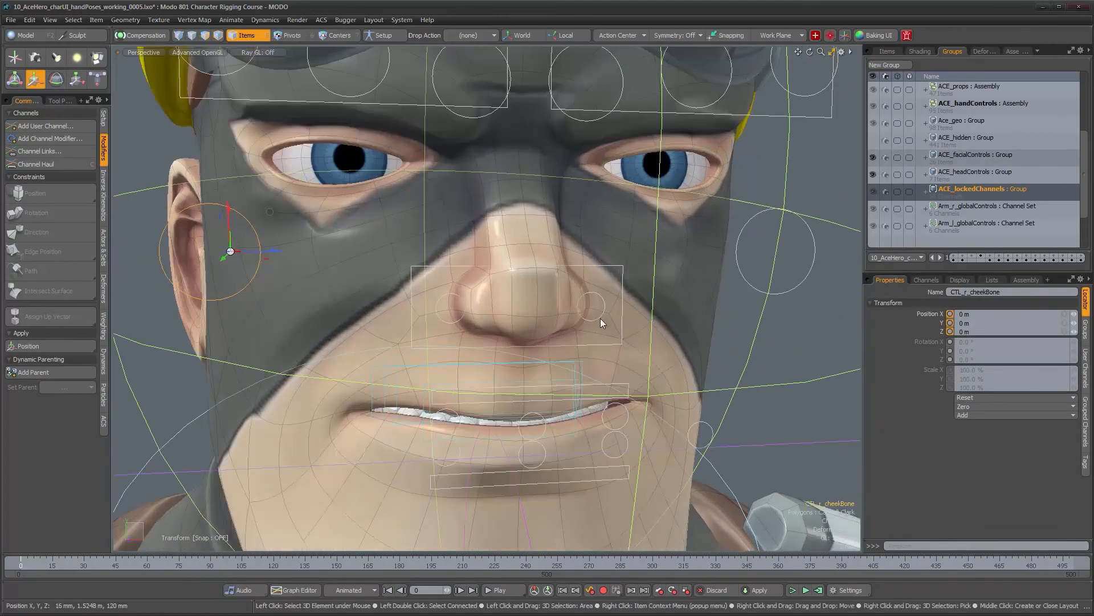
left_click(600, 318)
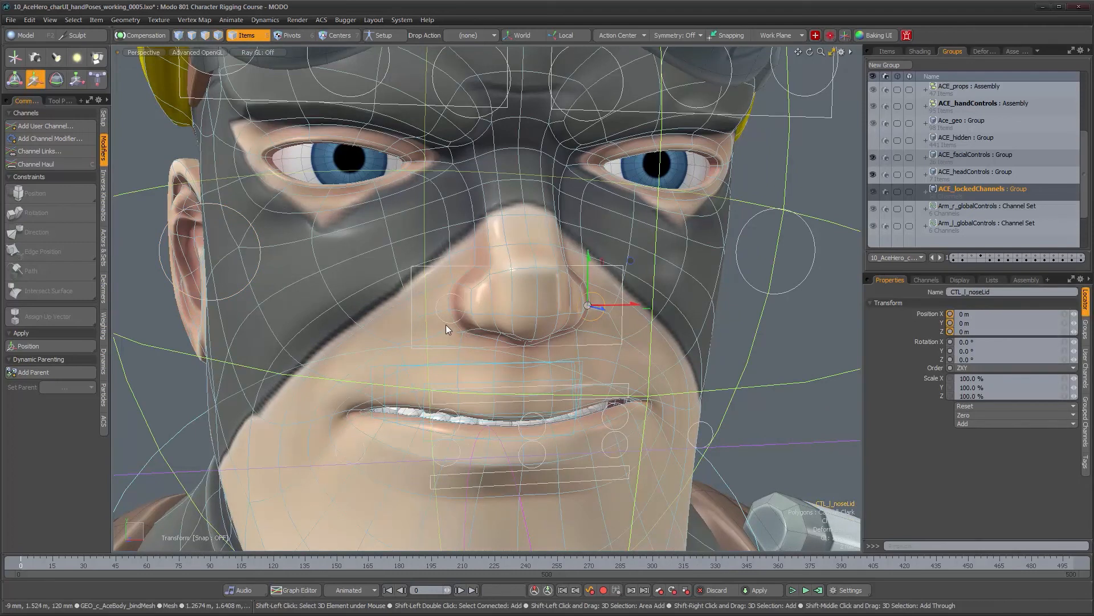
left_click(449, 308, "shift")
Extend the selection with both mouth corner controls and all upper and lower lip controls
left_click_drag(609, 404, 698, 356, "alt")
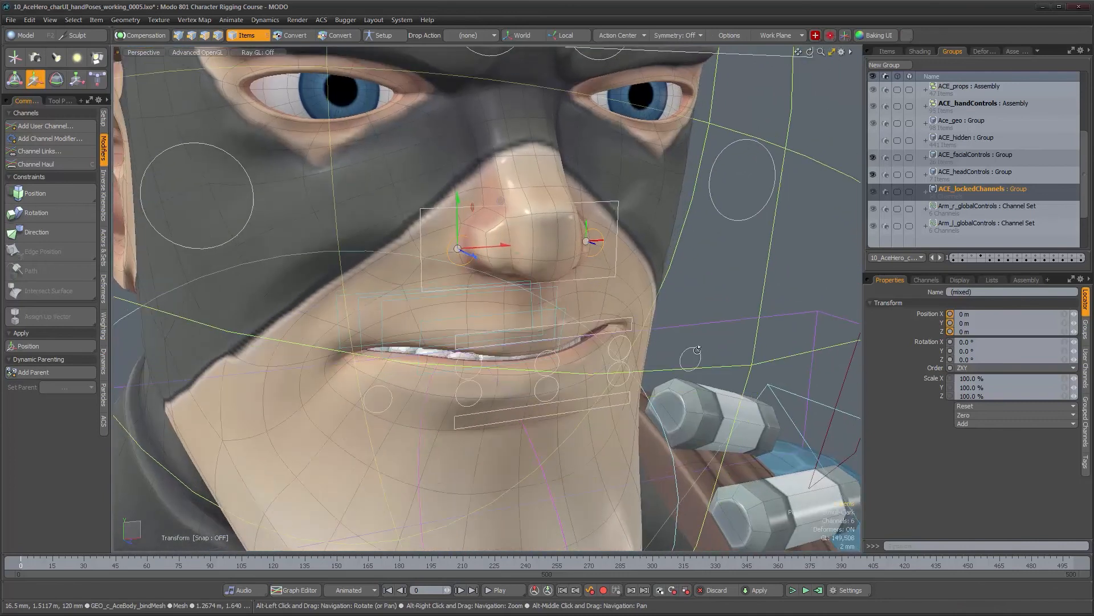
left_click(611, 342, "shift")
left_click(469, 378, "shift")
left_click(470, 378, "shift")
left_click(393, 402, "shift")
left_click(555, 400, "shift")
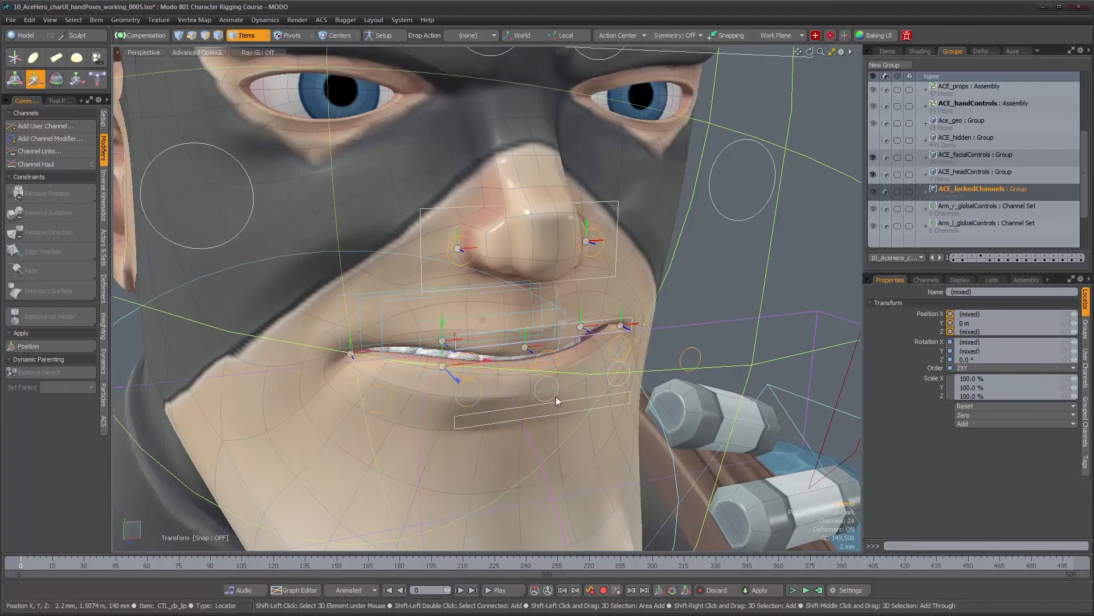
left_click(555, 395, "shift")
left_click(621, 386, "shift")
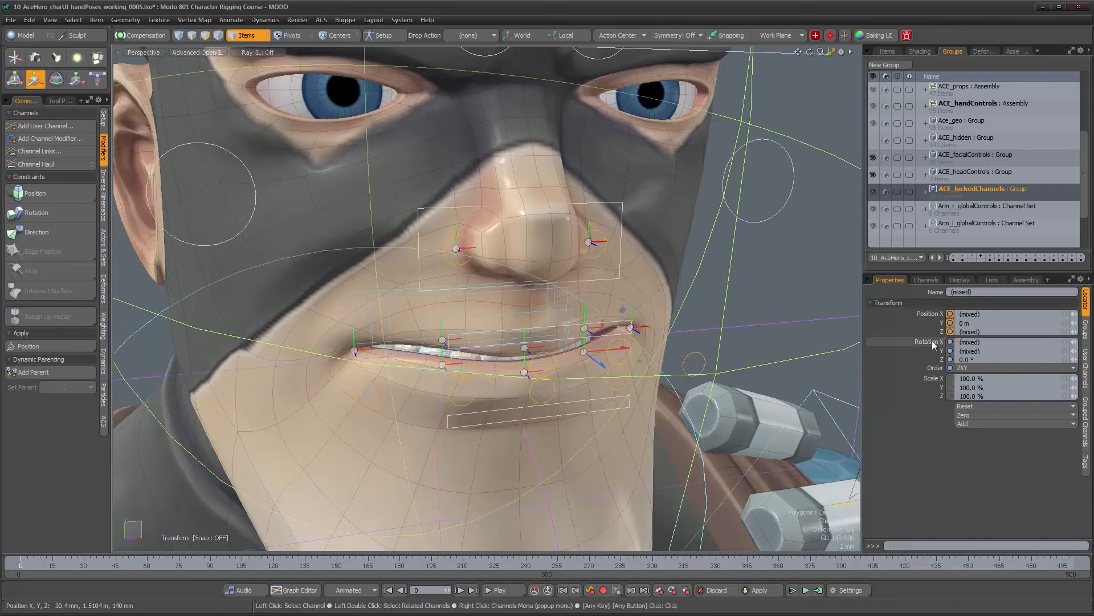
Inspect the rotation channel states of the mouth controls, check CTL_lt_lip and CTL_l_mouthCorner individually, and restore the multi-control selection
double_click(933, 342)
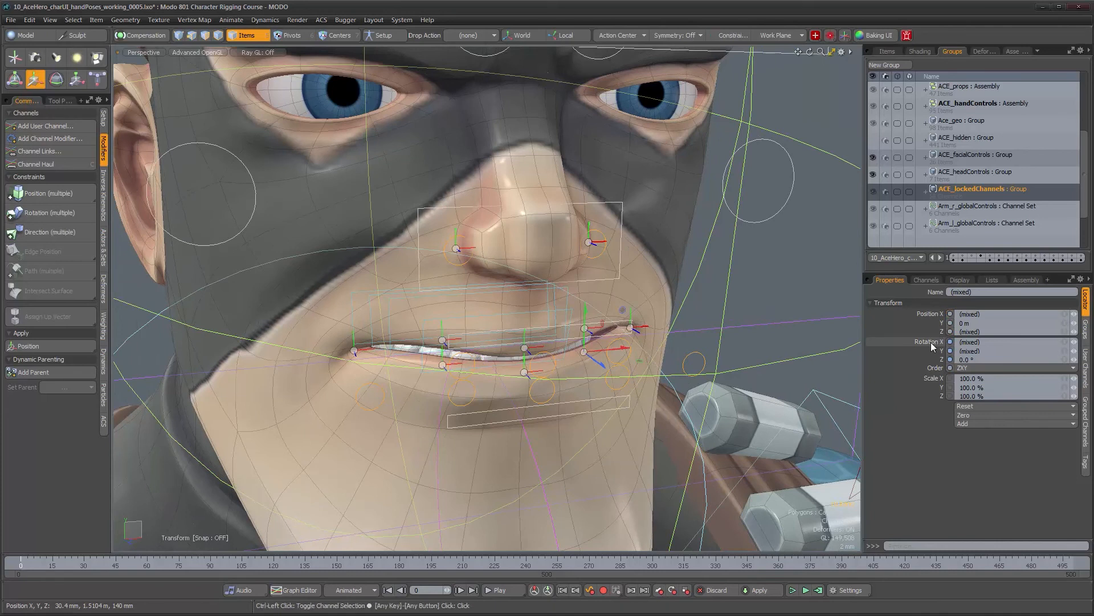
left_click(931, 342, "ctrl")
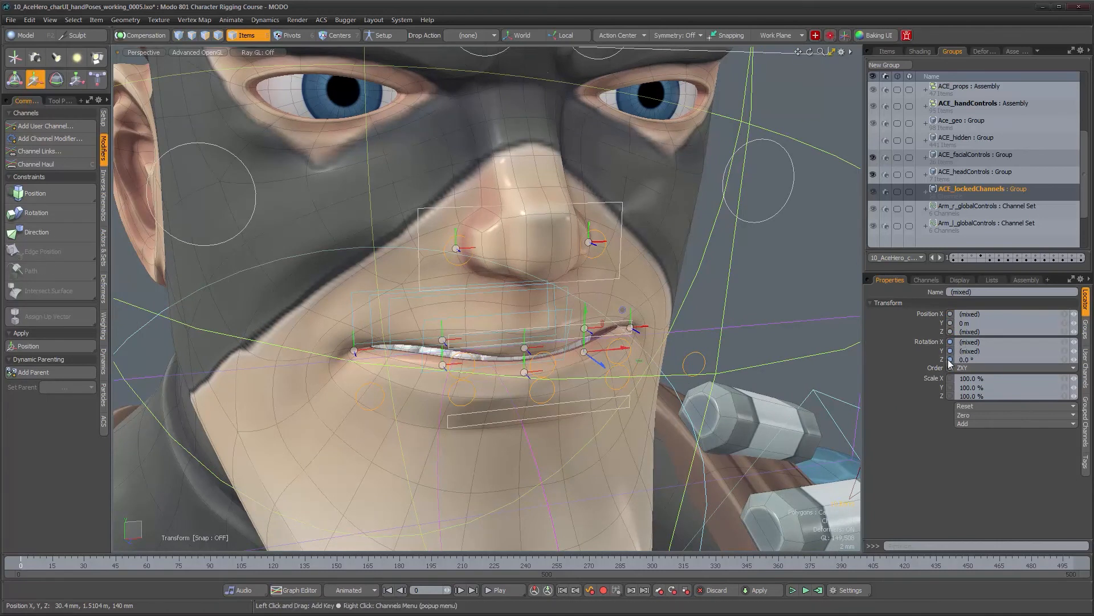
mouse_move(949, 363)
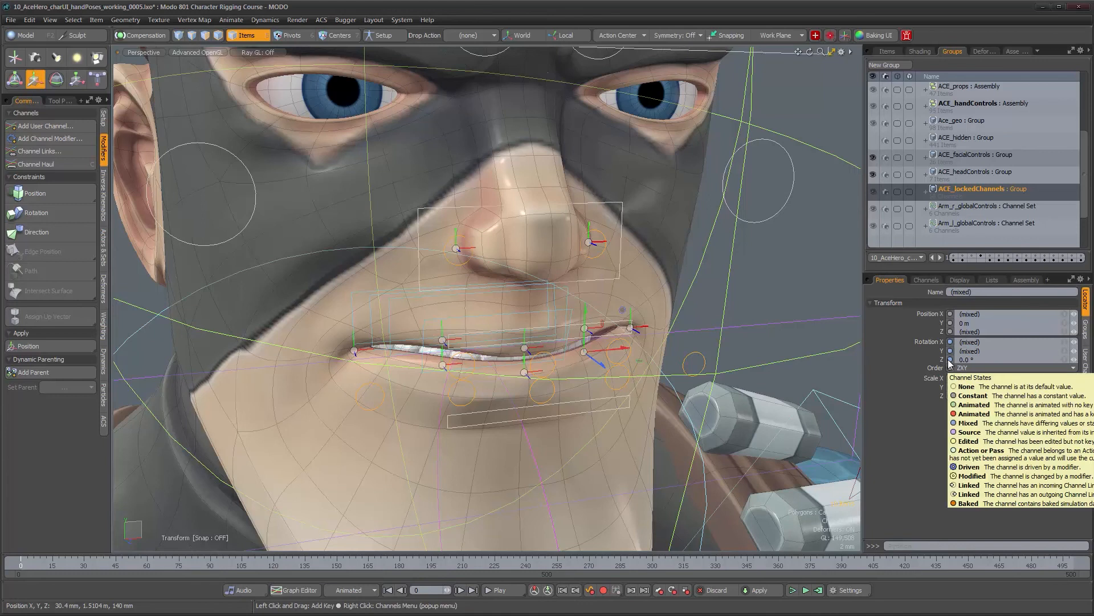
left_click(694, 359)
left_click(629, 354)
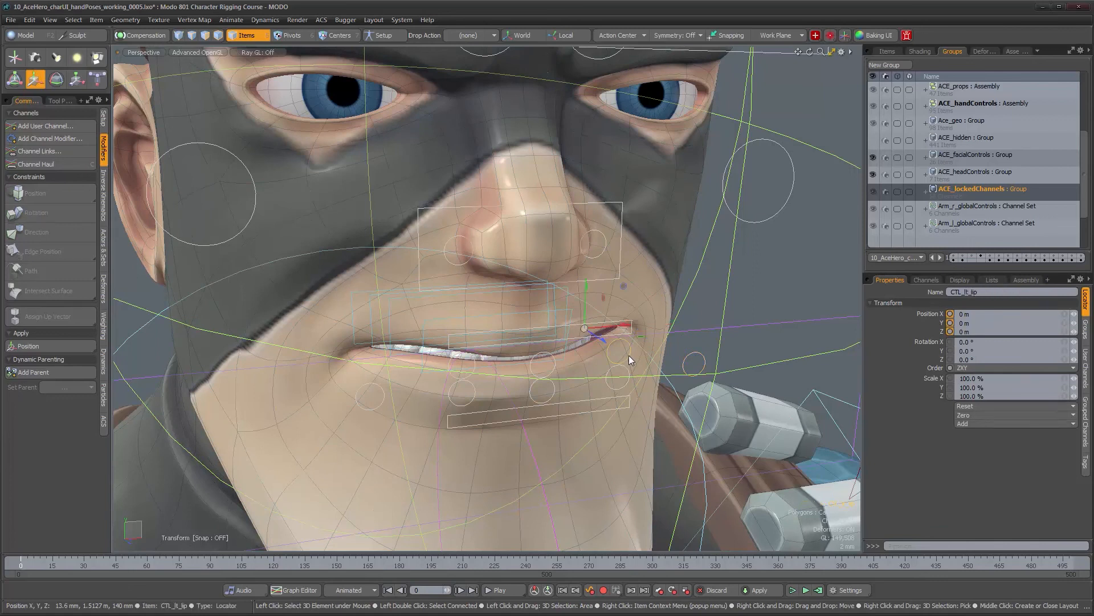
left_click(689, 381)
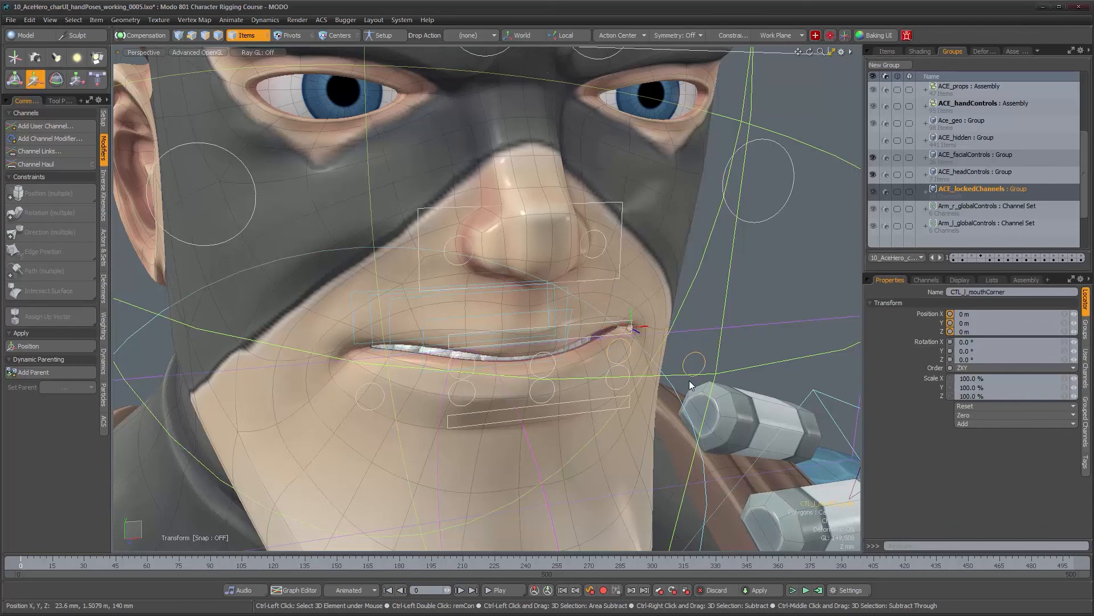
key("ctrl+z")
key("ctrl+z")
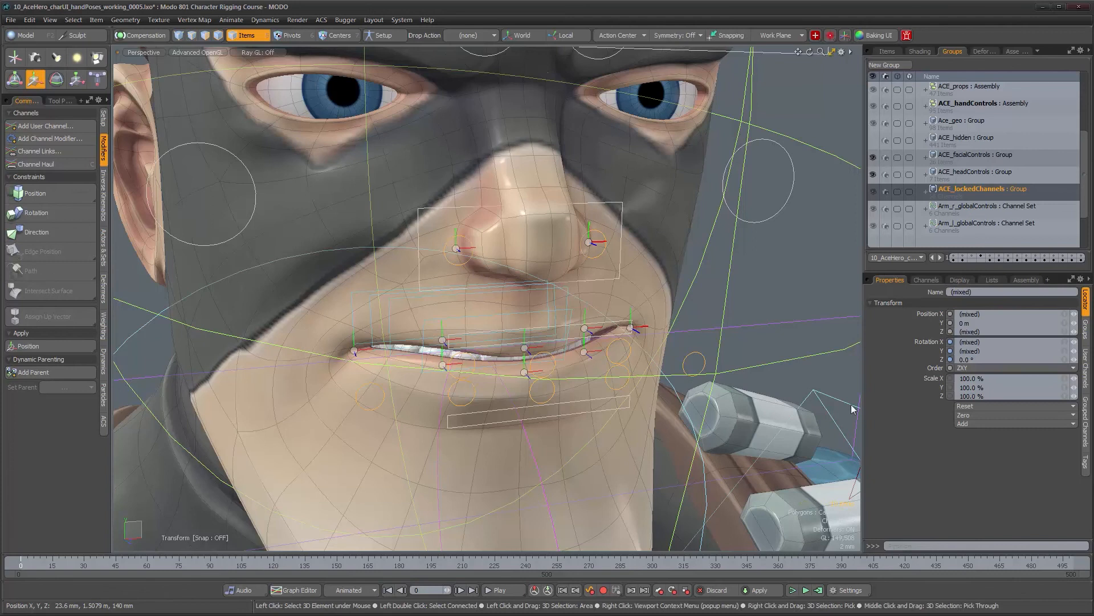
Add the rotation X, Y, Z, rotation order and scale X, Y, Z channels of the selected nose and mouth controls to the ACE_lockedChannels group
left_click_drag(938, 342, 939, 360)
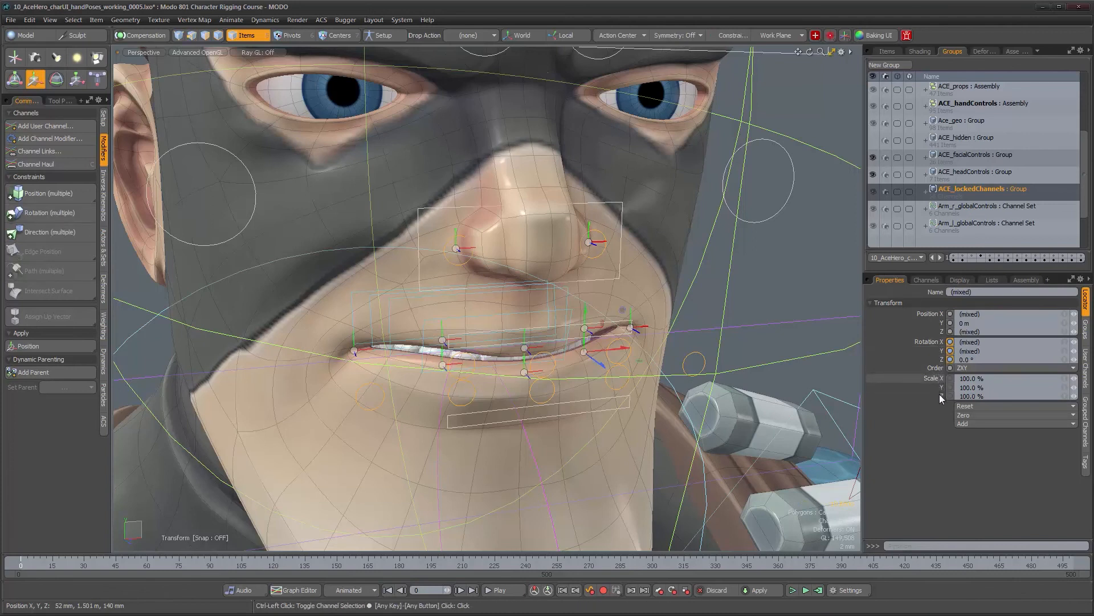
left_click_drag(939, 369, 942, 388, "ctrl")
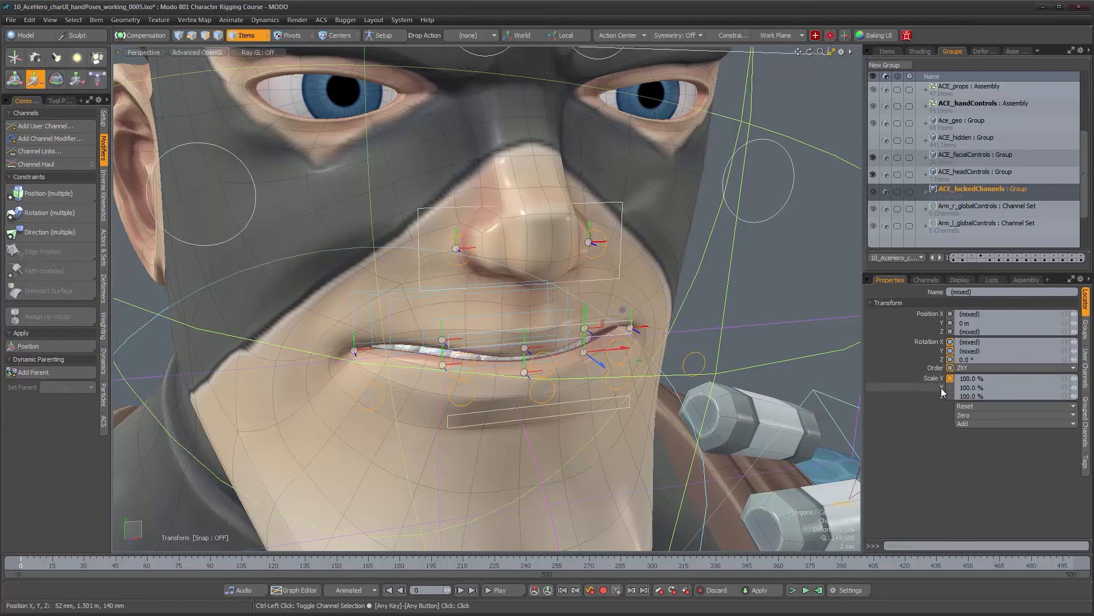
left_click(926, 280)
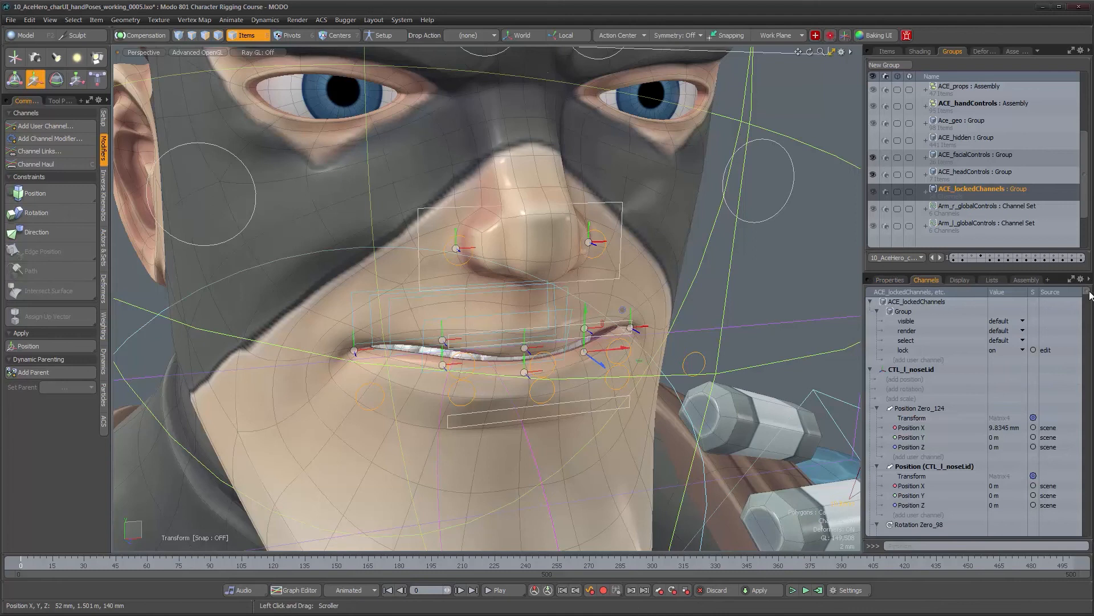
left_click_drag(1087, 295, 1086, 378)
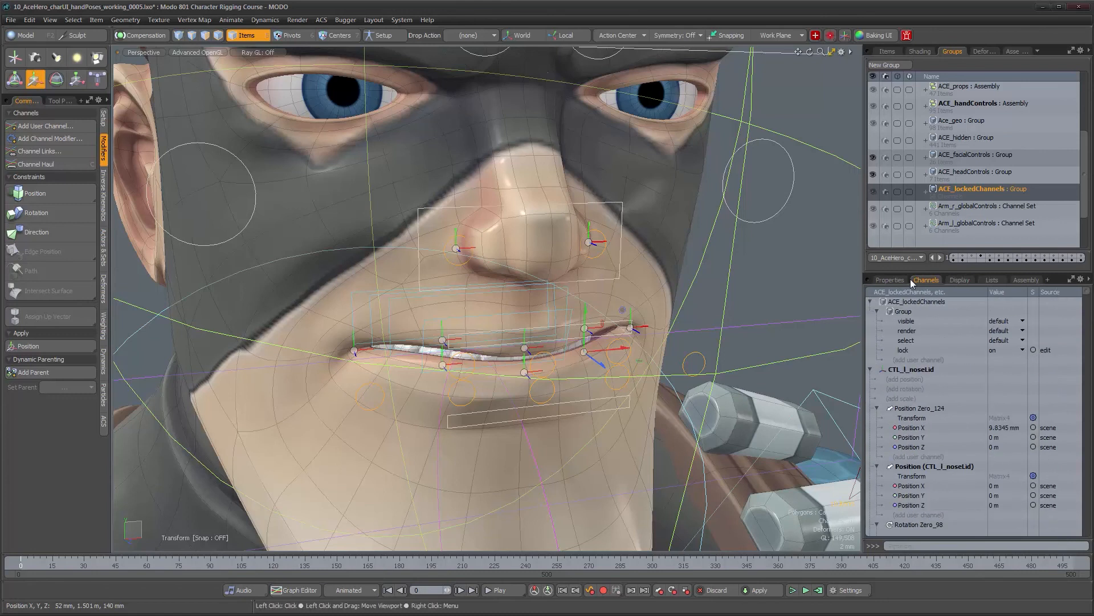
left_click(893, 279)
right_click(957, 197)
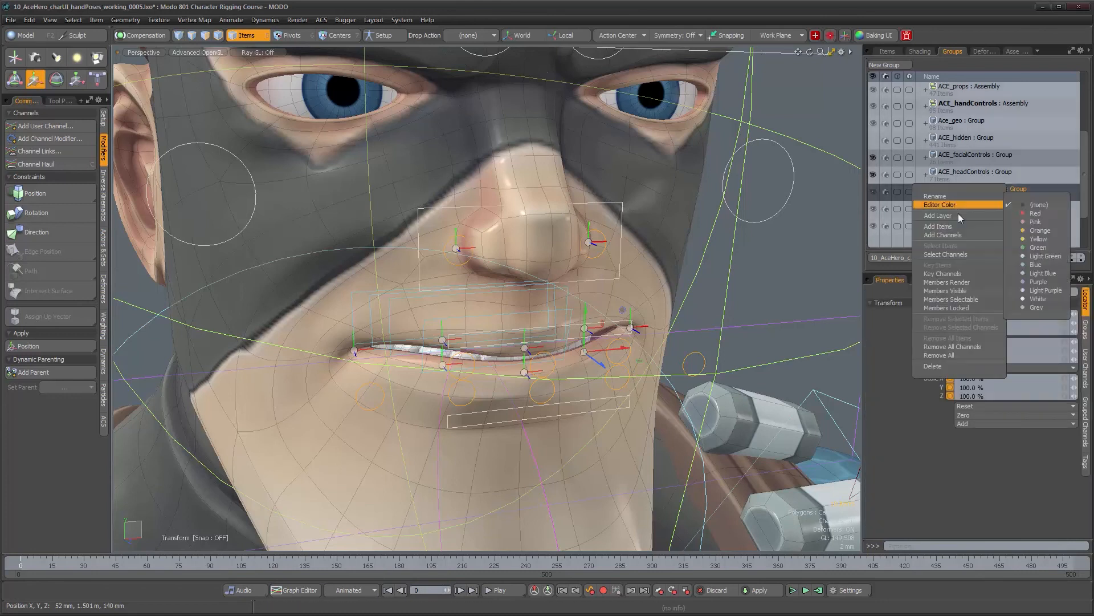
left_click(959, 234)
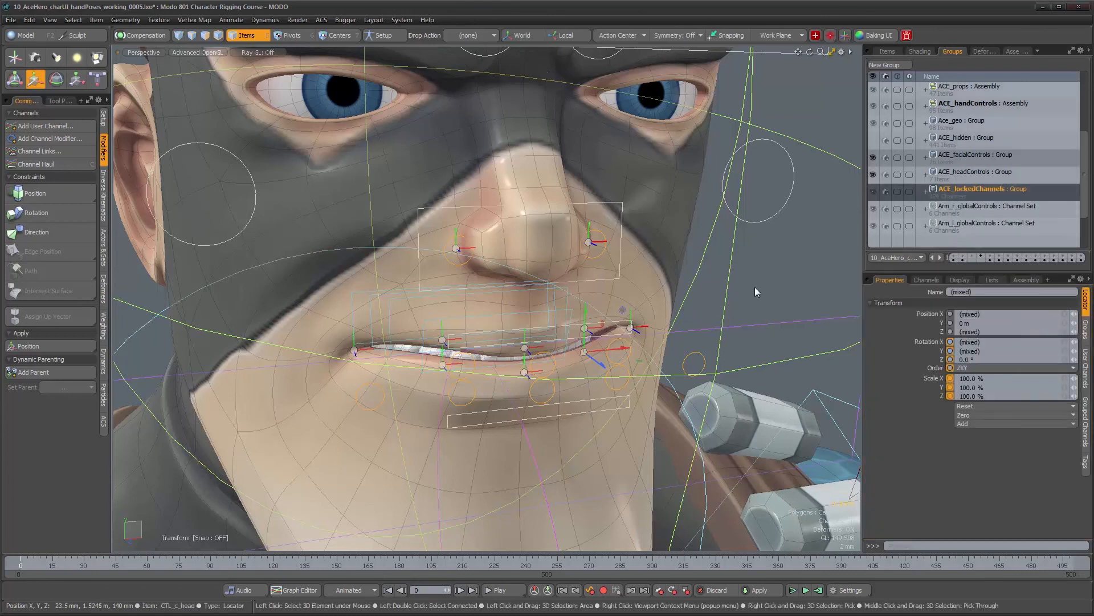
left_click_drag(779, 283, 771, 283, "alt")
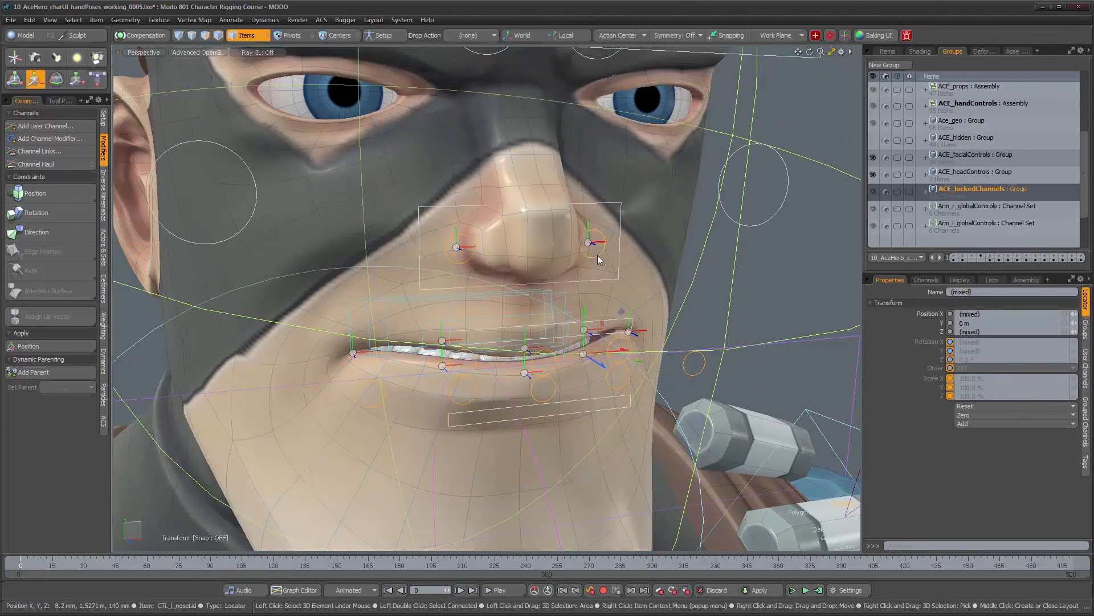
Check the transform channels of the CTL_l_mouthCorner control and the nose lid control beside the character's left nostril individually with the Move tool
key("q")
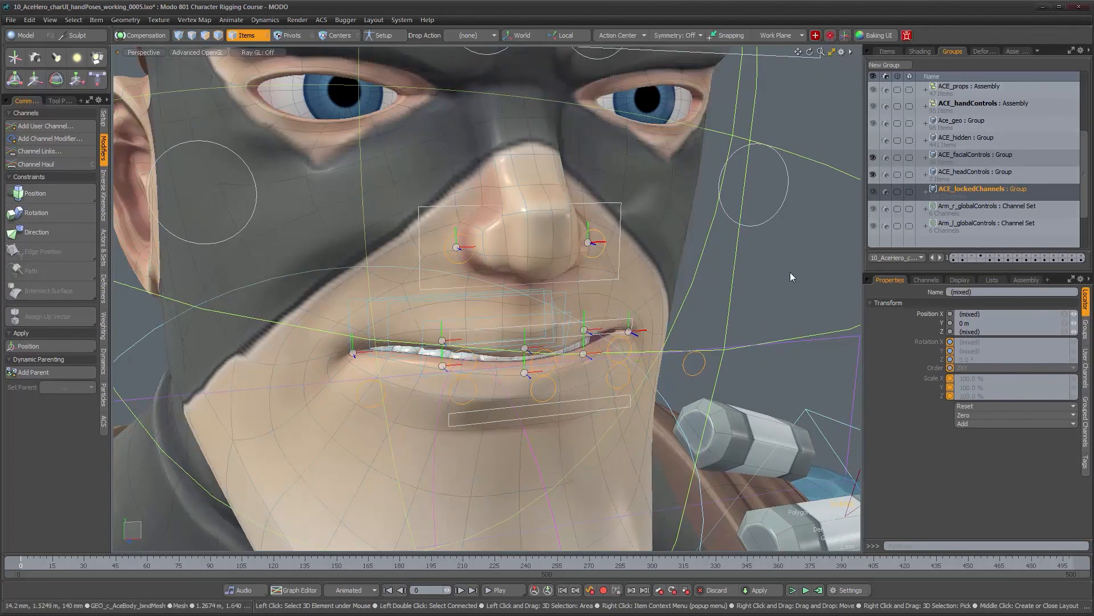
left_click(707, 327)
left_click(699, 372)
key("w")
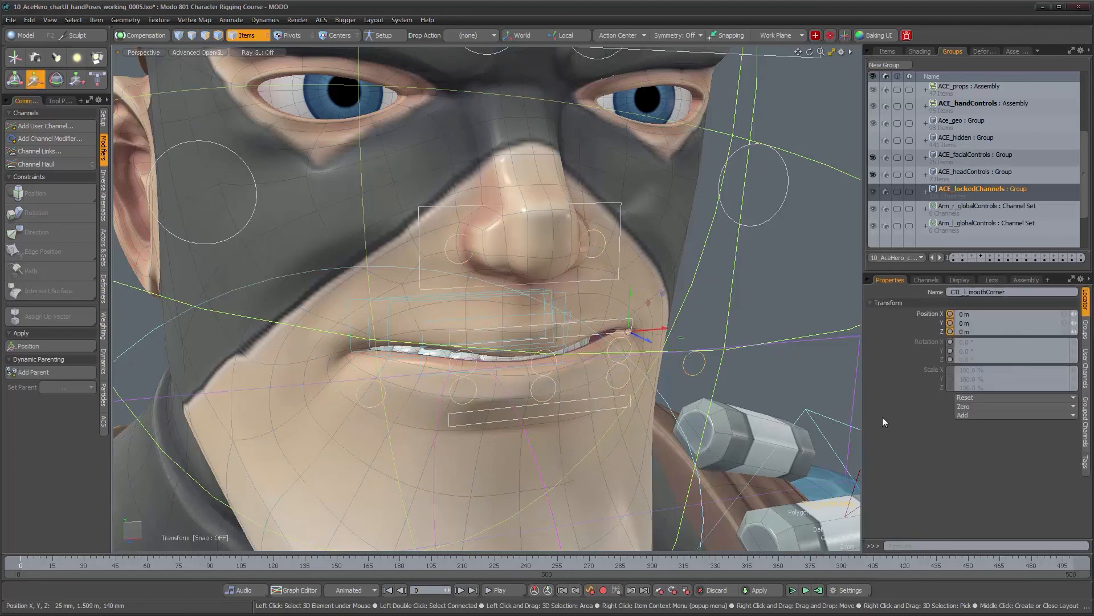
key("q")
left_click(601, 254)
key("w")
Select the jaw control CTL_c_jaw, test moving it away from the head, and undo the move
right_click_drag(633, 283, 587, 281, "alt")
left_click_drag(587, 280, 639, 303, "alt")
right_click_drag(638, 303, 562, 307, "alt")
left_click_drag(561, 307, 569, 274, "alt")
right_click_drag(570, 274, 533, 297, "alt")
left_click(532, 297)
key("e")
key("w")
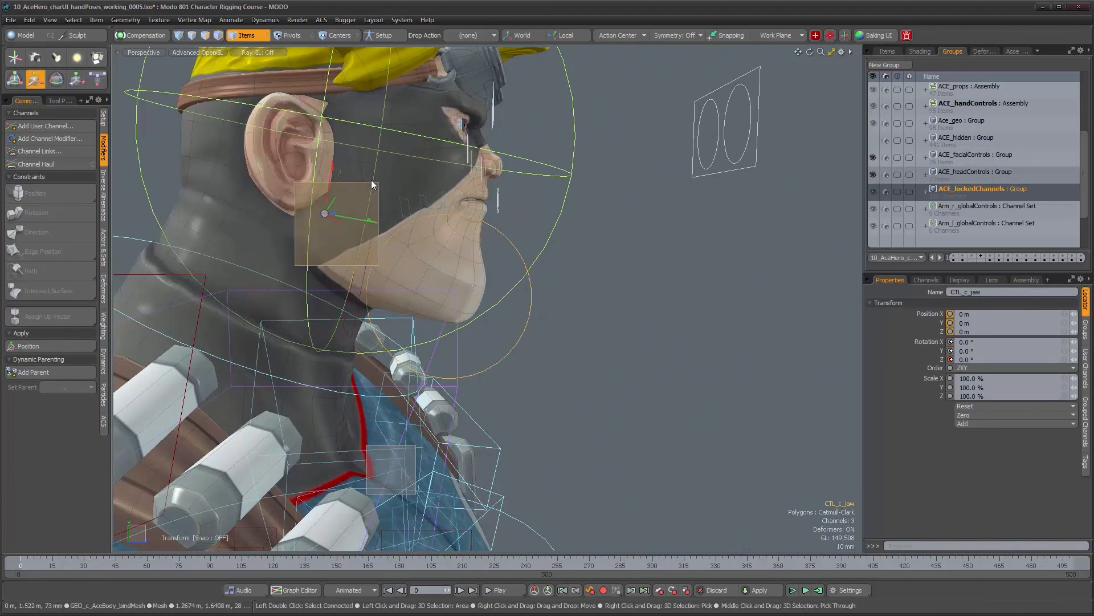
left_click_drag(497, 270, 749, 383)
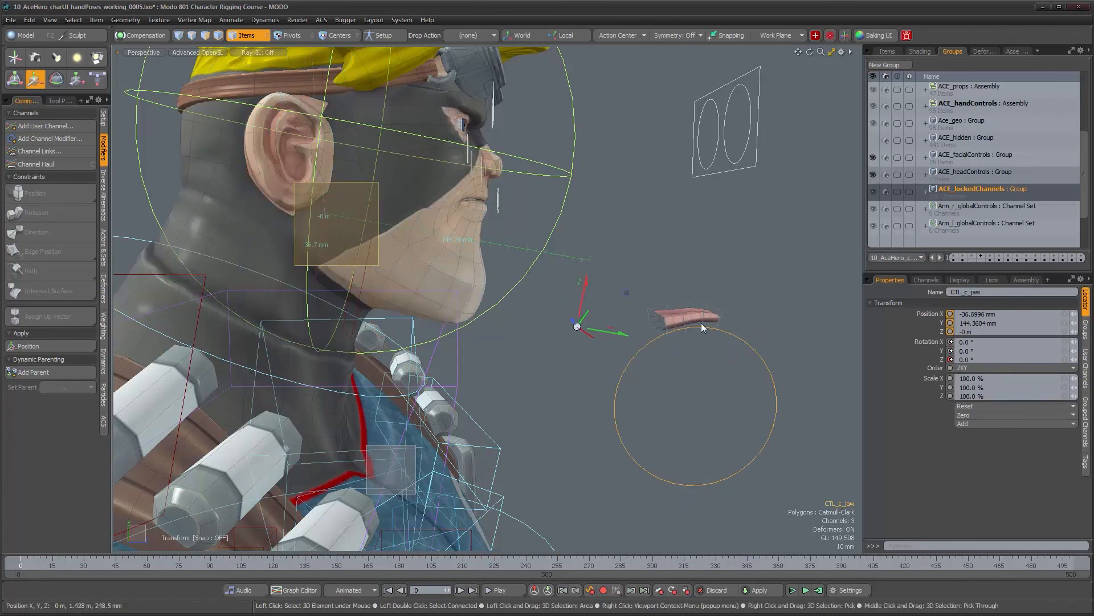
key("ctrl+z")
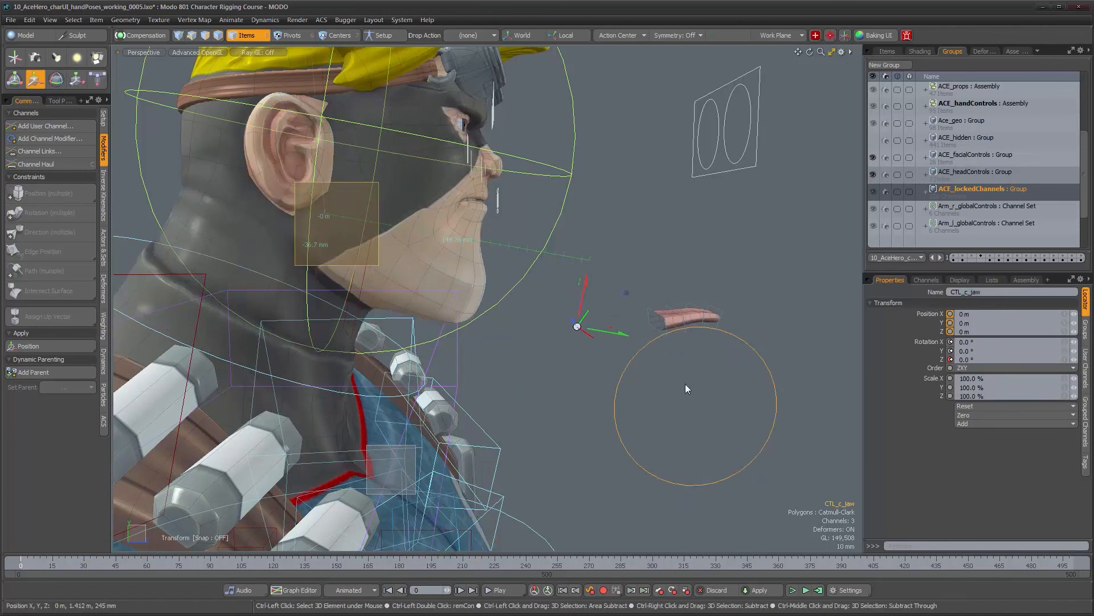
Add the position X, Y and Z channels of the jaw control to the ACE_lockedChannels group
scroll(676, 378, "up", 4)
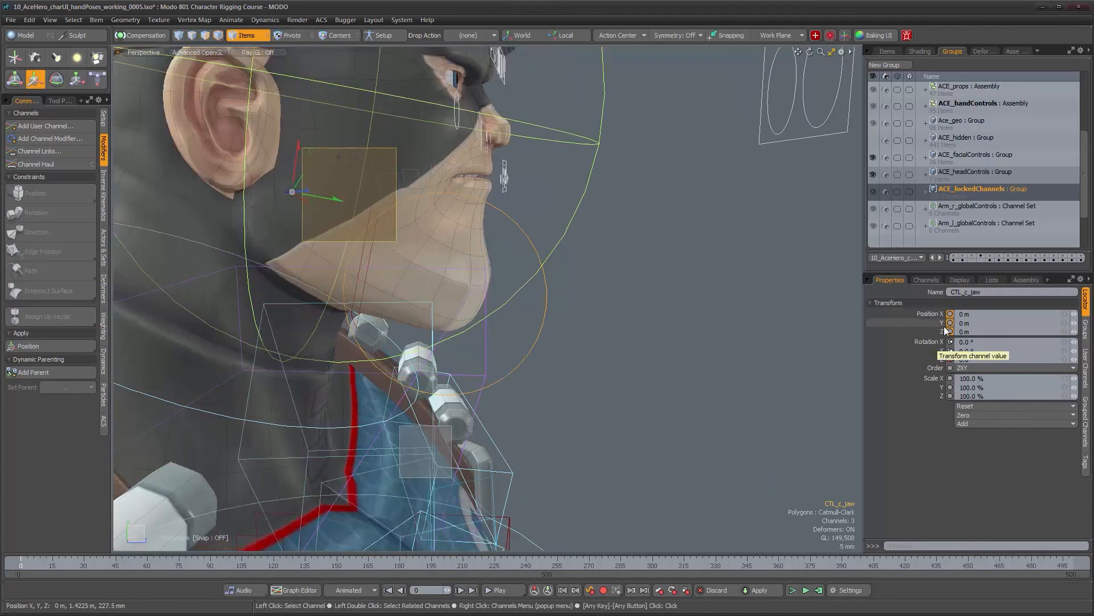
right_click(959, 189)
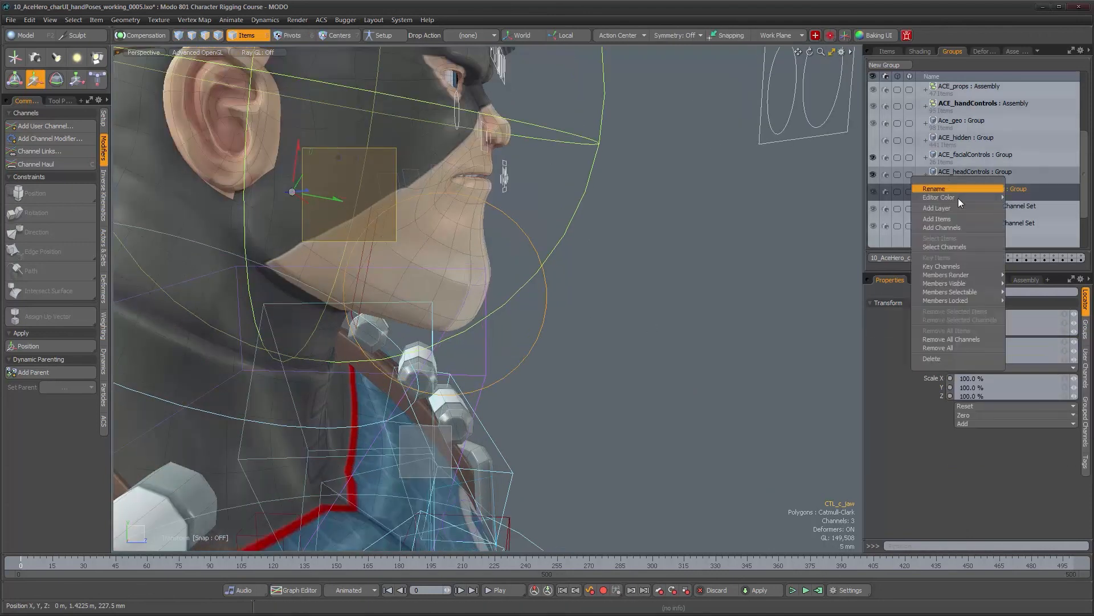
left_click(958, 228)
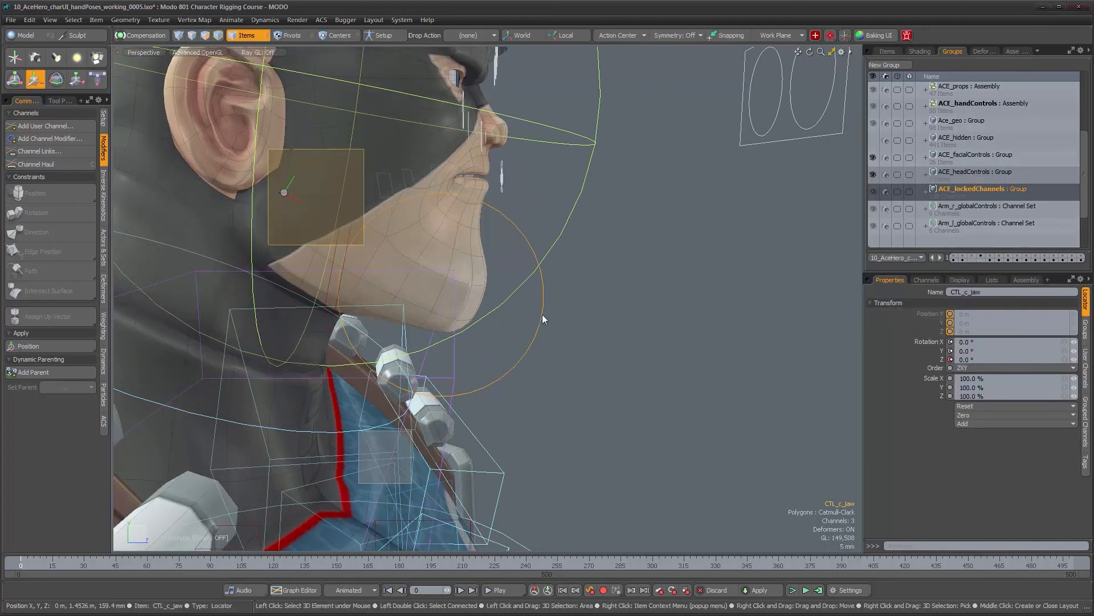
Set the action axis to Local and test the transform handles of the CTL_c_jaw control
left_click_drag(593, 325, 575, 323, "alt")
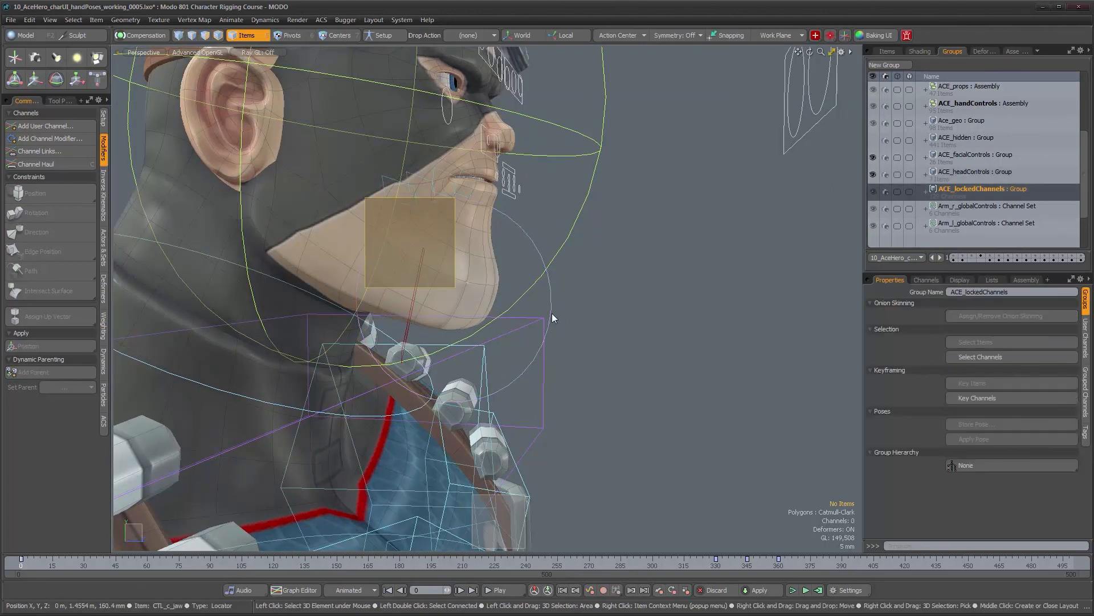
key("e")
left_click_drag(391, 237, 394, 213, "alt")
left_click_drag(420, 258, 487, 274, "alt")
left_click(566, 36)
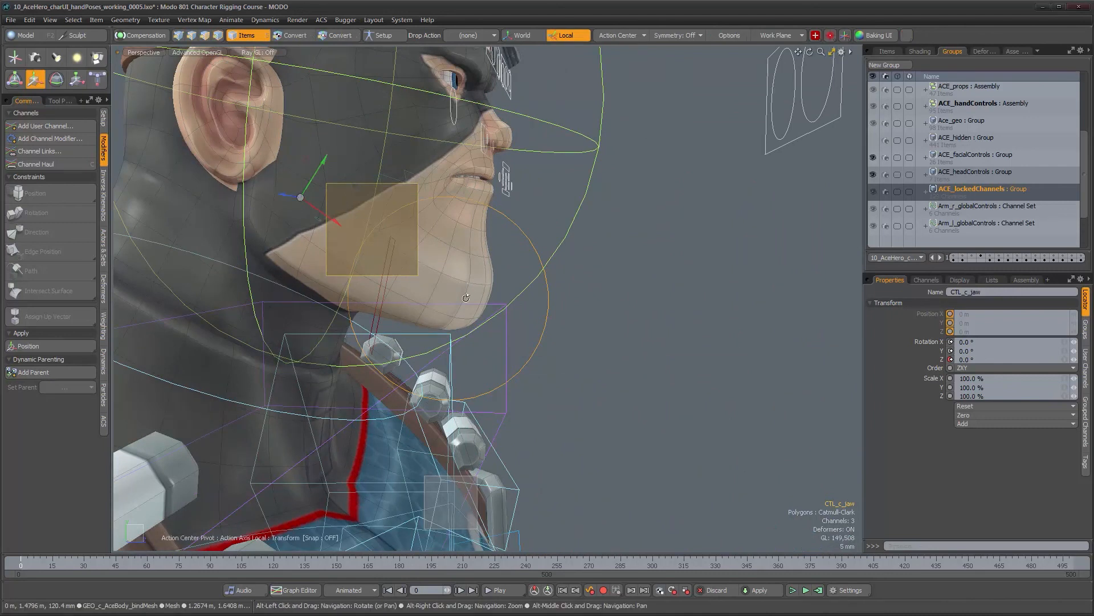
scroll(453, 272, "up", 3)
left_click_drag(429, 249, 576, 425)
scroll(579, 413, "down", 3)
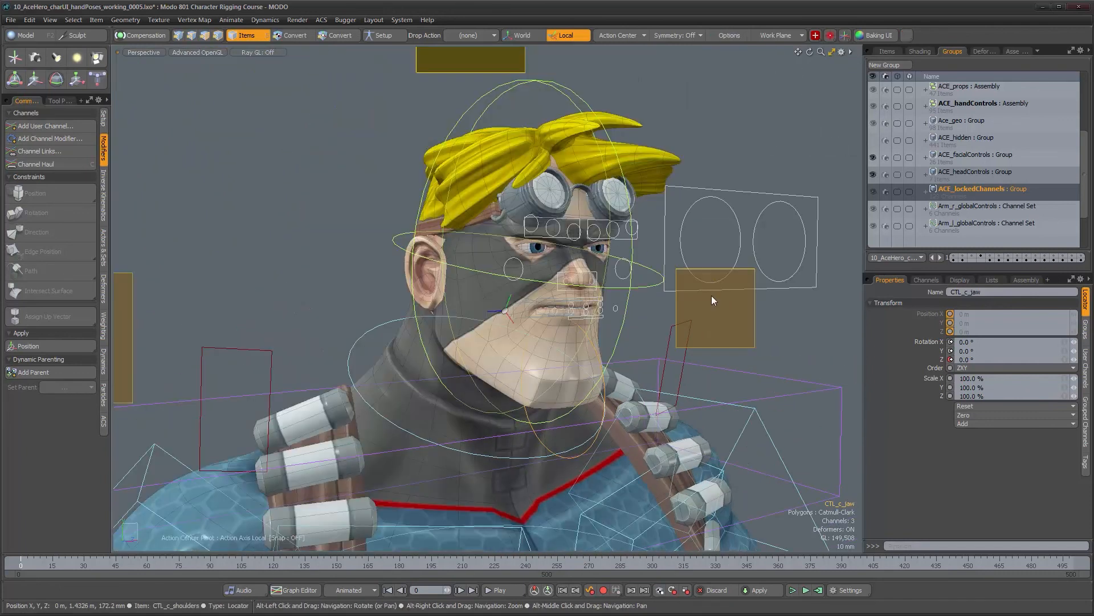
Examine the jaw control's orientation from the side and the front of the head
left_click_drag(599, 88, 573, 316, "alt")
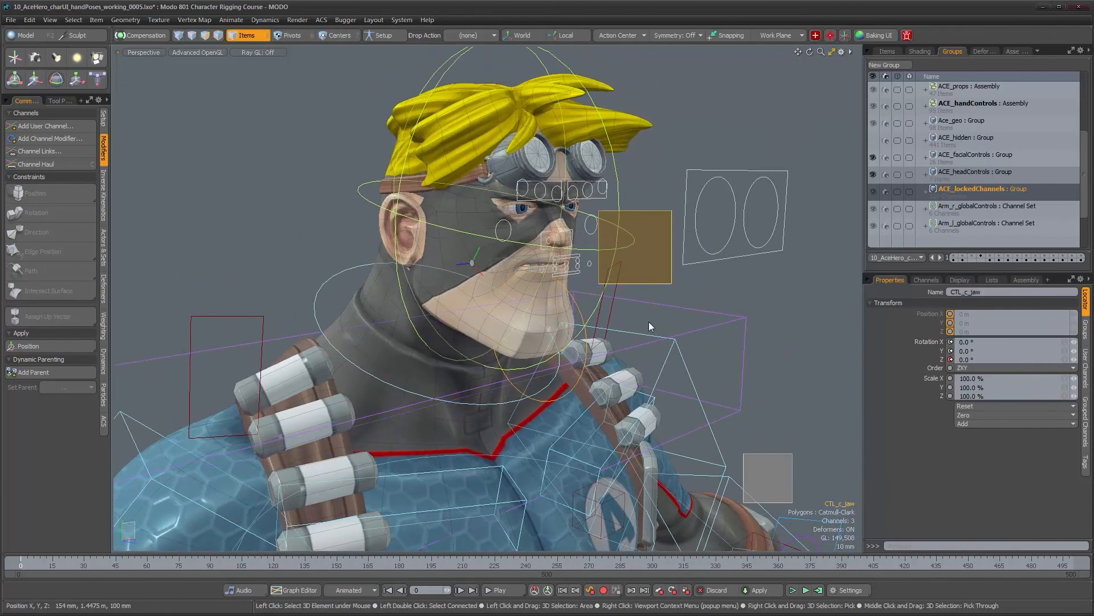
left_click_drag(675, 313, 575, 325, "ctrl+alt")
left_click_drag(576, 325, 622, 373, "alt")
left_click_drag(558, 345, 521, 402, "alt+shift")
left_click_drag(541, 299, 655, 305, "ctrl+alt")
left_click_drag(656, 305, 673, 288, "alt")
left_click_drag(727, 358, 544, 261, "alt")
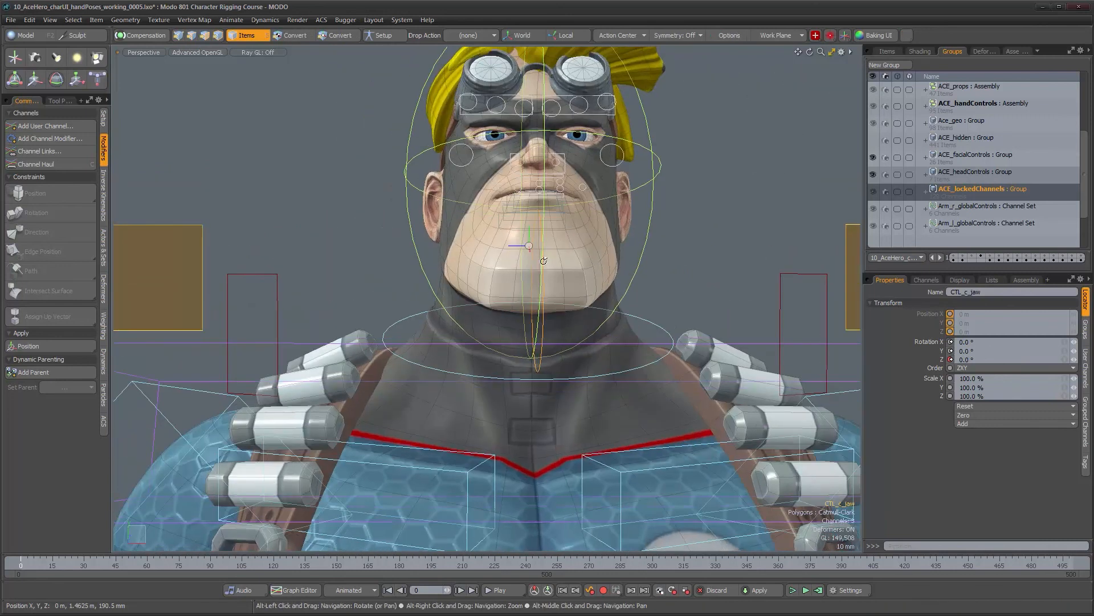
Select the neck control CTL_c_neck and add its position X, Y and Z channels to the ACE_lockedChannels group
left_click(652, 324)
key("e")
mouse_move(638, 314)
left_mouse_down("alt")
mouse_move(657, 330)
mouse_move(635, 323)
left_mouse_up("alt")
key("w")
scroll(596, 315, "down", 2)
left_click_drag(560, 313, 944, 380, "alt")
key("ctrl+z")
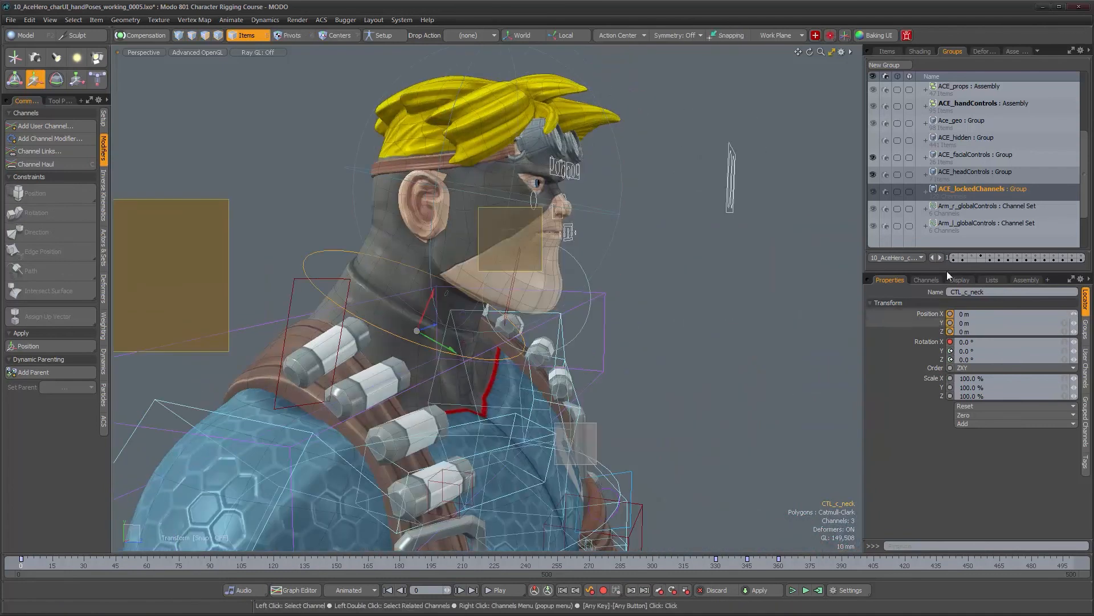
right_click(956, 194)
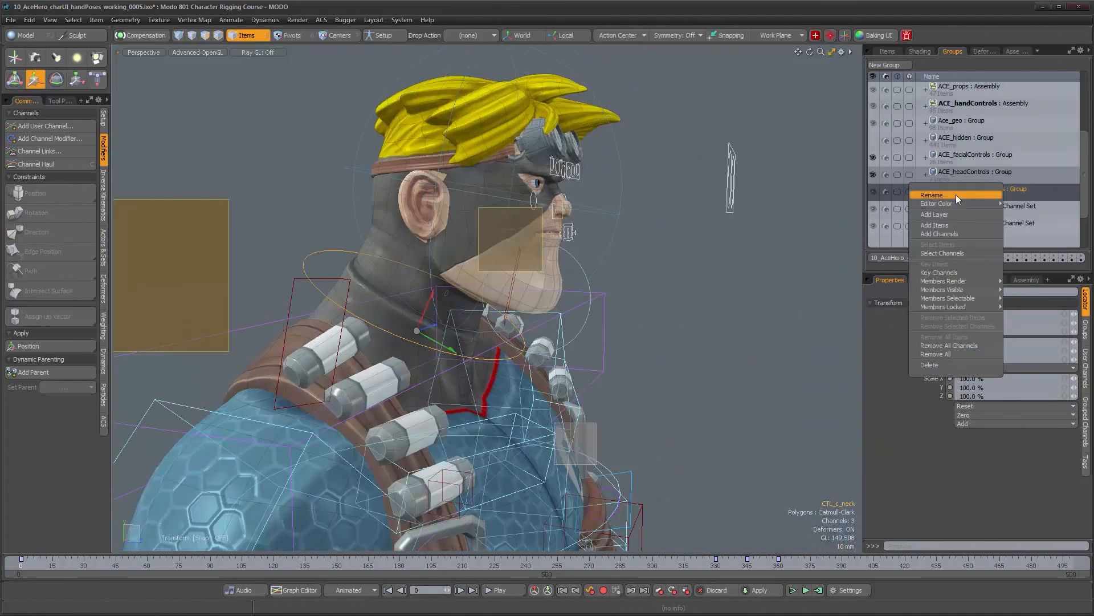
left_click(945, 236)
Select the head control CTL_c_head and check its rotation channels with the Rotate tool
left_click_drag(502, 261, 545, 257, "alt")
left_click(593, 220)
key("e")
left_click_drag(594, 220, 593, 232, "alt")
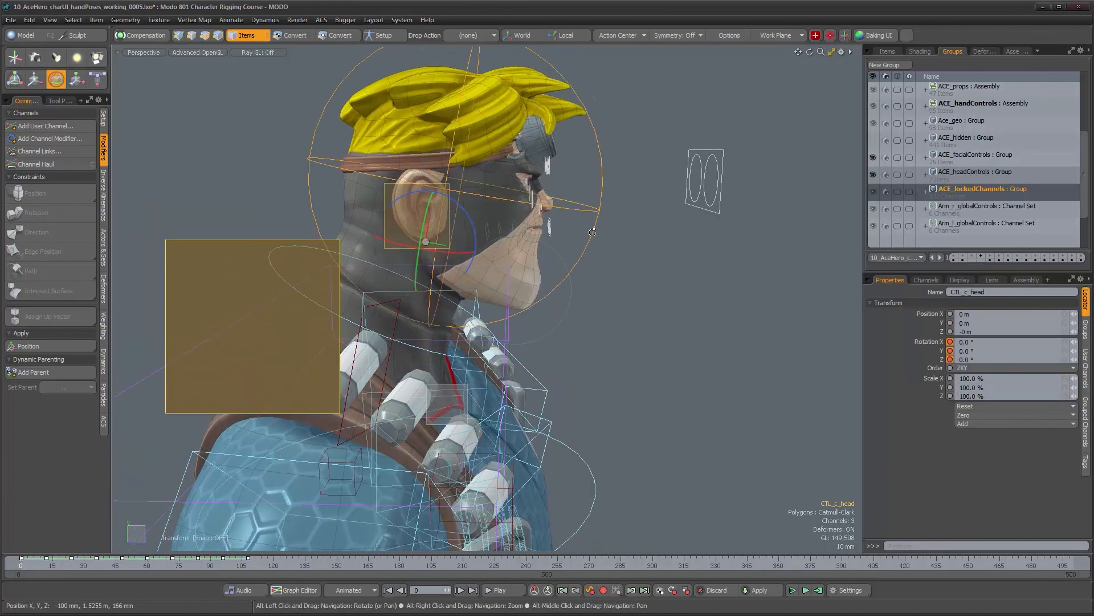
left_click_drag(582, 290, 496, 290, "alt")
scroll(513, 294, "down", 5)
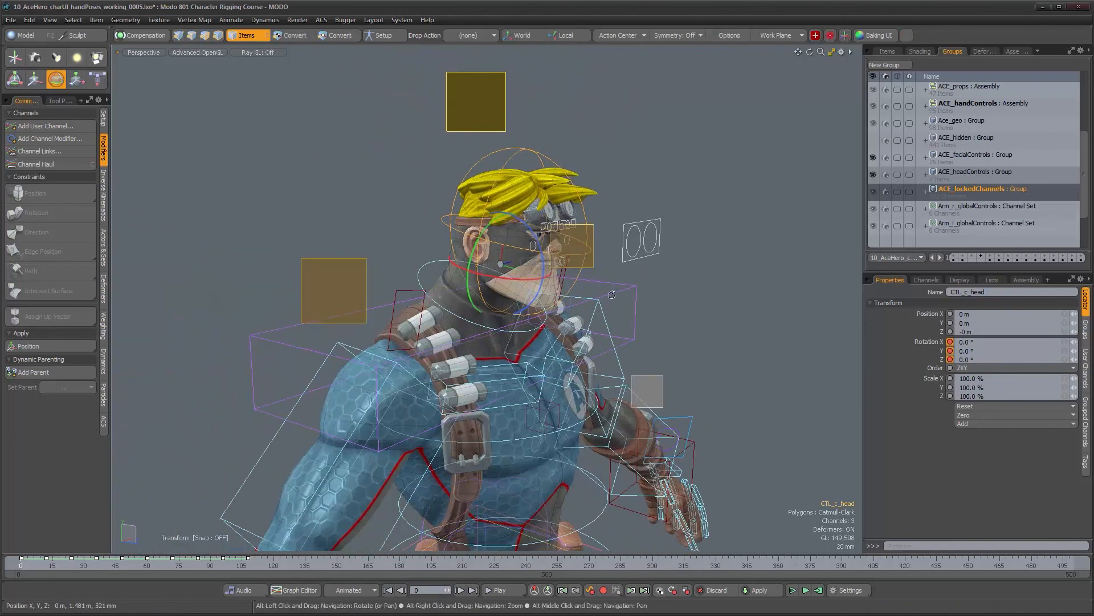
left_click_drag(662, 292, 613, 295, "alt")
key("space")
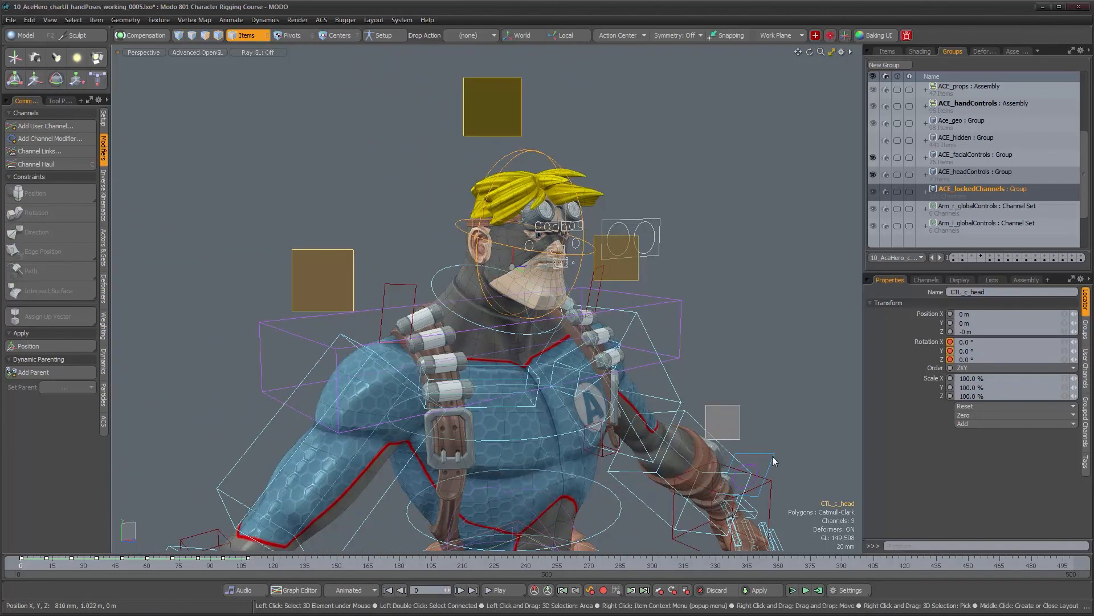